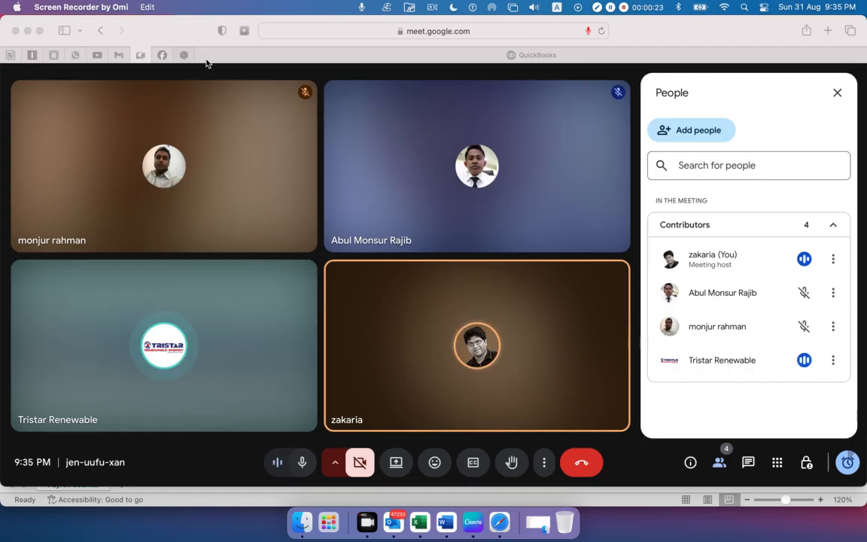
Share the screen with the Google Meet call and allow the site to observe it
click(206, 32)
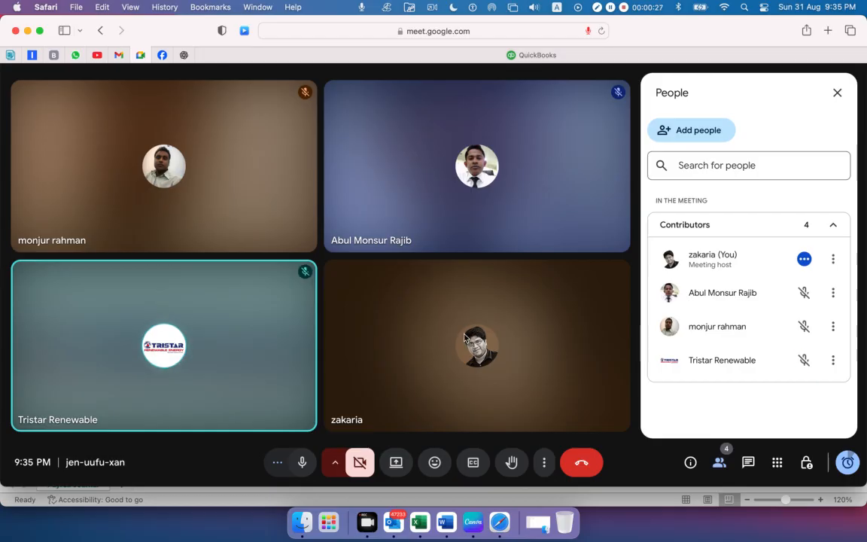
click(396, 464)
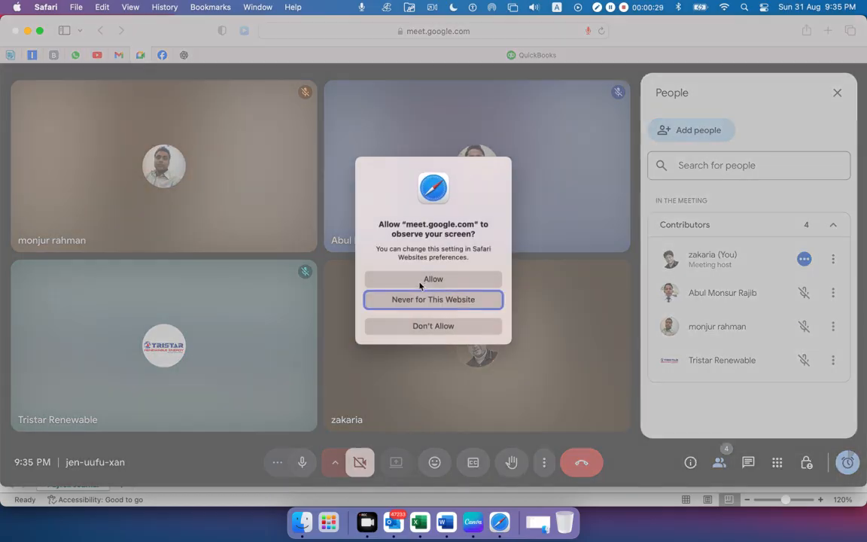
click(420, 279)
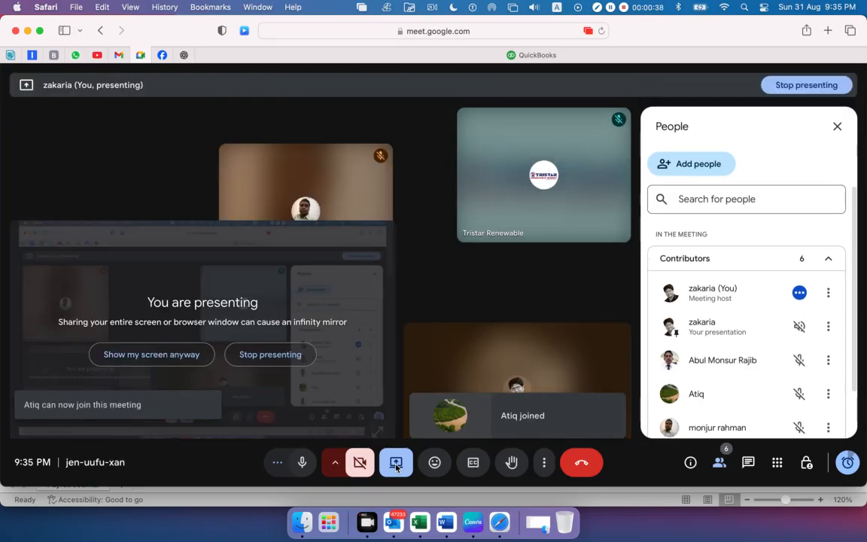
Admit the waiting participant to the meeting and check the list of contributors
mouse_move(401, 326)
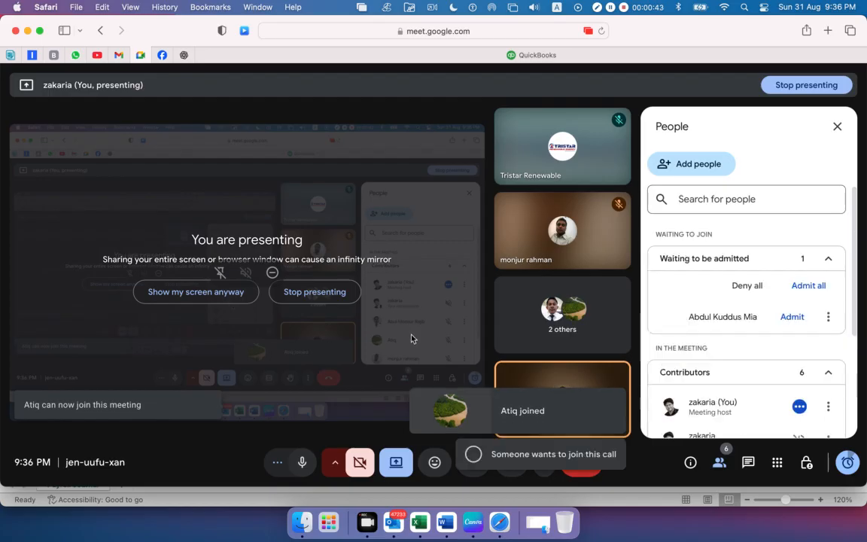
click(793, 316)
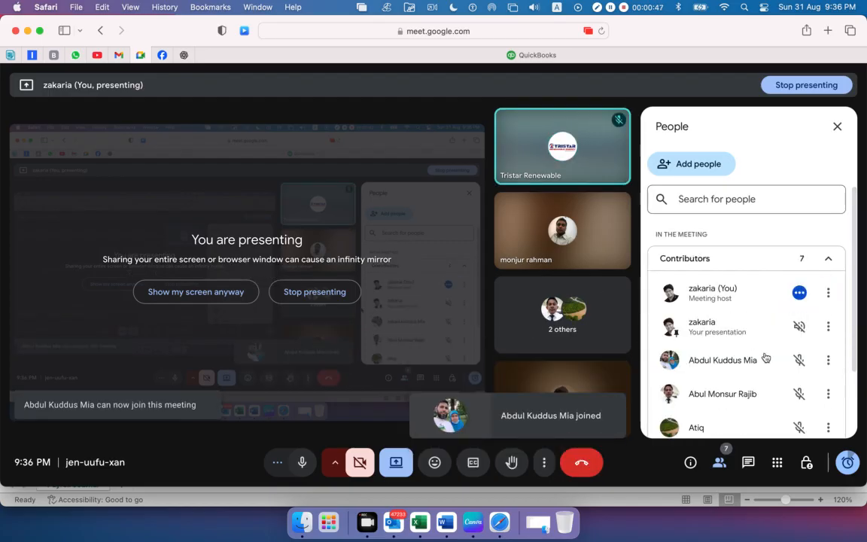
scroll(766, 358, down, 3)
scroll(655, 339, up, 3)
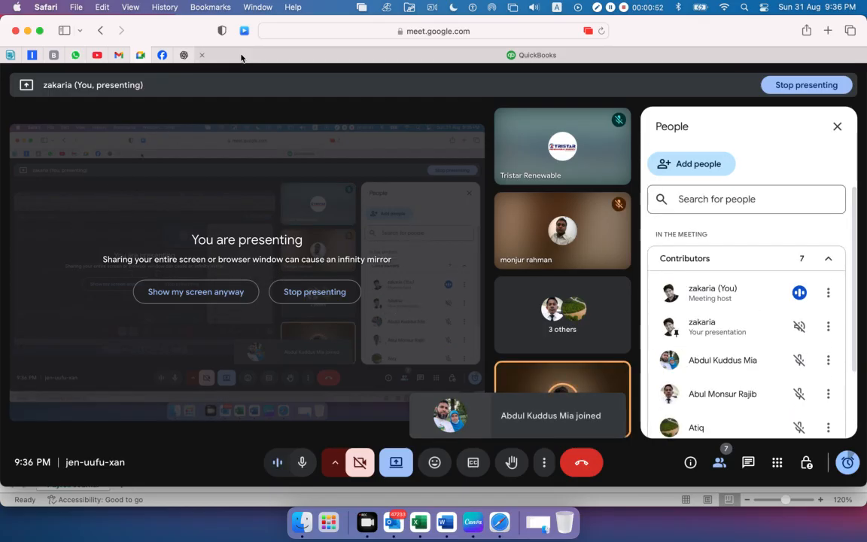
Bring up the QuickBooks page, and minimize the browser, the Payroll Journal-USA workbook and the Delta Healthcare document
key(ctrl+Tab)
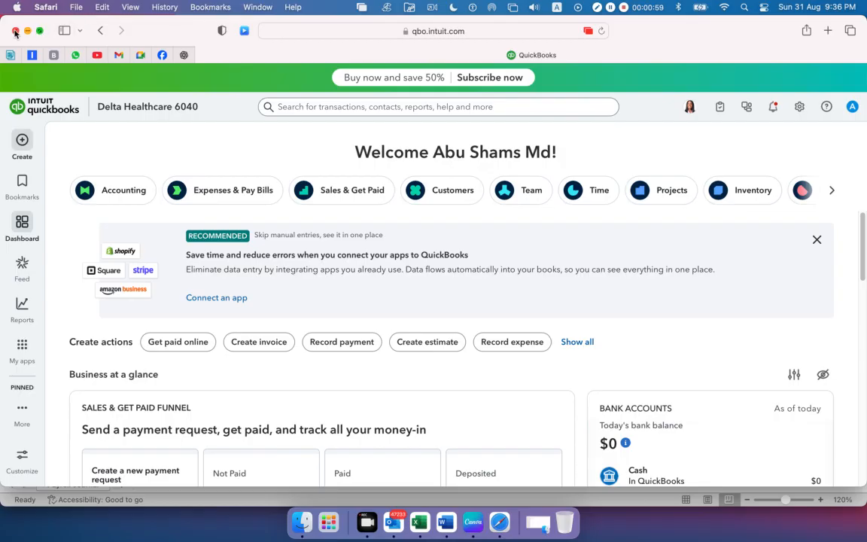
click(27, 31)
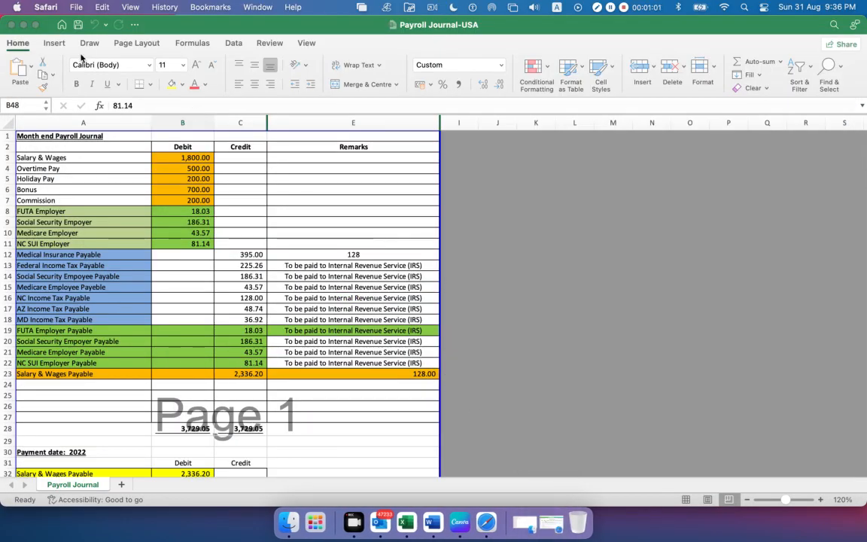
click(22, 25)
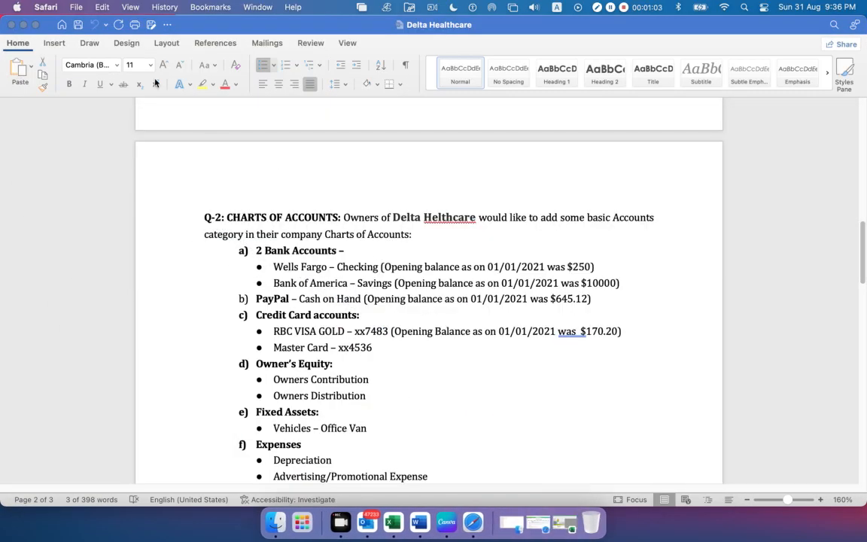
click(22, 25)
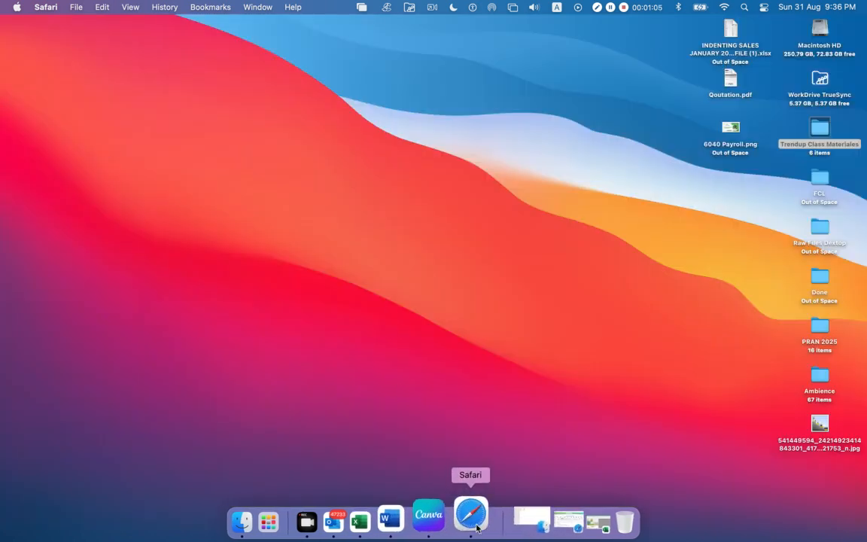
Open Payroll Details Report (USA).pdf from the Payroll-USA folder in Finder and enlarge its window for reading
click(512, 522)
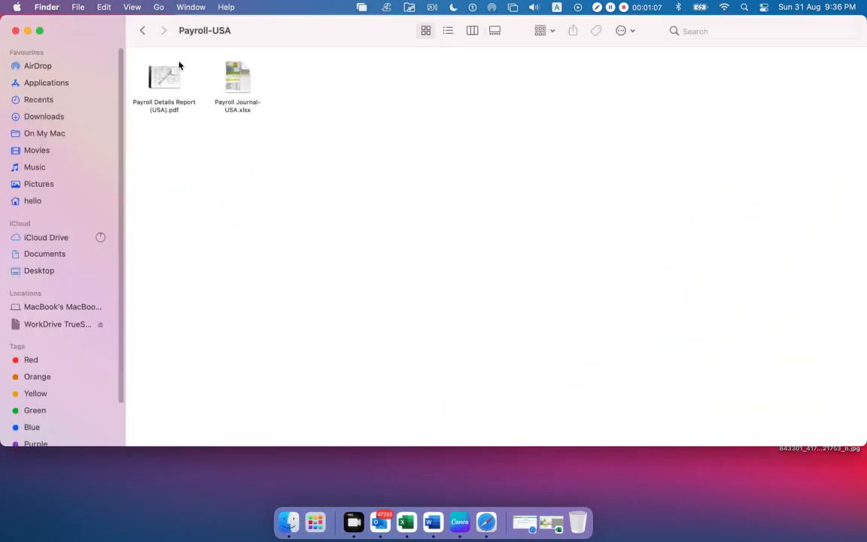
click(164, 74)
double_click(164, 74)
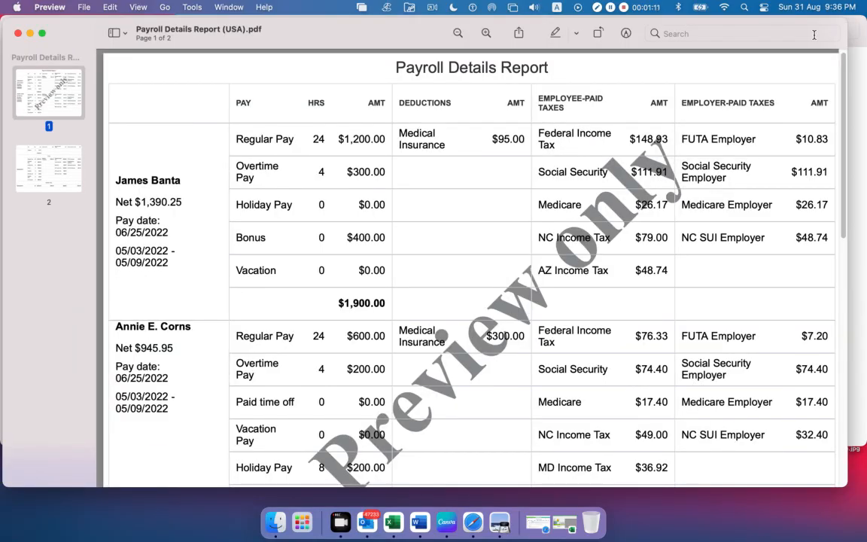
drag(318, 32, 277, 21)
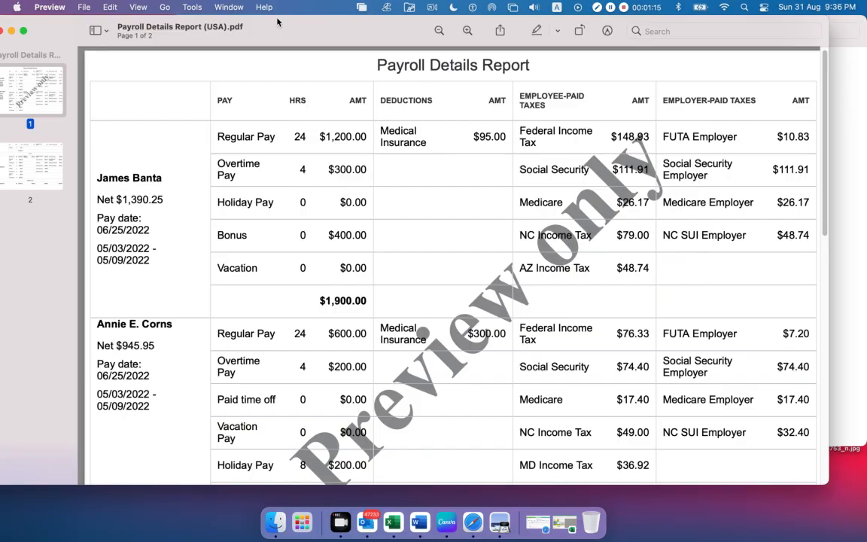
drag(828, 484, 852, 529)
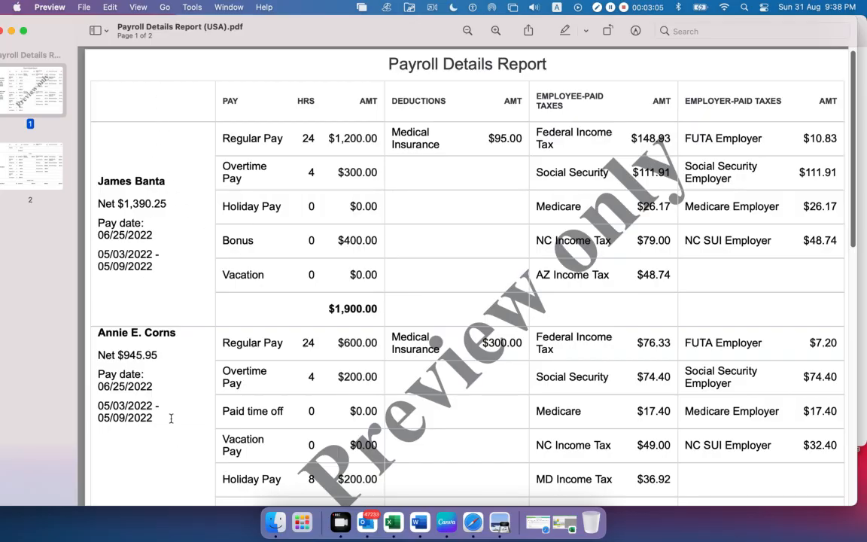
Highlight the two employees' names on the first page of the Payroll Details Report
drag(161, 416, 116, 244)
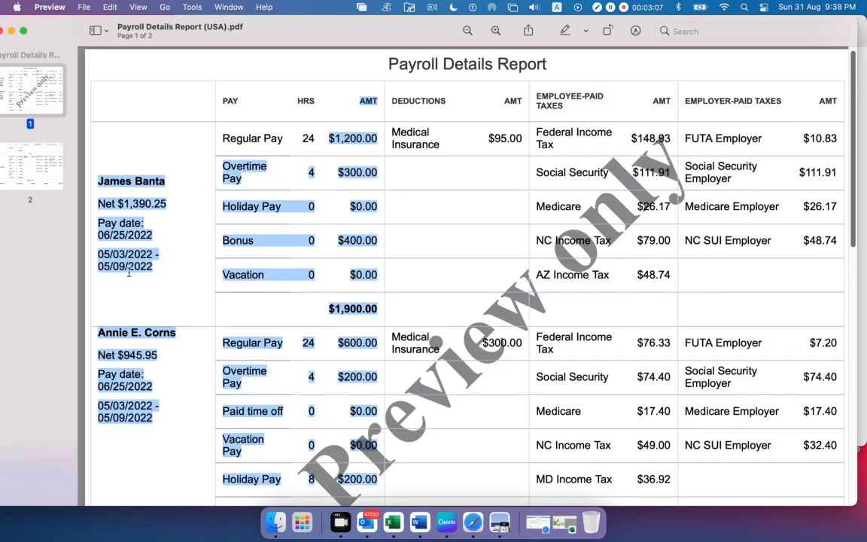
click(116, 245)
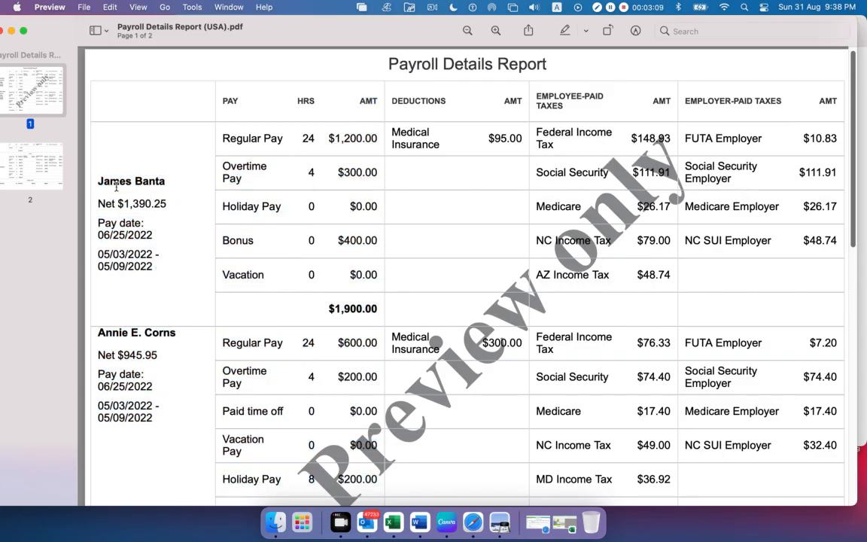
drag(96, 181, 164, 182)
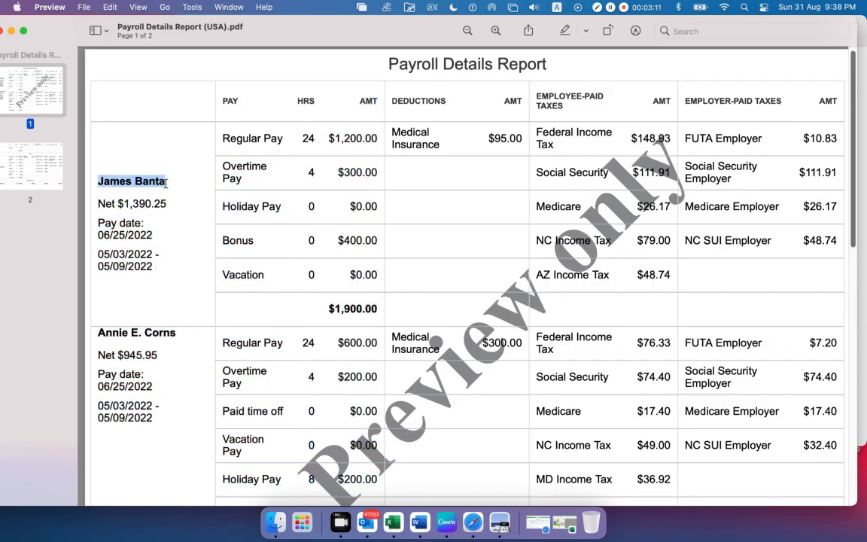
drag(97, 333, 178, 335)
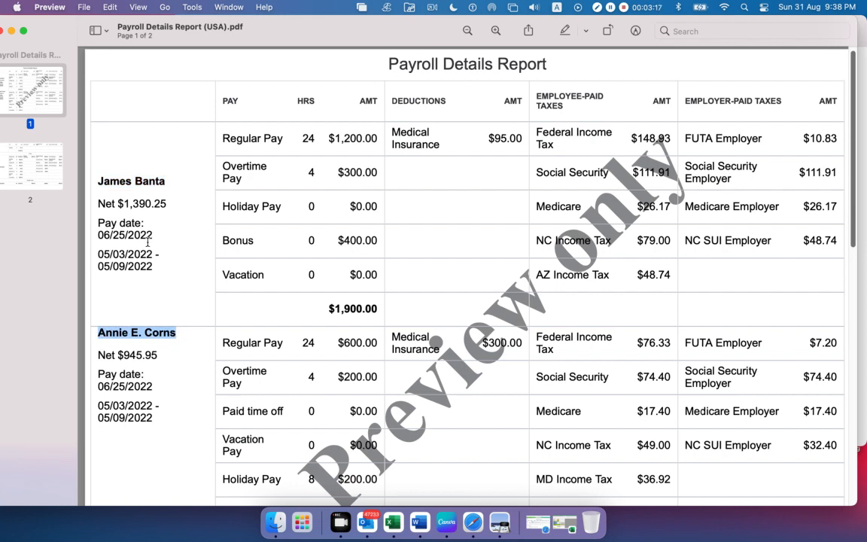
Examine the TOTAL section and combined net pay on the report's second page against the individual employee sections
scroll(147, 242, down, 10)
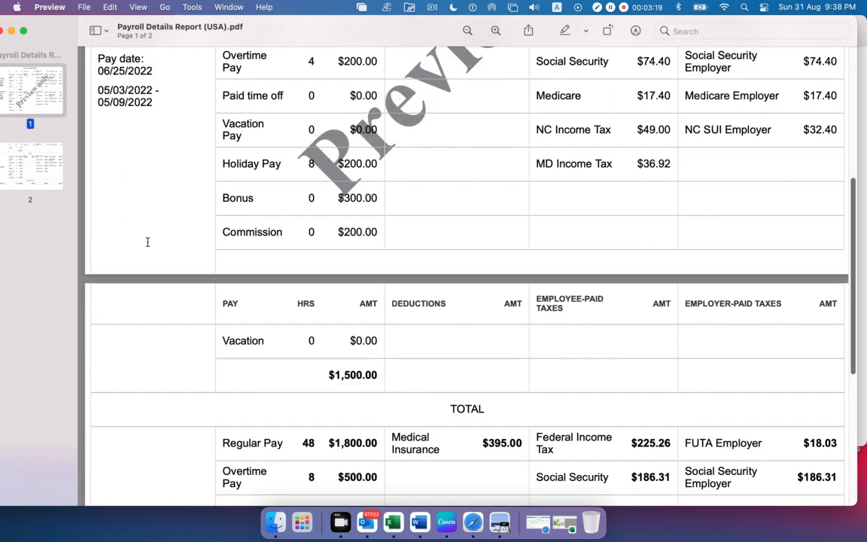
scroll(148, 241, down, 8)
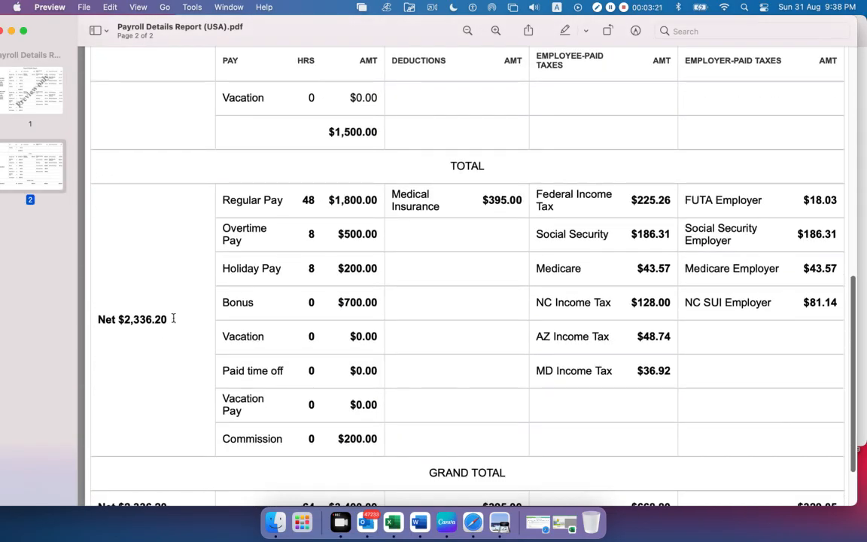
drag(173, 318, 95, 316)
click(507, 185)
drag(487, 165, 442, 166)
scroll(446, 208, up, 10)
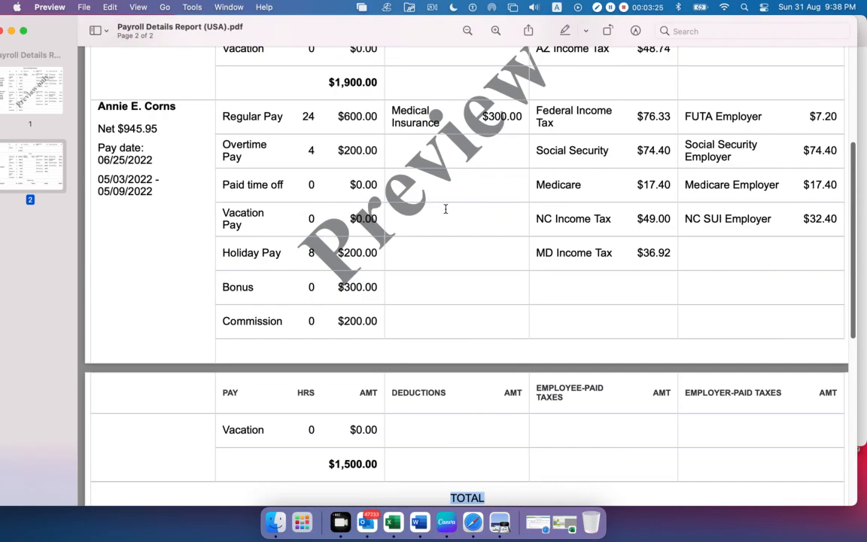
scroll(446, 209, up, 7)
scroll(446, 209, down, 19)
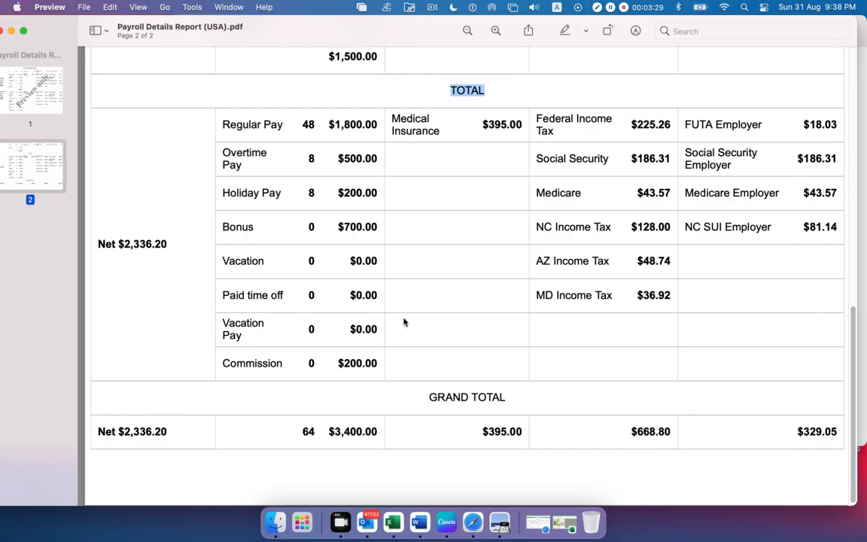
scroll(439, 367, up, 15)
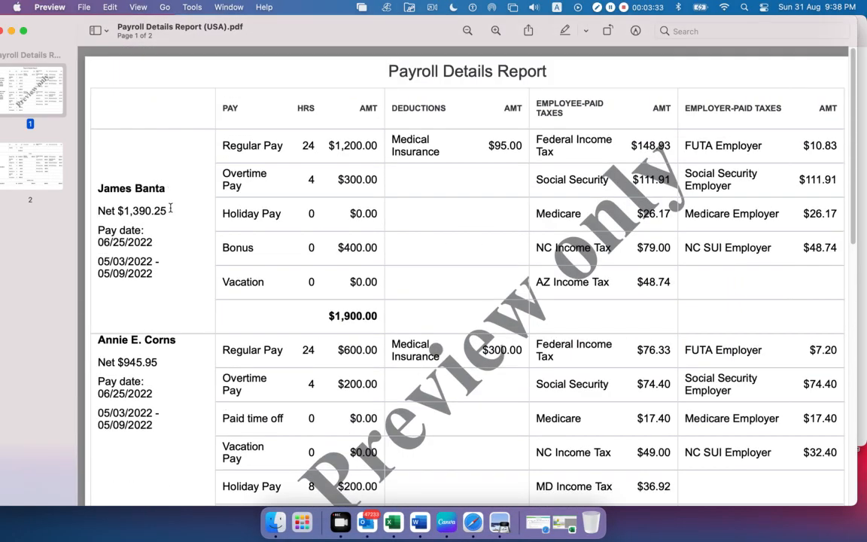
Review how the report breaks payroll down by employee, marking the first employee's details and both employee names
drag(153, 274, 99, 181)
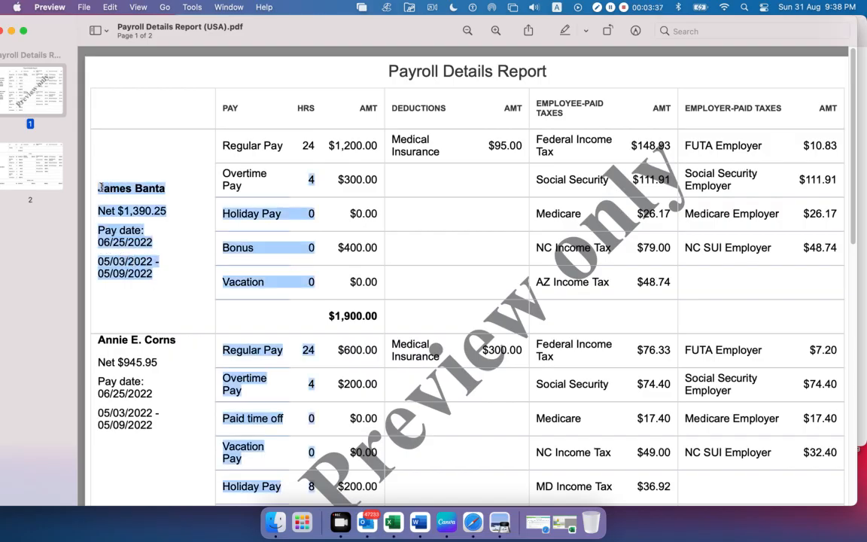
click(158, 259)
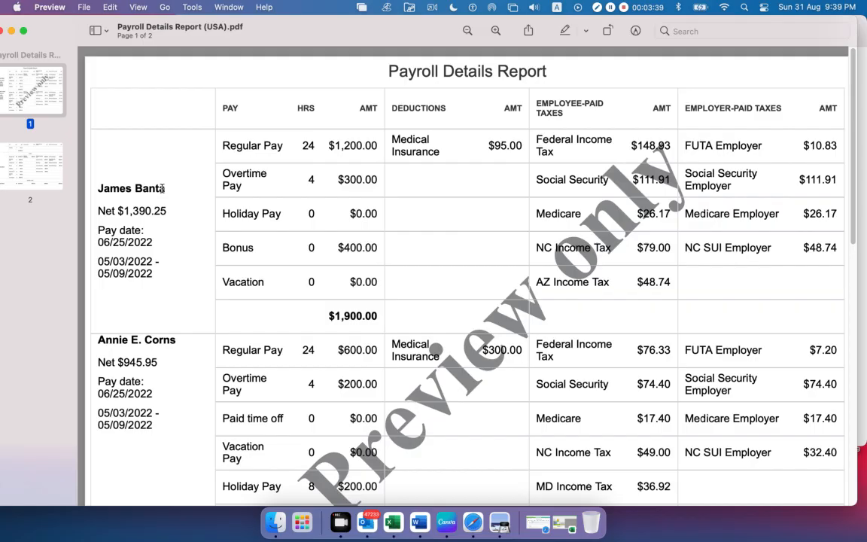
scroll(154, 286, down, 5)
scroll(153, 286, down, 10)
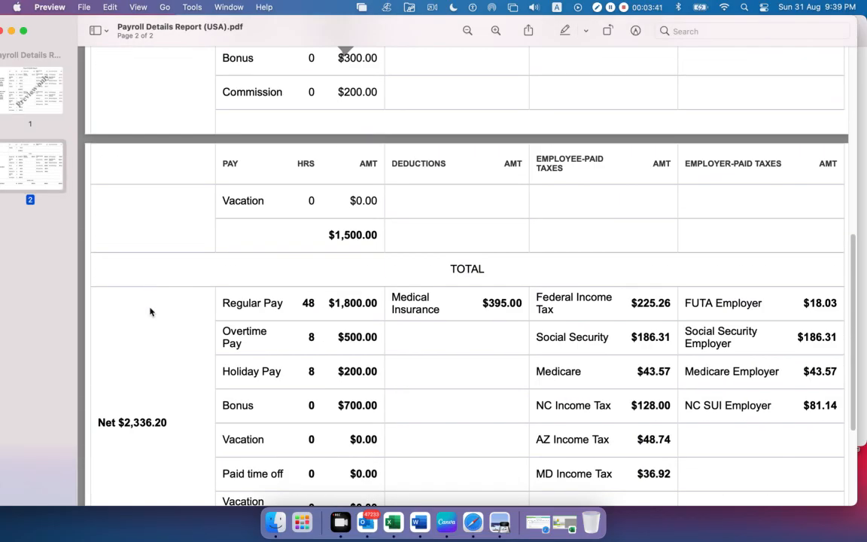
scroll(136, 372, up, 15)
scroll(135, 369, down, 10)
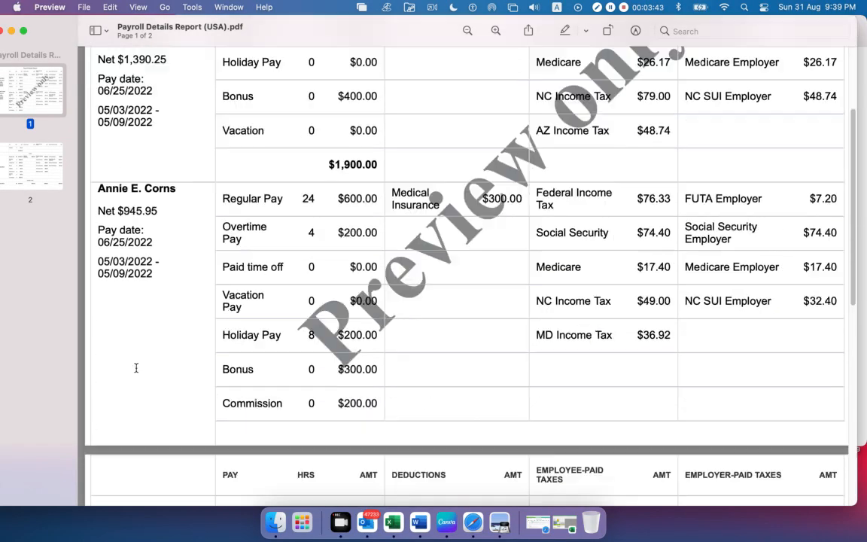
scroll(174, 316, up, 10)
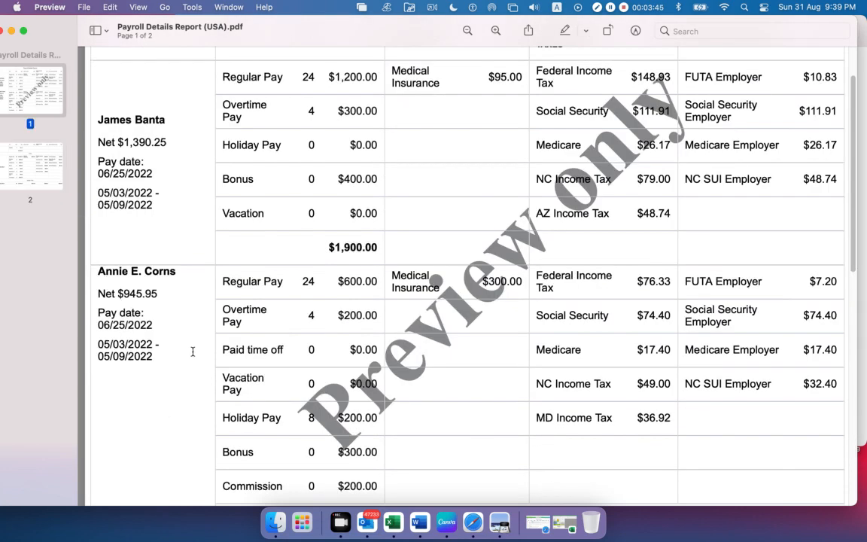
drag(166, 119, 96, 115)
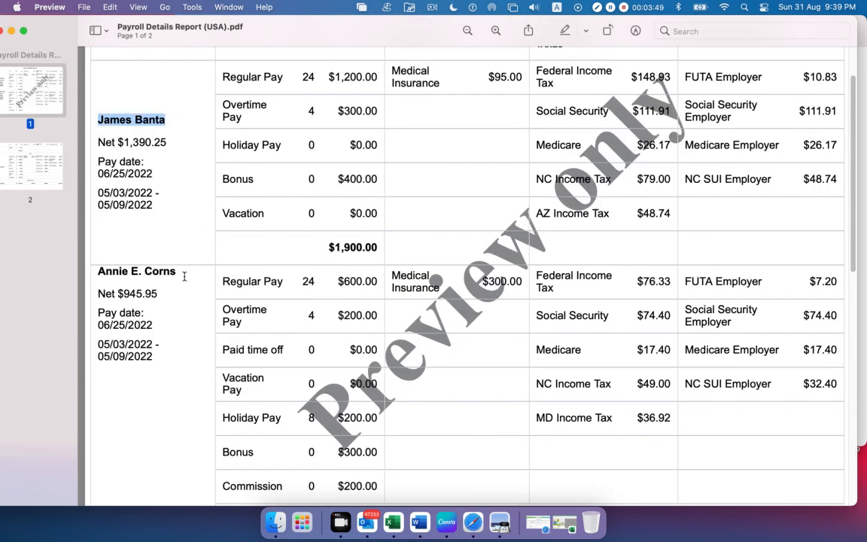
drag(178, 274, 64, 260)
click(157, 316)
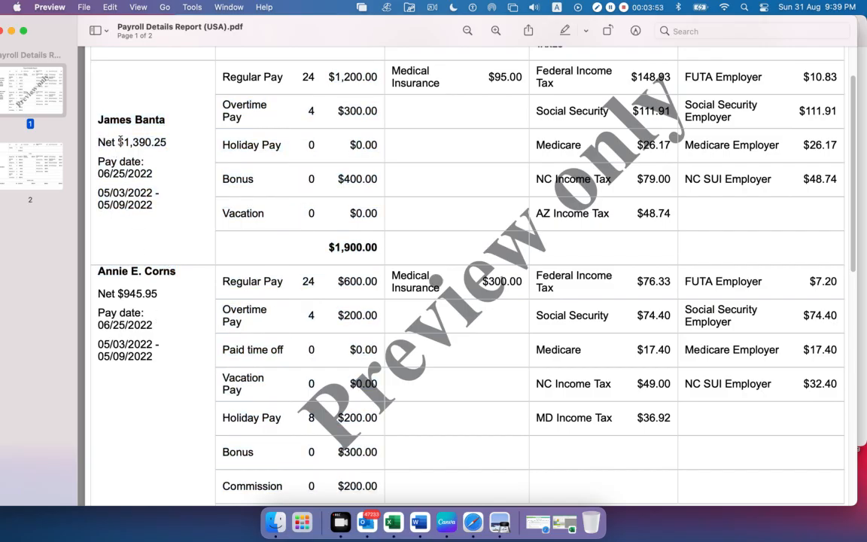
Highlight the first employee's net pay and pay date in the report
drag(171, 142, 91, 143)
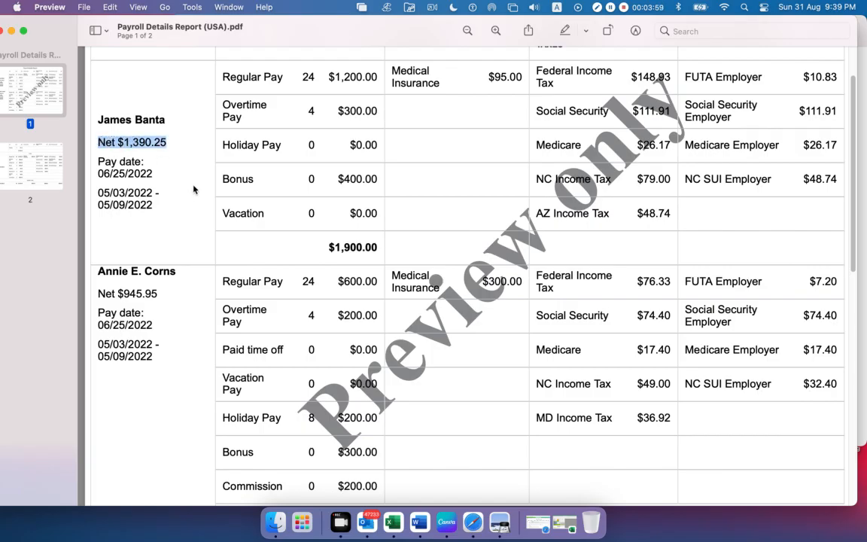
drag(167, 143, 98, 141)
click(179, 139)
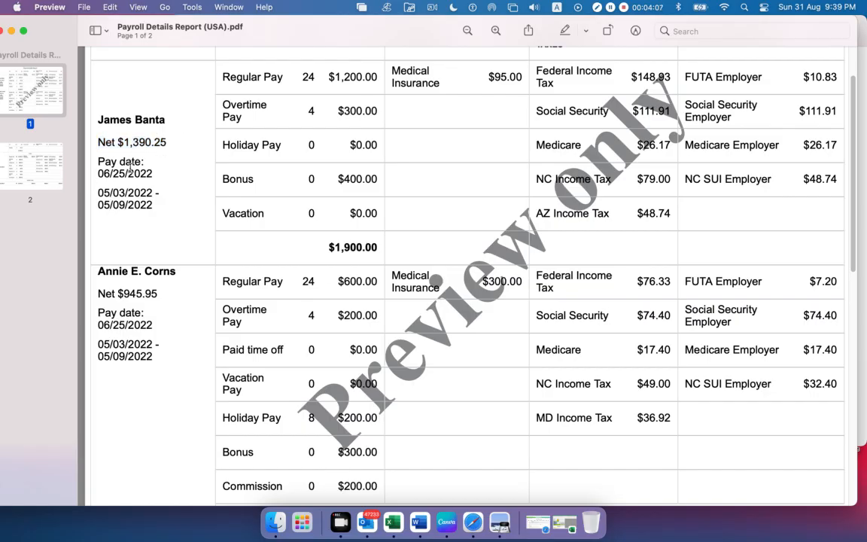
drag(148, 161, 98, 162)
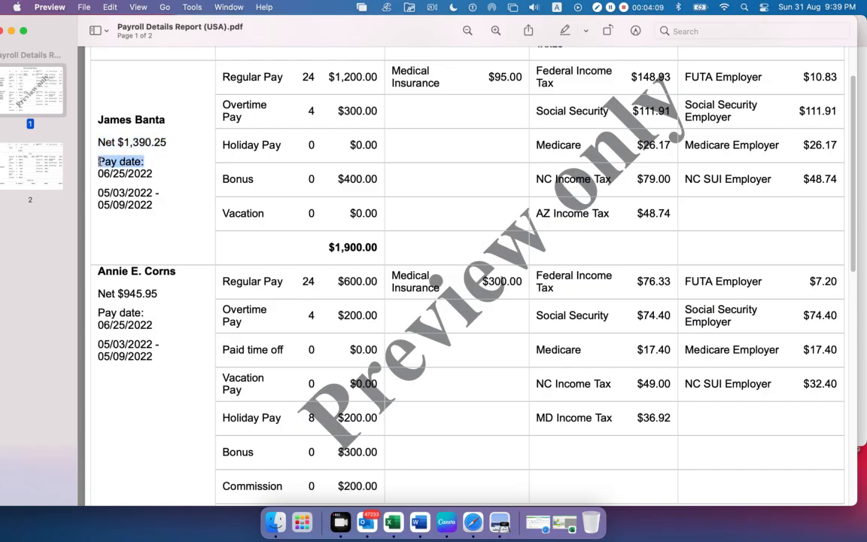
click(151, 168)
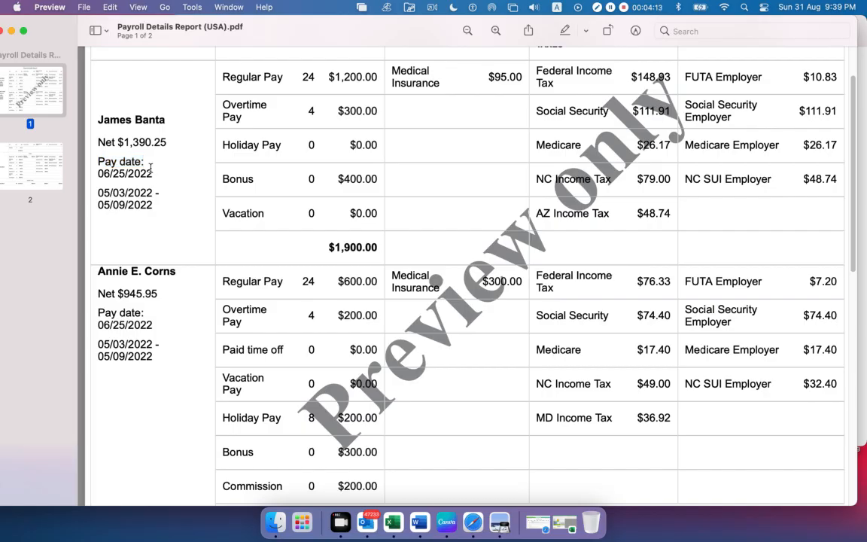
drag(151, 168, 93, 167)
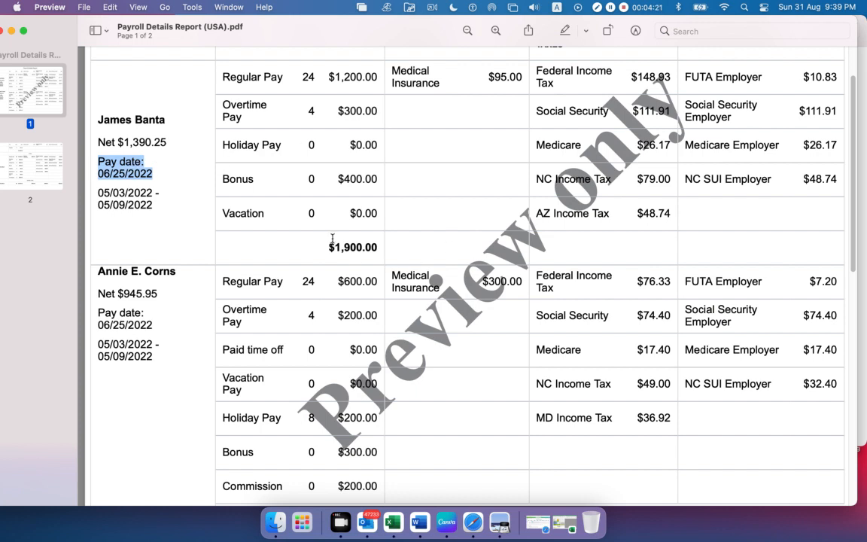
Highlight the first employee's pay period dates in the report
drag(153, 205, 96, 192)
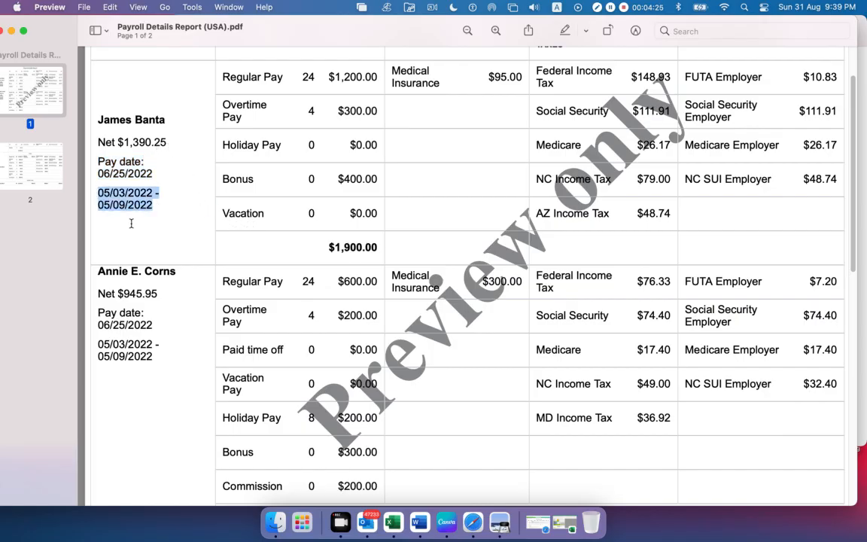
click(102, 185)
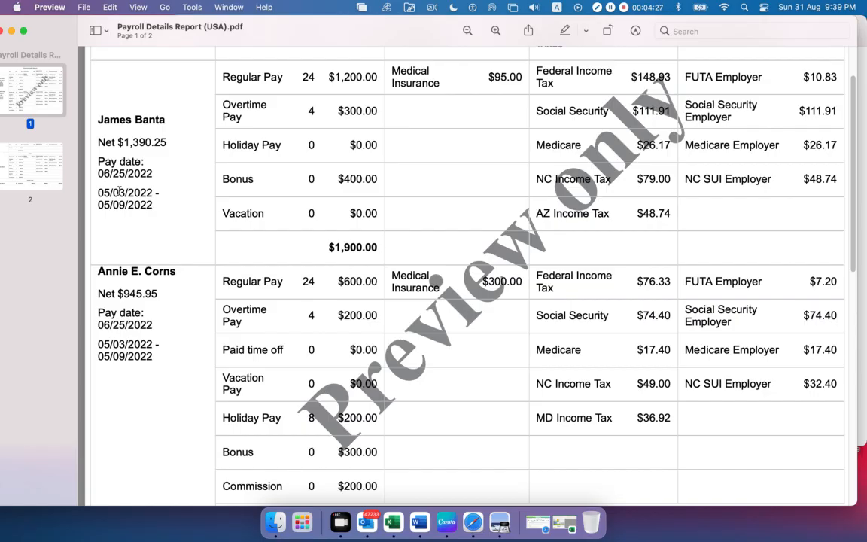
drag(124, 193, 97, 204)
drag(153, 204, 94, 190)
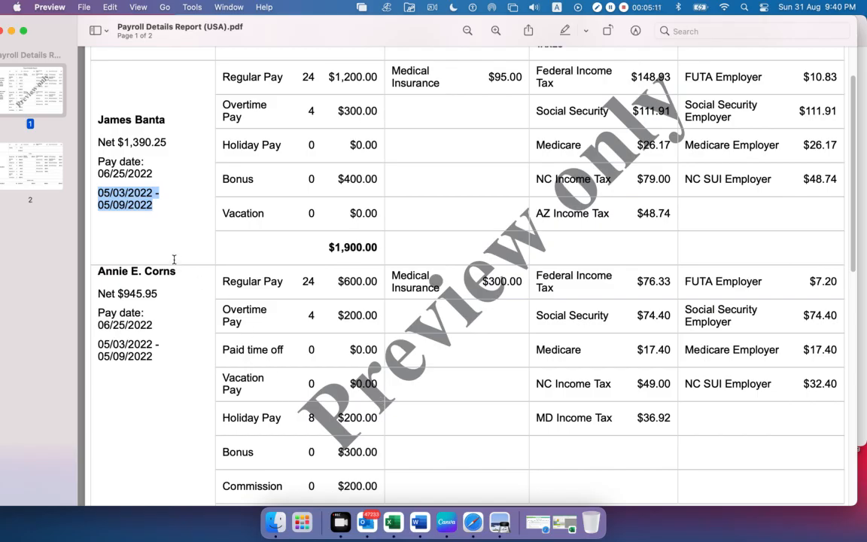
click(135, 176)
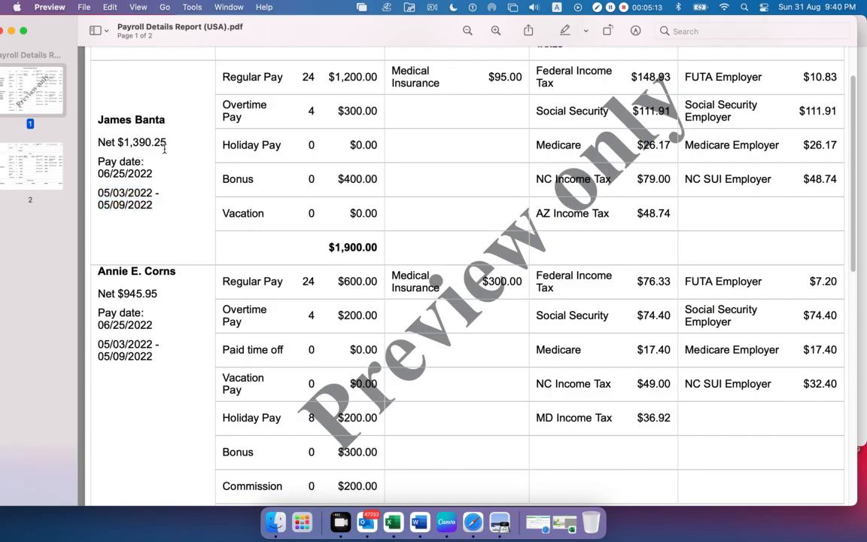
Highlight the net pay of the first employee and of the second employee for comparison
drag(169, 139, 89, 135)
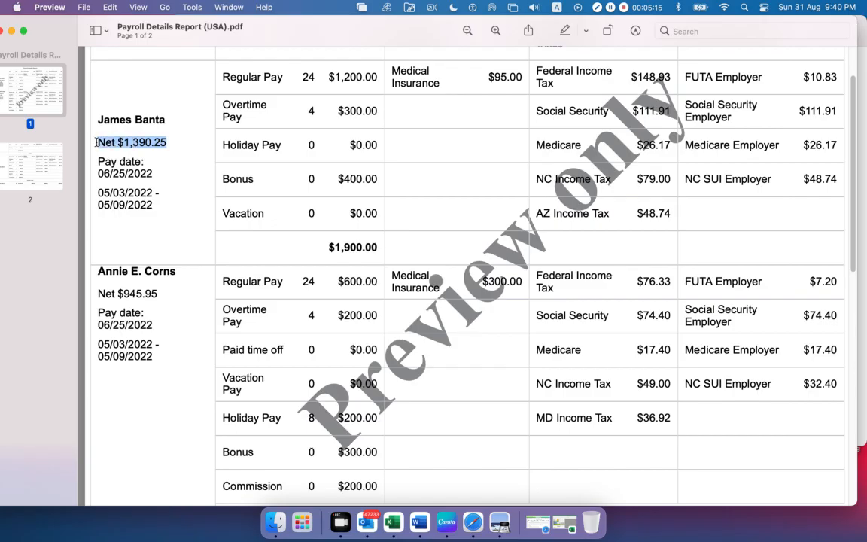
drag(169, 295, 97, 296)
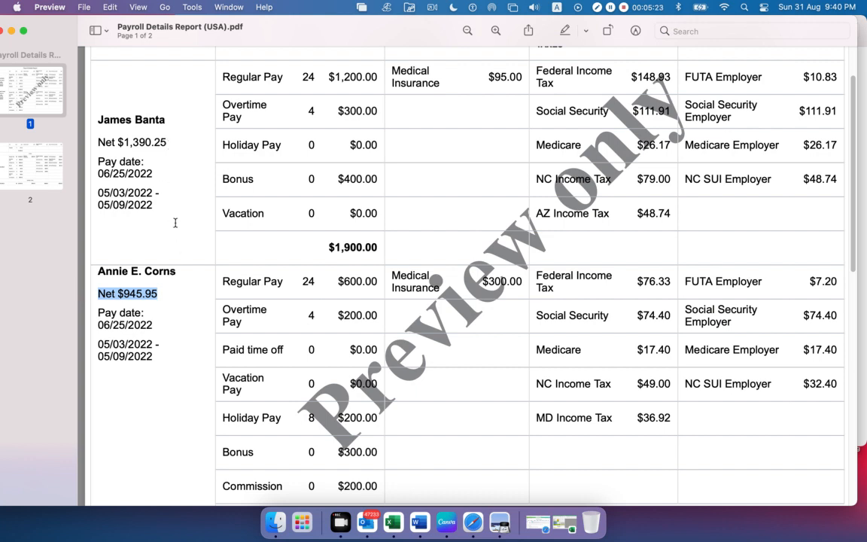
click(148, 275)
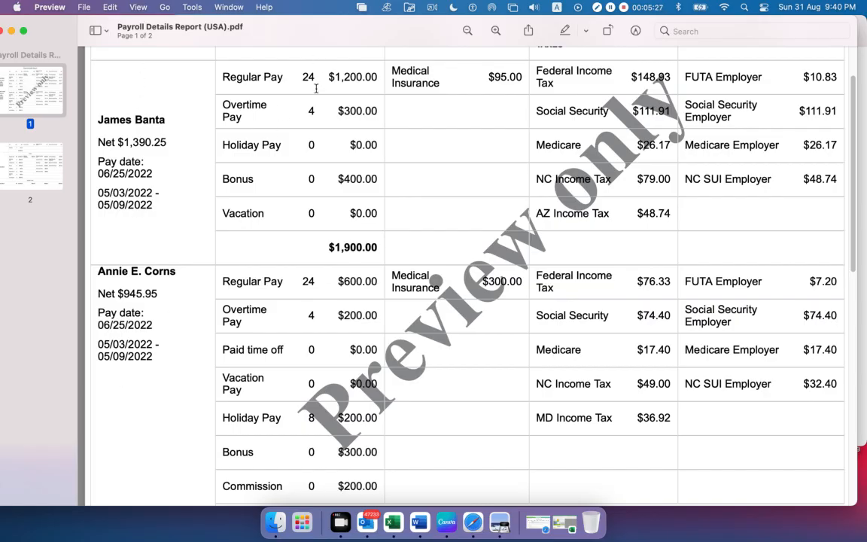
Review the PAY, HRS and AMT columns, marking the pay items listed for both employees
scroll(314, 228, up, 3)
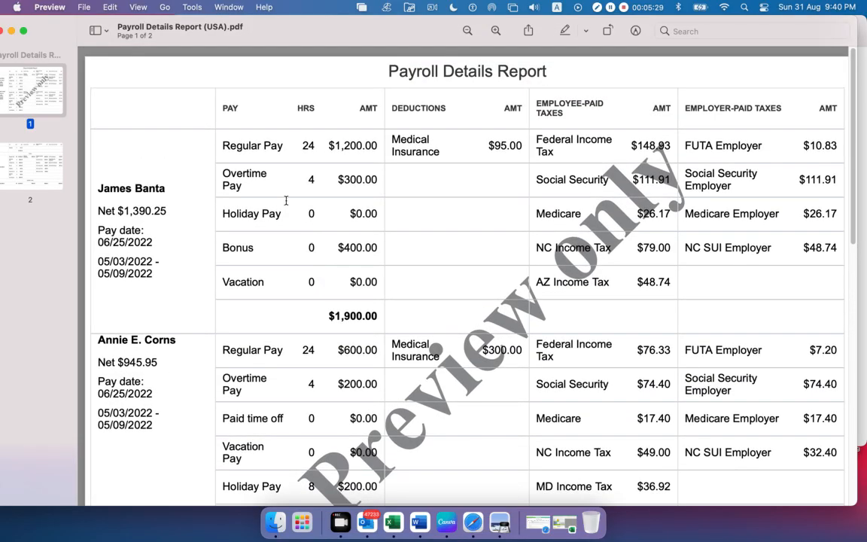
drag(219, 108, 393, 108)
drag(263, 281, 226, 107)
click(284, 139)
drag(228, 143, 343, 301)
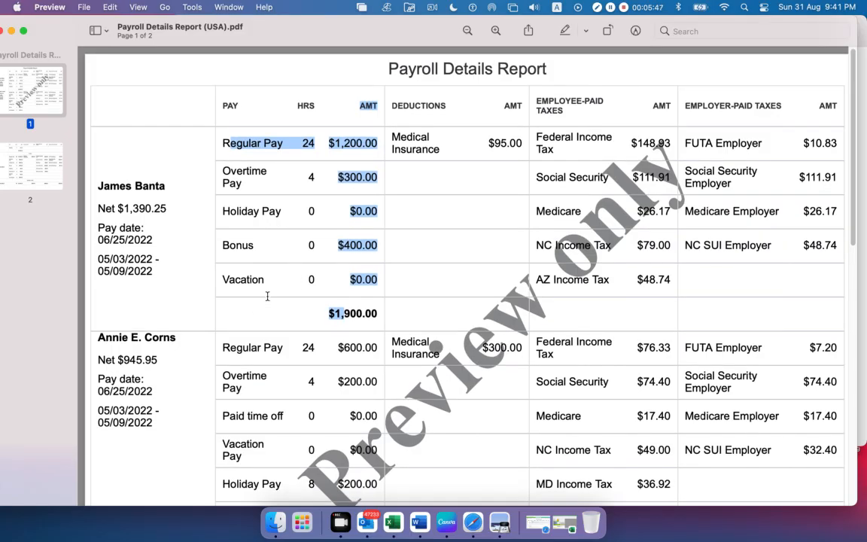
scroll(227, 274, down, 3)
drag(232, 247, 384, 390)
click(275, 207)
scroll(275, 208, up, 3)
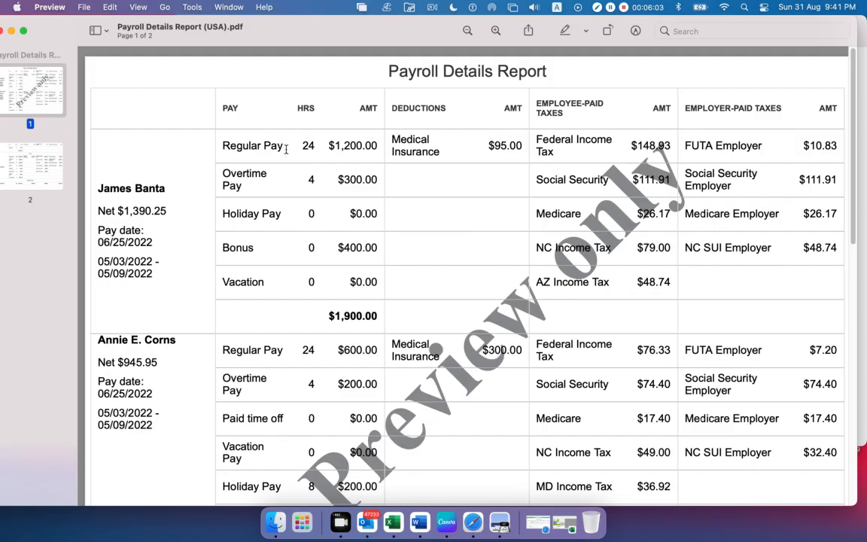
Highlight the first employee's Regular Pay label, hours and amount one after another
drag(283, 145, 217, 148)
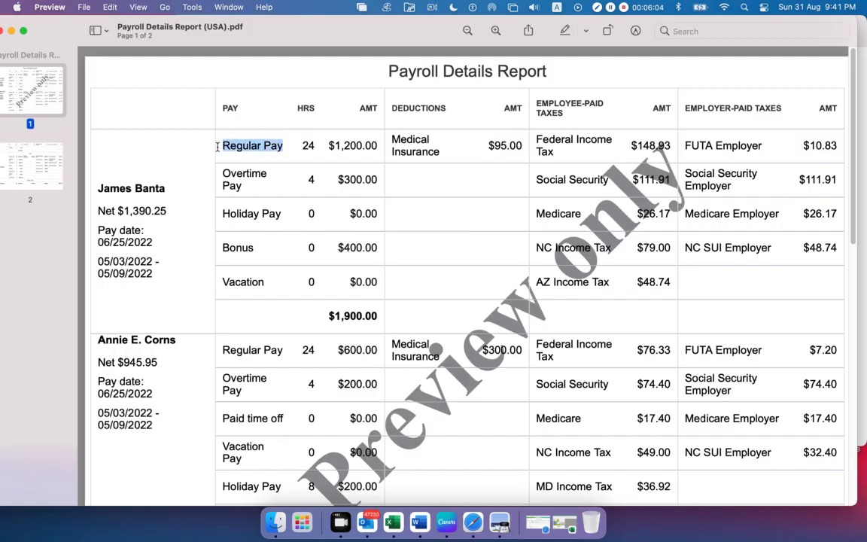
click(320, 147)
drag(320, 147, 303, 146)
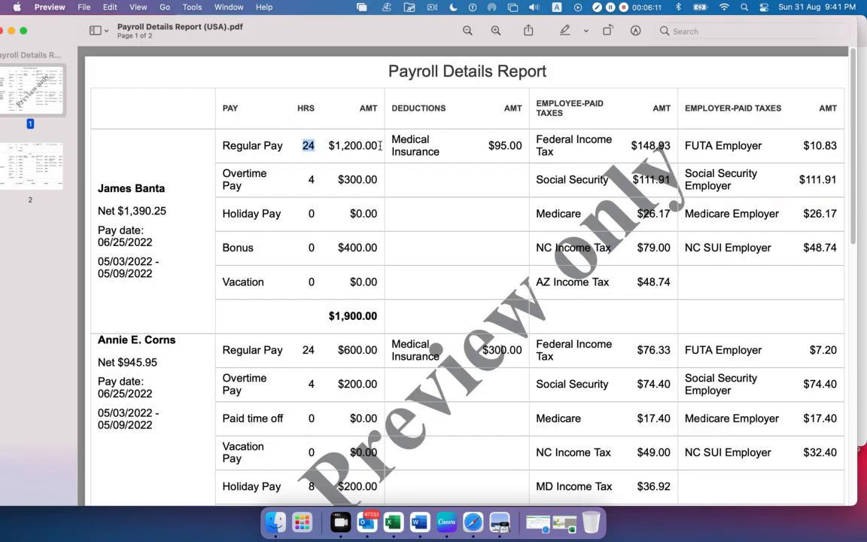
drag(381, 145, 325, 146)
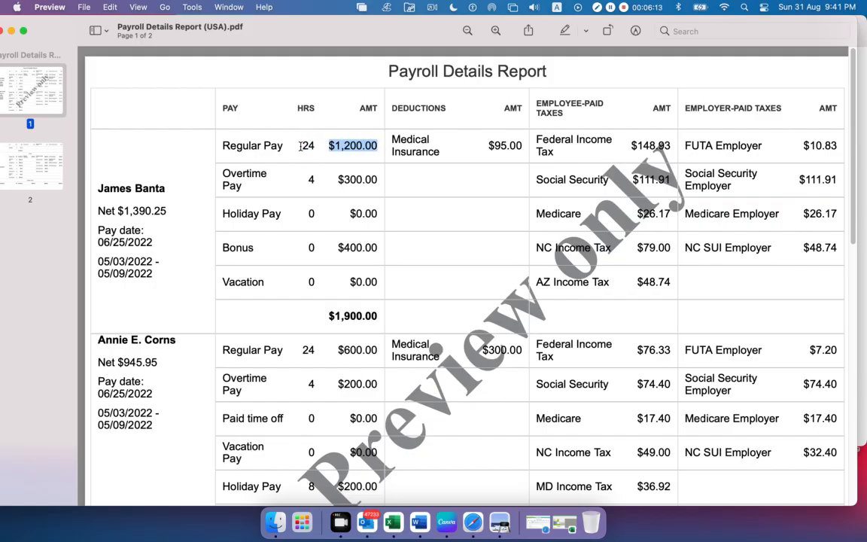
click(301, 147)
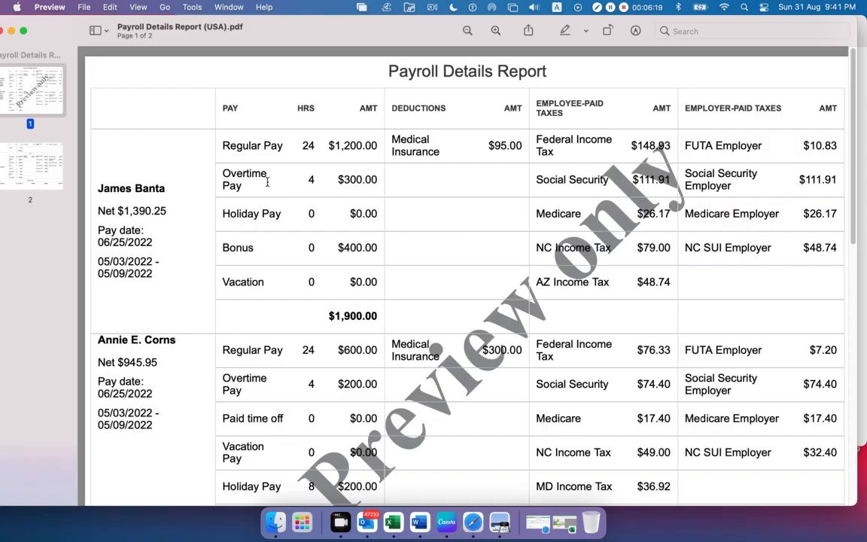
Highlight the first employee's Overtime Pay, Holiday Pay and Bonus entries, including the overtime and bonus amounts
drag(241, 186, 220, 170)
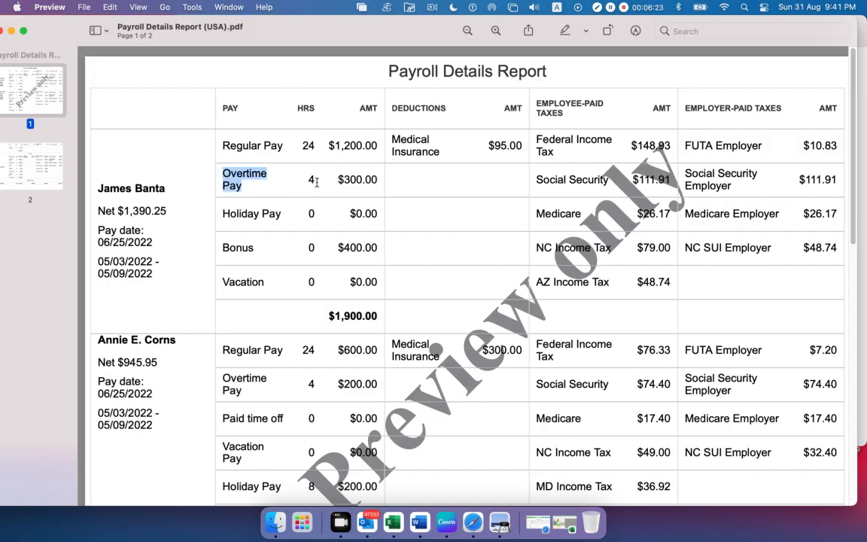
drag(317, 182, 372, 181)
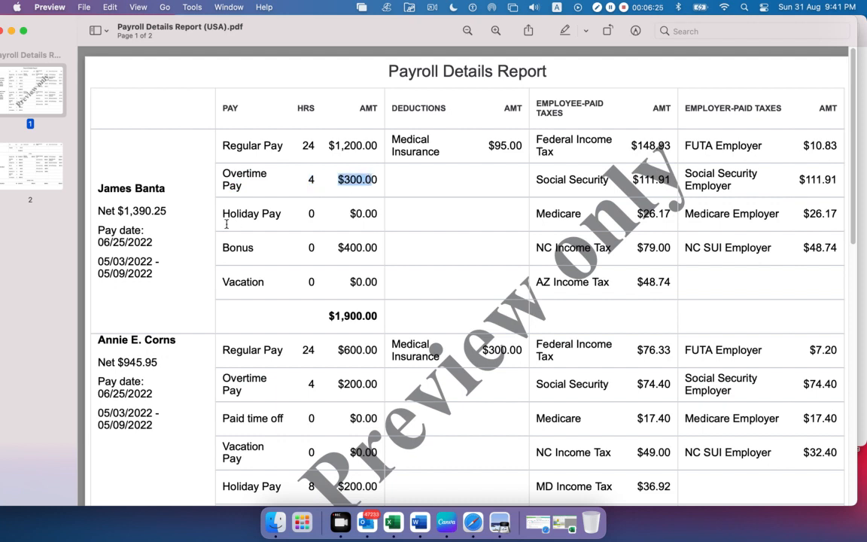
drag(282, 214, 241, 215)
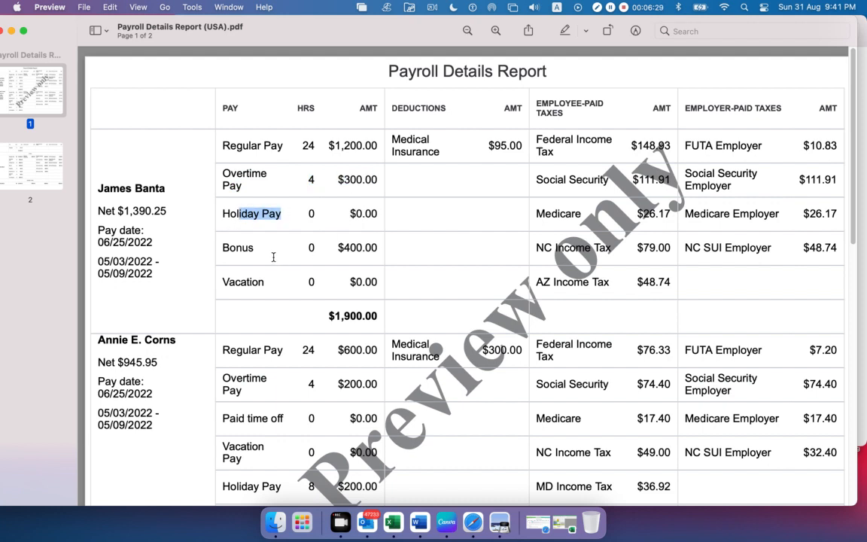
drag(271, 252, 199, 249)
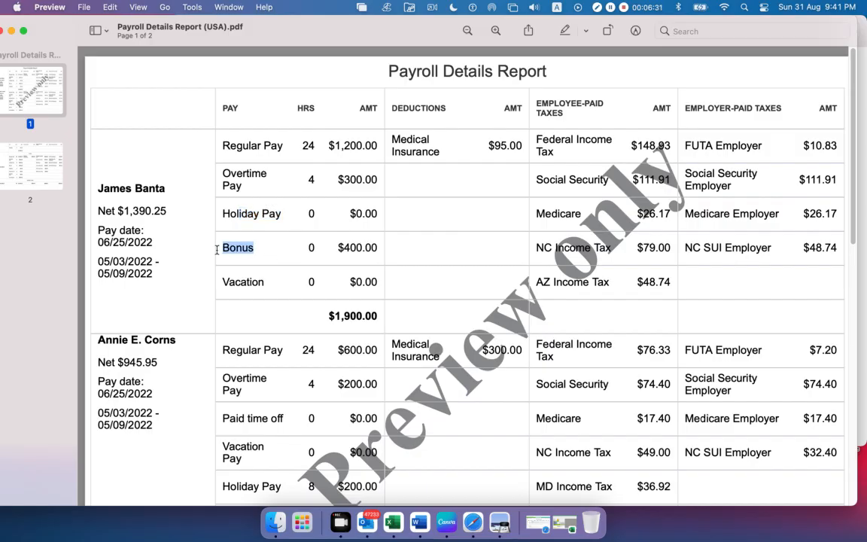
drag(331, 248, 368, 247)
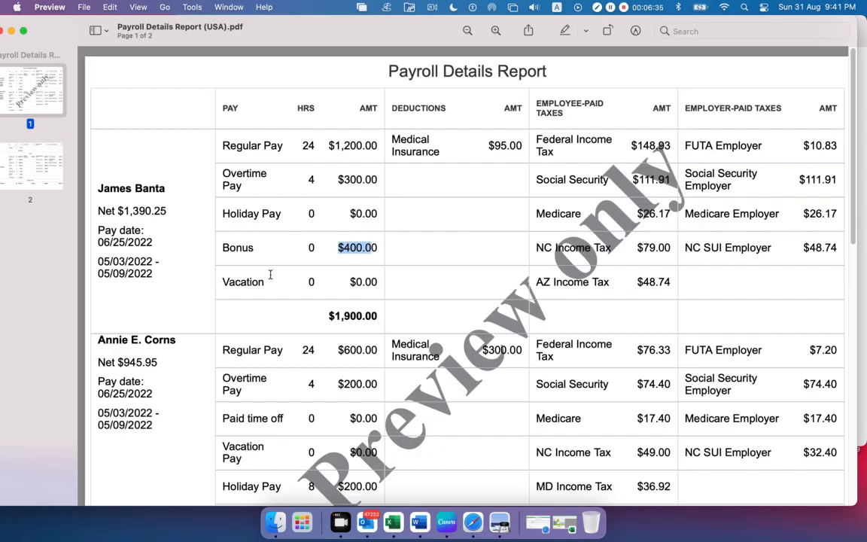
Highlight the first employee's Vacation entry and the total at the end of the pay amounts
drag(270, 278, 244, 281)
drag(348, 283, 377, 282)
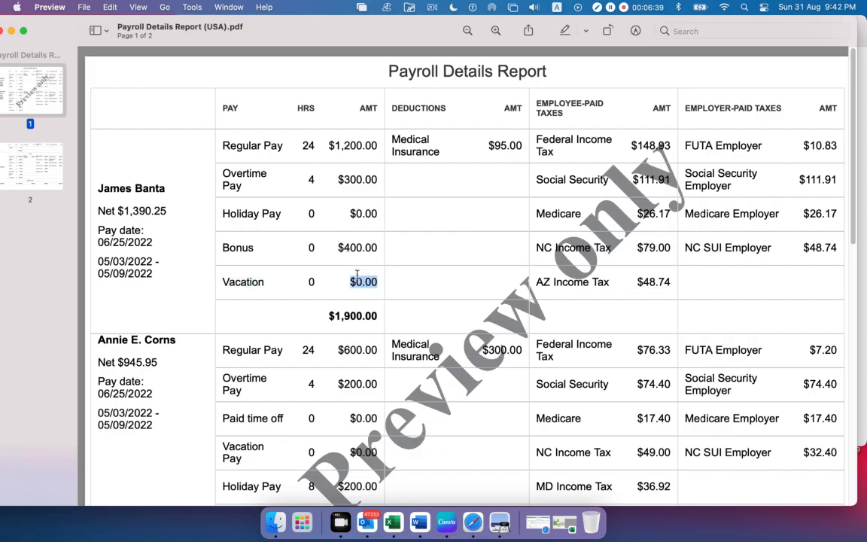
drag(329, 316, 377, 316)
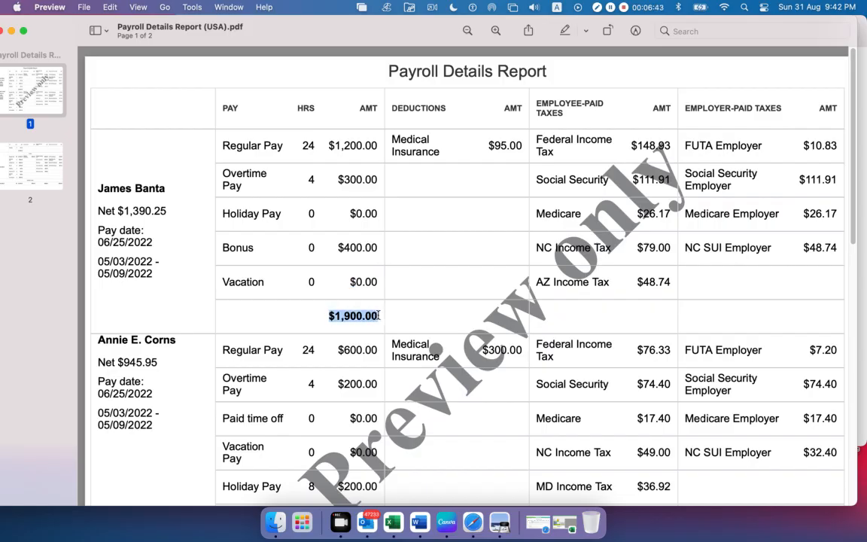
Highlight the second employee's Regular Pay amount and compare it with the first employee's
scroll(310, 258, down, 3)
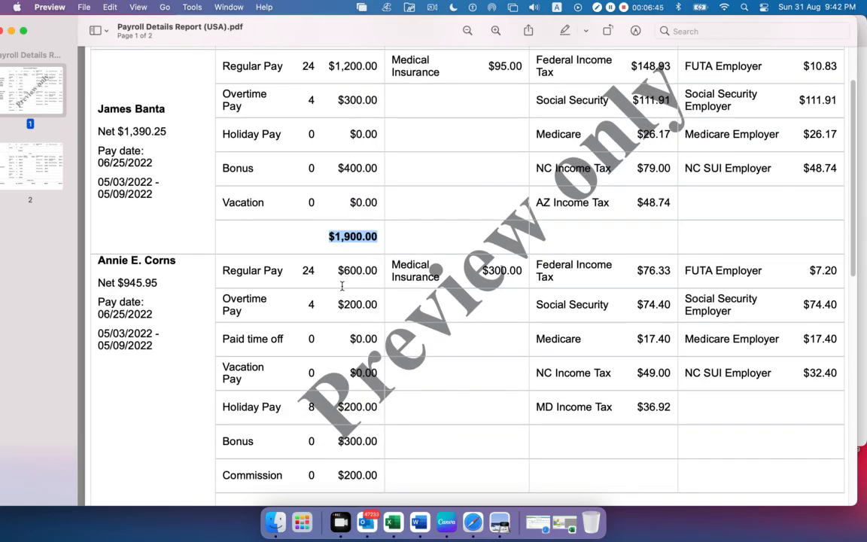
scroll(323, 284, down, 1)
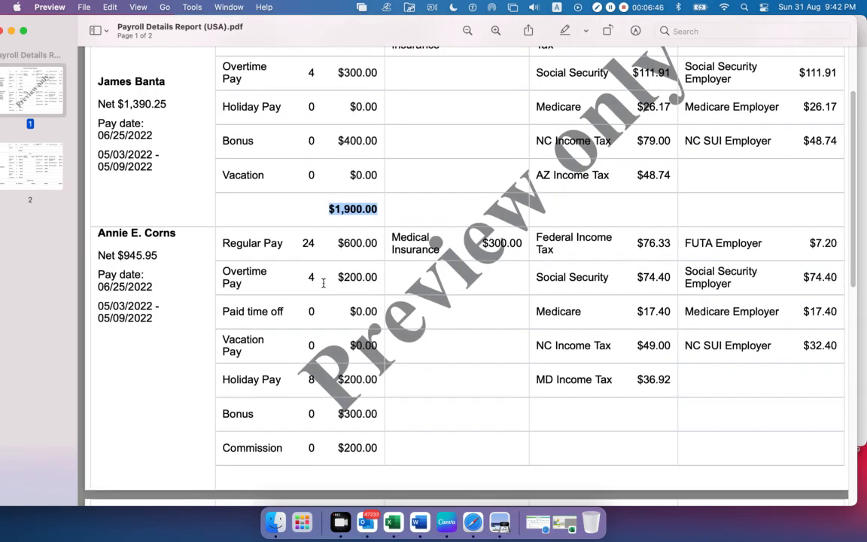
click(307, 246)
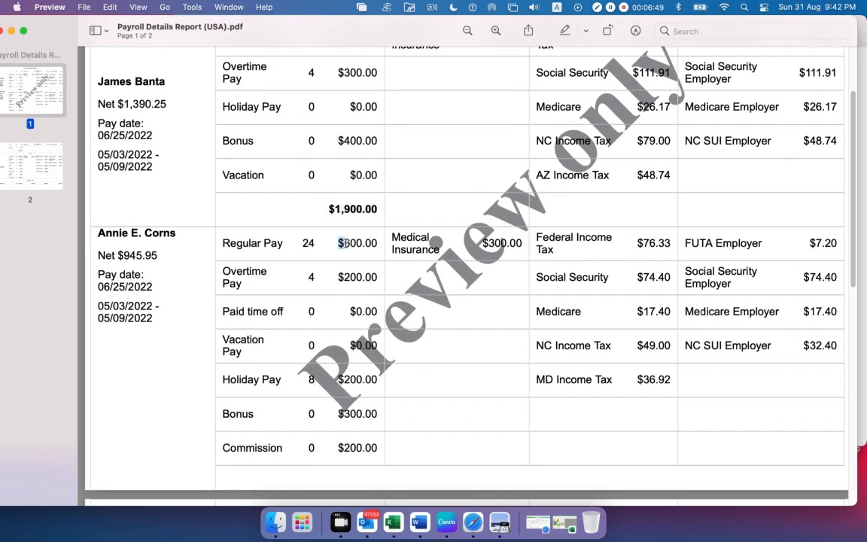
drag(338, 243, 377, 244)
scroll(359, 243, up, 2)
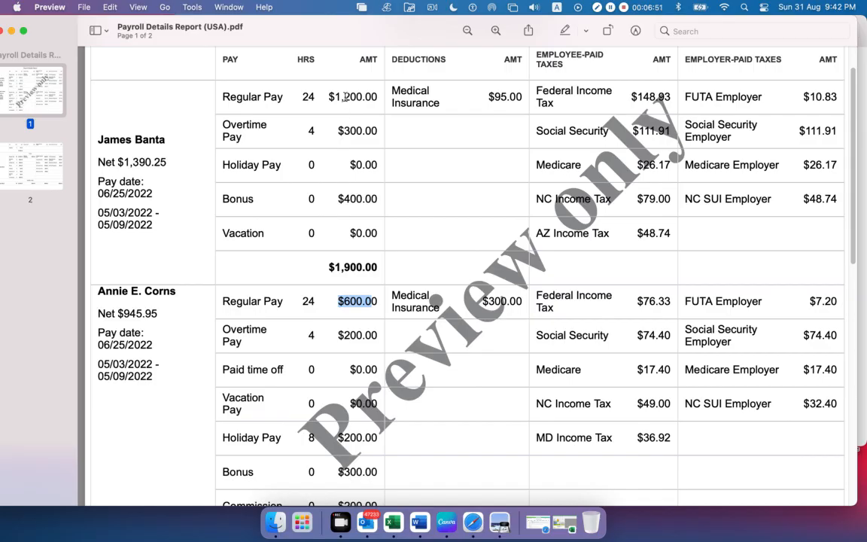
click(321, 301)
Highlight the Overtime Pay amounts of the first and second employees
scroll(321, 305, down, 2)
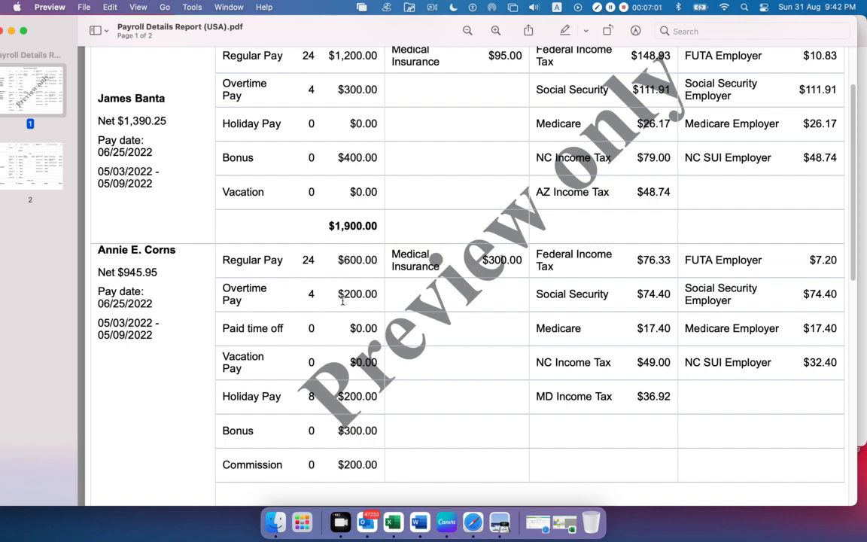
drag(338, 89, 352, 89)
drag(338, 294, 378, 294)
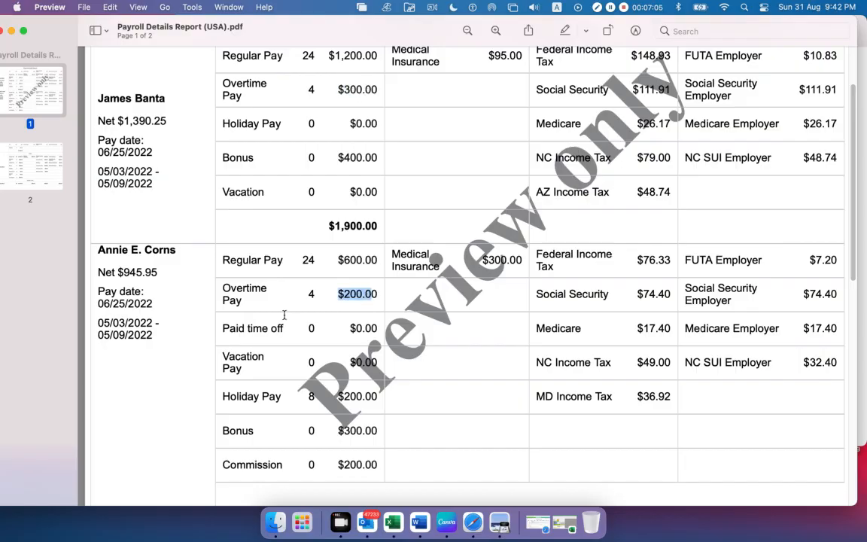
Mark the second employee's Paid time off and Vacation Pay rows
scroll(275, 309, down, 1)
scroll(275, 310, down, 1)
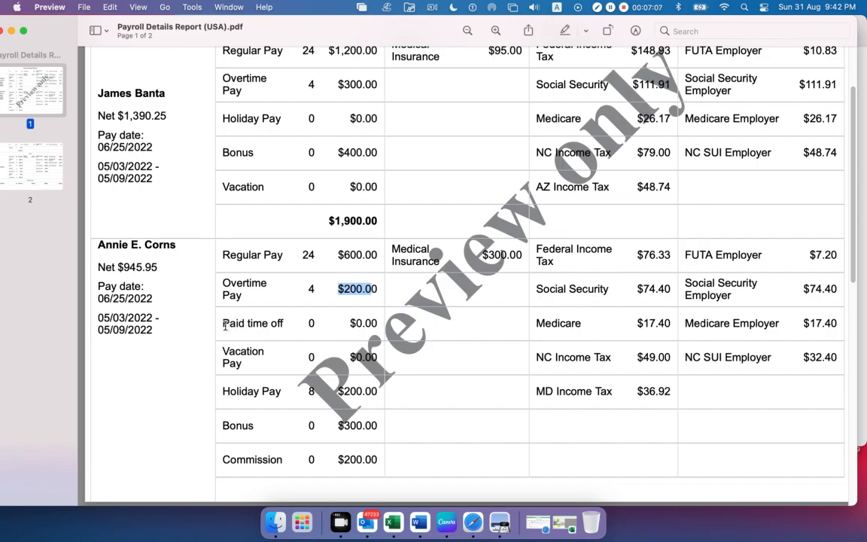
drag(225, 325, 334, 323)
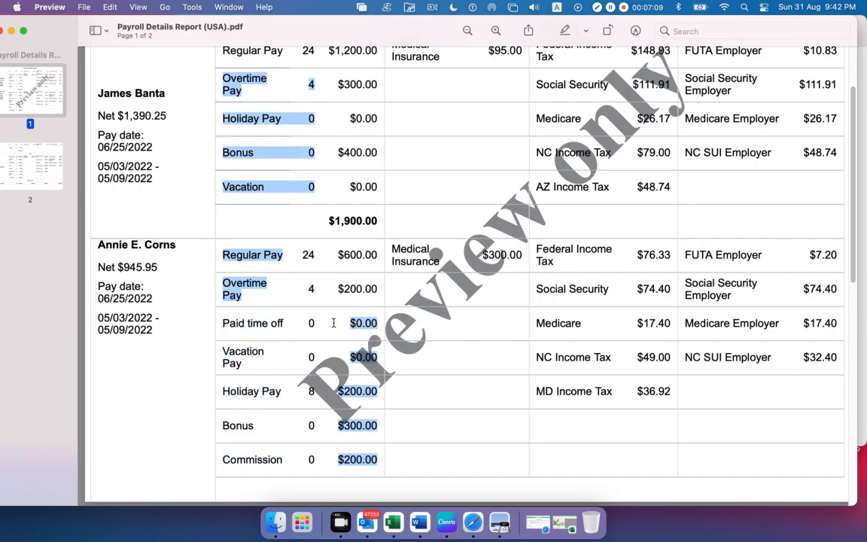
click(248, 363)
drag(243, 363, 205, 323)
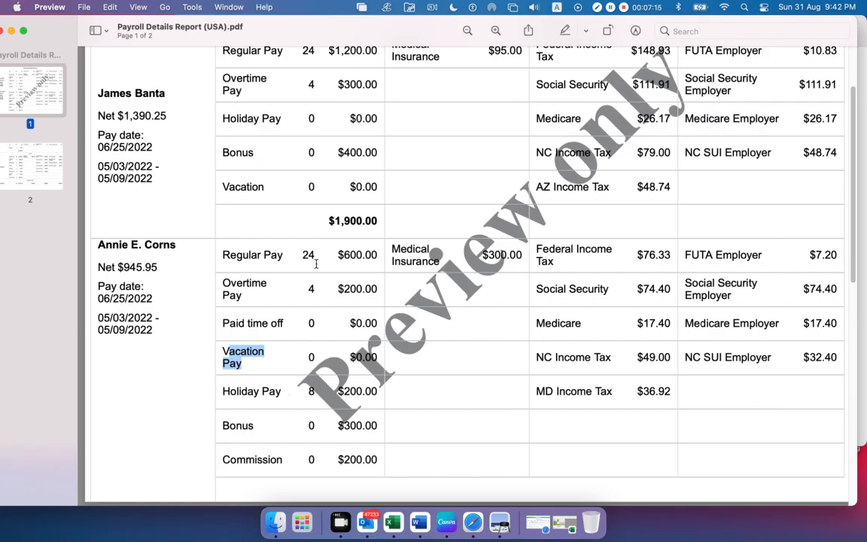
Mark the second employee's Holiday Pay amount, then clear the selection
drag(321, 395, 341, 391)
click(367, 392)
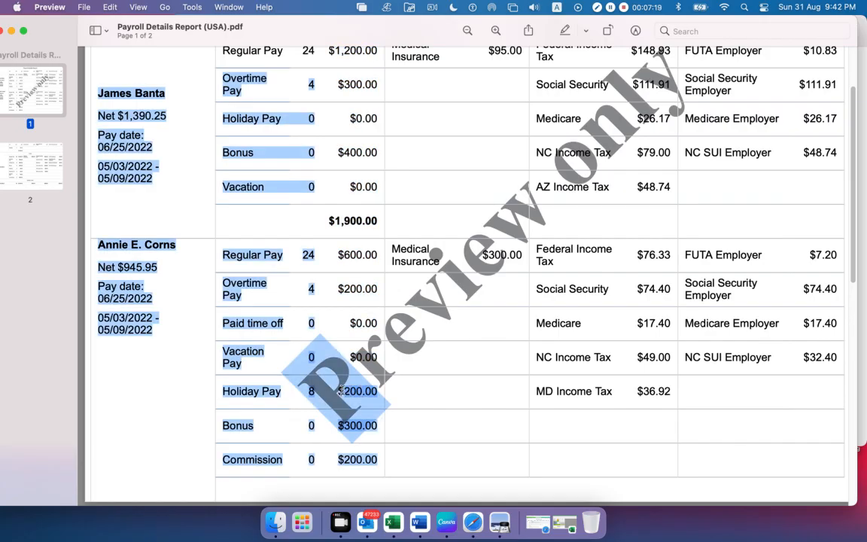
click(460, 414)
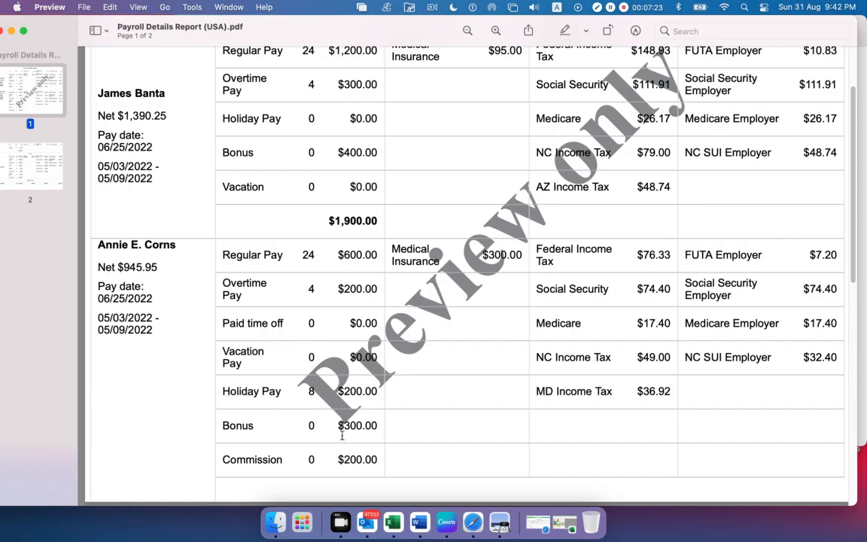
Highlight the second employee's Commission amount at the end of the first page
scroll(277, 415, down, 2)
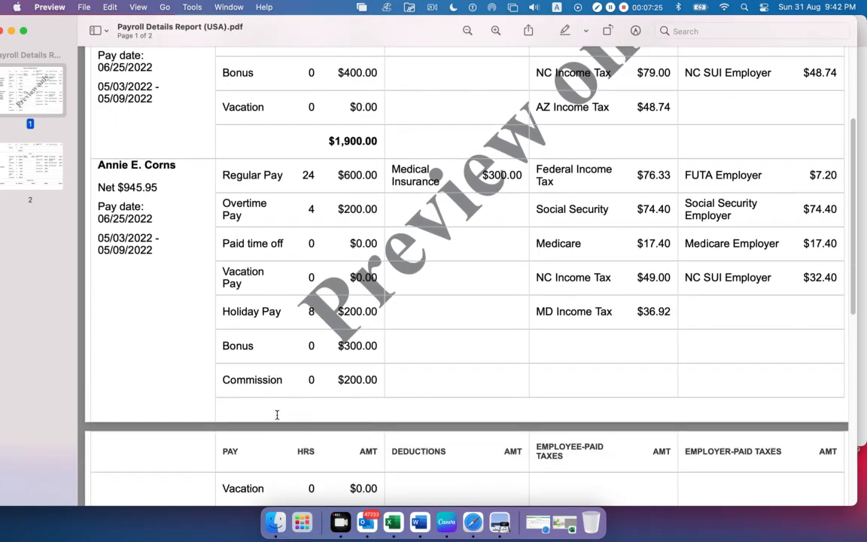
scroll(277, 415, up, 1)
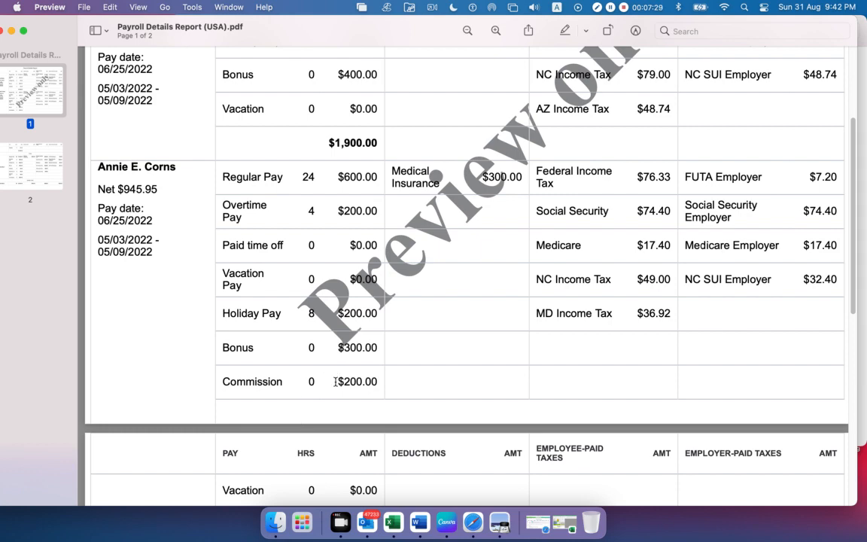
drag(335, 381, 369, 381)
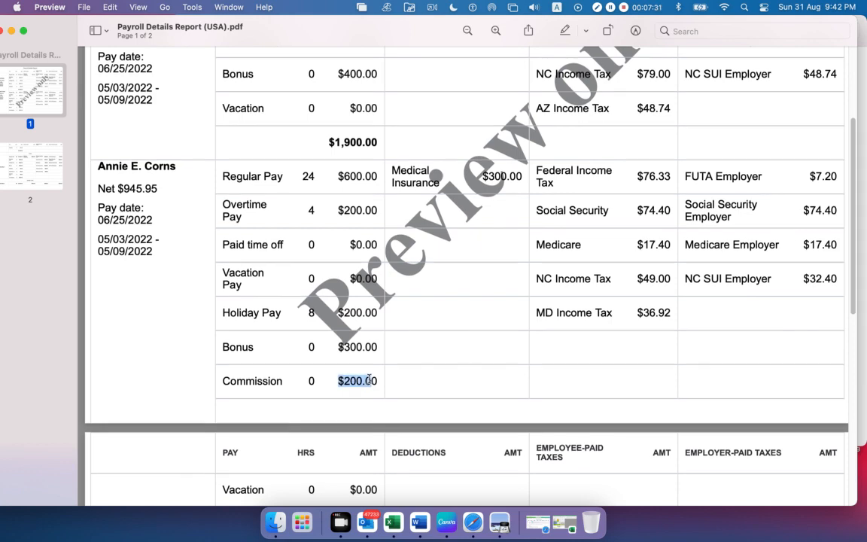
Highlight the second employee's pay amounts from Regular Pay to Commission, then the pay total on the second page
scroll(369, 380, down, 2)
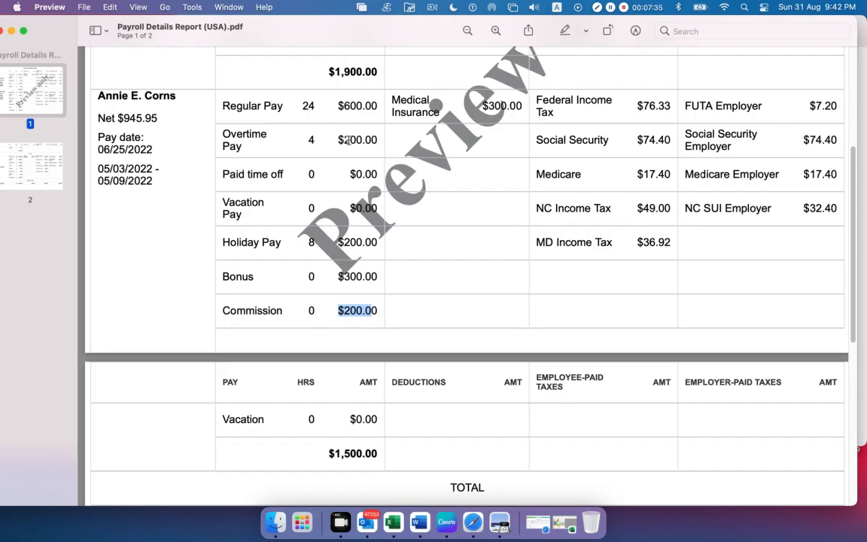
drag(336, 105, 360, 487)
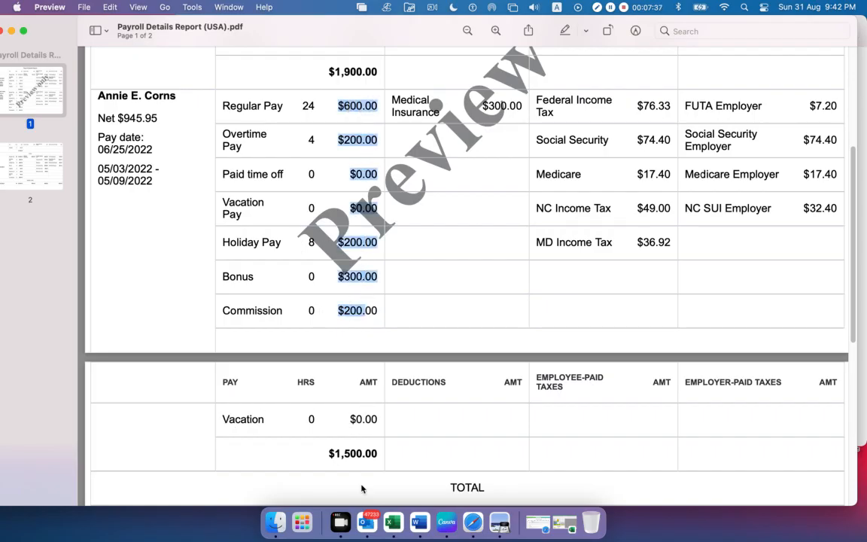
drag(316, 454, 377, 453)
Highlight the first employee's pay amounts with their total, then mark the Deductions column's amount heading
scroll(374, 430, up, 5)
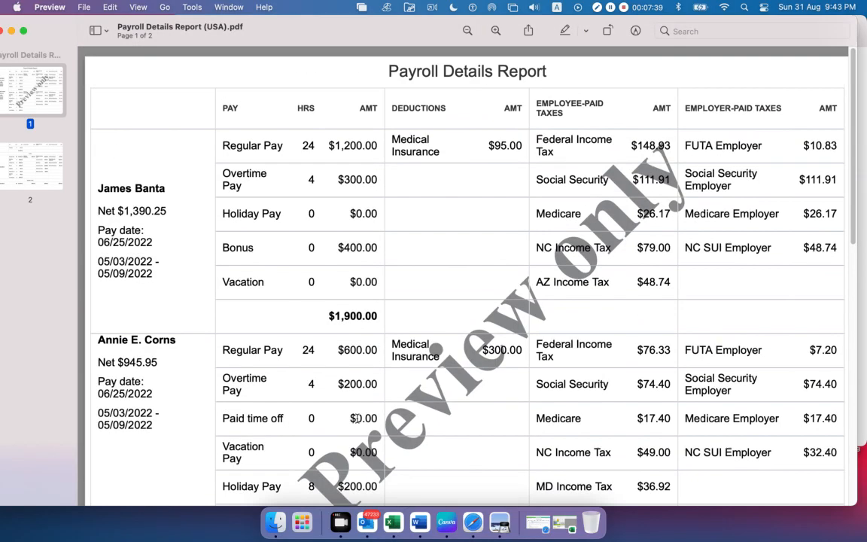
drag(319, 316, 375, 319)
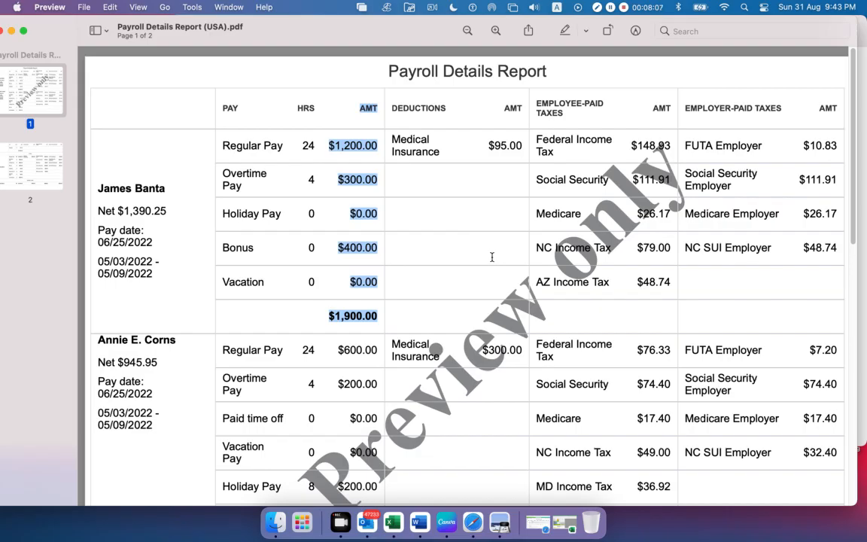
drag(451, 107, 351, 108)
double_click(508, 108)
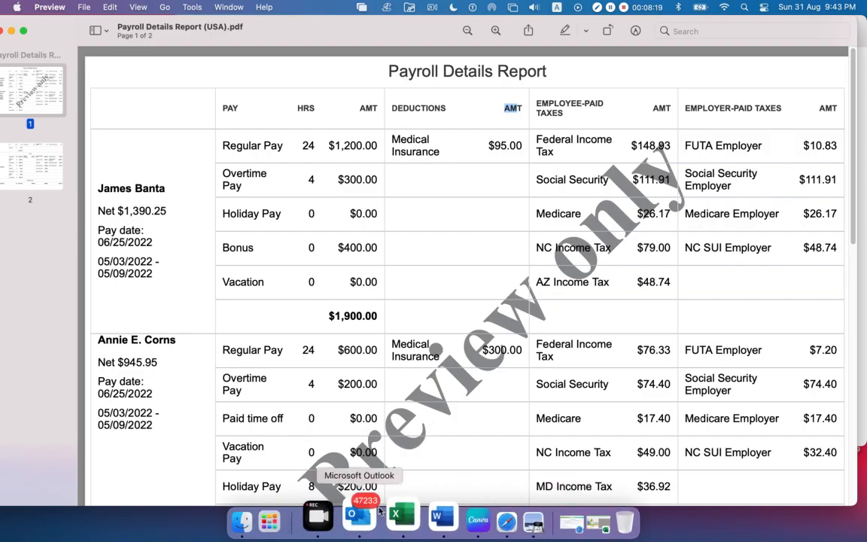
Switch to the Google Meet call in Safari, admit the two waiting participants, and return to the payroll report in Preview
click(473, 516)
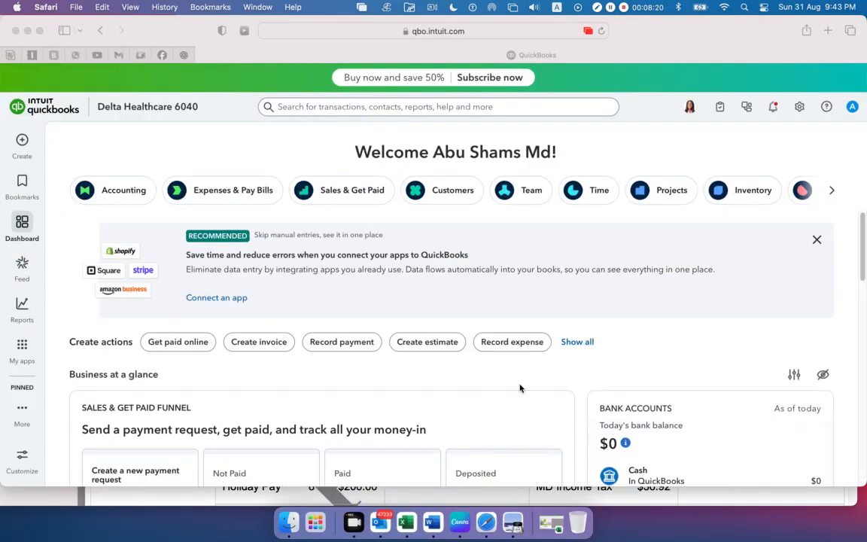
click(140, 55)
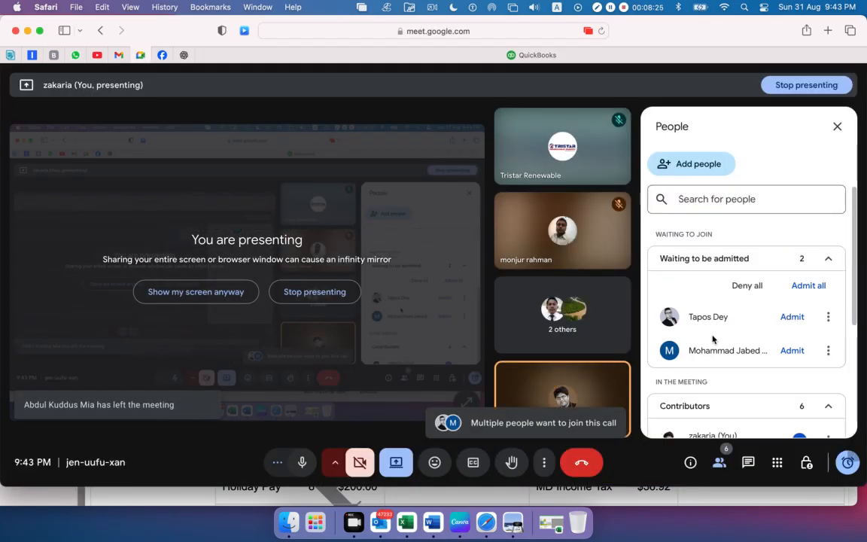
click(794, 319)
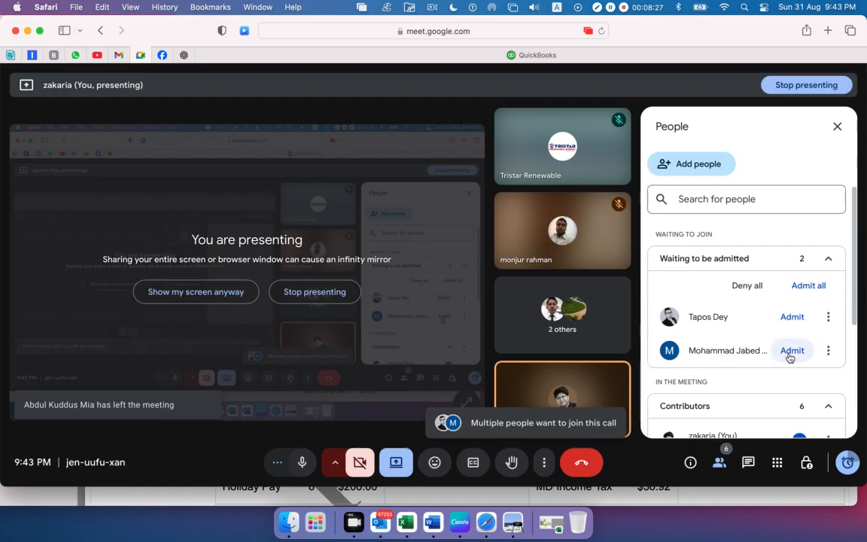
click(792, 317)
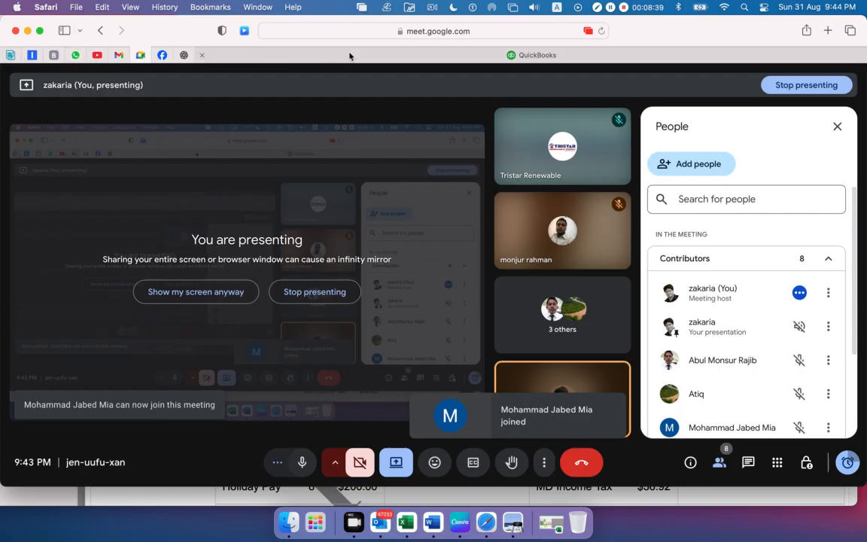
click(320, 54)
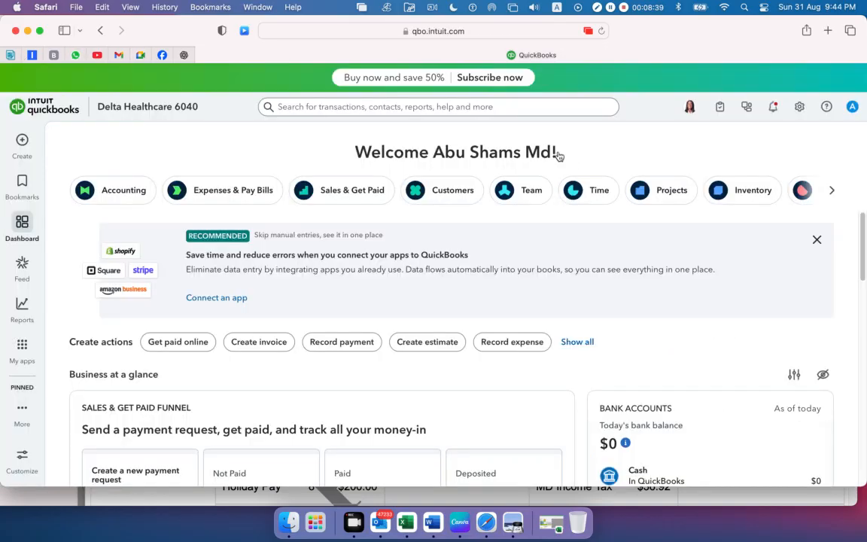
click(513, 523)
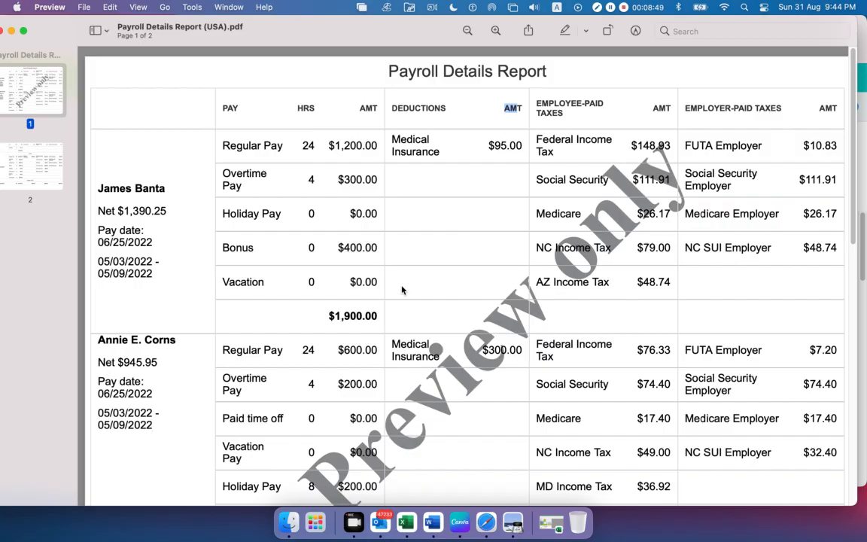
Highlight the first employee's pay total, then the Medical Insurance deduction and its amount
drag(325, 316, 380, 317)
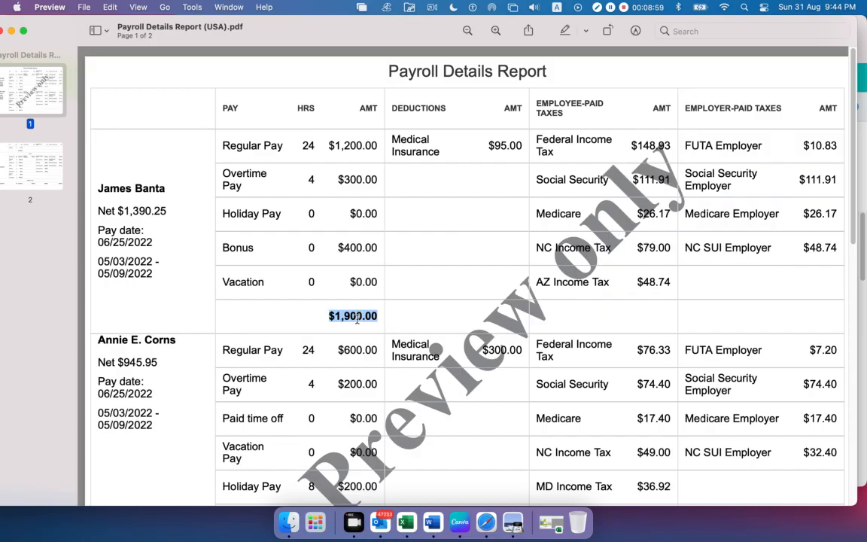
drag(450, 144, 400, 140)
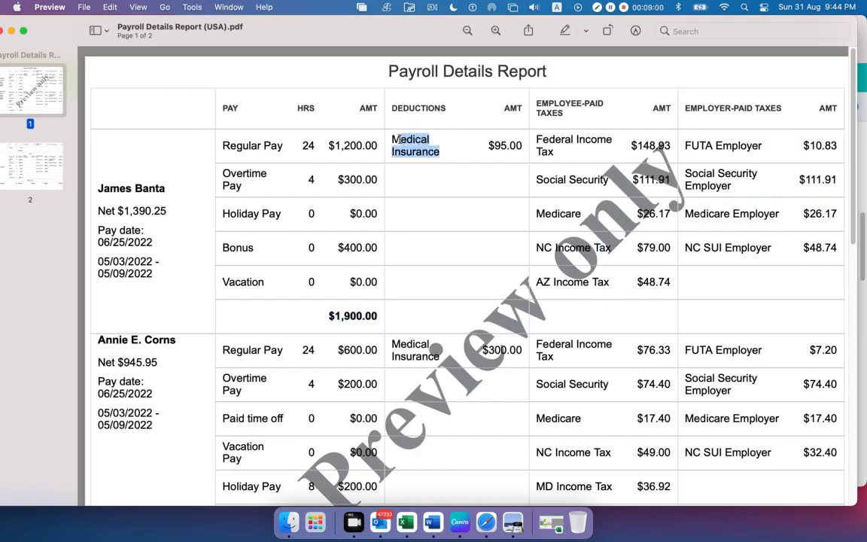
drag(488, 144, 522, 147)
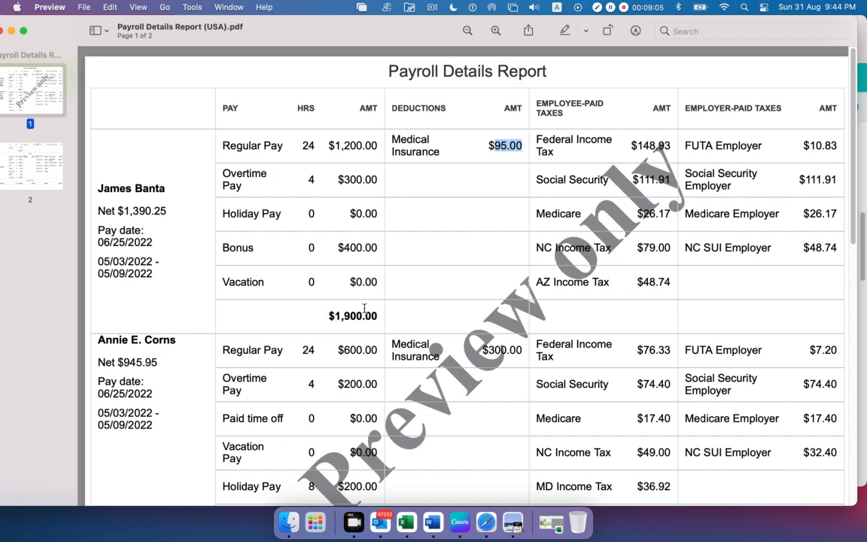
Highlight the second employee's pay total on the second page, then the Medical Insurance deduction amount
scroll(364, 308, down, 3)
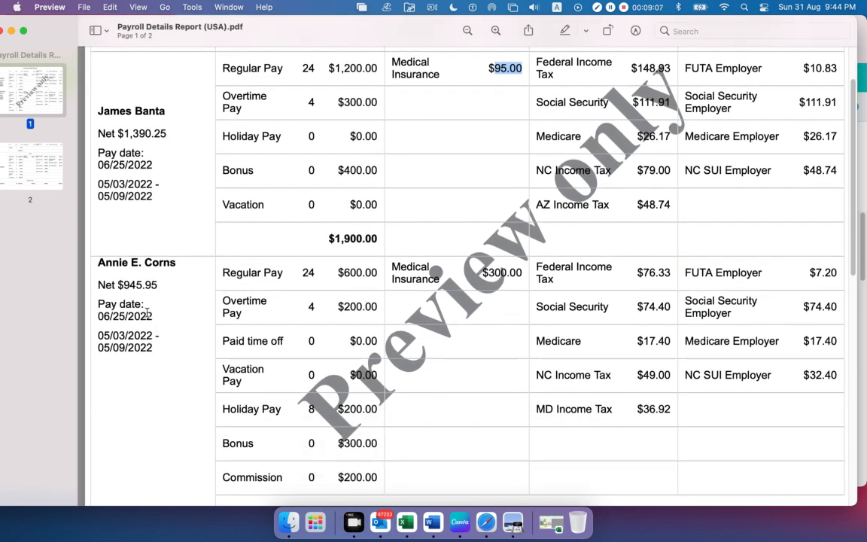
scroll(294, 363, down, 3)
scroll(294, 363, down, 2)
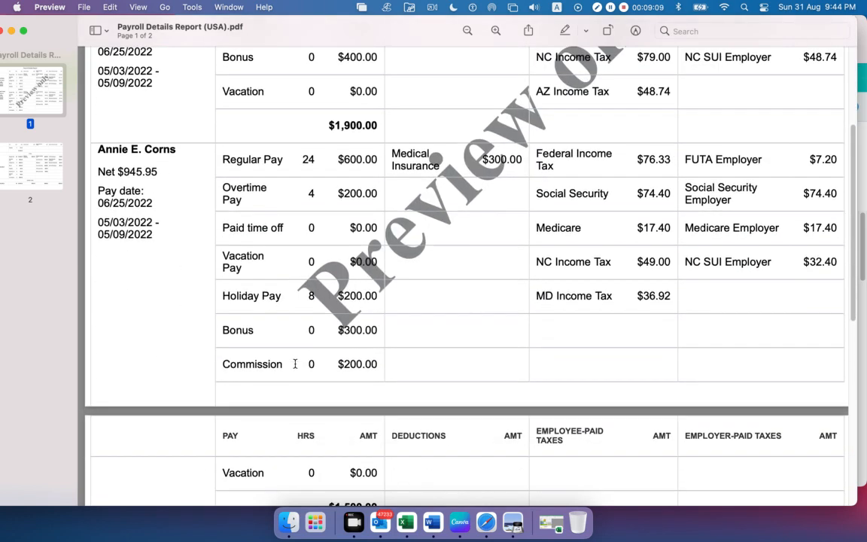
scroll(344, 493, down, 1)
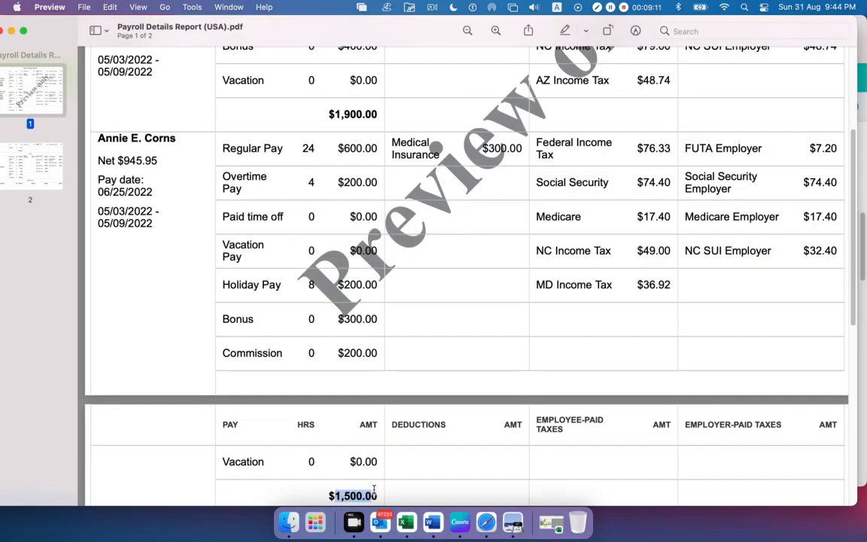
scroll(422, 342, up, 1)
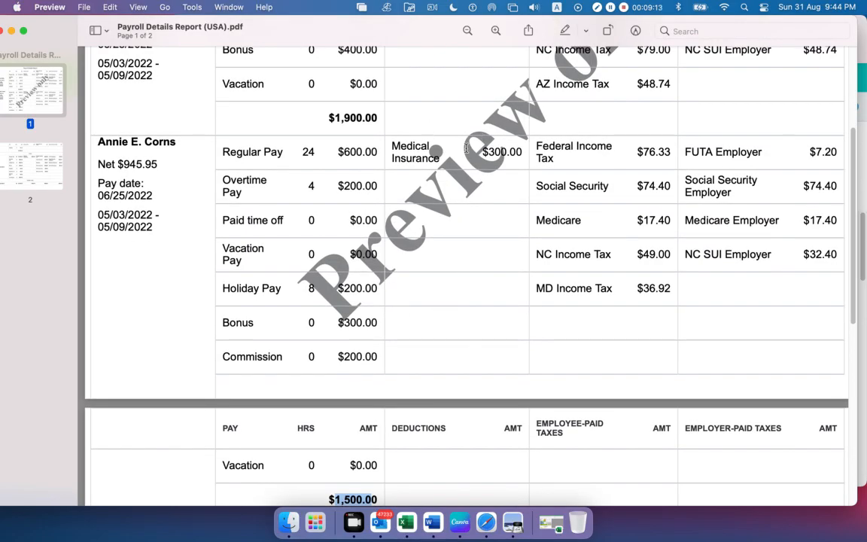
double_click(481, 151)
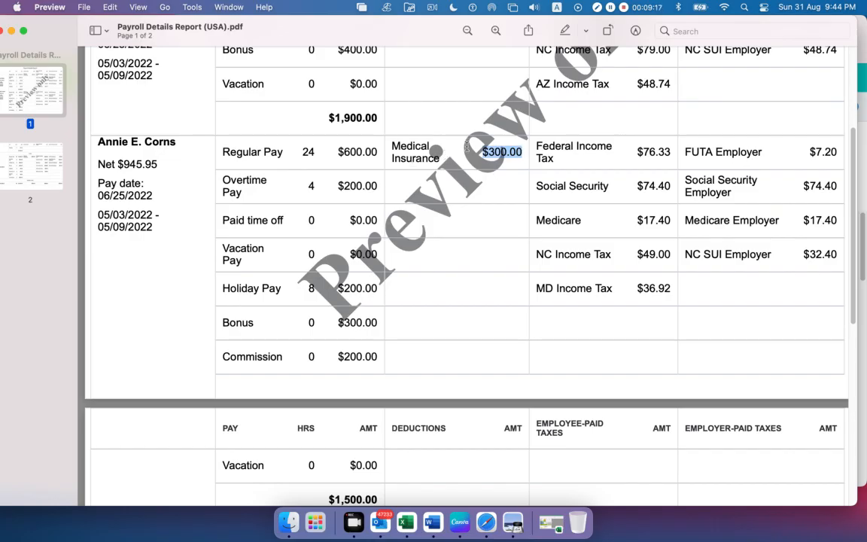
Mark the first employee's Medical Insurance amount and label, then clear the selection
scroll(427, 147, down, 1)
scroll(476, 164, up, 4)
scroll(476, 164, up, 2)
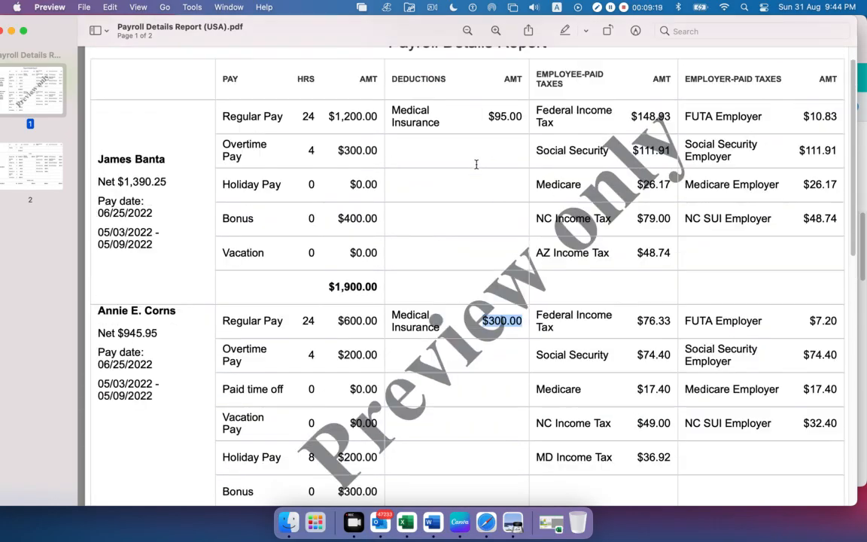
drag(485, 115, 525, 115)
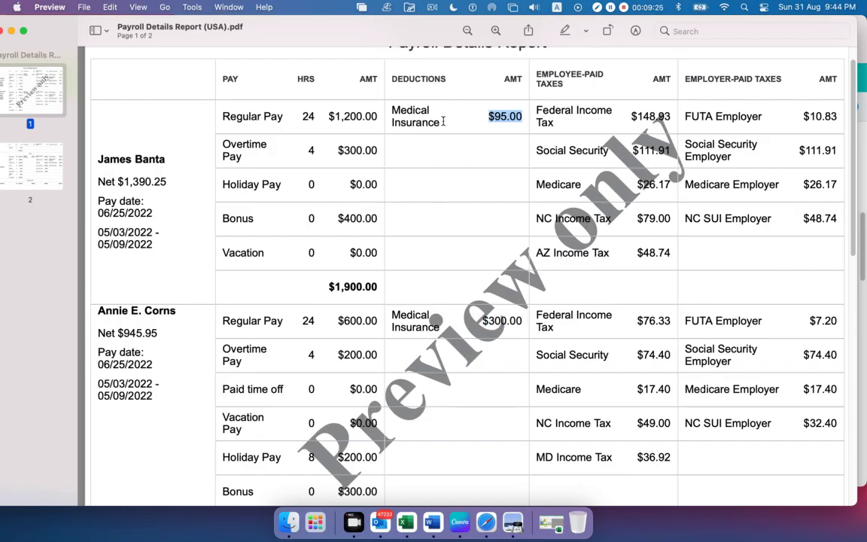
drag(442, 122, 390, 111)
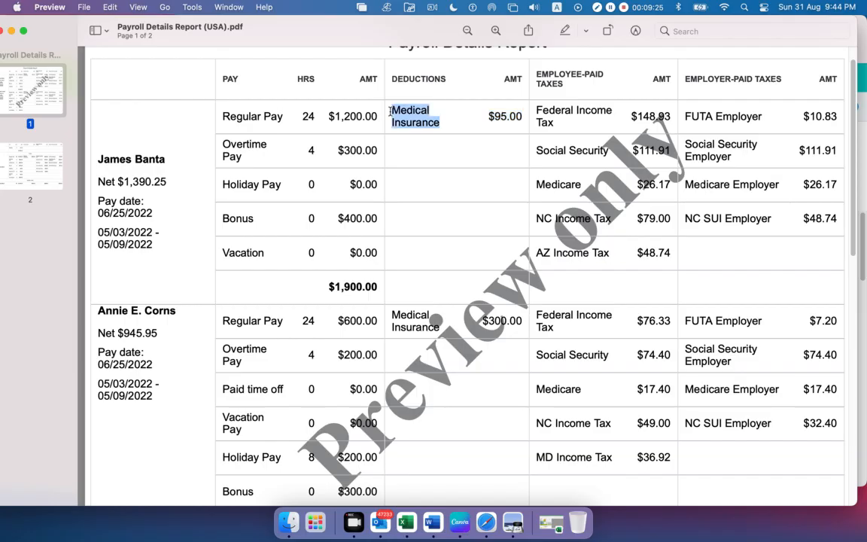
click(435, 164)
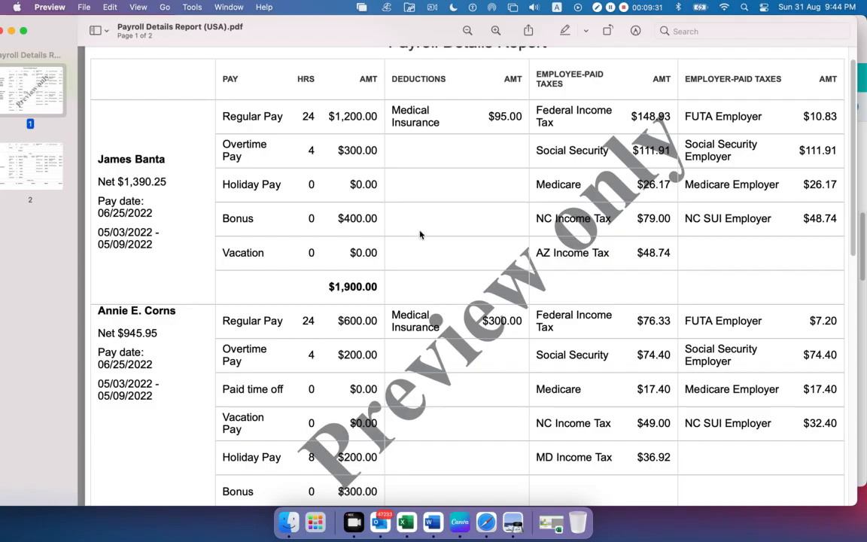
Highlight the first employee's deduction and tax entries, then mark the pay total and the Employee-Paid Taxes heading
drag(389, 110, 451, 252)
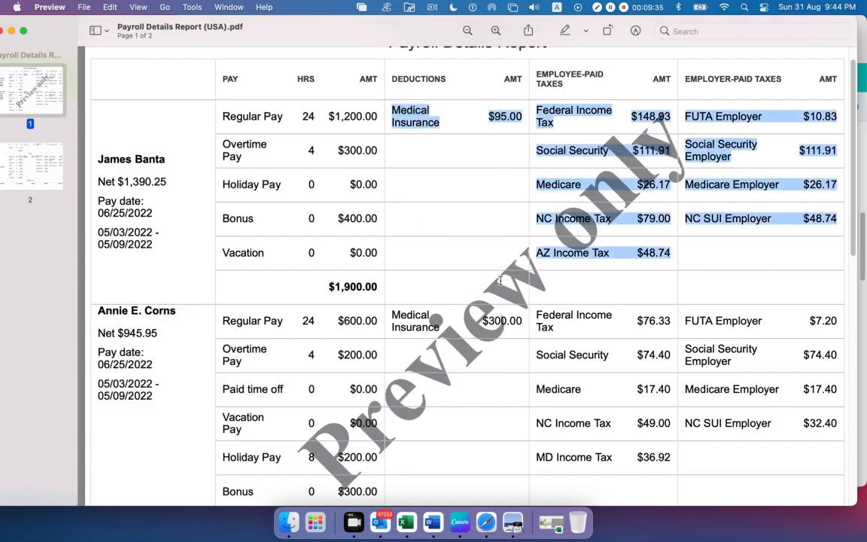
click(468, 218)
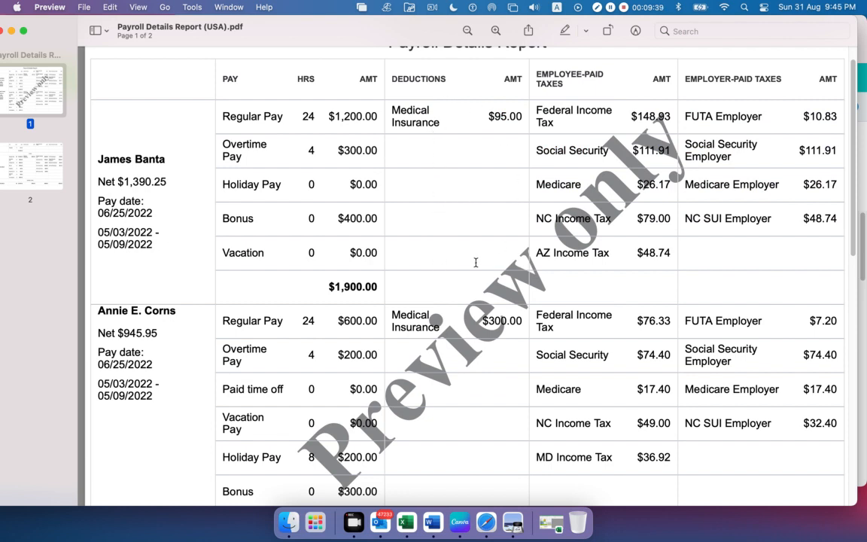
drag(327, 288, 374, 286)
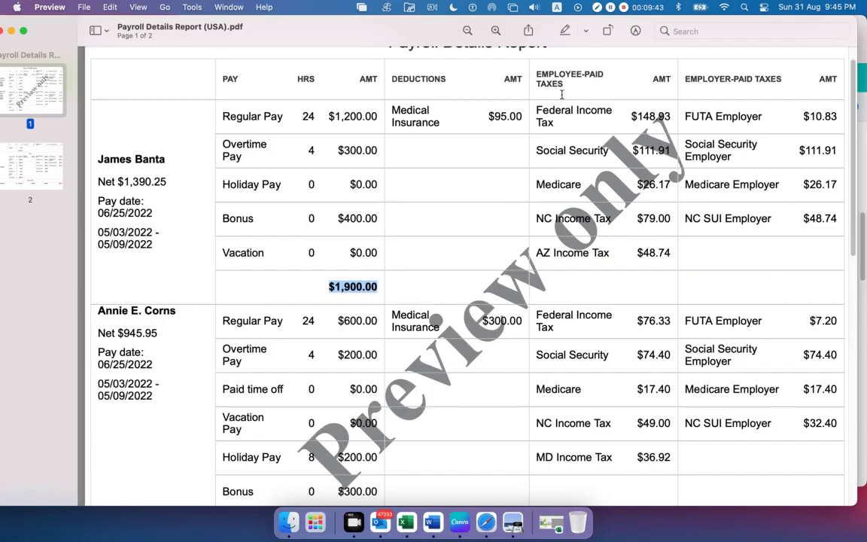
drag(568, 85, 539, 72)
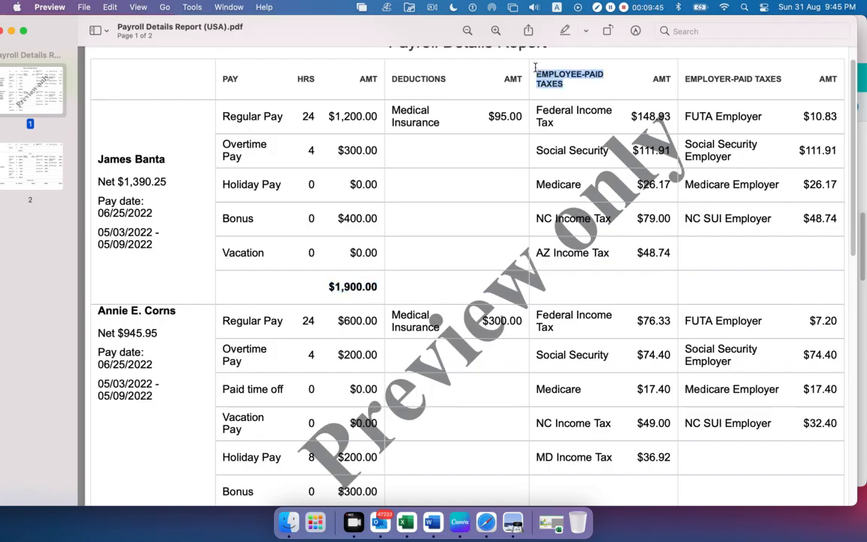
click(504, 72)
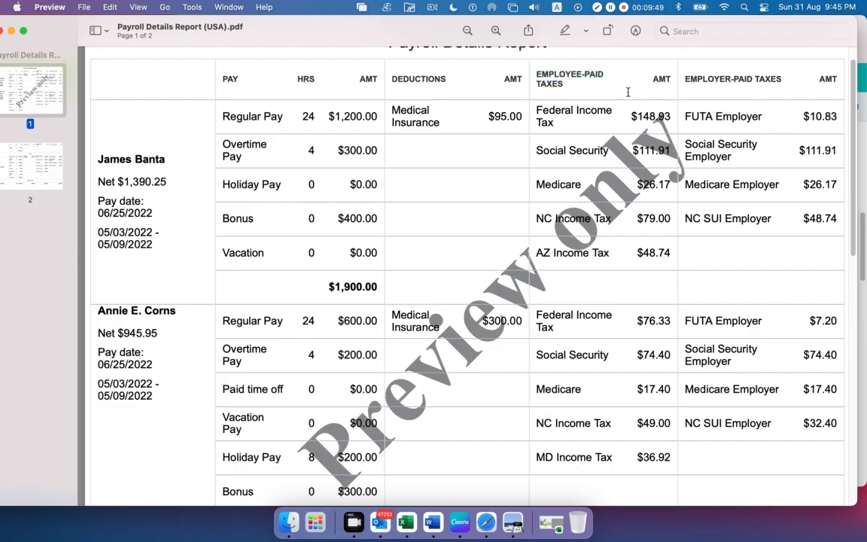
Mark the first employee's pay amounts and Medical Insurance deduction again, ending on the pay total
drag(381, 287, 282, 254)
drag(459, 131, 393, 109)
click(472, 120)
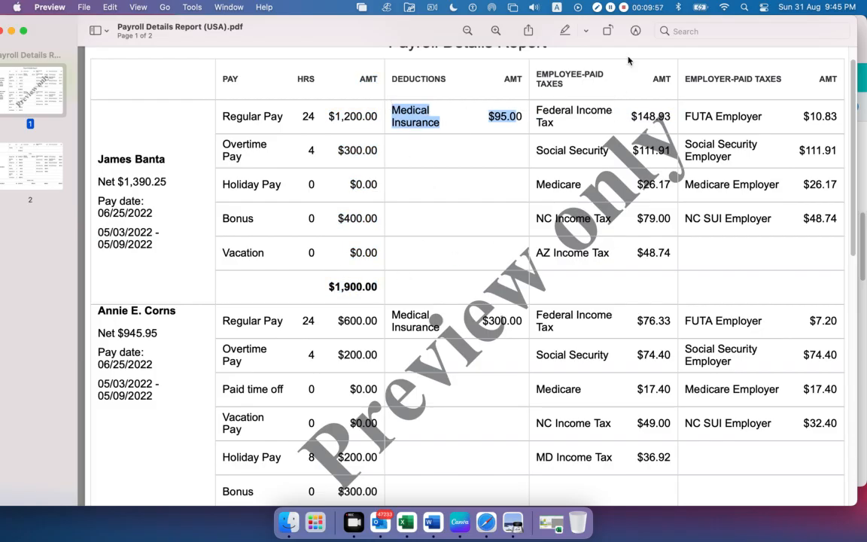
drag(326, 289, 372, 286)
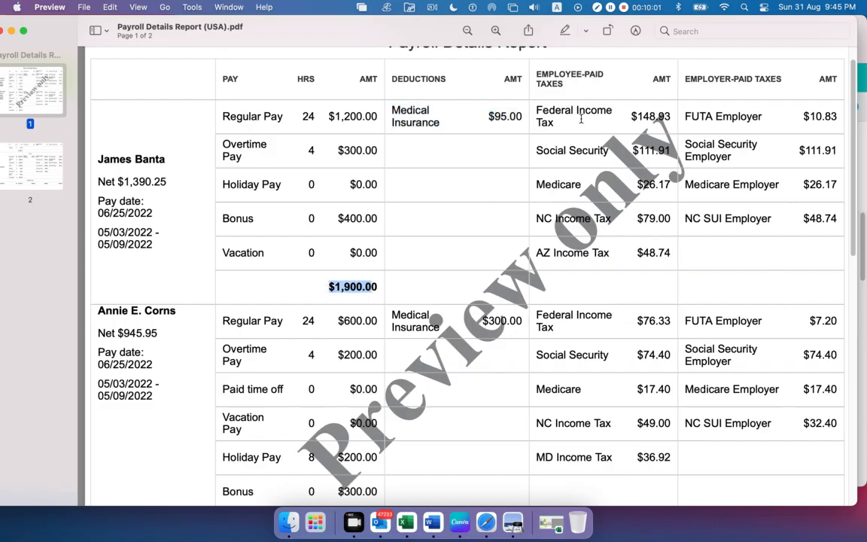
Highlight the first employee's Federal Income Tax, Social Security, Medicare and NC Income Tax entries among the employee-paid taxes
drag(574, 113, 539, 107)
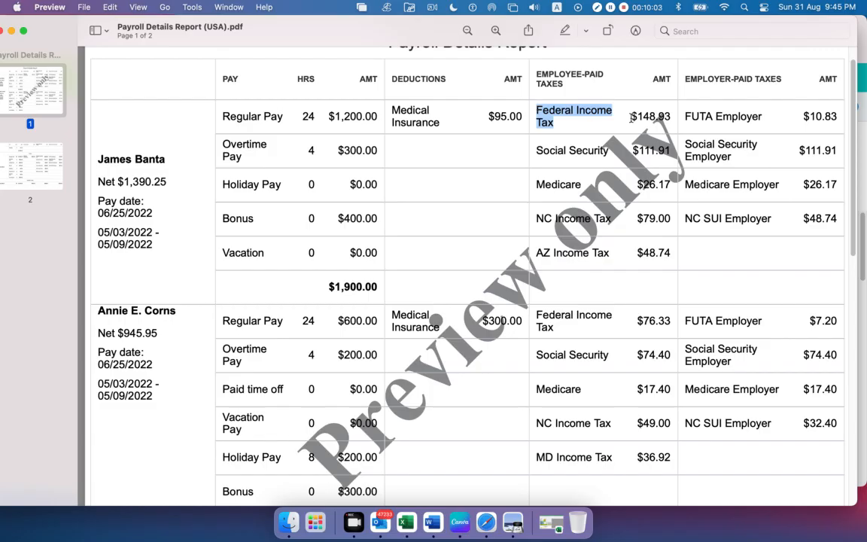
drag(632, 117, 665, 117)
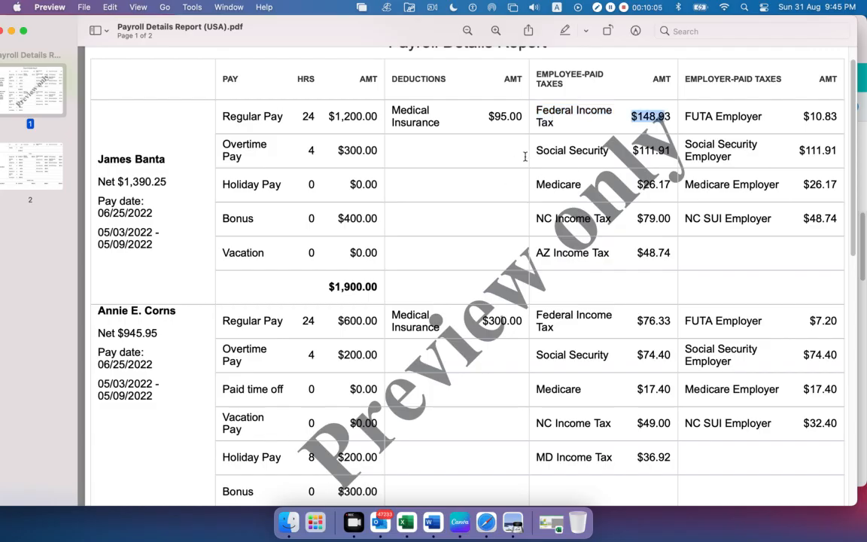
drag(537, 154, 672, 153)
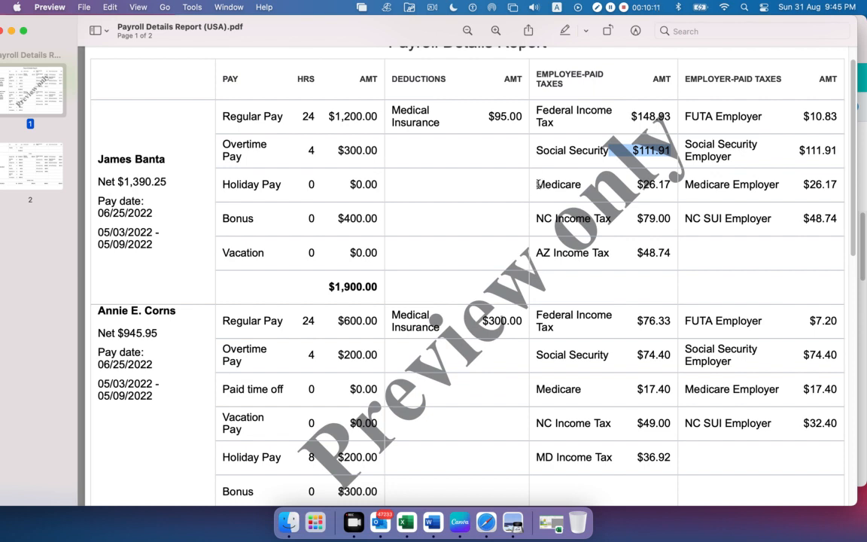
drag(537, 185, 562, 184)
drag(638, 184, 660, 185)
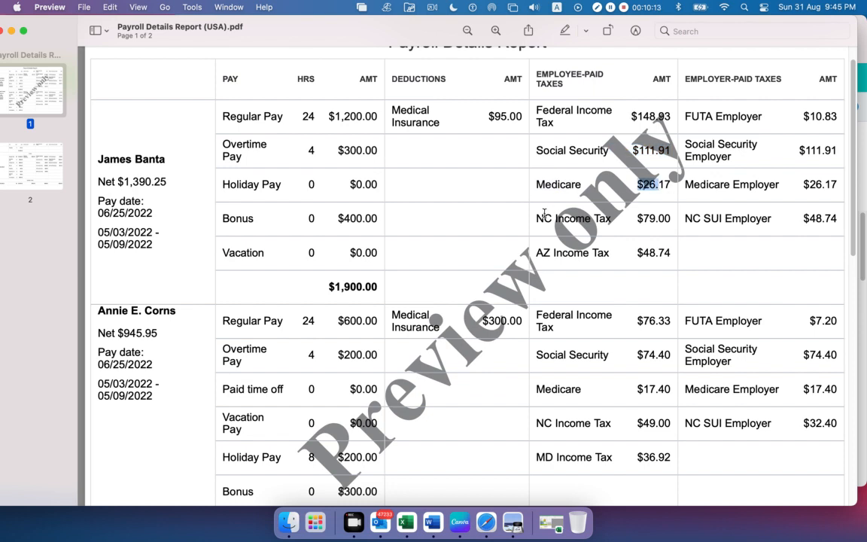
drag(538, 220, 611, 220)
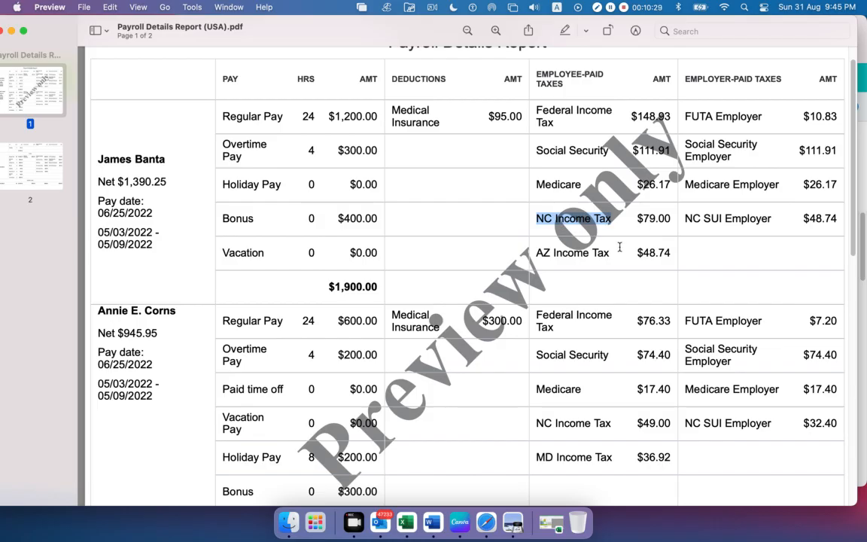
Highlight the first employee's AZ Income Tax and NC Income Tax entries in turn, ending on the AZ Income Tax row
drag(537, 254, 664, 254)
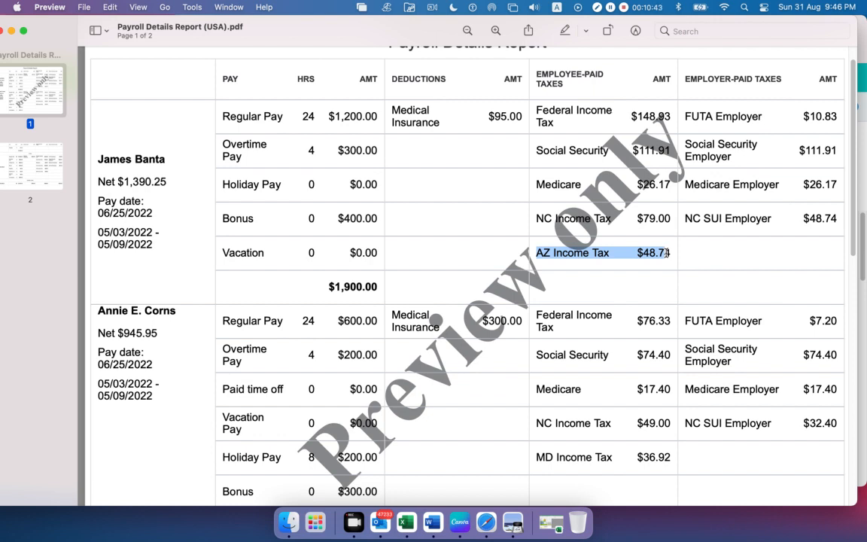
drag(667, 253, 659, 252)
click(619, 252)
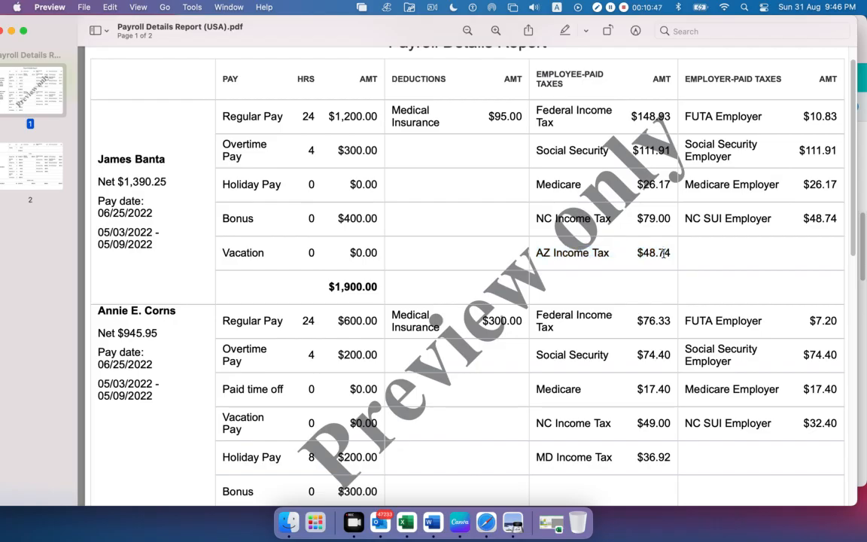
drag(672, 254, 543, 217)
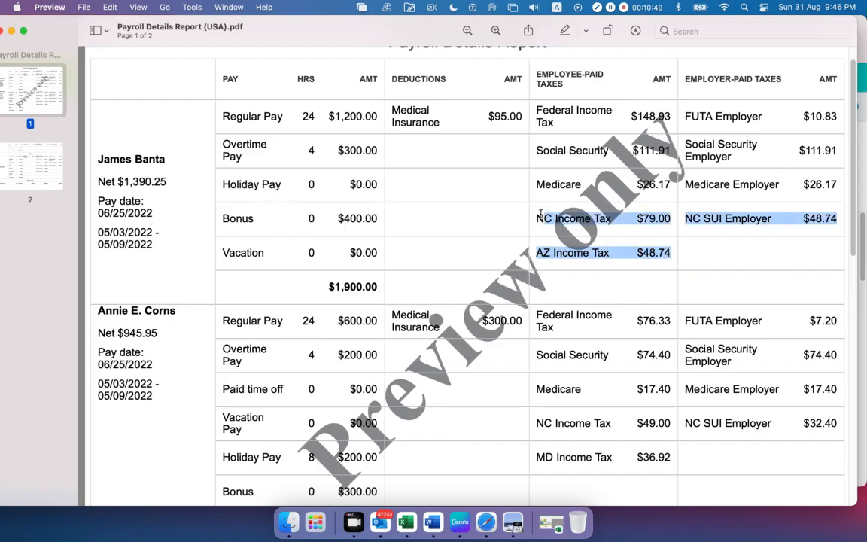
click(545, 249)
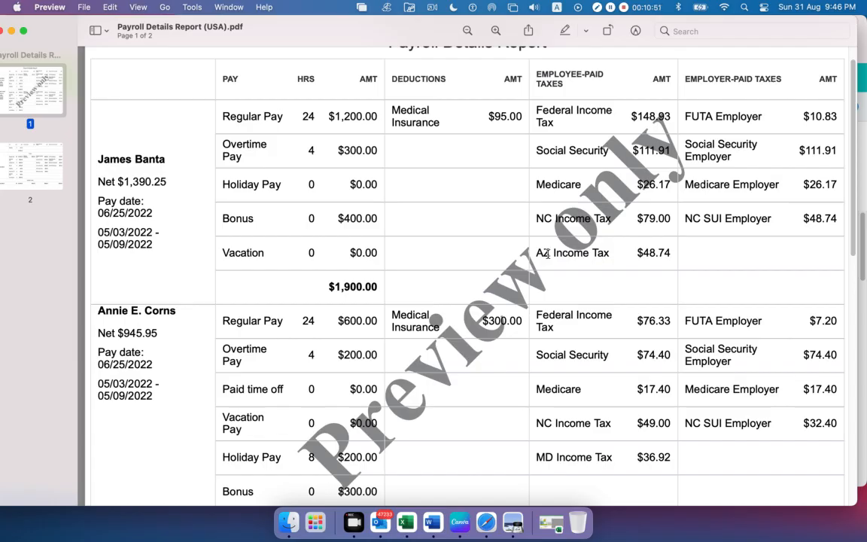
drag(667, 252, 545, 229)
click(627, 255)
drag(489, 197, 649, 219)
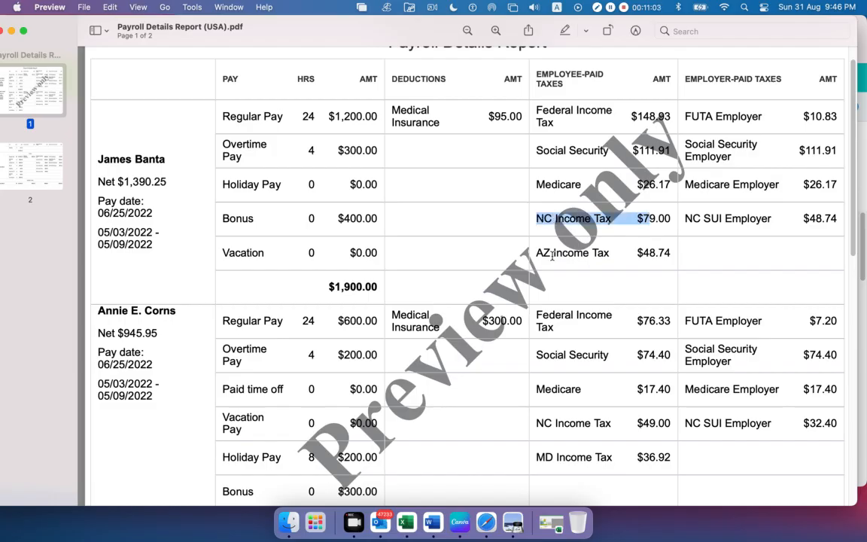
drag(539, 256, 669, 255)
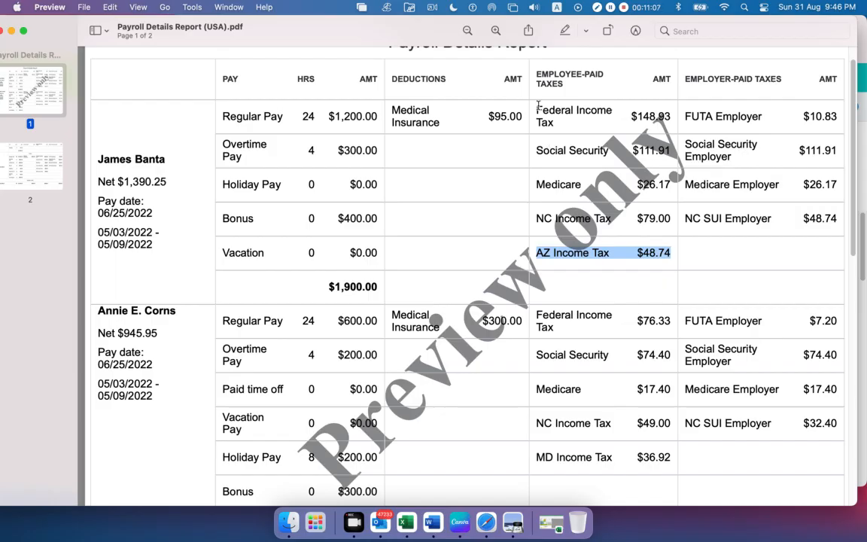
Mark the first employee's Federal Income Tax, Medicare, Social Security and Medical Insurance deduction, ending on the net pay
drag(485, 96, 673, 117)
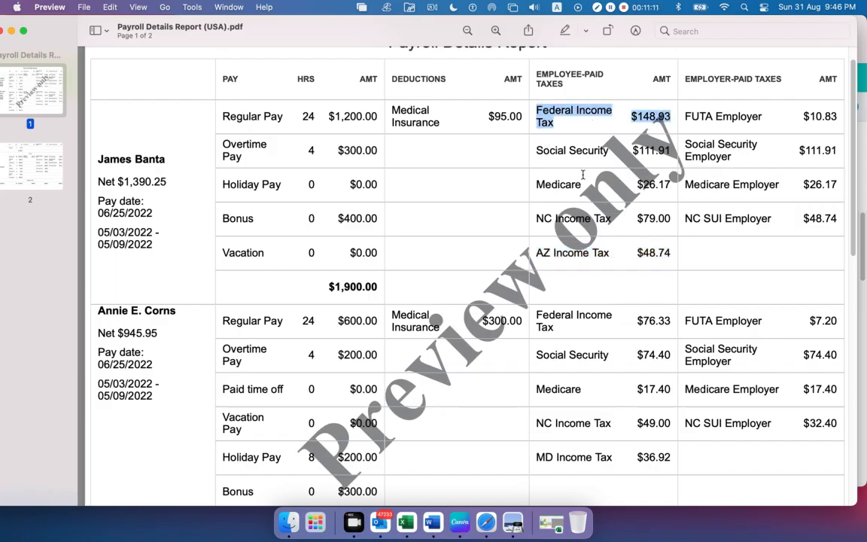
drag(537, 185, 631, 184)
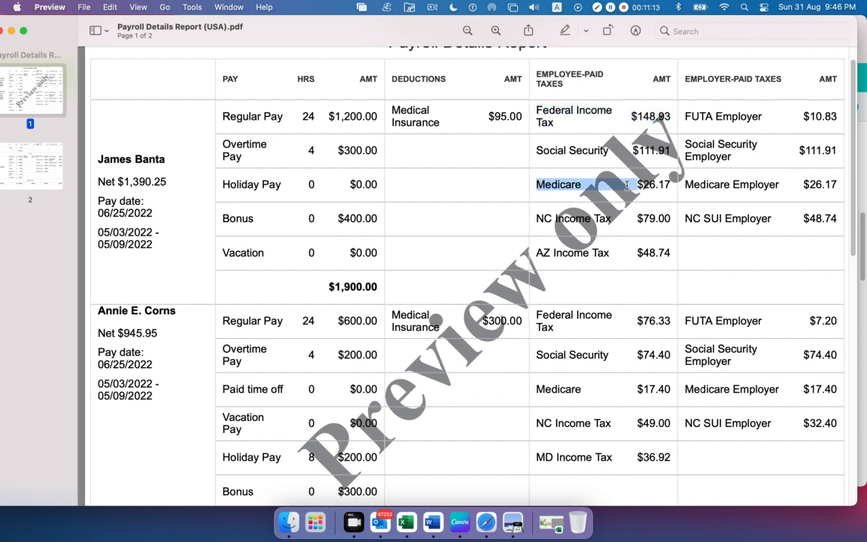
drag(546, 146, 631, 150)
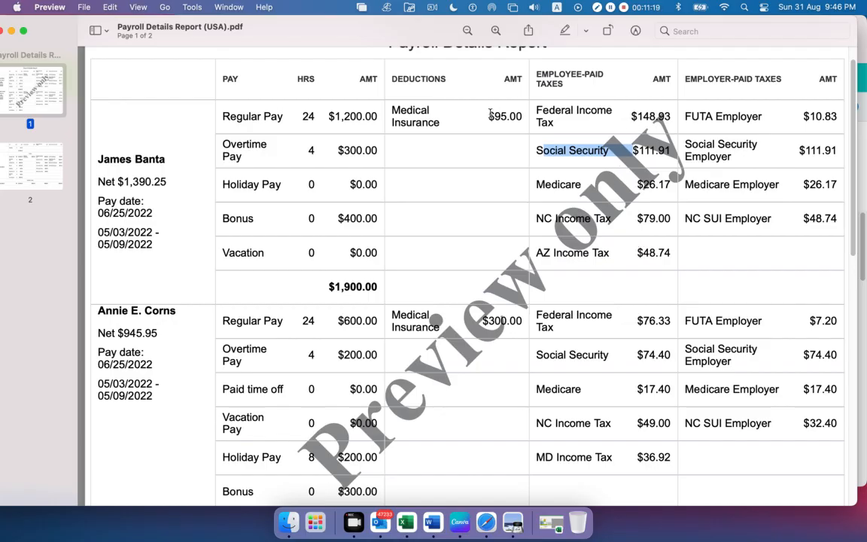
drag(489, 115, 511, 116)
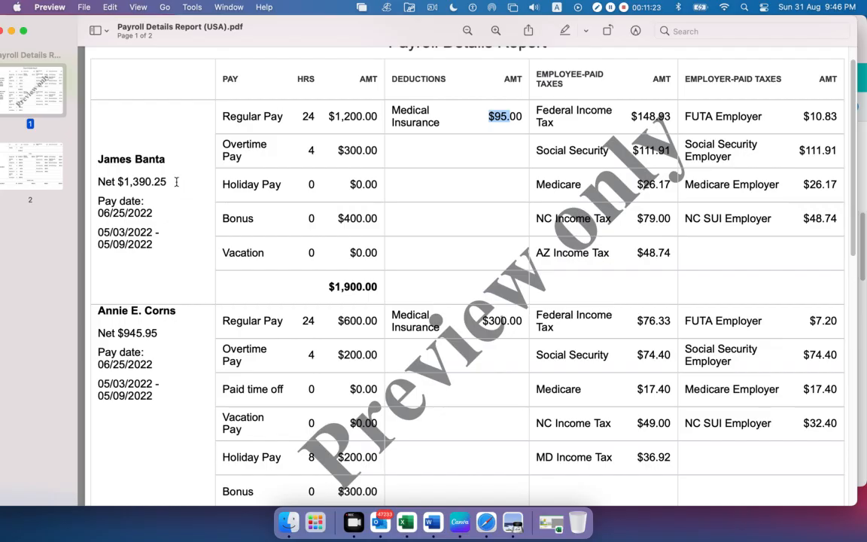
drag(167, 183, 84, 184)
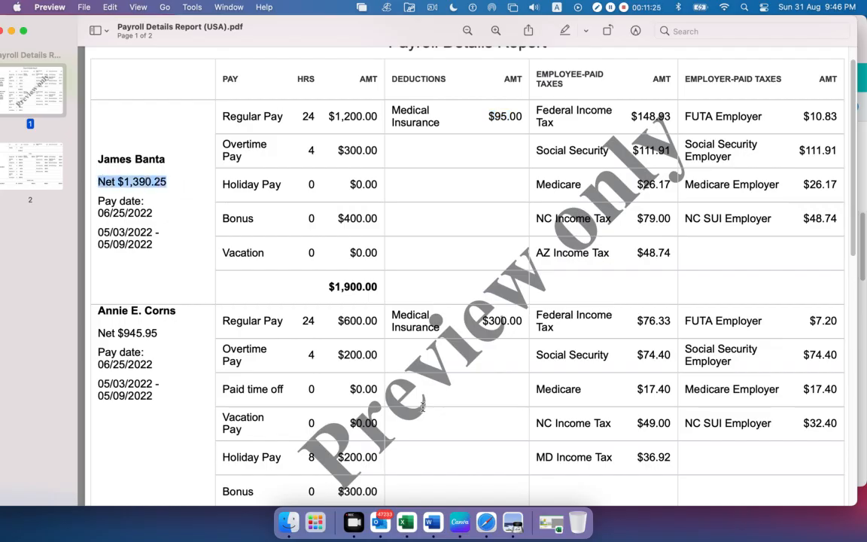
Mark the Employee-Paid Taxes heading and the first employee's net pay again
click(778, 74)
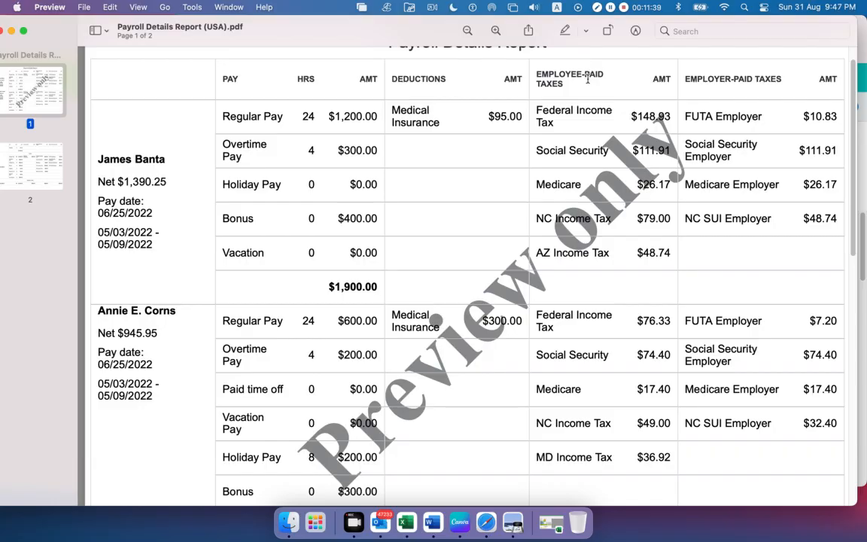
drag(531, 71, 633, 89)
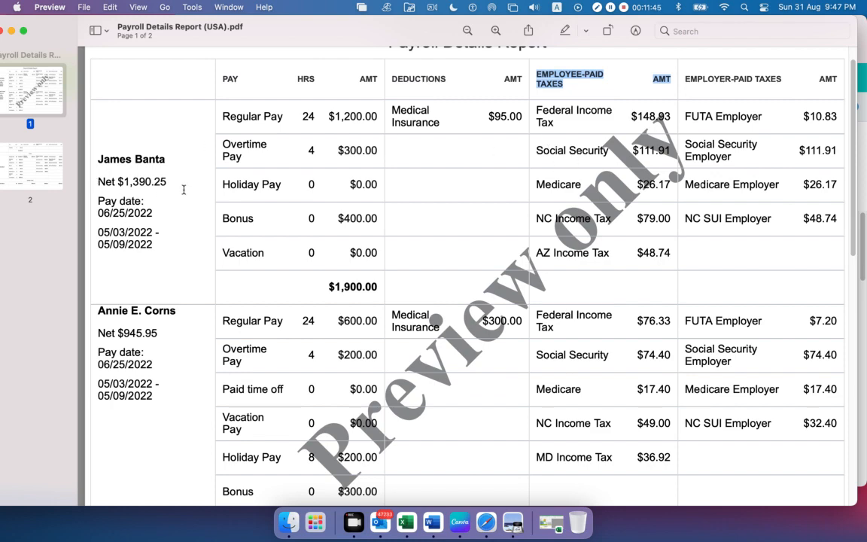
drag(168, 183, 97, 160)
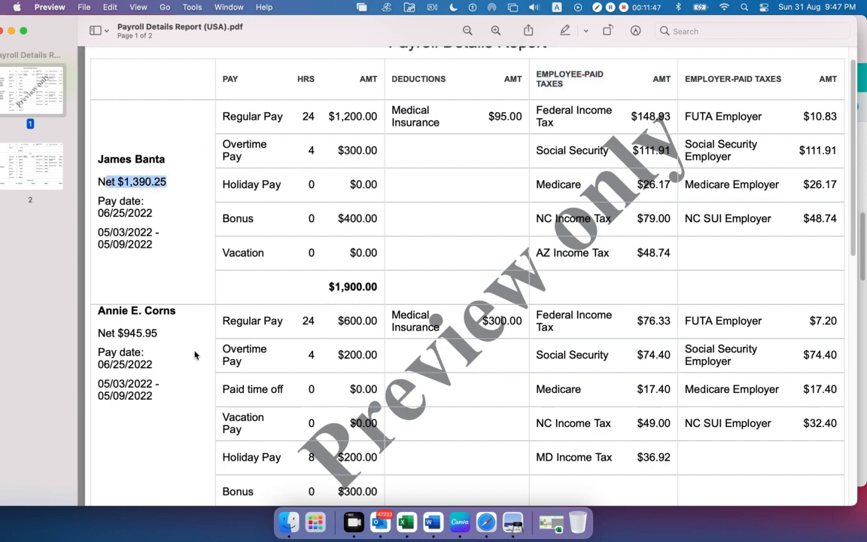
Mark the second employee's Medical Insurance amount, then point out the employee-paid taxes, ending on NC Income Tax
scroll(177, 316, down, 1)
scroll(343, 323, down, 5)
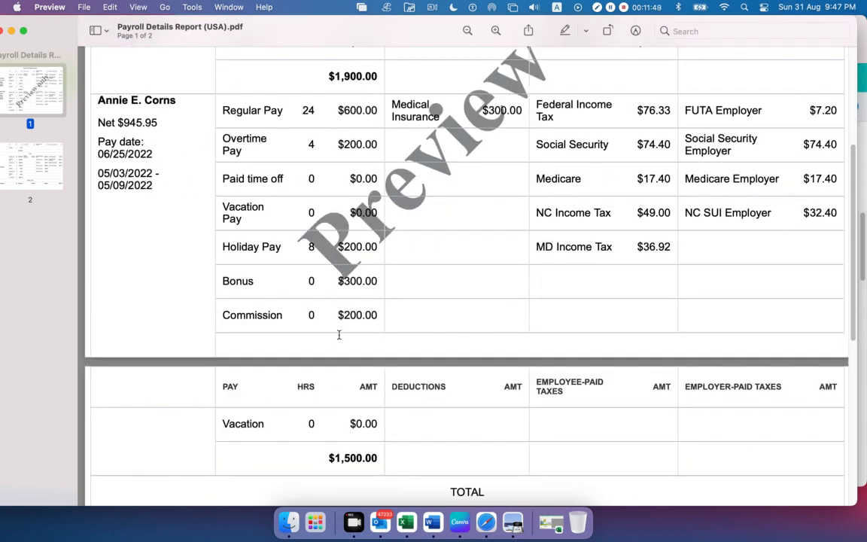
scroll(429, 407, up, 1)
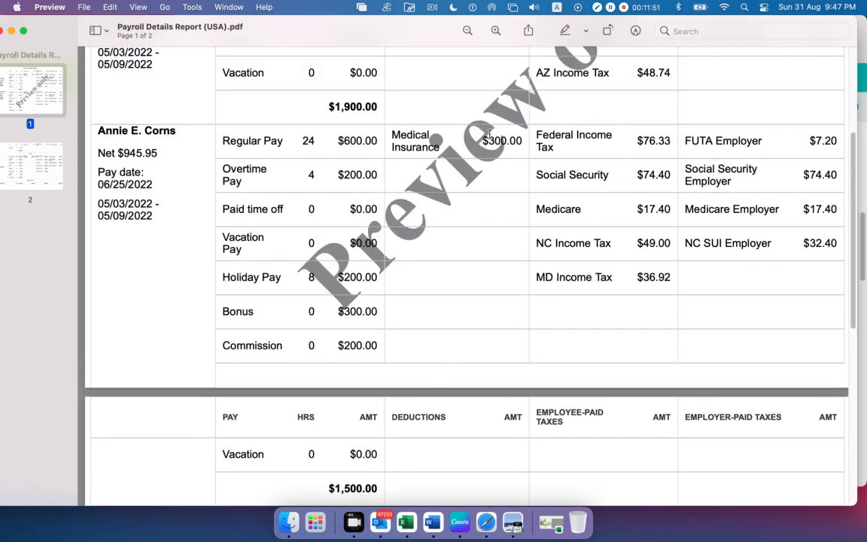
drag(486, 141, 519, 141)
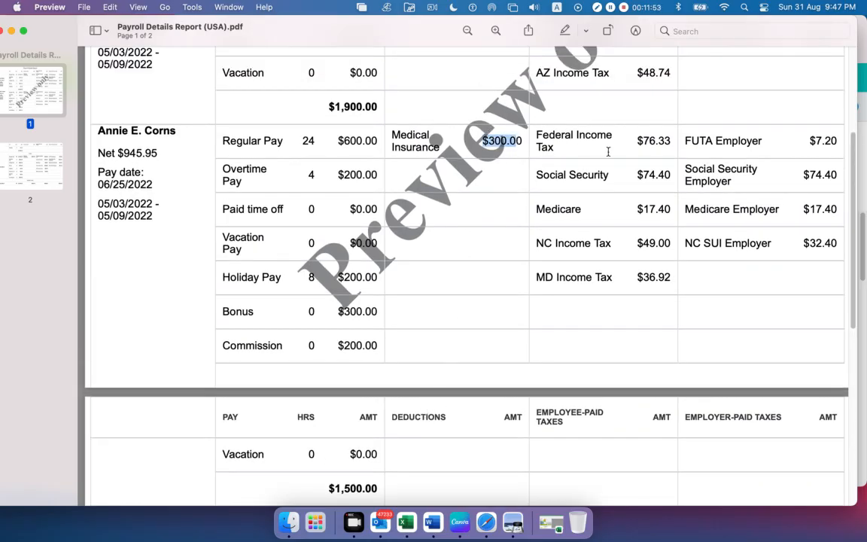
click(631, 140)
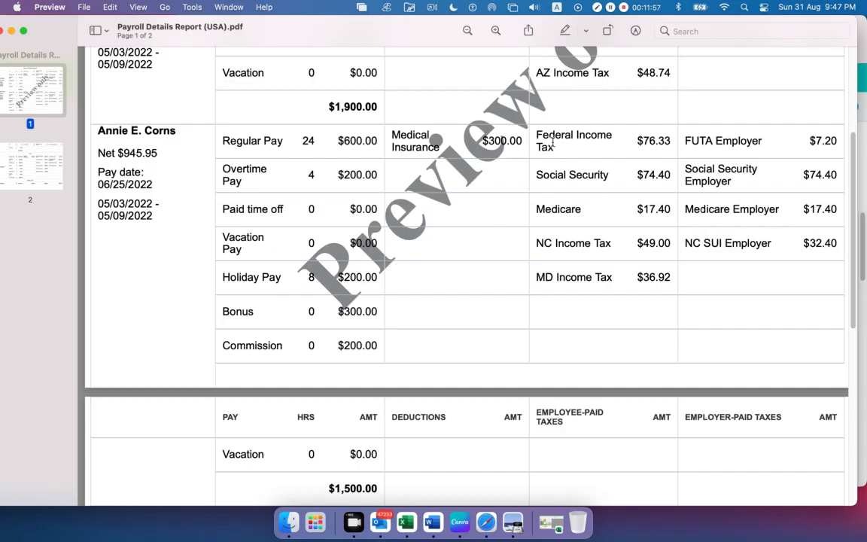
drag(558, 148, 550, 142)
drag(573, 218, 580, 220)
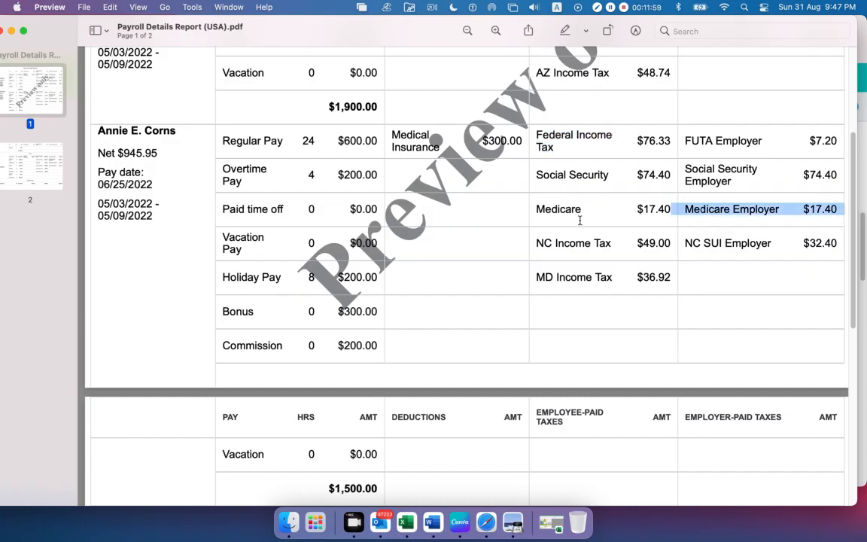
drag(538, 243, 612, 244)
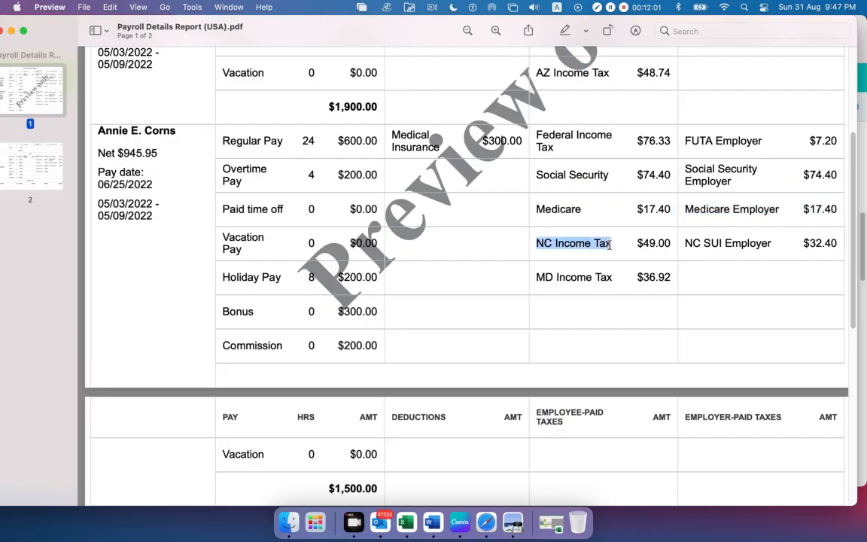
Compare the employees' state taxes by highlighting the first one's AZ Income Tax and the second one's MD Income Tax
scroll(609, 246, up, 3)
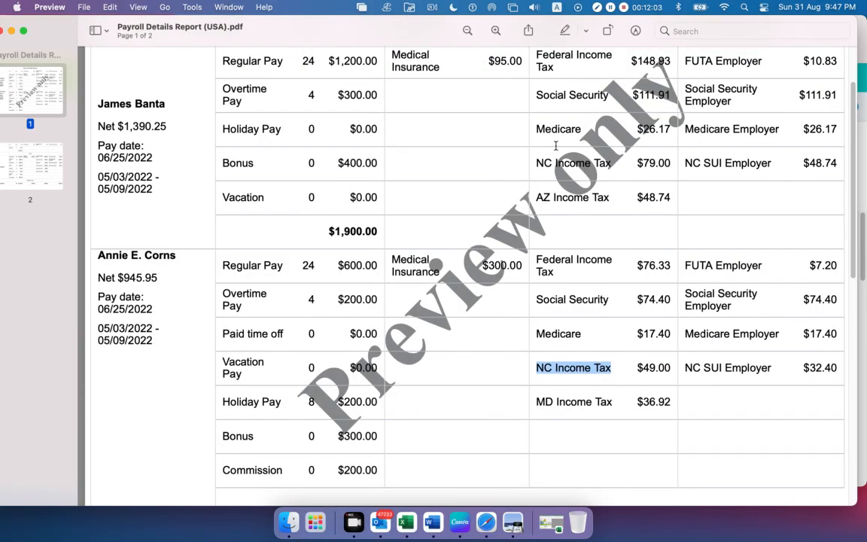
scroll(584, 258, down, 1)
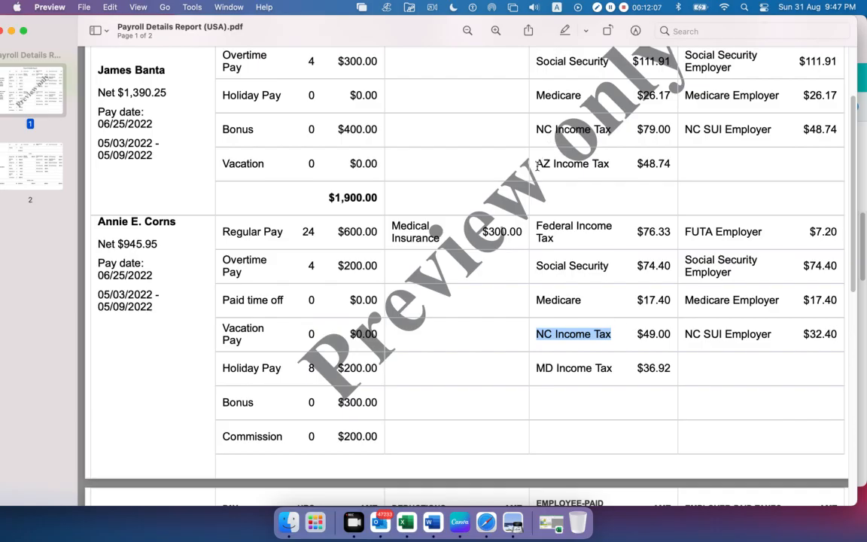
drag(485, 148, 676, 166)
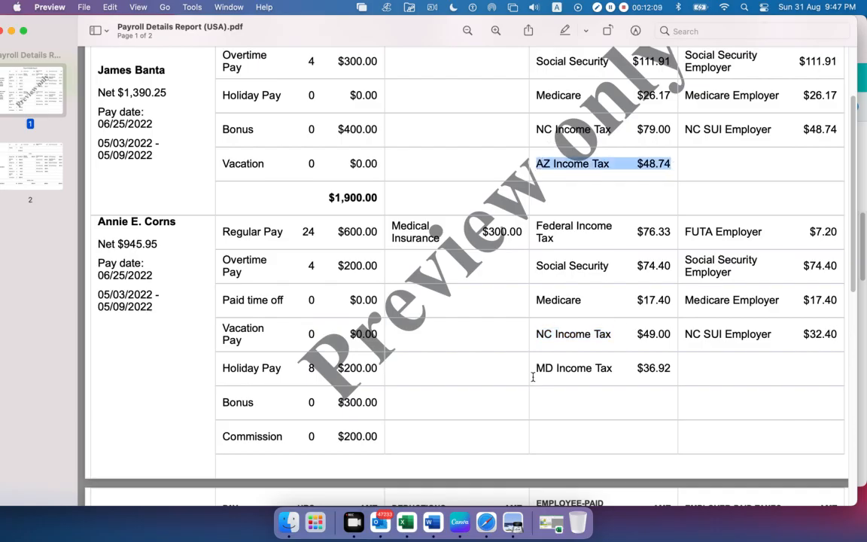
drag(537, 371, 670, 368)
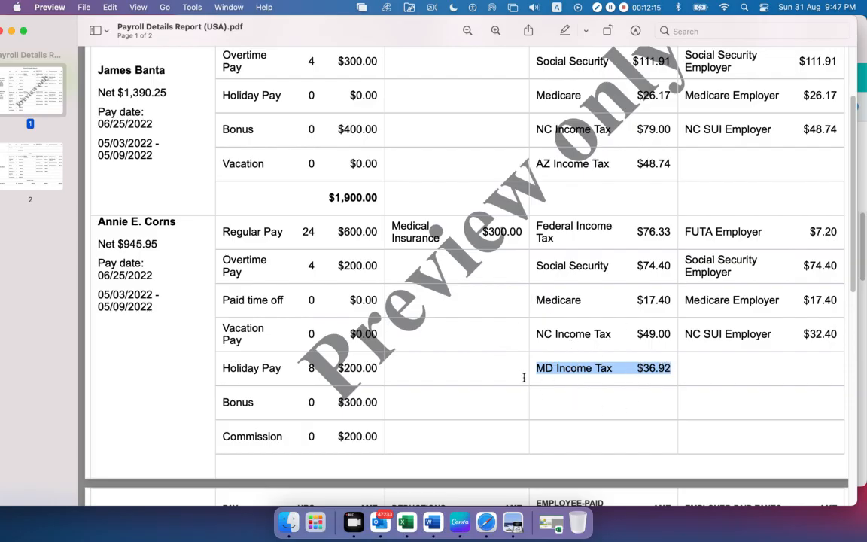
Highlight the Employee-Paid Taxes and Employer-Paid Taxes headings, then mark the first employee's tax entries and clear the selection
scroll(559, 371, up, 3)
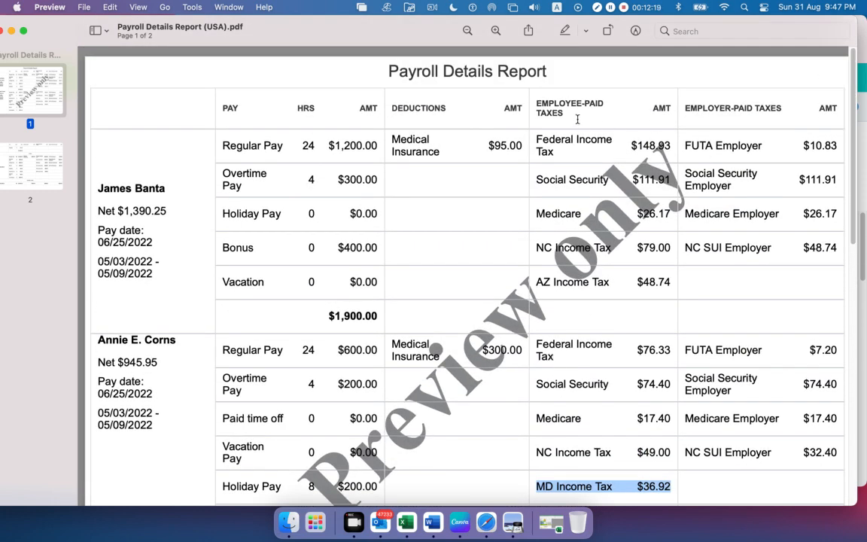
drag(576, 117, 534, 100)
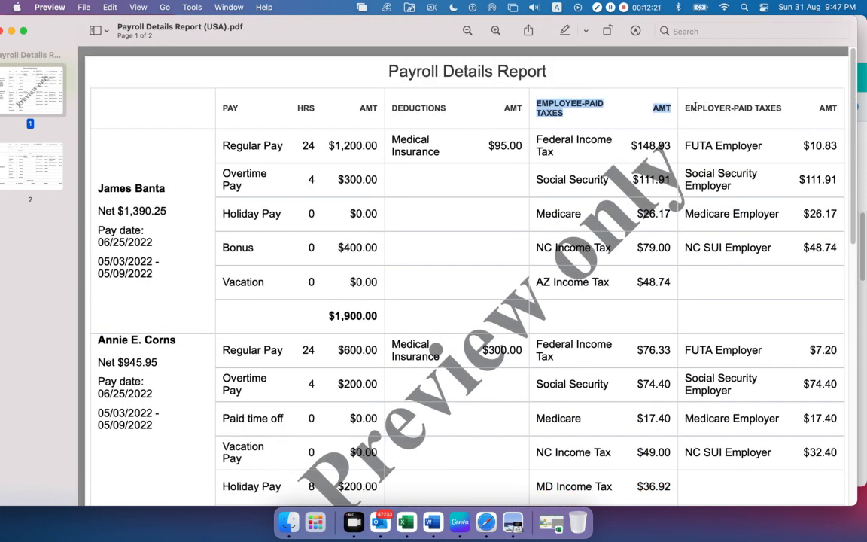
drag(685, 108, 835, 111)
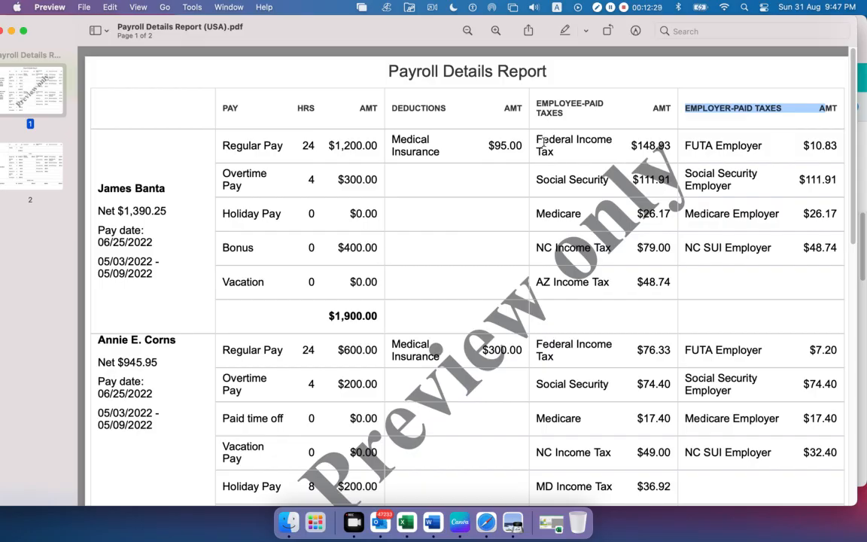
drag(542, 140, 647, 303)
click(743, 285)
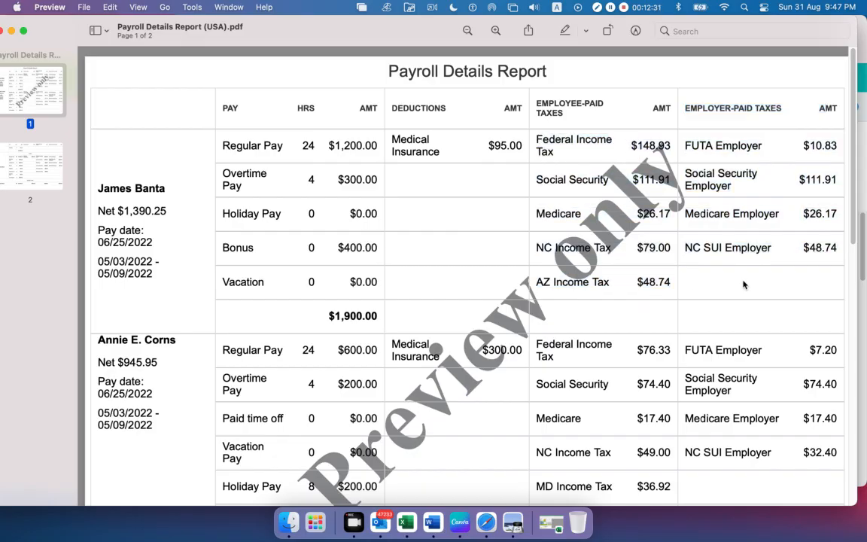
Mark the first employee's employer-paid tax entries as a group, then the FUTA Employer entry alone, and clear the selection
drag(686, 143, 795, 254)
click(779, 271)
drag(684, 144, 828, 145)
click(719, 148)
Highlight the first employee's Social Security and Medicare entries on the employer side, then NC Income Tax and NC SUI Employer
drag(535, 179, 816, 188)
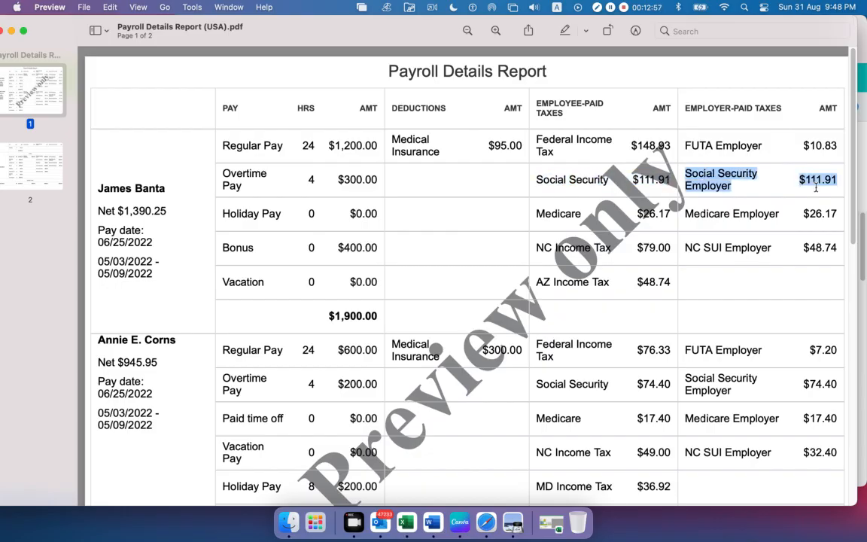
drag(545, 213, 828, 215)
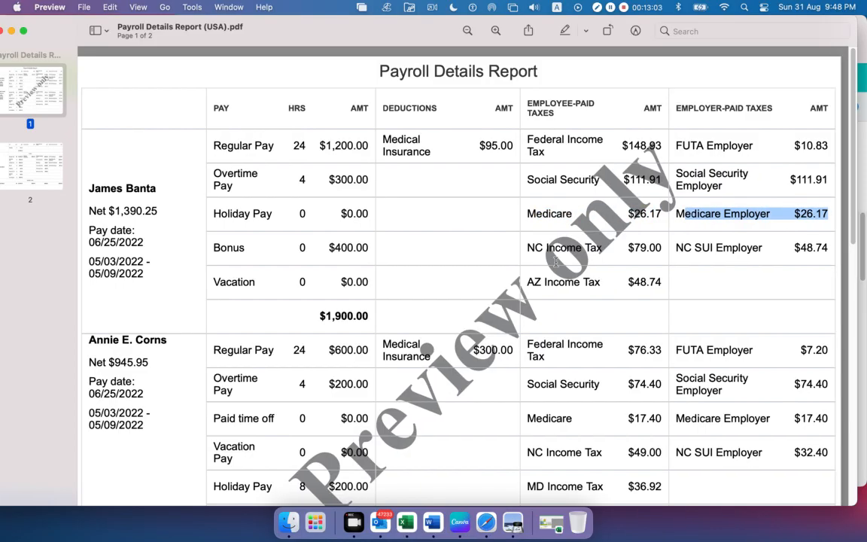
drag(527, 248, 663, 246)
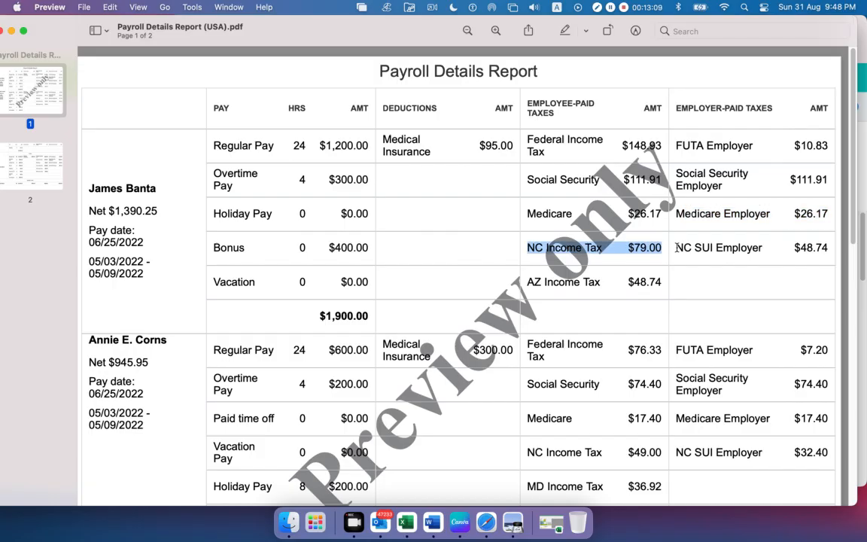
drag(677, 248, 826, 249)
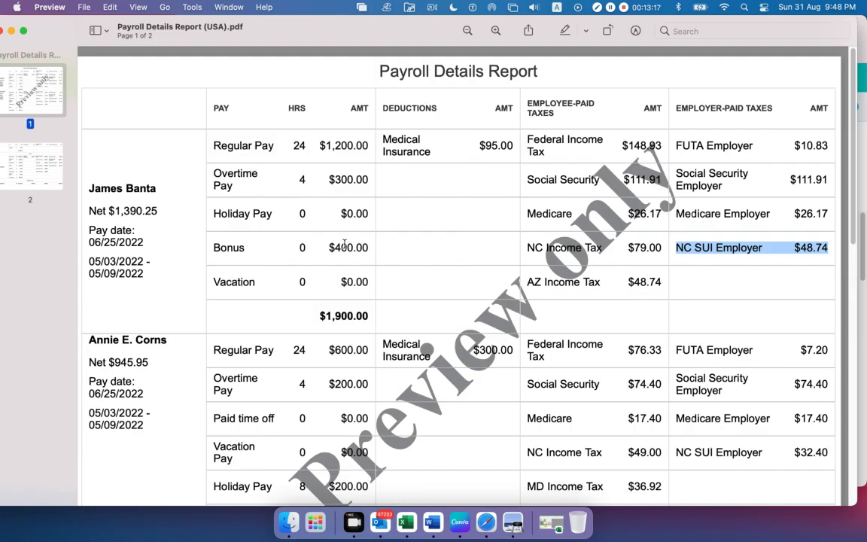
Highlight the first employee's name, net pay, pay date and pay period, then mark from the Pay heading and clear the selection
drag(93, 186, 158, 188)
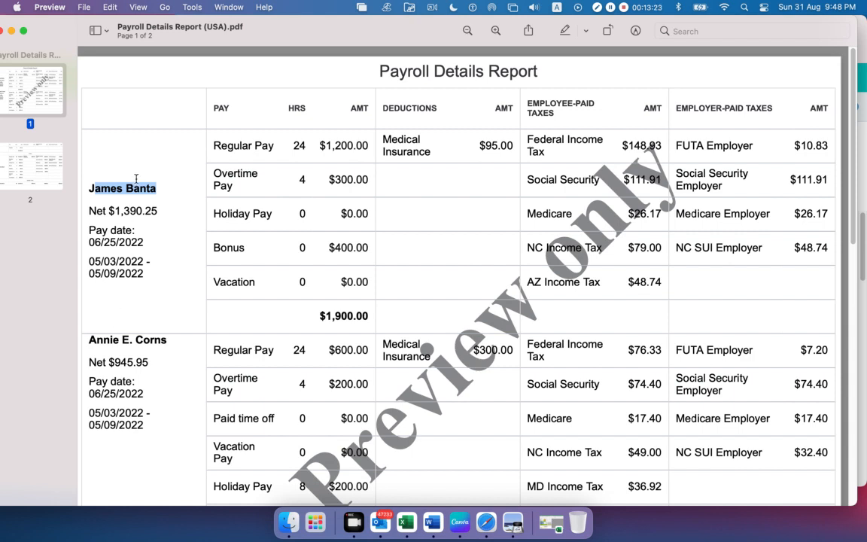
drag(88, 211, 110, 211)
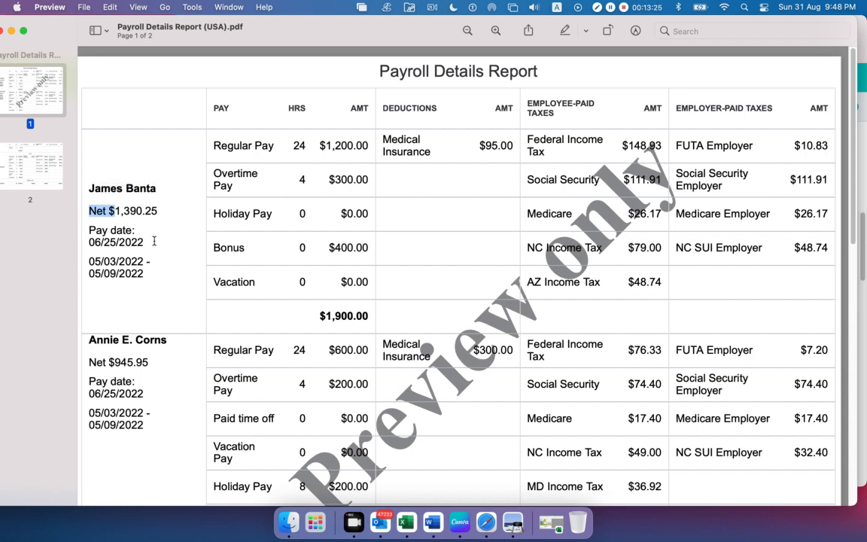
drag(143, 242, 85, 228)
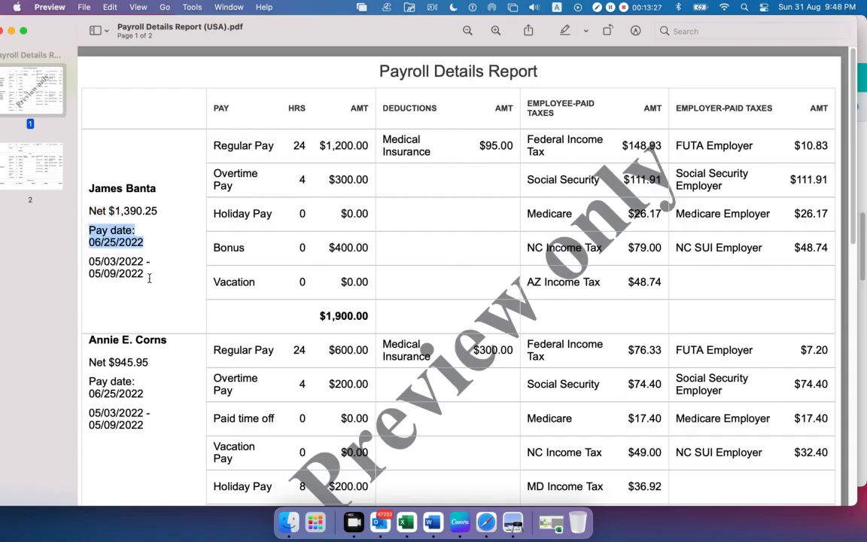
drag(144, 273, 88, 259)
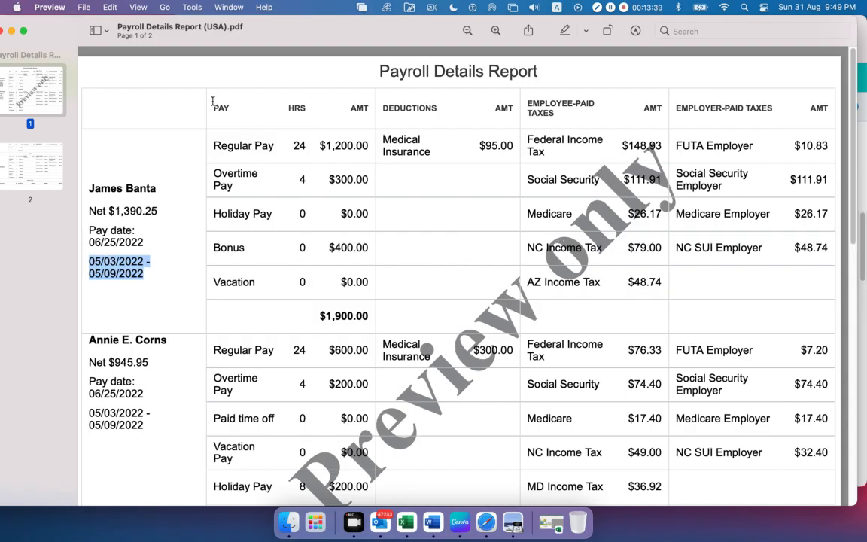
drag(213, 102, 317, 142)
click(294, 296)
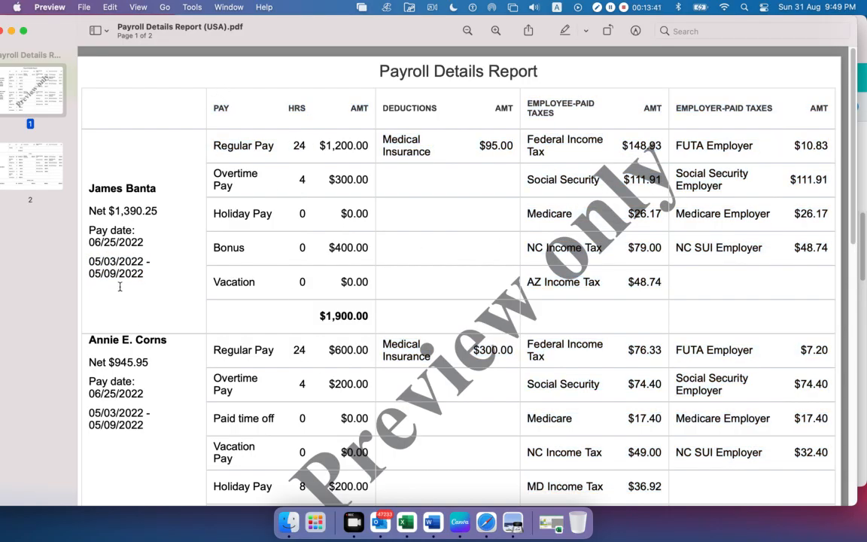
Highlight the first employee's net pay amount, then mark the employee-paid and employer-paid tax area and clear the selection
scroll(331, 361, down, 3)
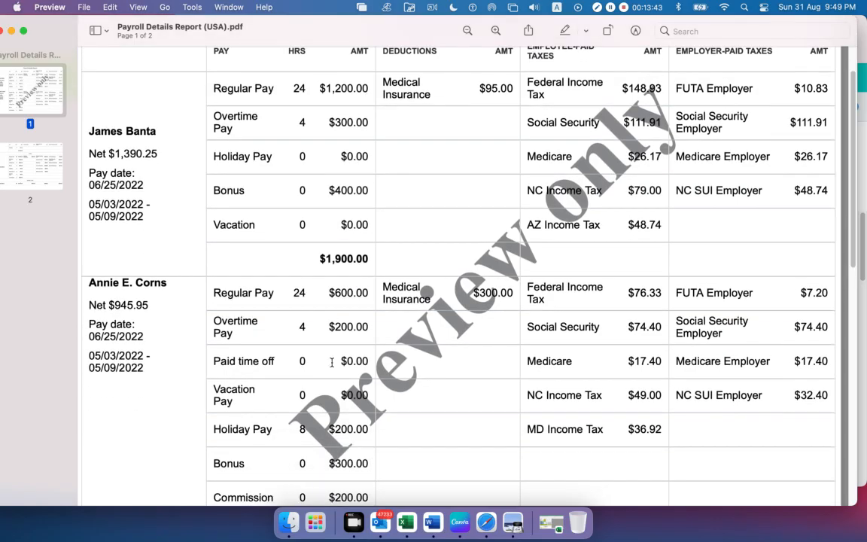
scroll(331, 361, up, 3)
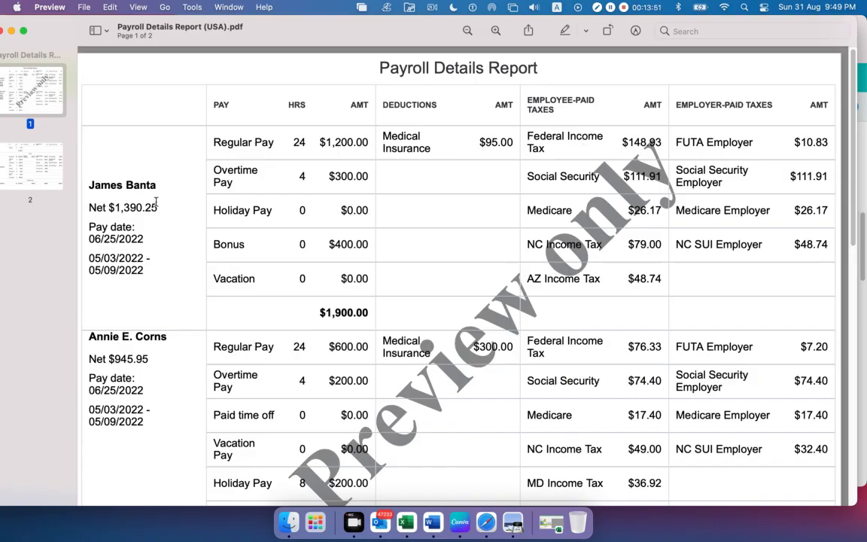
drag(158, 207, 115, 208)
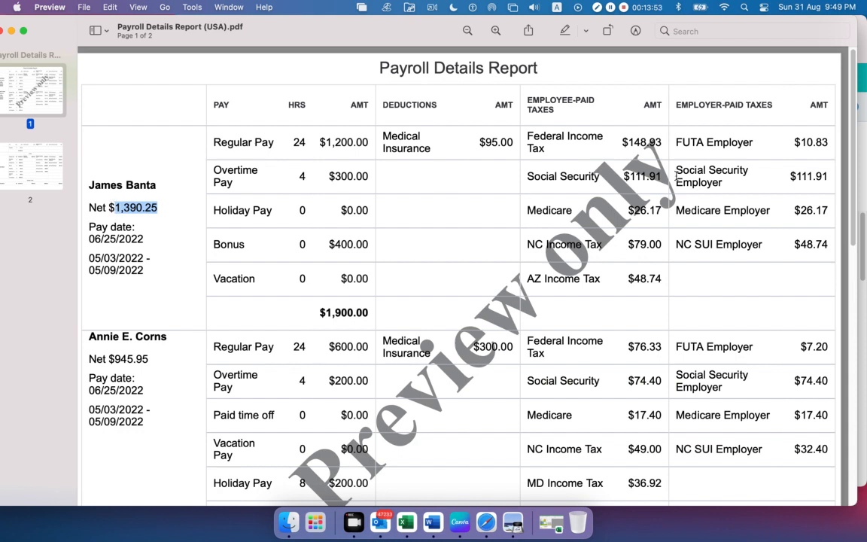
drag(611, 94, 791, 254)
click(706, 315)
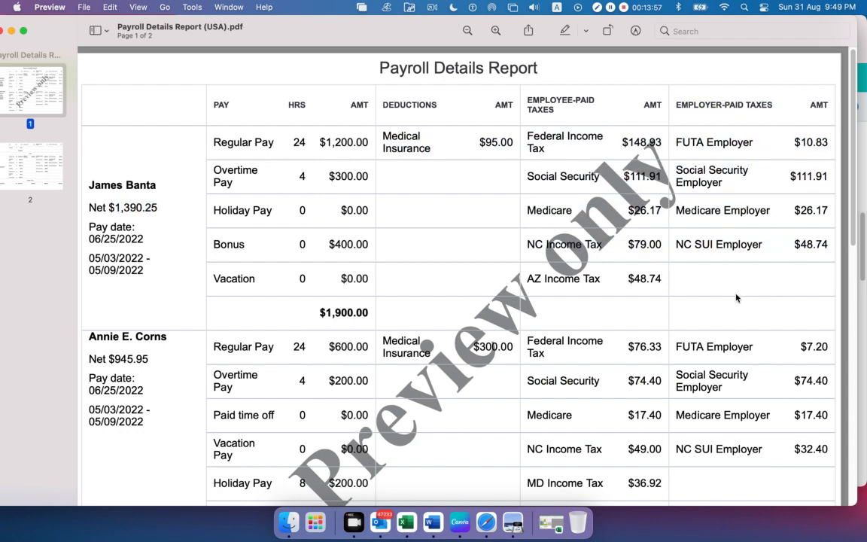
Highlight the TOTAL heading on page 2 and the total amounts for Regular Pay, Overtime Pay and Holiday Pay
scroll(624, 238, down, 3)
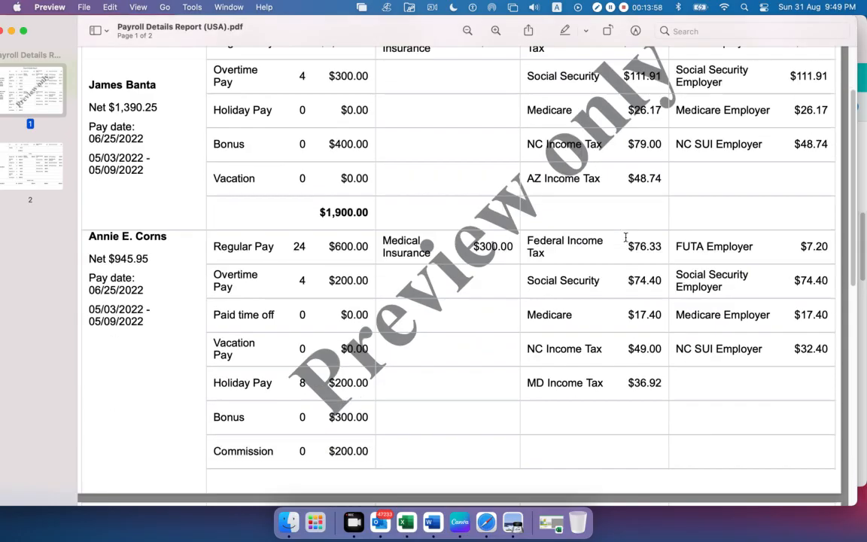
scroll(521, 273, down, 12)
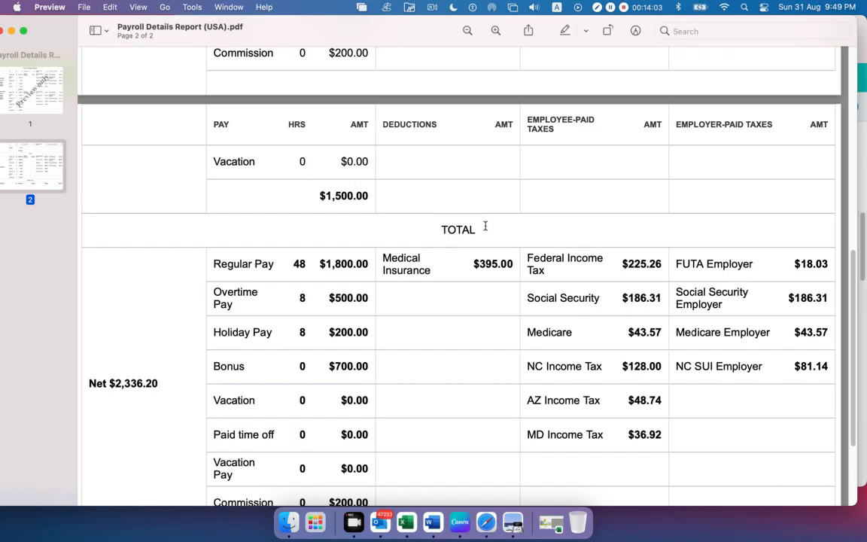
drag(485, 226, 406, 230)
drag(325, 264, 377, 282)
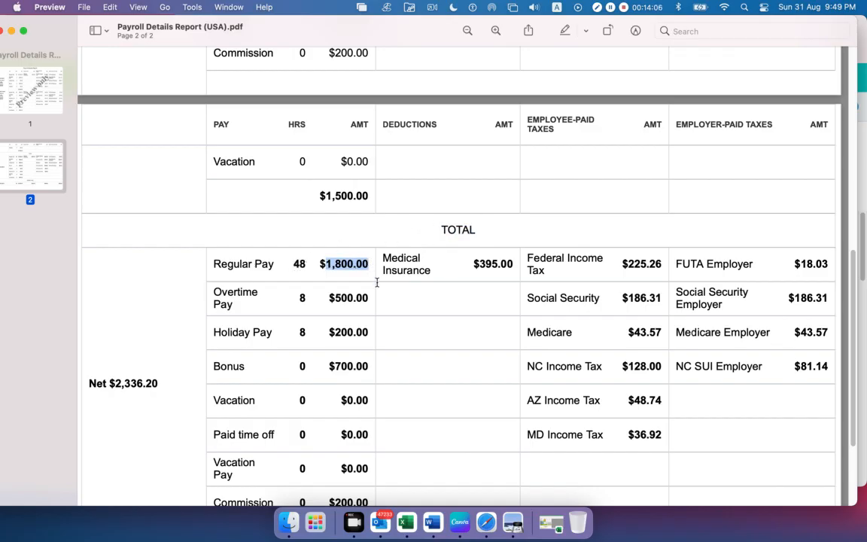
drag(330, 301, 367, 300)
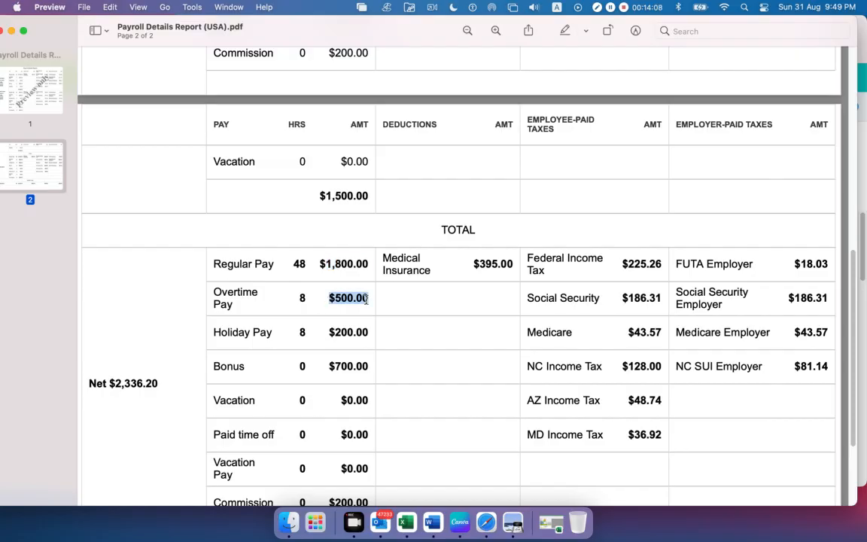
drag(331, 336, 371, 336)
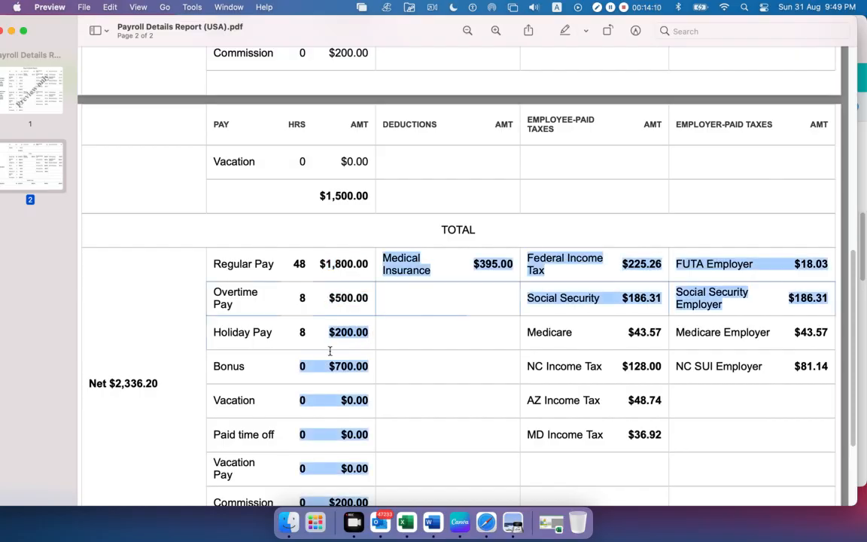
Highlight the pay amount in the GRAND TOTAL row, then the Medical Insurance amount in the TOTAL section
scroll(325, 347, down, 1)
scroll(296, 414, down, 3)
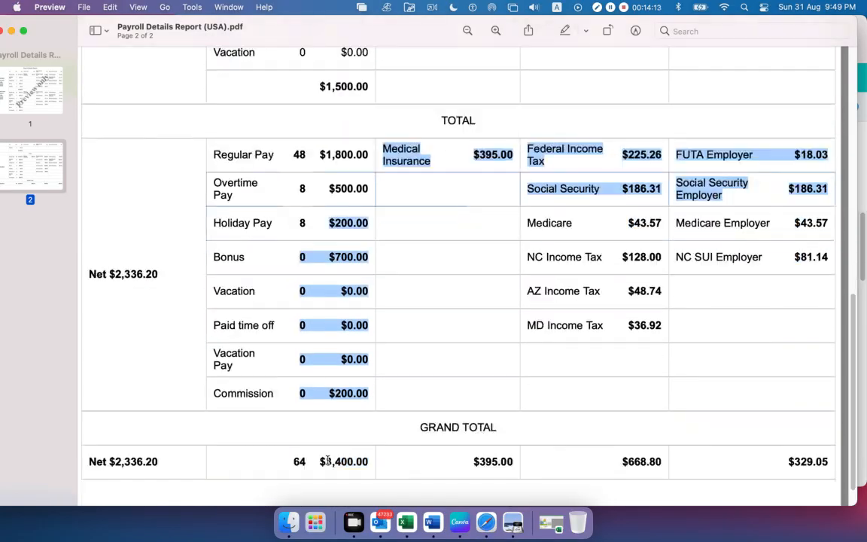
drag(319, 460, 365, 461)
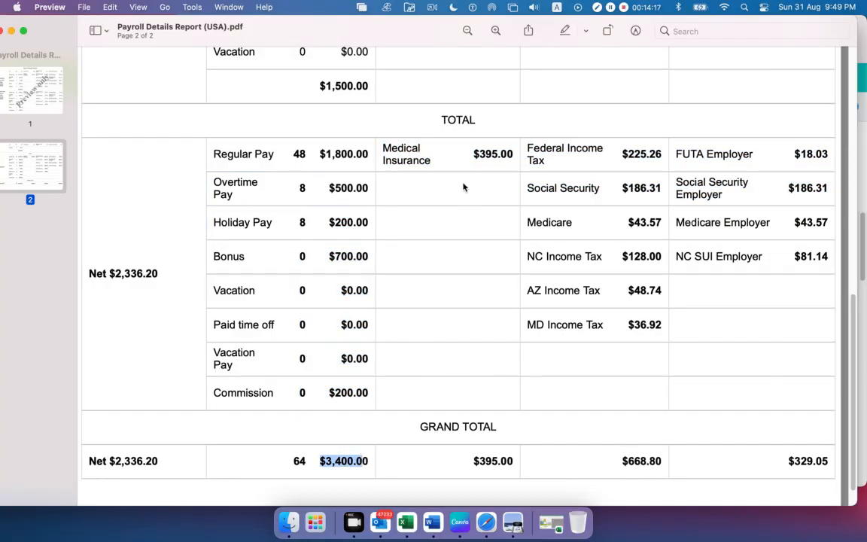
drag(472, 156, 514, 155)
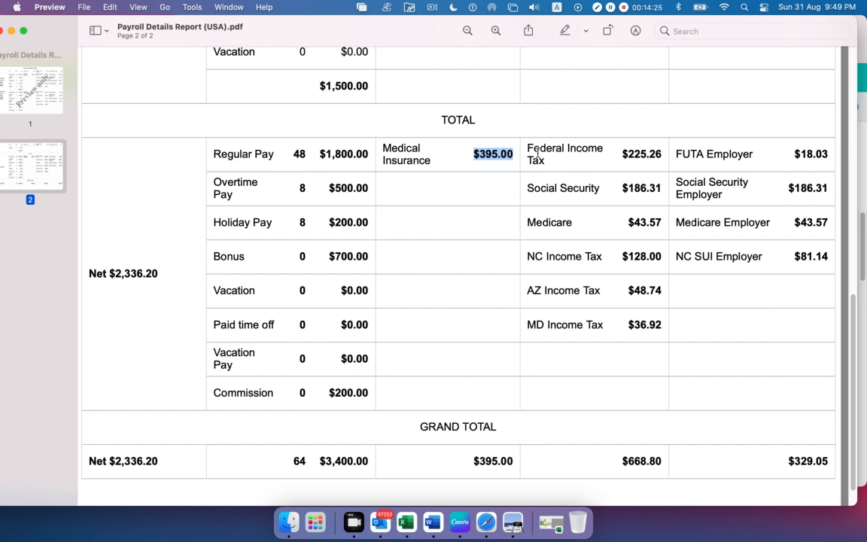
Highlight the employee-paid Federal Income Tax, Social Security and Medicare entries in the TOTAL section one after another
drag(530, 149, 594, 158)
drag(539, 188, 606, 188)
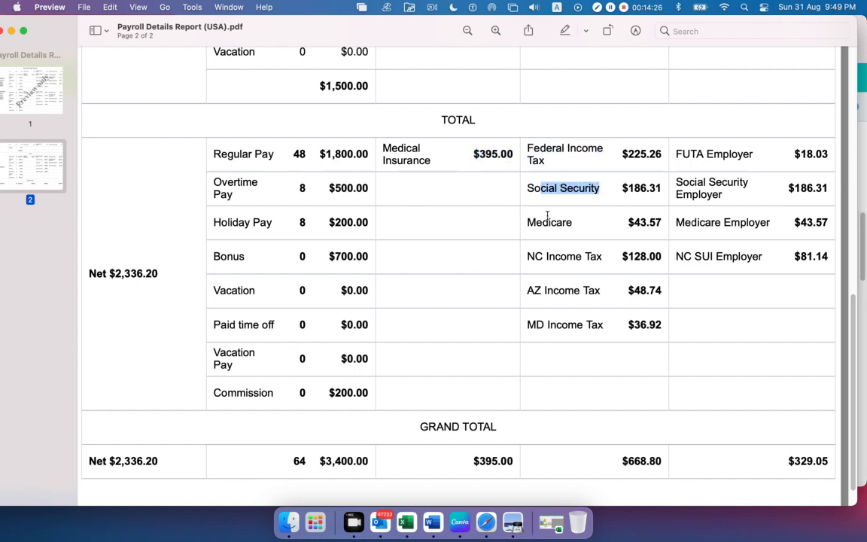
drag(534, 222, 557, 226)
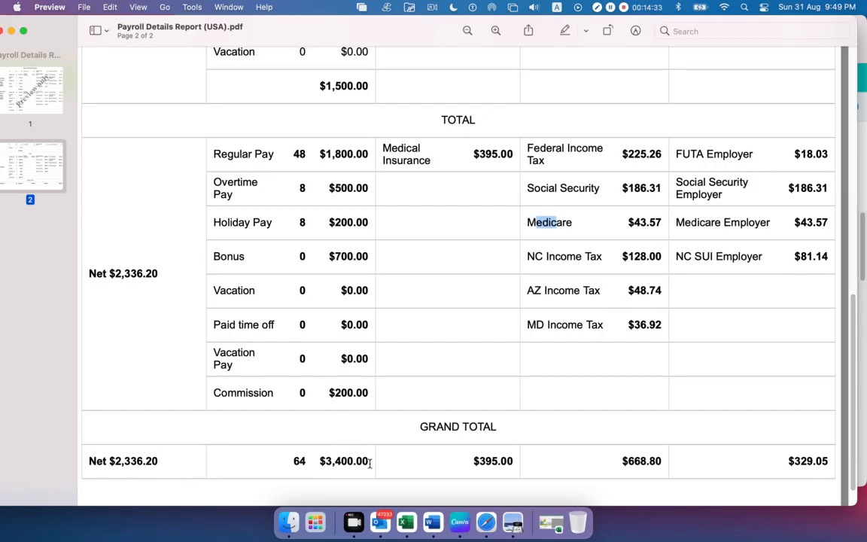
Mark the grand total pay amount, then the employer-paid tax totals from FUTA Employer downward, and clear the selection
drag(369, 463, 334, 461)
click(334, 460)
drag(675, 153, 850, 255)
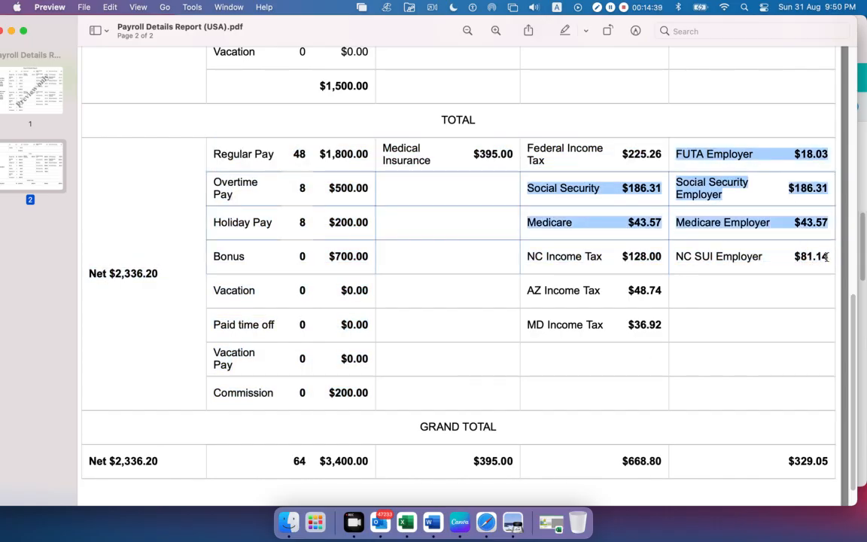
click(801, 269)
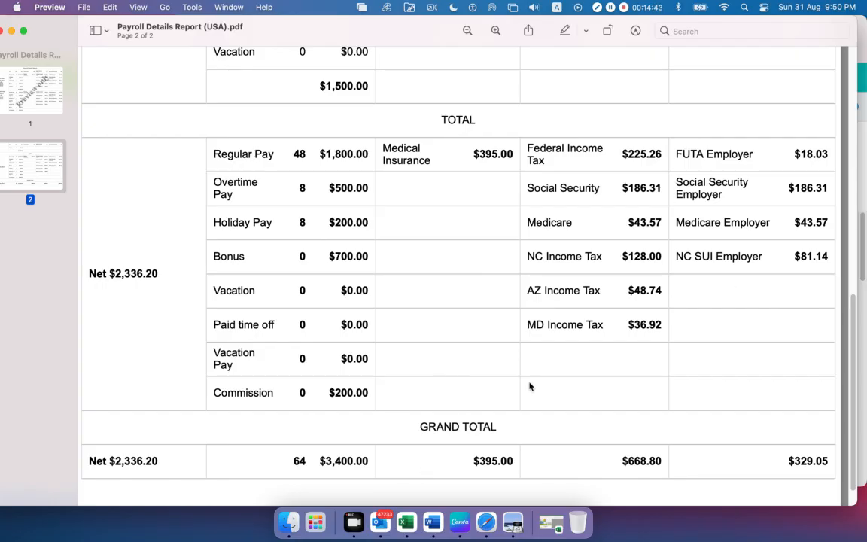
scroll(359, 315, up, 15)
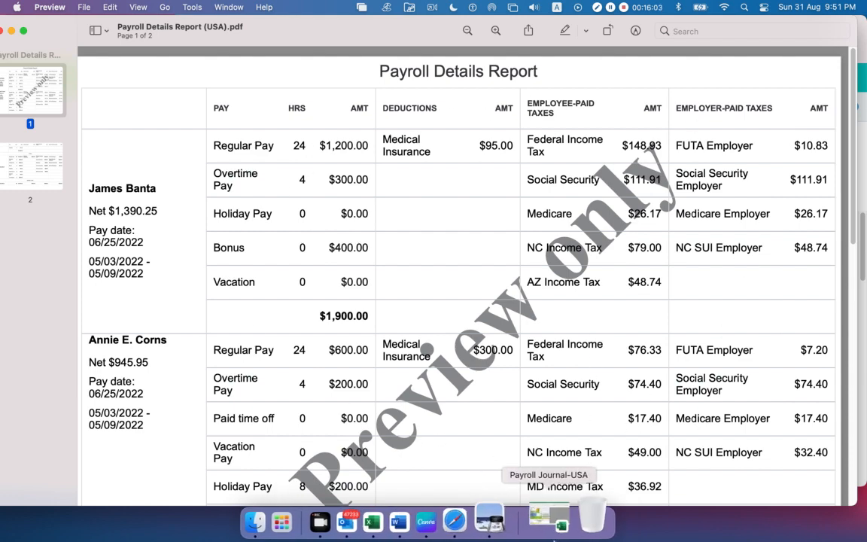
click(550, 522)
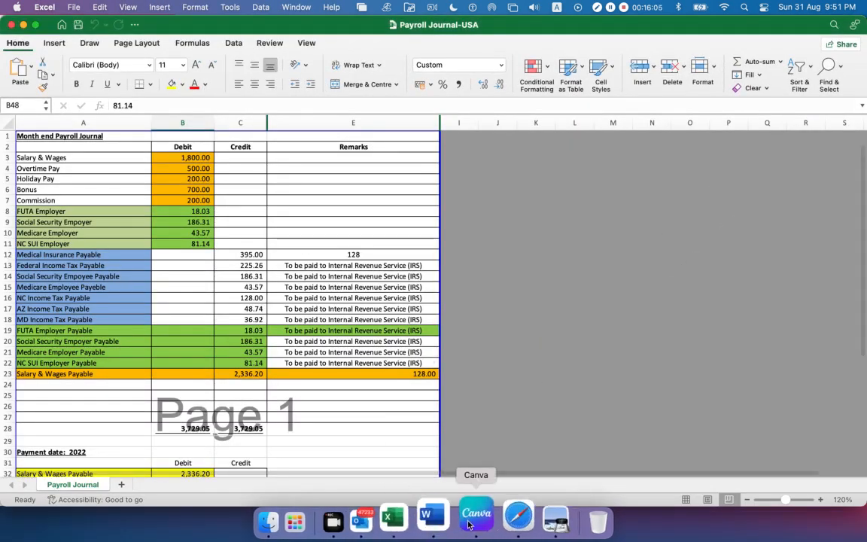
click(24, 24)
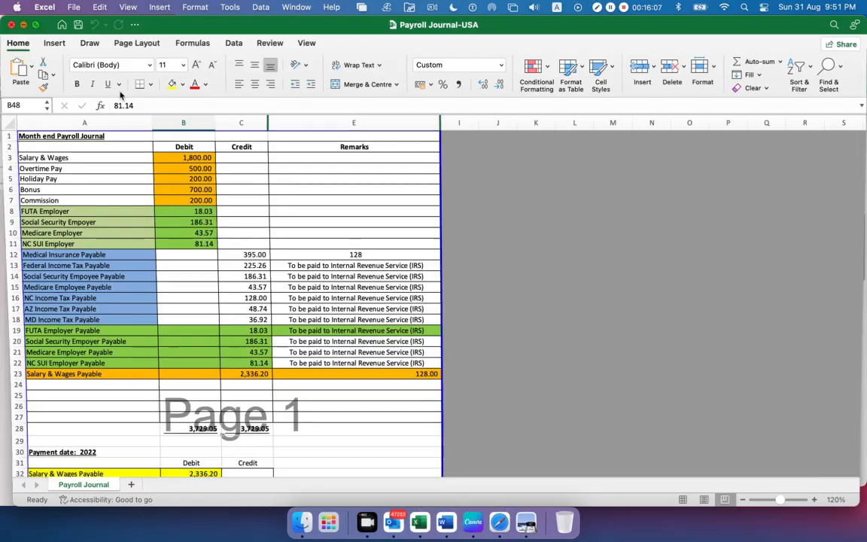
Return to the report's second page and highlight the TOTAL heading above the combined figures
scroll(401, 289, down, 15)
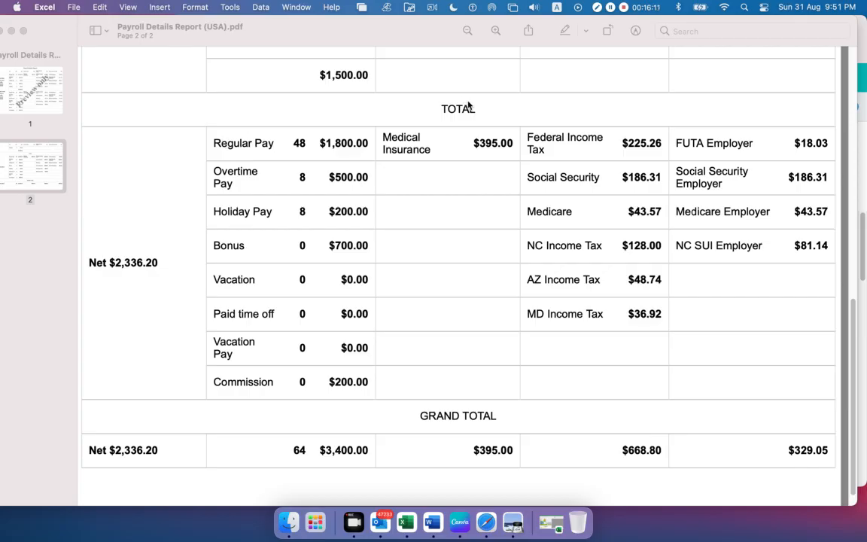
click(481, 109)
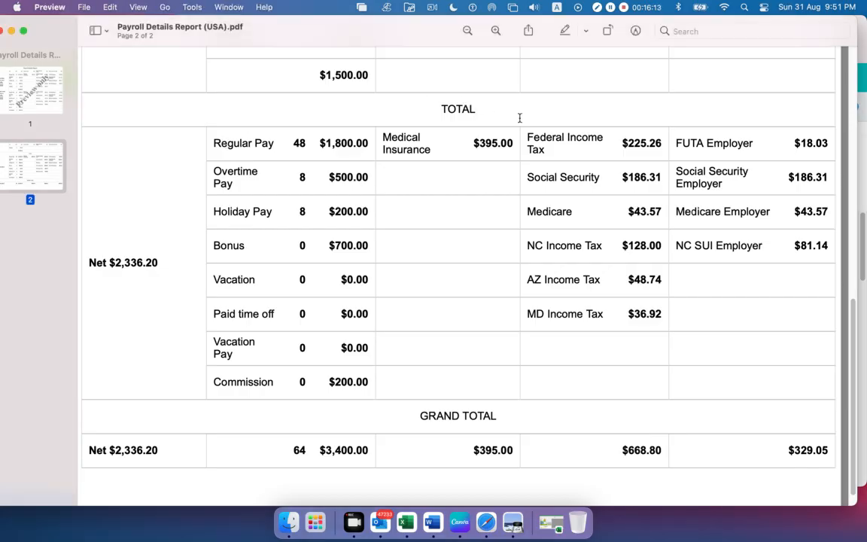
drag(477, 111, 422, 105)
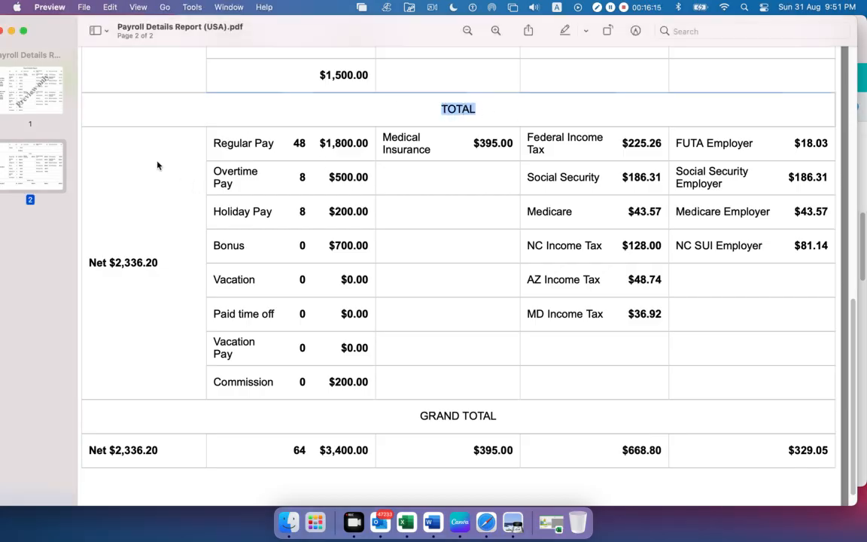
Switch to the Payroll Journal-USA workbook in Excel and select the last Bank/Cash row, then the Salary & Wages Payable row 23
click(547, 520)
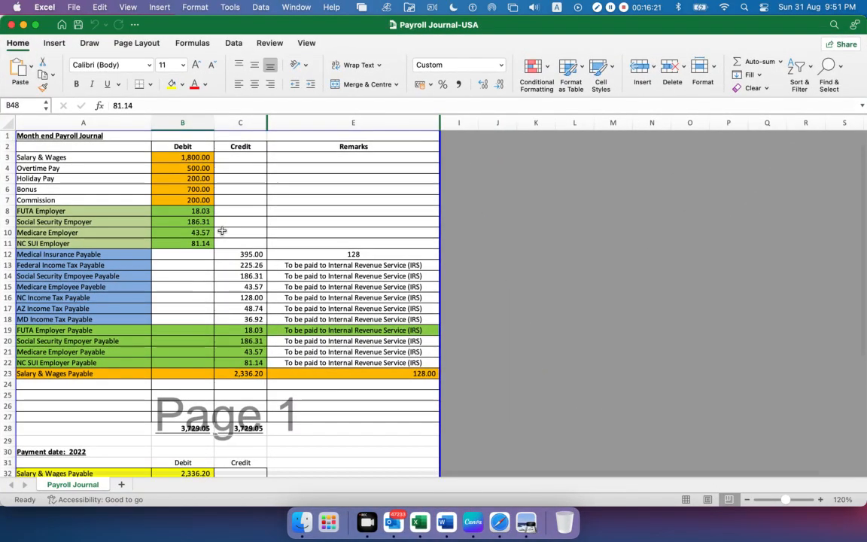
scroll(224, 230, down, 10)
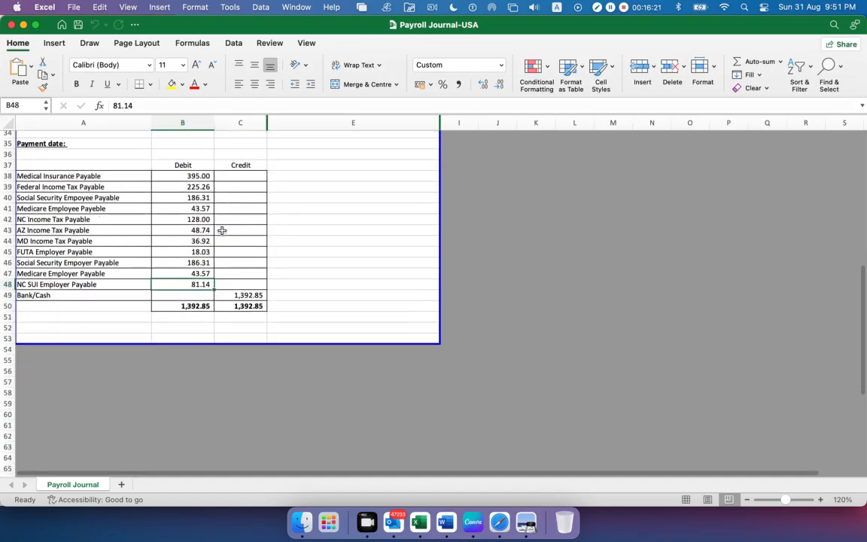
click(6, 294)
scroll(220, 294, up, 8)
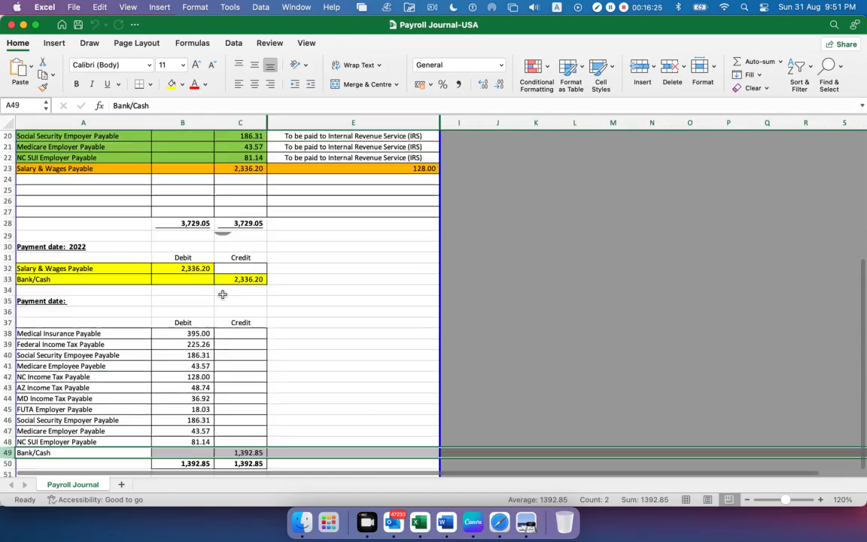
scroll(221, 294, up, 1)
click(6, 323)
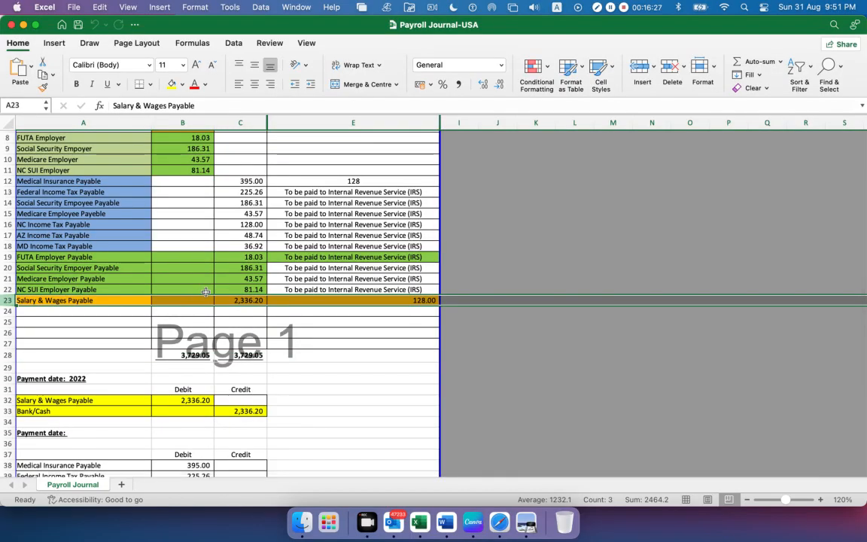
Release the row selection, then select the Salary & Wages entry and its debit amount in the Month end Payroll Journal
scroll(205, 291, up, 3)
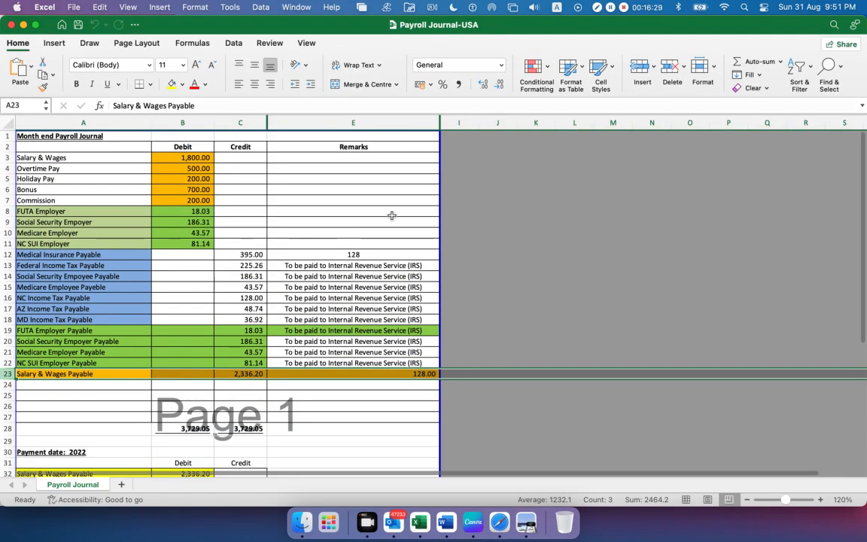
click(379, 192)
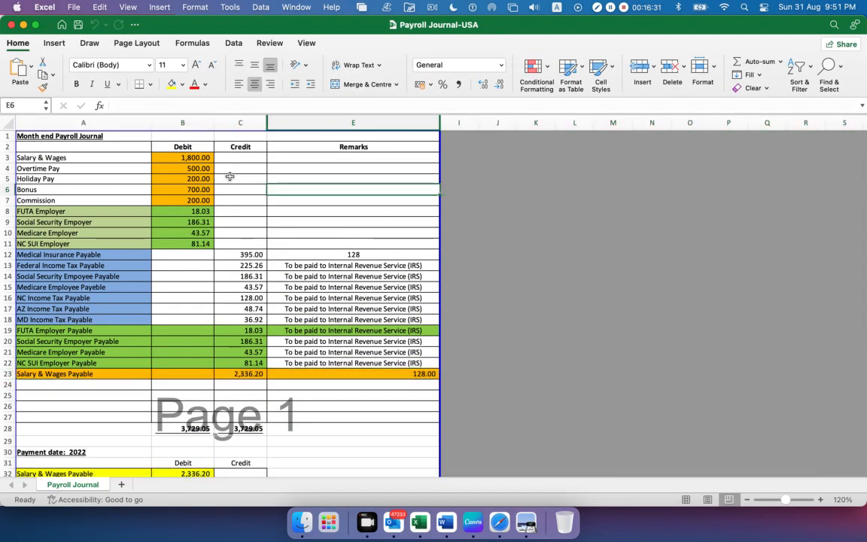
click(36, 157)
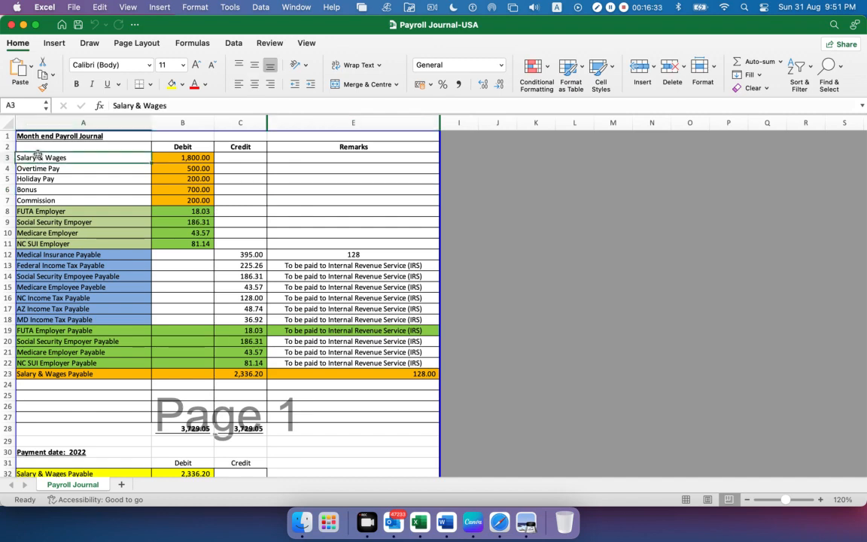
click(169, 156)
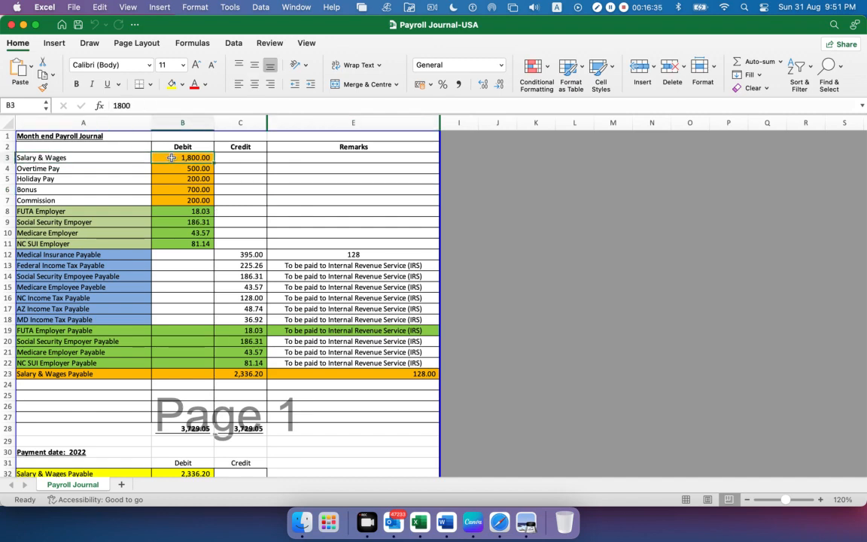
Switch to the Payroll Details Report in Preview, highlight the Regular Pay total amount, and return to the payroll journal in Excel
click(526, 522)
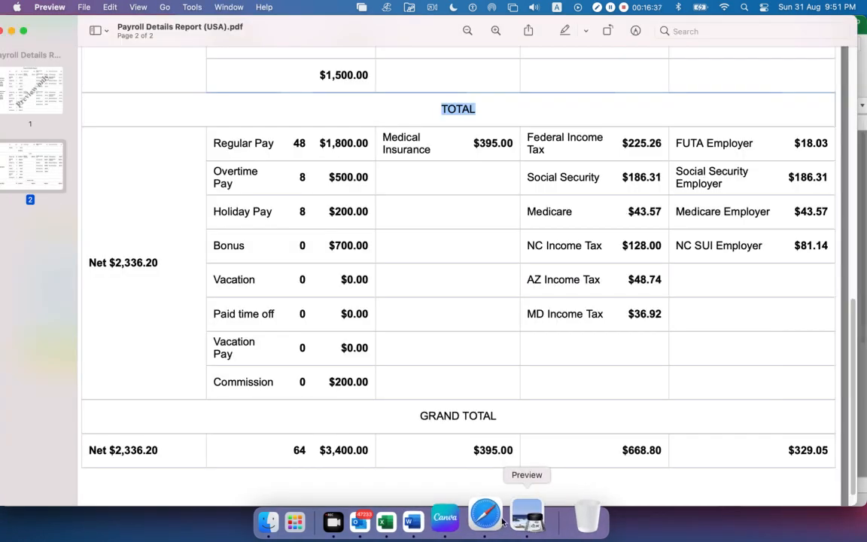
drag(214, 142, 363, 159)
key(super+Tab)
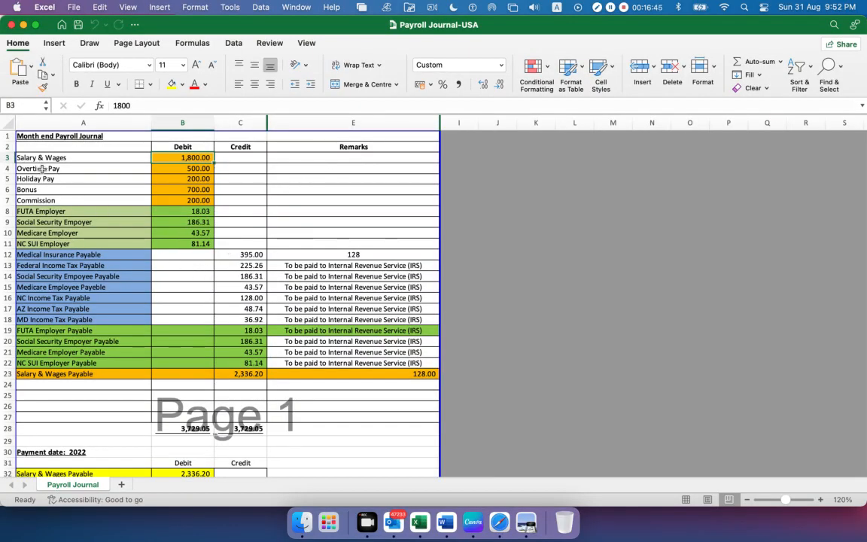
Compare the journal's overtime, holiday, bonus and commission entries with the report's totals, then select the Commission debit amount
key(super+Tab)
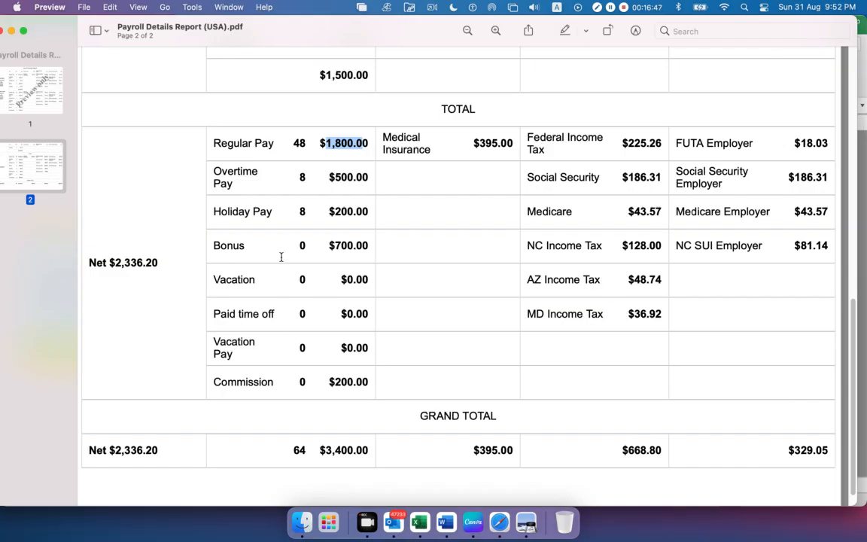
key(super+Tab)
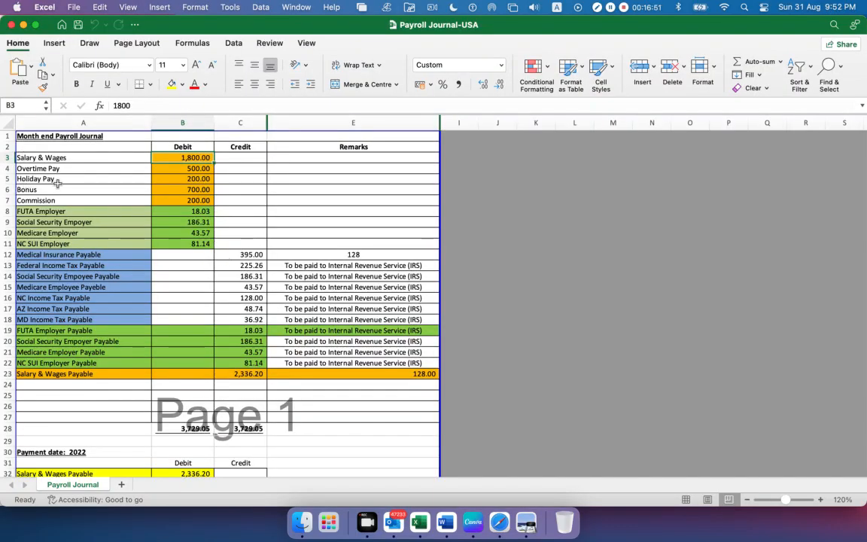
key(super+Tab)
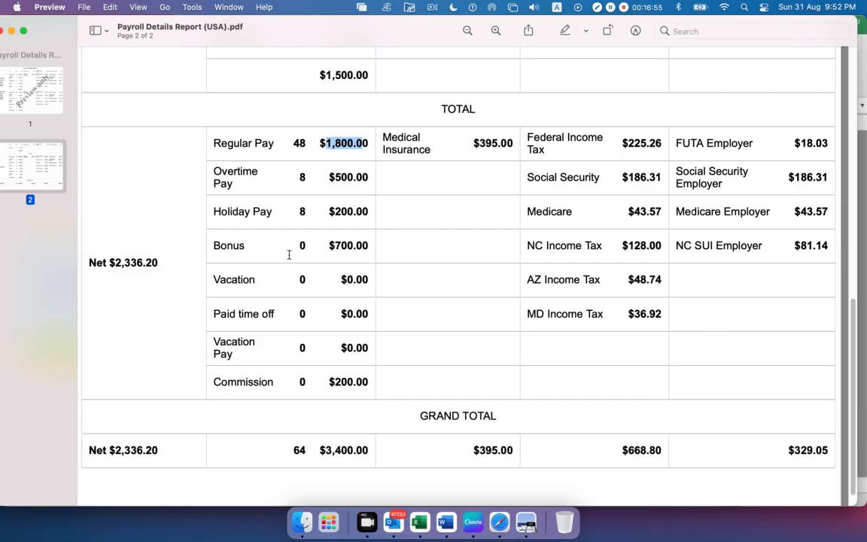
key(super+Tab)
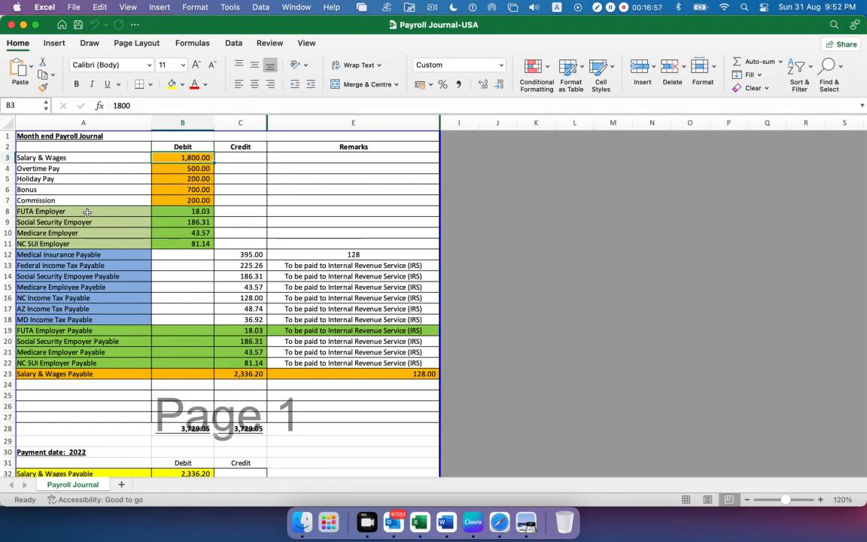
key(super+Tab)
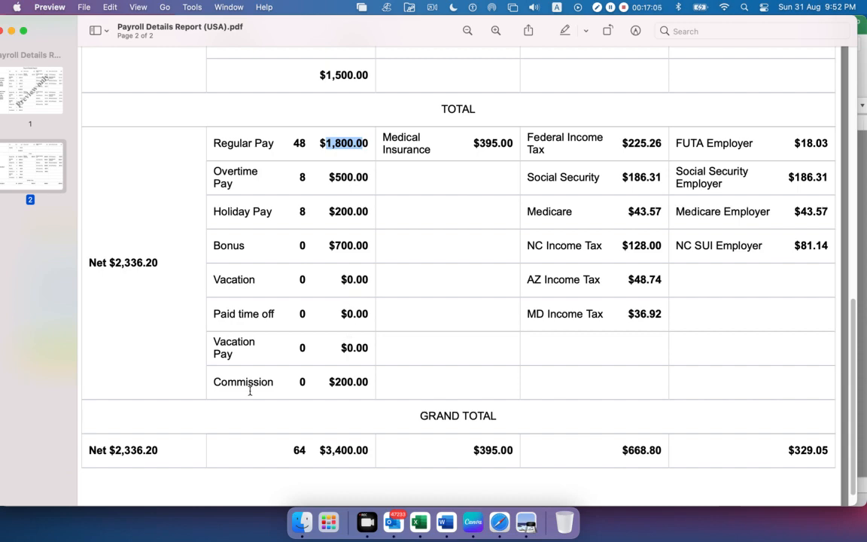
key(super+Tab)
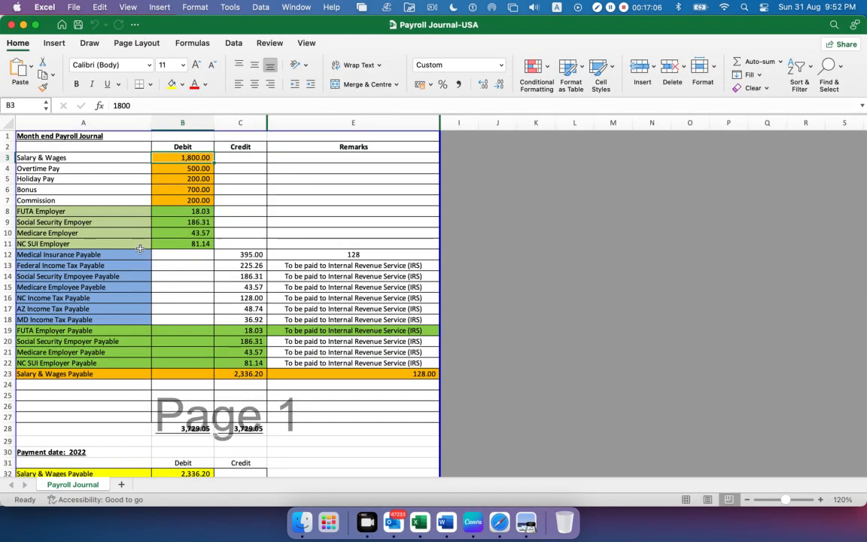
click(202, 202)
Highlight the report's pay totals from Regular Pay to Commission, then select the matching debit amounts B3:B7 in the journal
key(super+Tab)
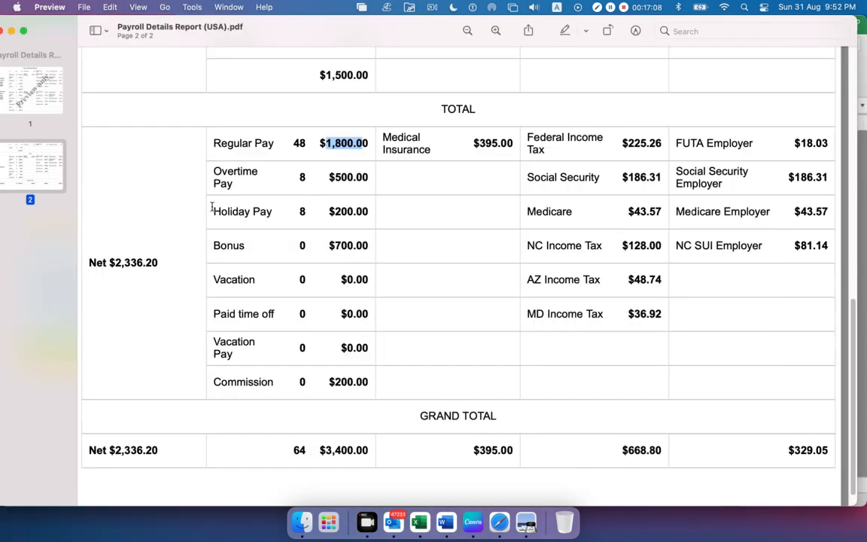
drag(213, 135, 363, 384)
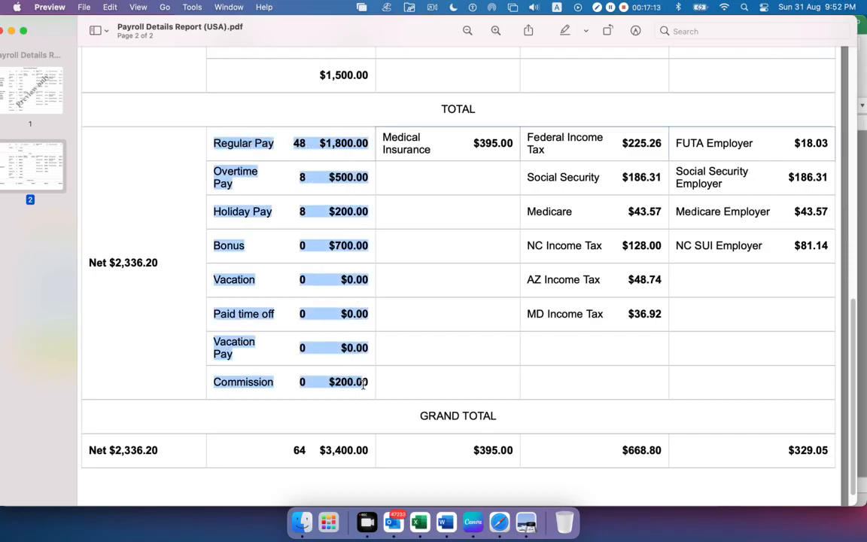
key(super+Tab)
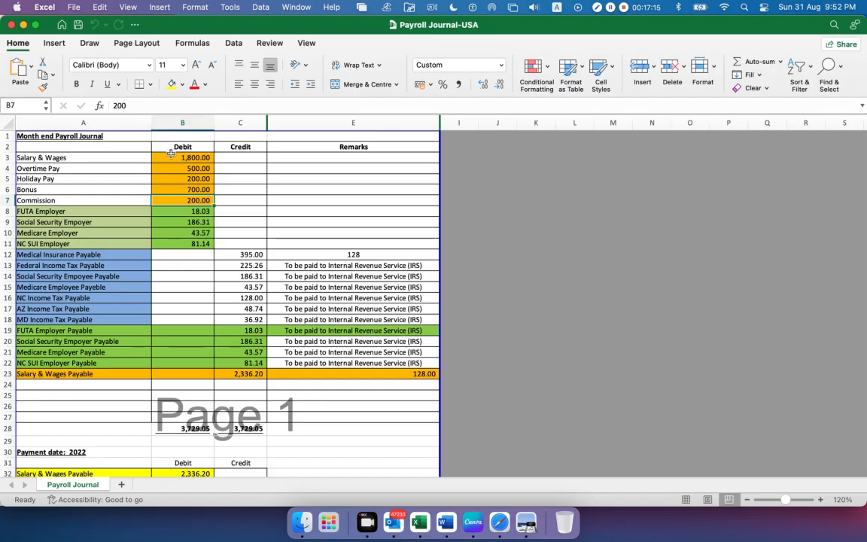
drag(169, 159, 173, 200)
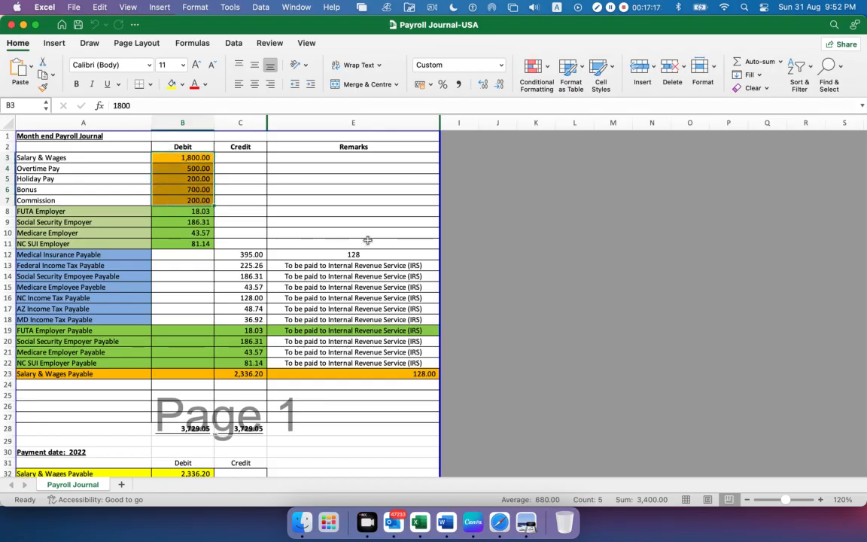
Return to the report, highlight the Regular Pay through Commission totals again, and clear the highlight
click(526, 522)
click(391, 216)
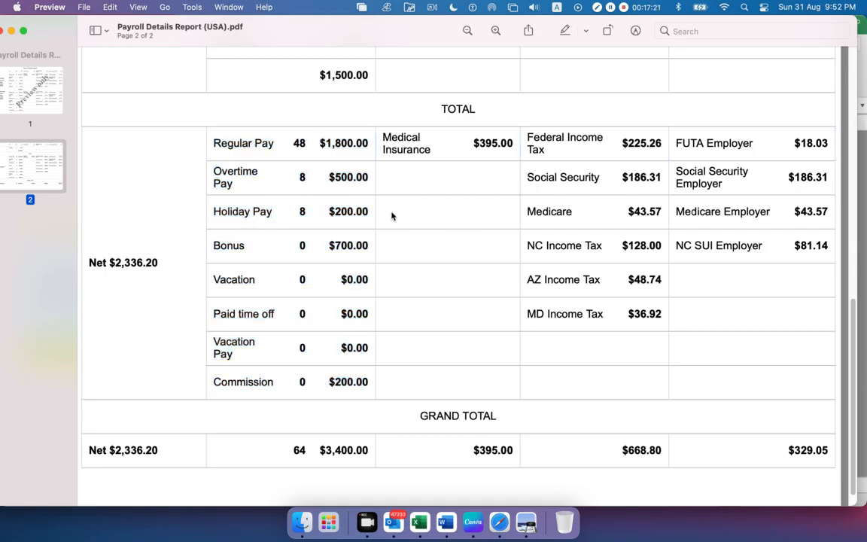
drag(210, 143, 368, 384)
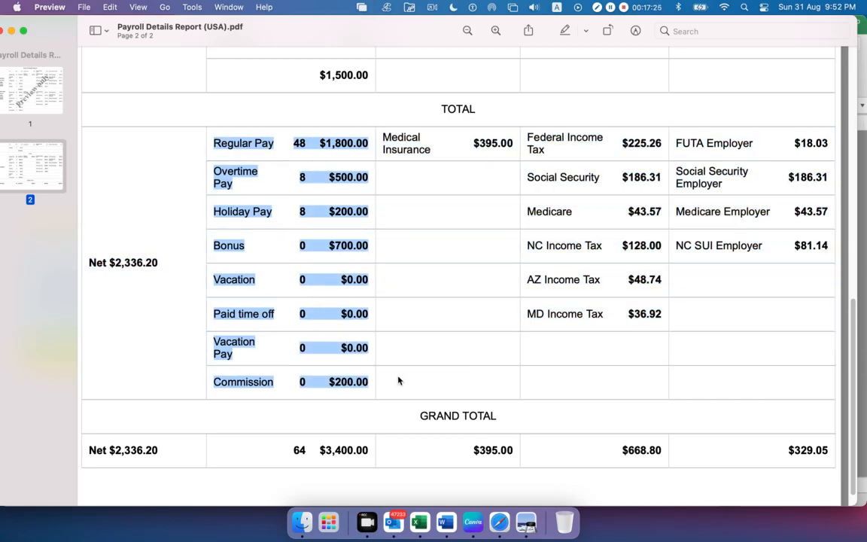
click(399, 381)
Recheck the report's totals, then select the employer tax debit amounts B8:B11 from FUTA Employer to NC SUI Employer in the journal
key(super+Tab)
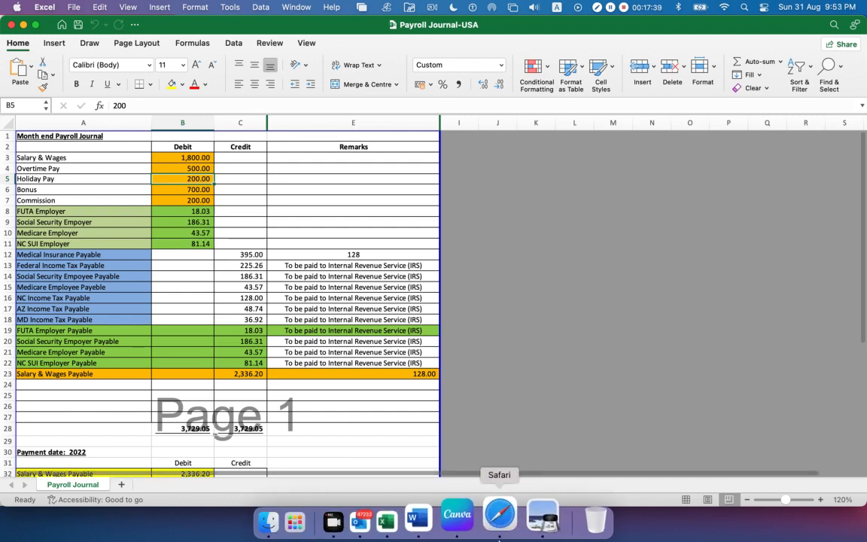
click(522, 523)
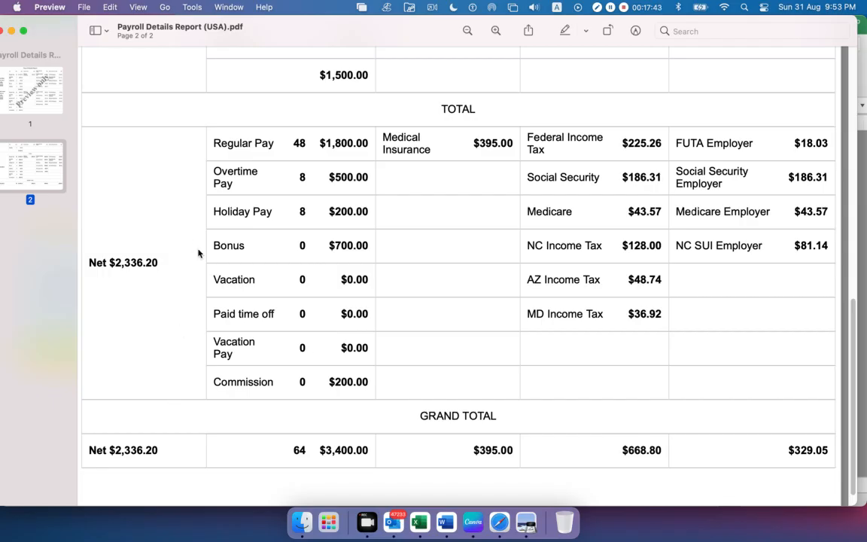
key(super+Tab)
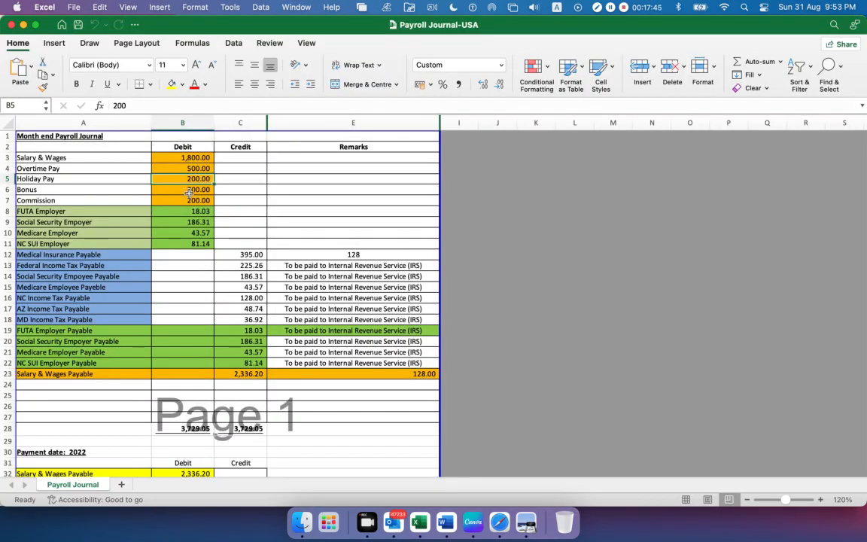
drag(172, 211, 165, 243)
Highlight the employer-paid tax totals starting from FUTA Employer in the report, then clear the highlight
key(super+Tab)
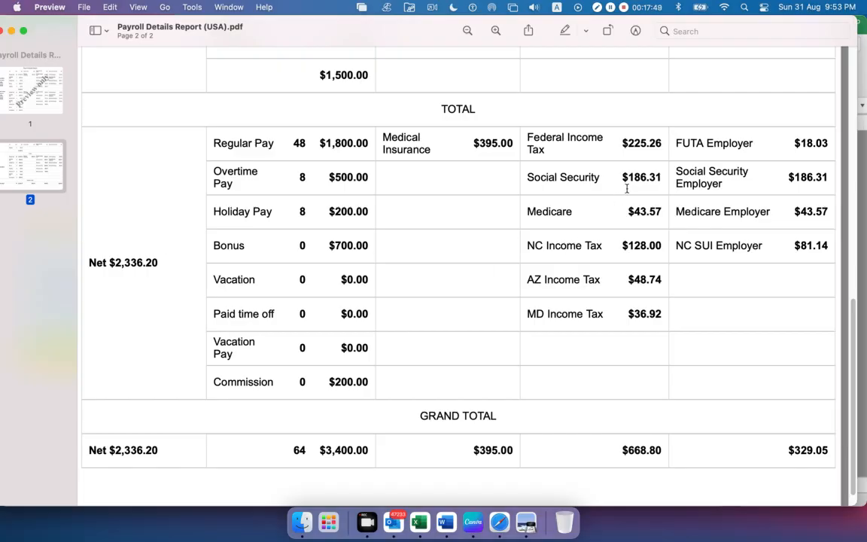
drag(678, 142, 801, 148)
click(716, 291)
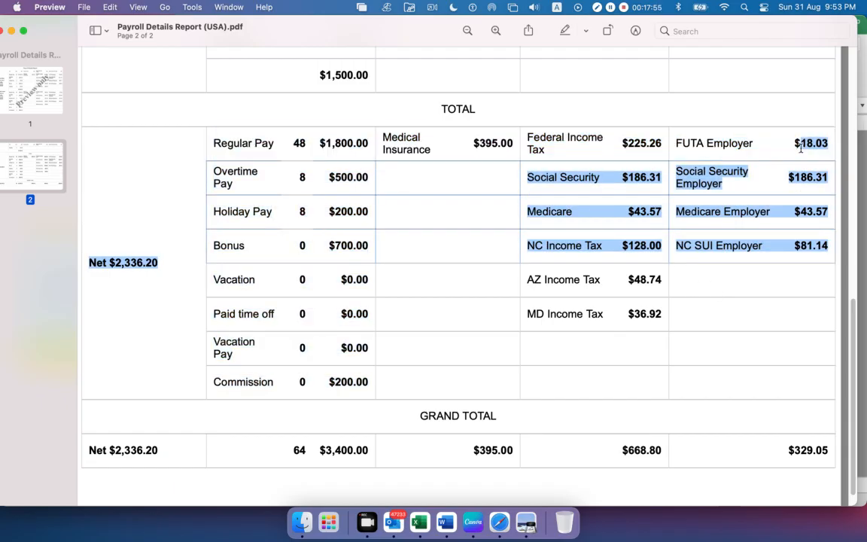
click(769, 324)
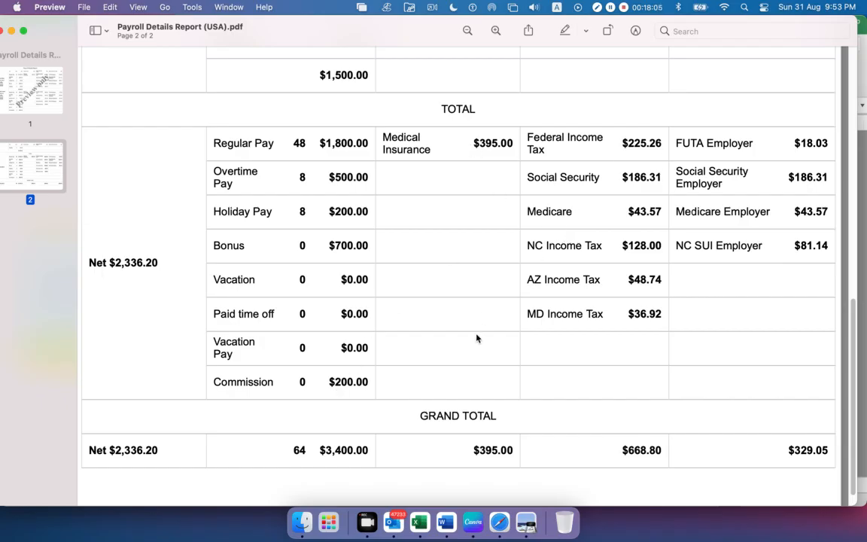
Compare the journal's employer tax entries through NC SUI Employer with the report, then select all the debit amounts B3:B11
key(super+Tab)
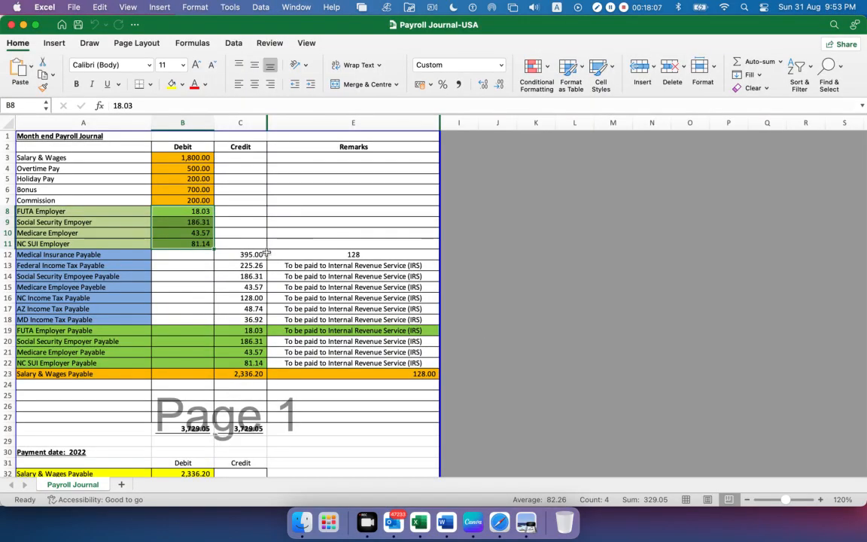
key(super+Tab)
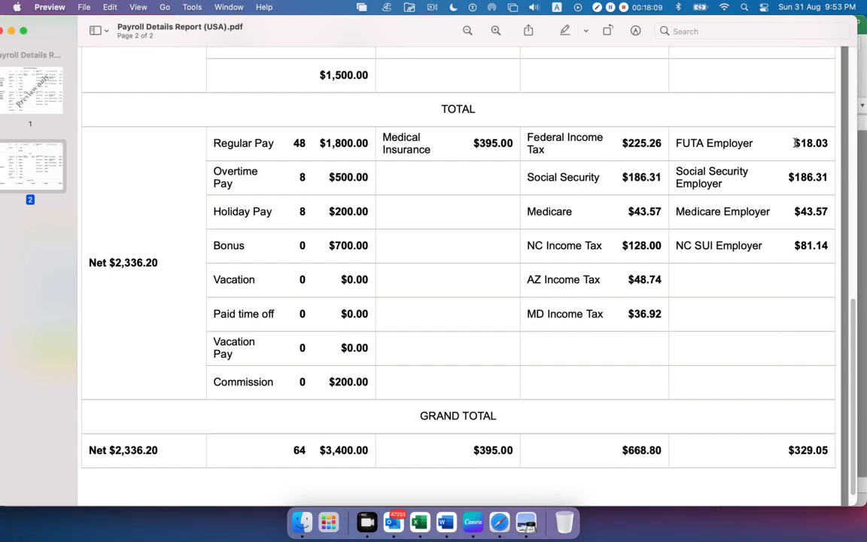
key(super+Tab)
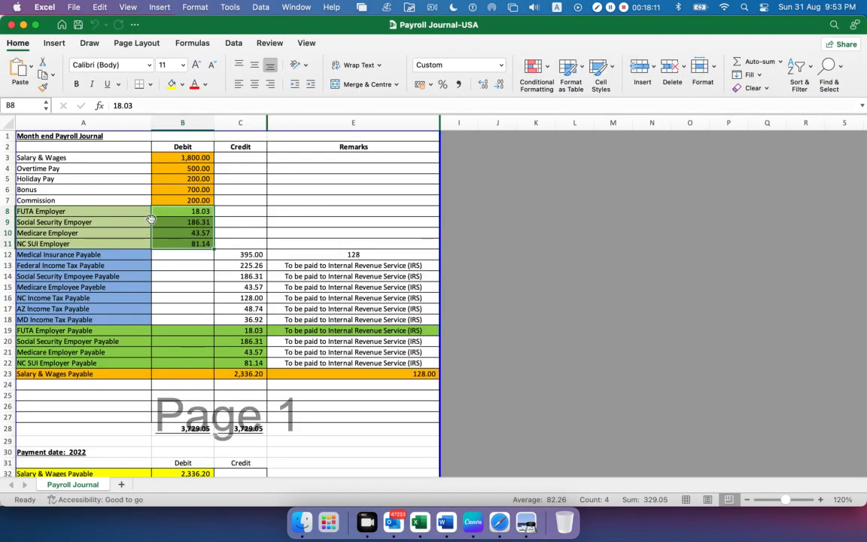
click(113, 222)
key(super+Tab)
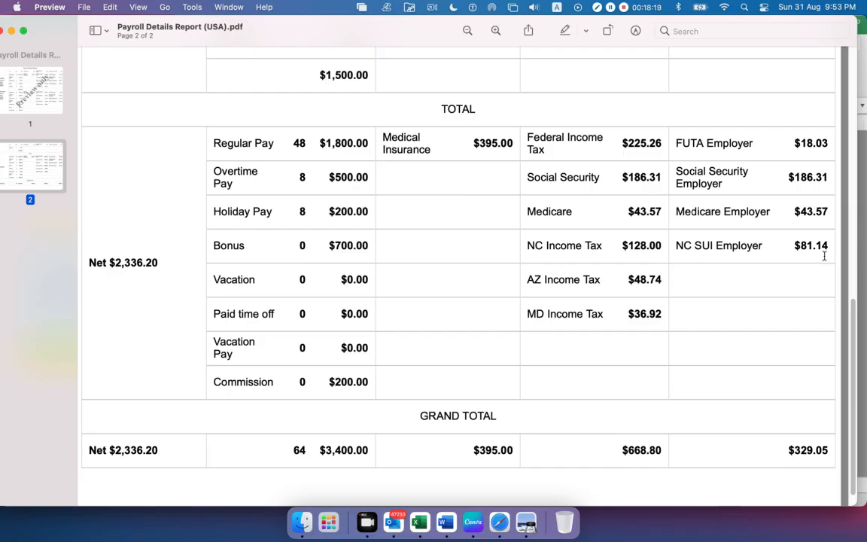
key(super+Tab)
click(95, 243)
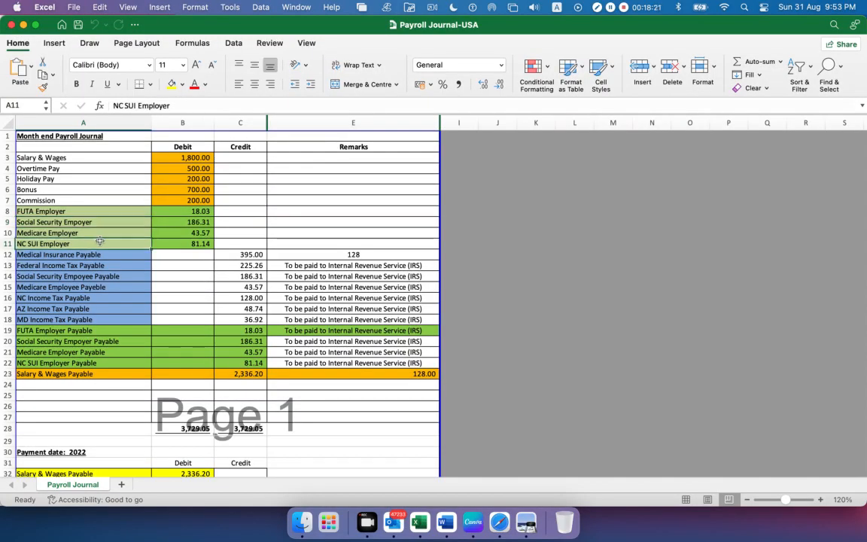
drag(157, 242, 172, 157)
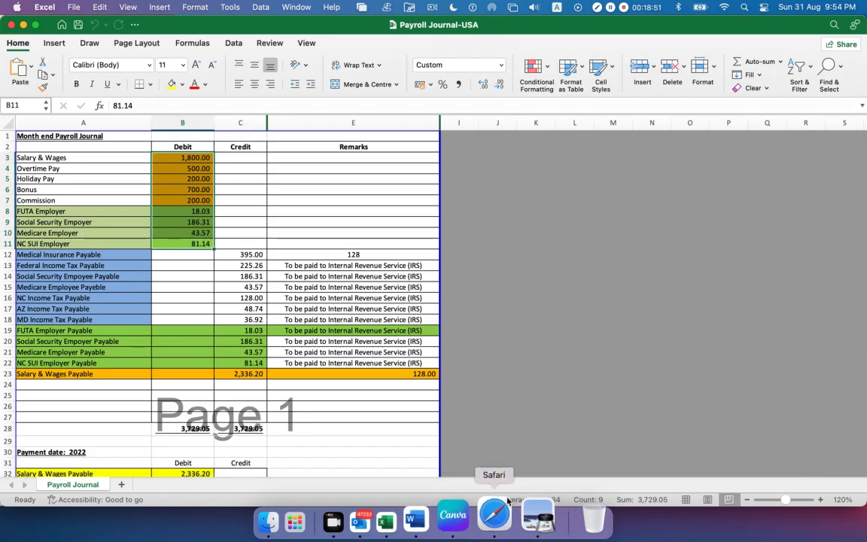
Highlight the Medical Insurance and employee tax deduction totals in the report, then clear the highlight
click(527, 517)
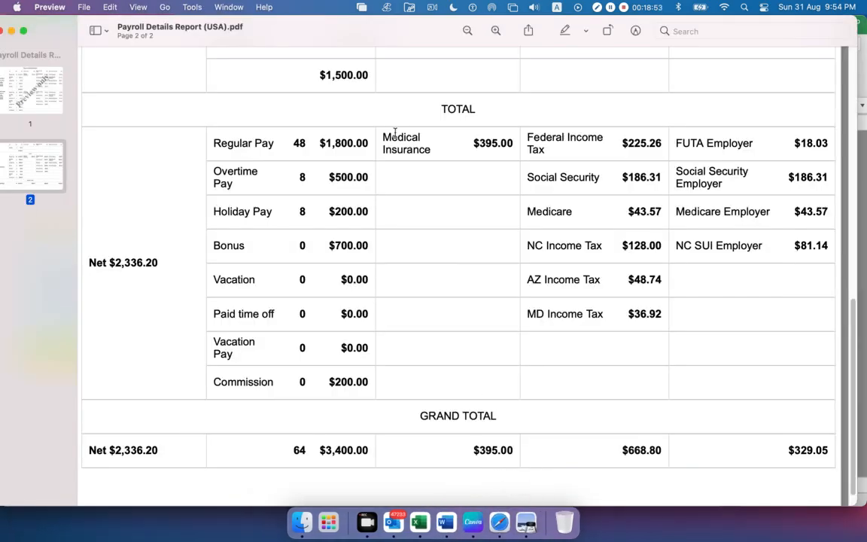
drag(382, 134, 509, 149)
click(536, 142)
drag(388, 135, 597, 306)
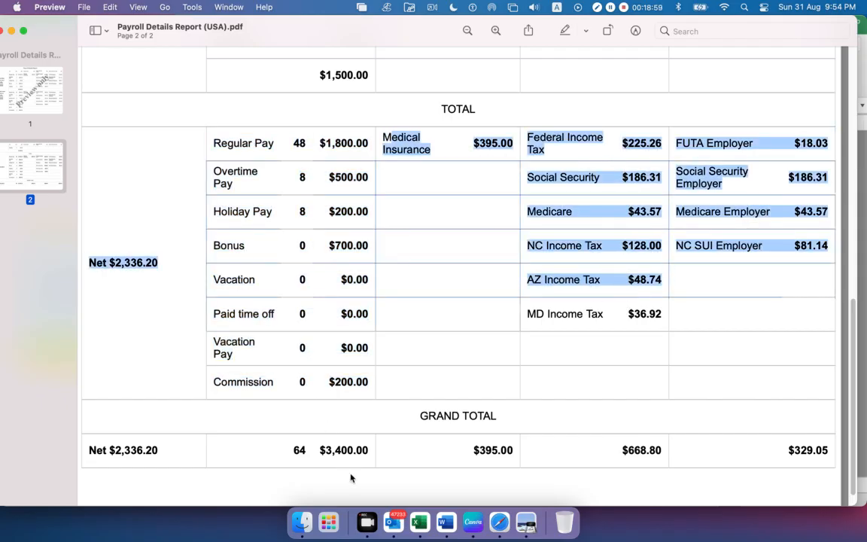
click(520, 252)
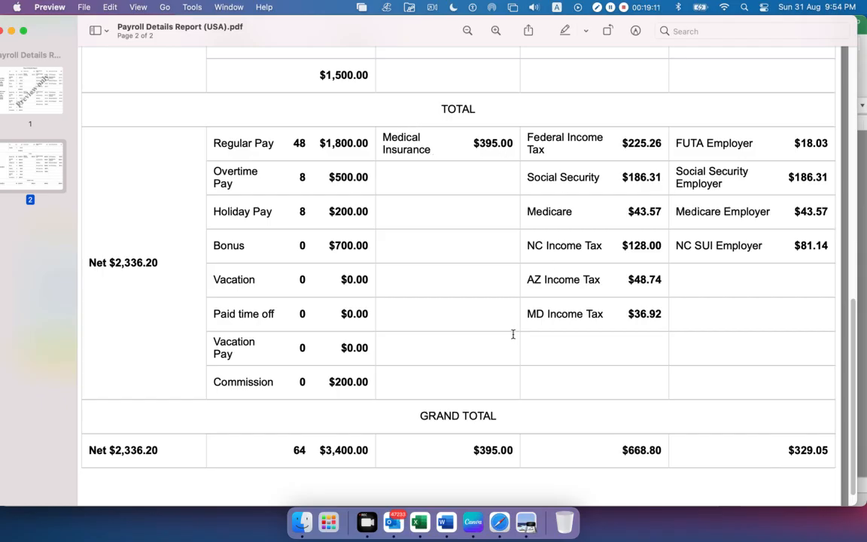
Select the journal's Medical Insurance Payable entry and its credit amount, and compare it and Federal Income Tax Payable with the report's totals
key(super+Tab)
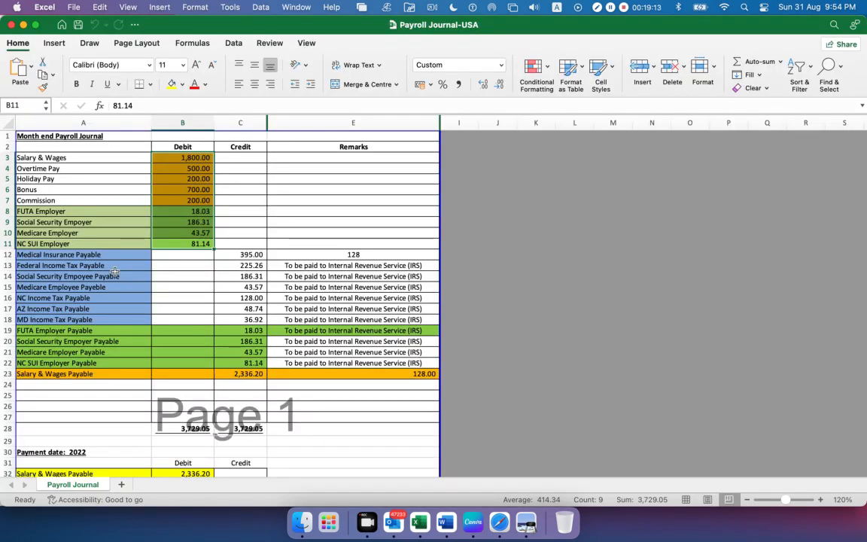
click(59, 256)
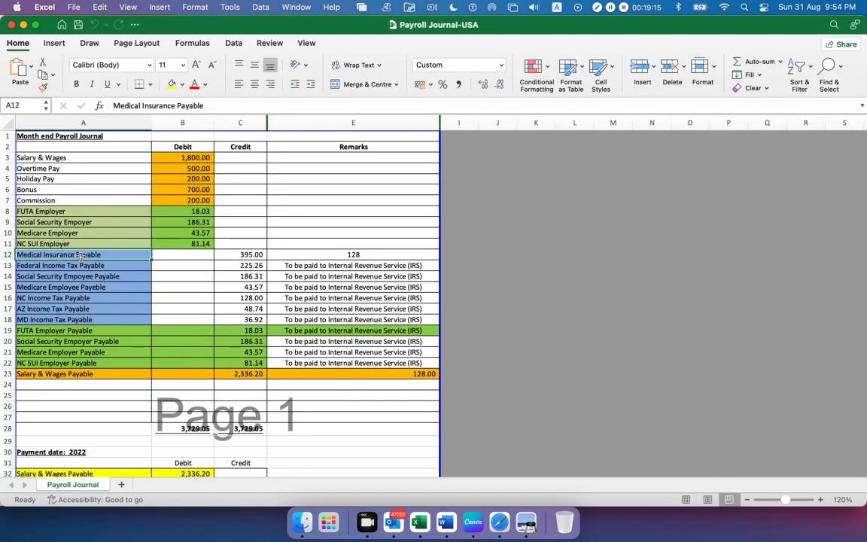
click(246, 256)
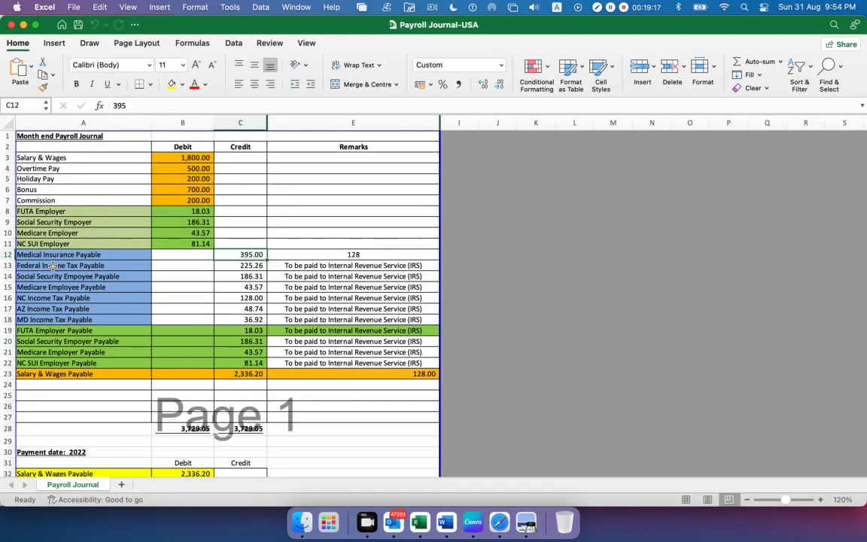
key(super+Tab)
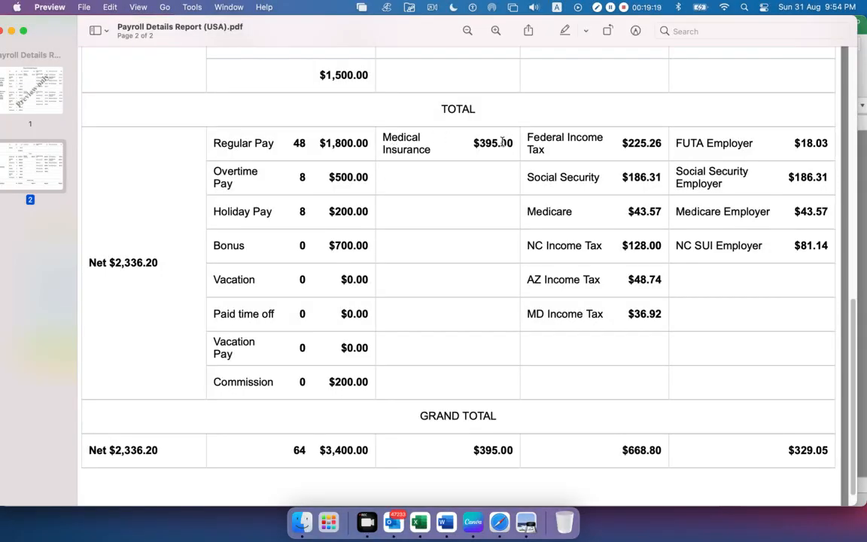
key(super+Tab)
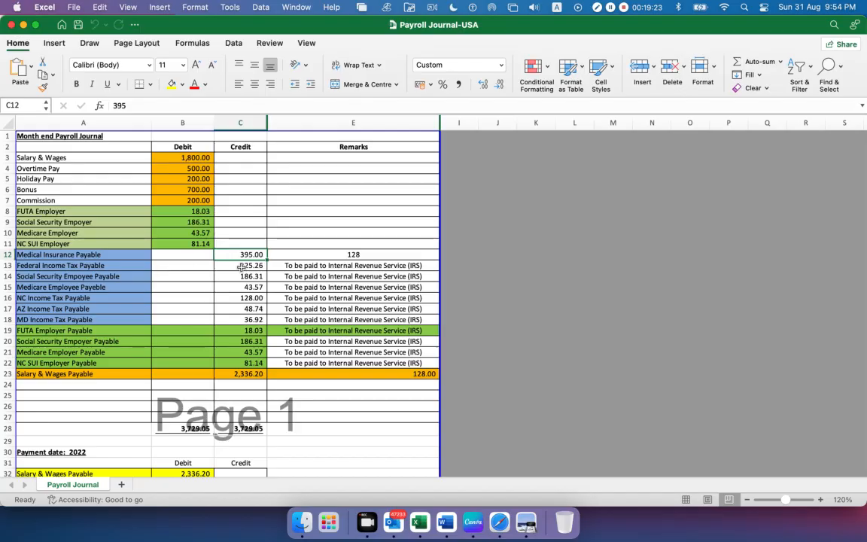
key(super+Tab)
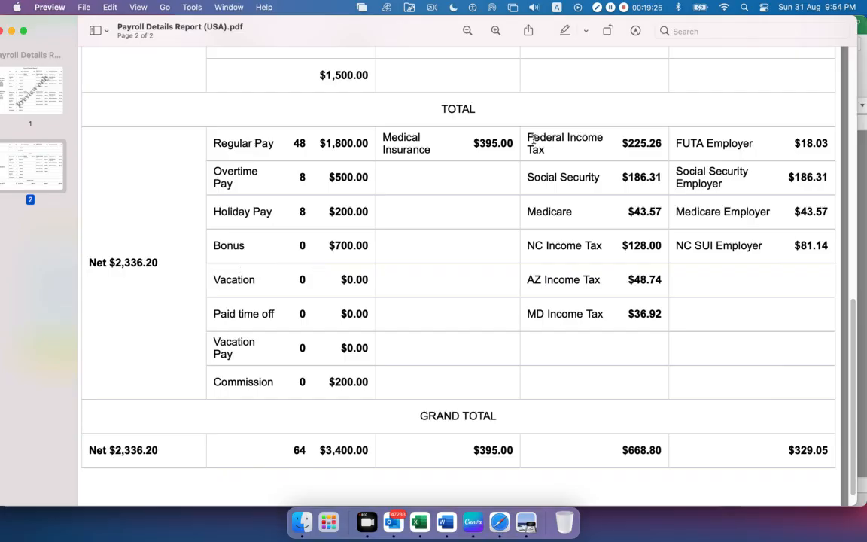
Highlight the Employee-Paid Taxes heading in the report and compare the employee tax totals with the journal's payable entries
drag(531, 138, 483, 197)
key(super+Tab)
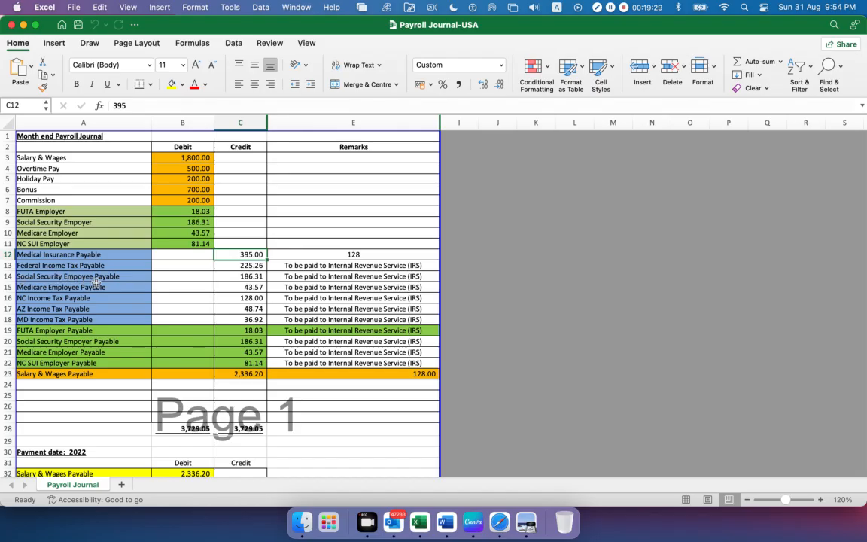
key(super+Tab)
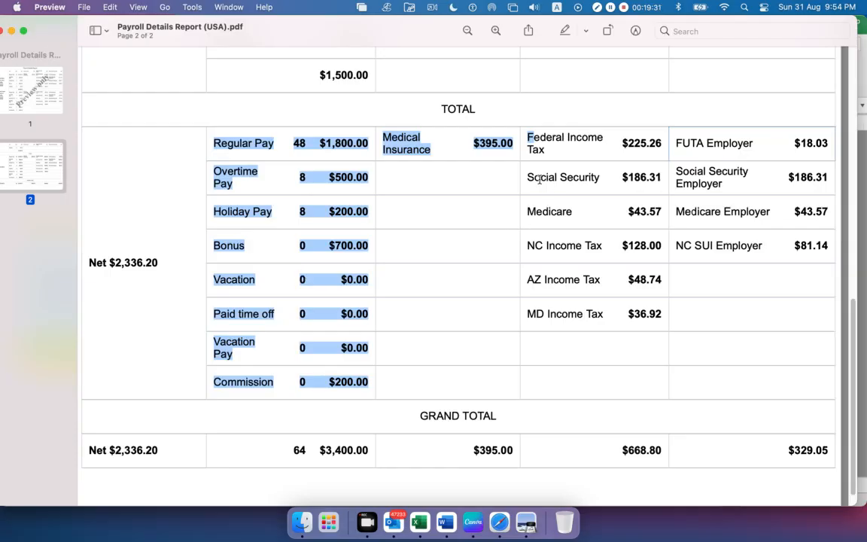
scroll(644, 185, up, 15)
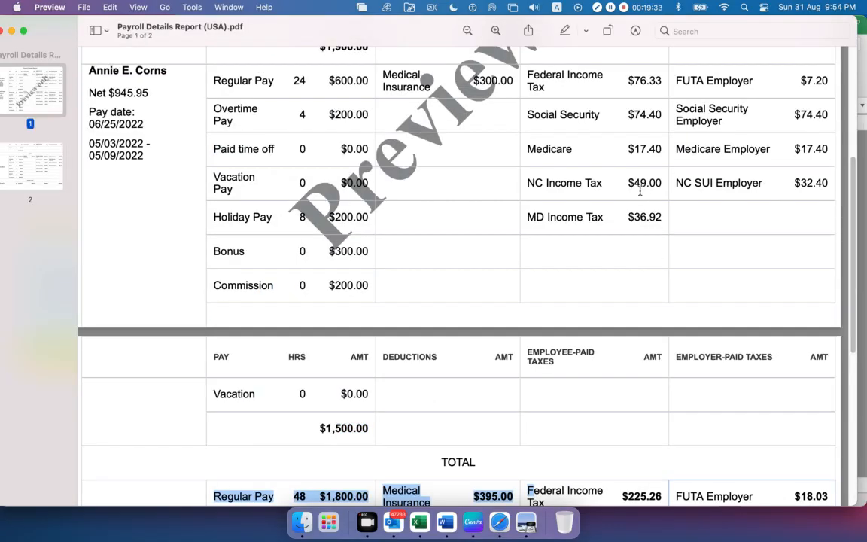
drag(558, 104, 501, 91)
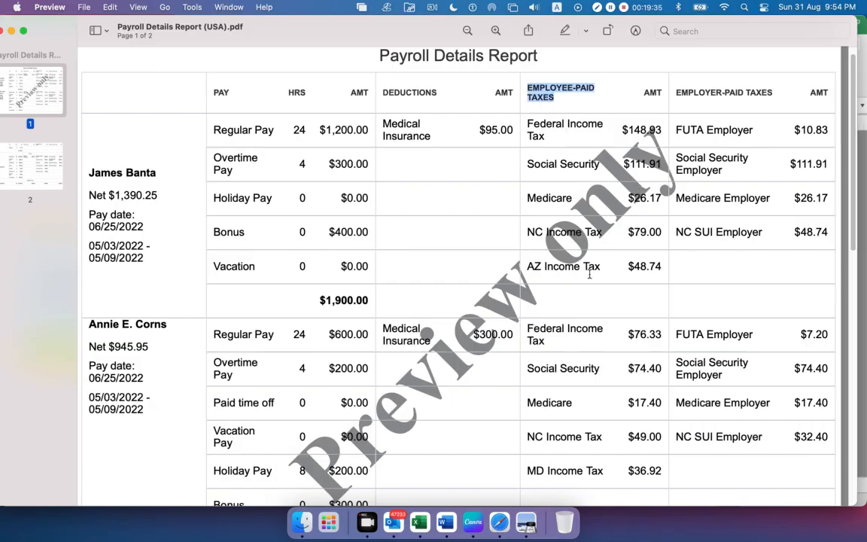
scroll(590, 281, down, 10)
scroll(592, 280, down, 1)
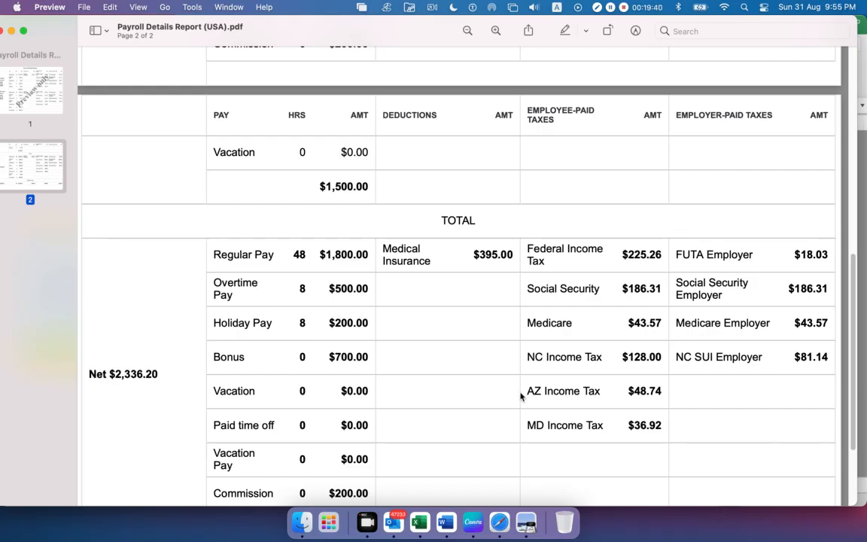
key(super+Tab)
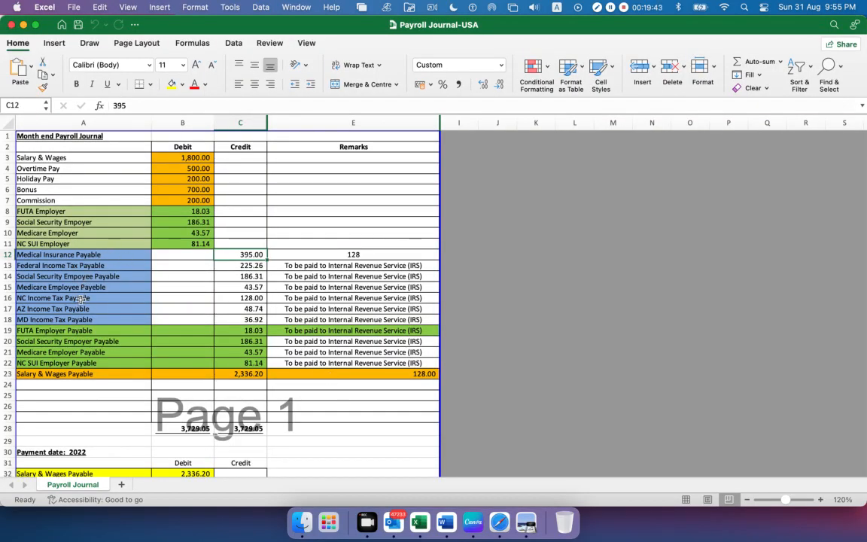
key(super+Tab)
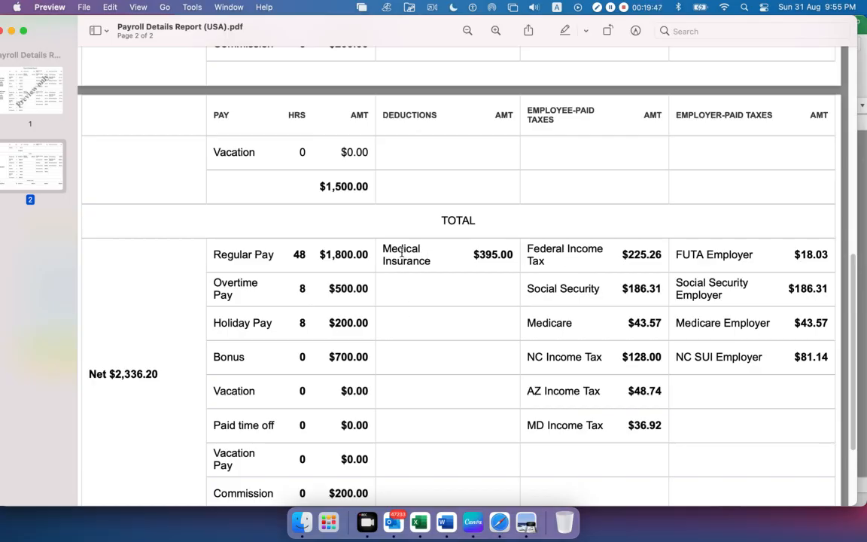
Highlight the Medical Insurance total and the employer-paid tax totals through NC SUI Employer in the report, clearing each highlight
drag(381, 249, 530, 260)
click(289, 390)
scroll(638, 335, down, 1)
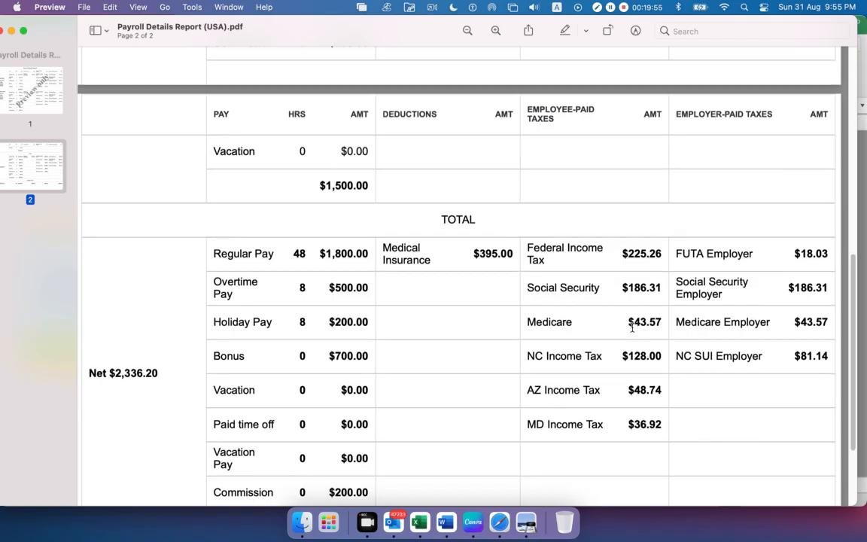
drag(677, 253, 819, 359)
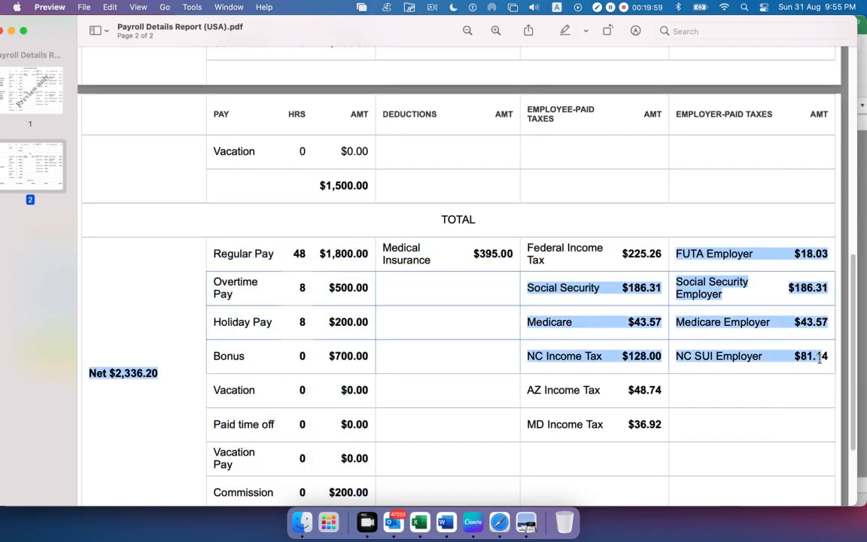
click(758, 346)
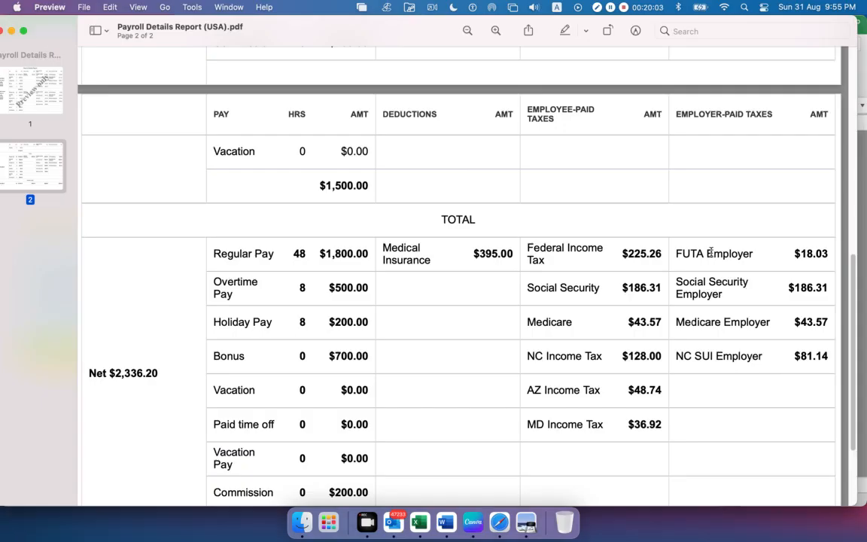
In the journal, select the employer tax payables A19:A22 and their matching expenses A8:A11, then the NC SUI Employer Payable credit
key(super+Tab)
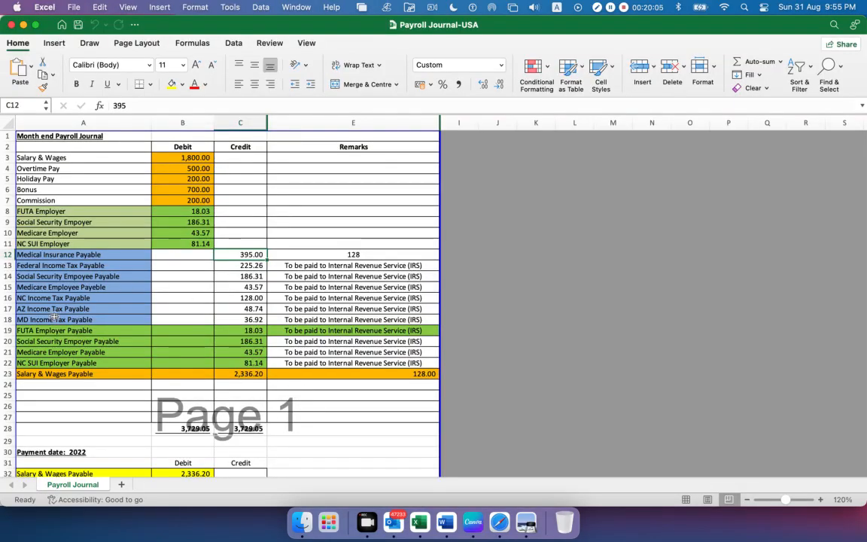
drag(55, 330, 77, 366)
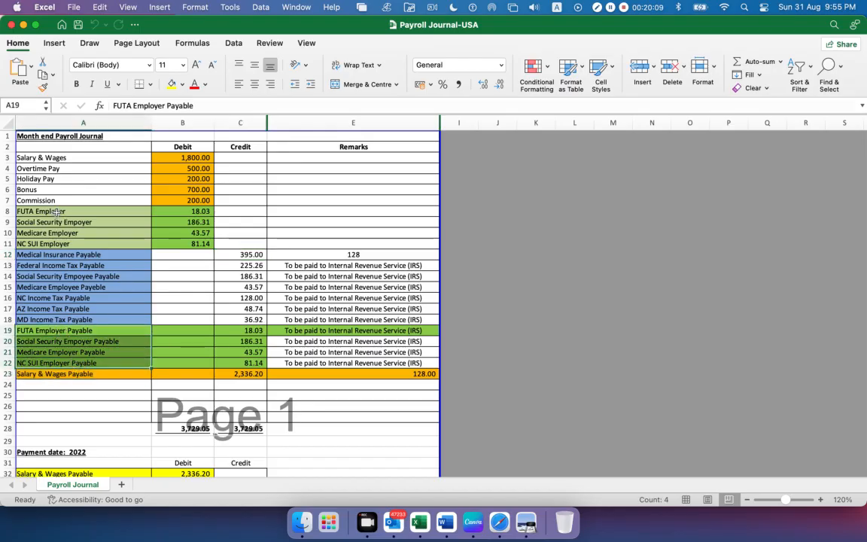
drag(57, 211, 57, 233)
drag(57, 245, 59, 245)
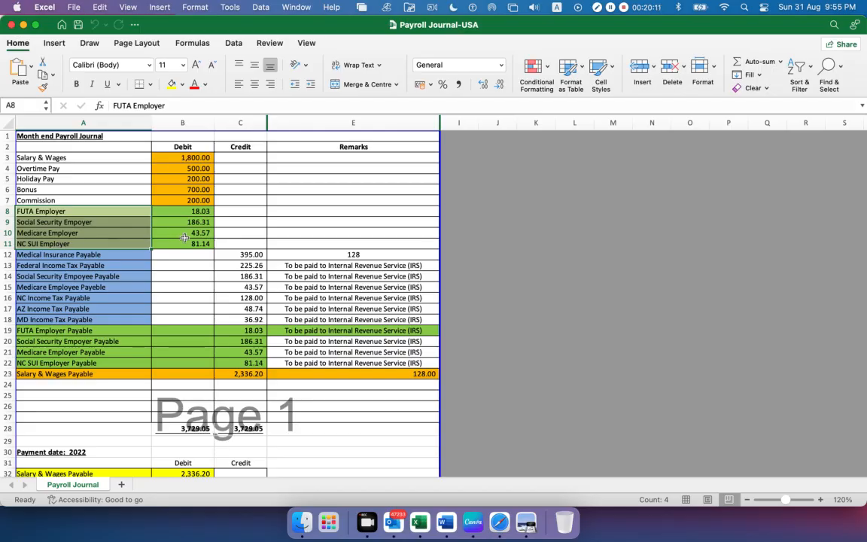
drag(99, 326, 92, 363)
click(226, 362)
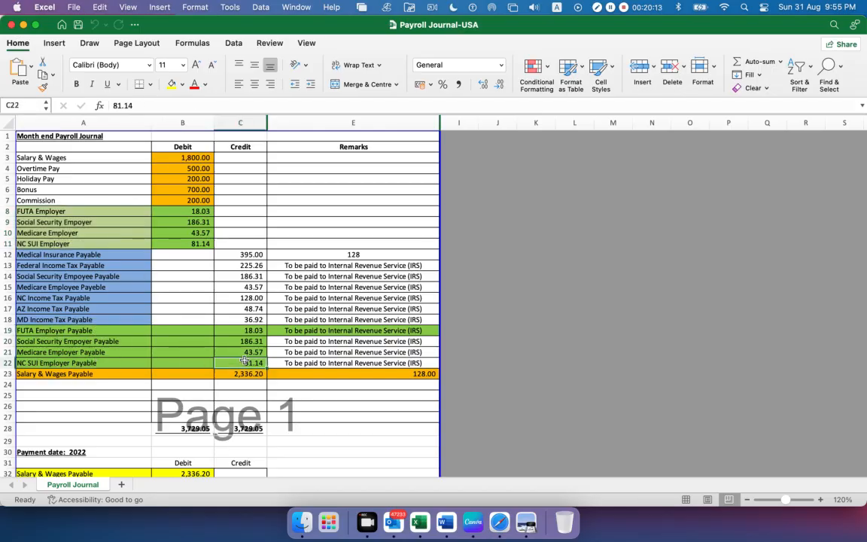
Select the journal's Salary & Wages Payable entry, then highlight the total net pay and each employee's net pay in the report
click(18, 374)
key(super+Tab)
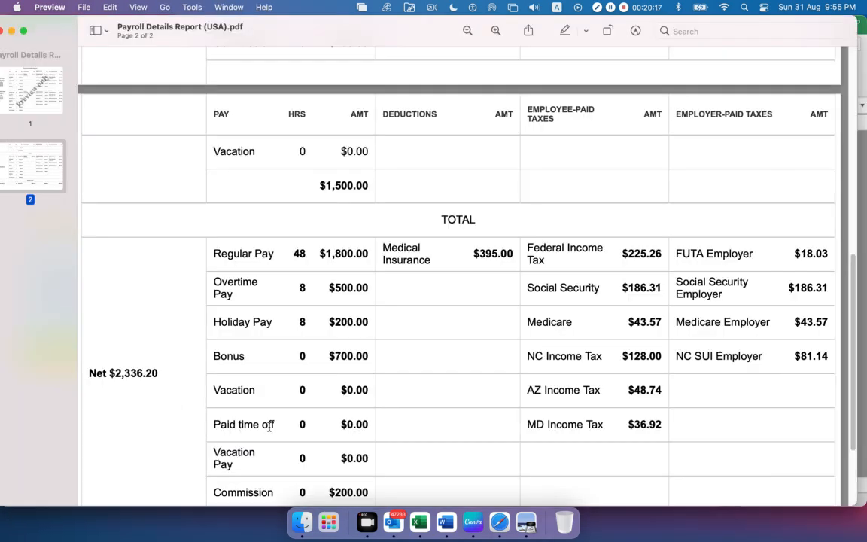
drag(156, 372, 130, 354)
scroll(135, 359, up, 6)
scroll(135, 359, up, 3)
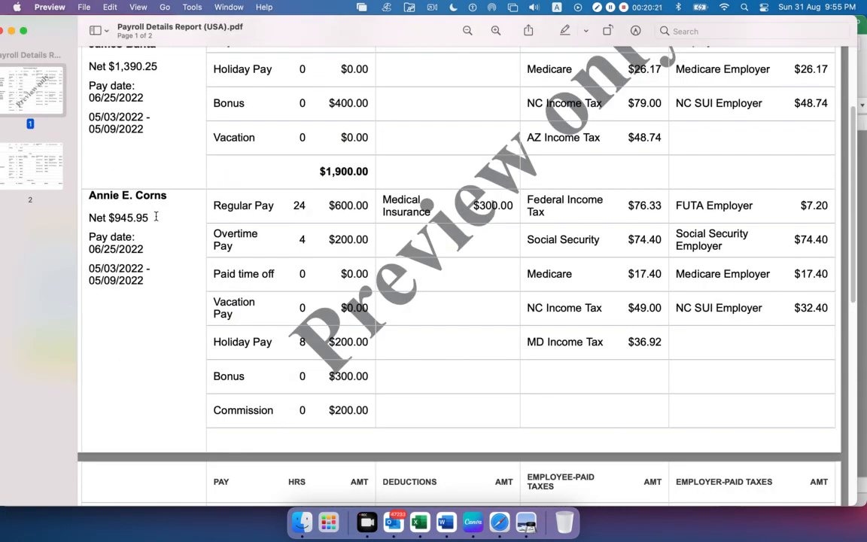
drag(156, 216, 109, 217)
drag(154, 66, 87, 66)
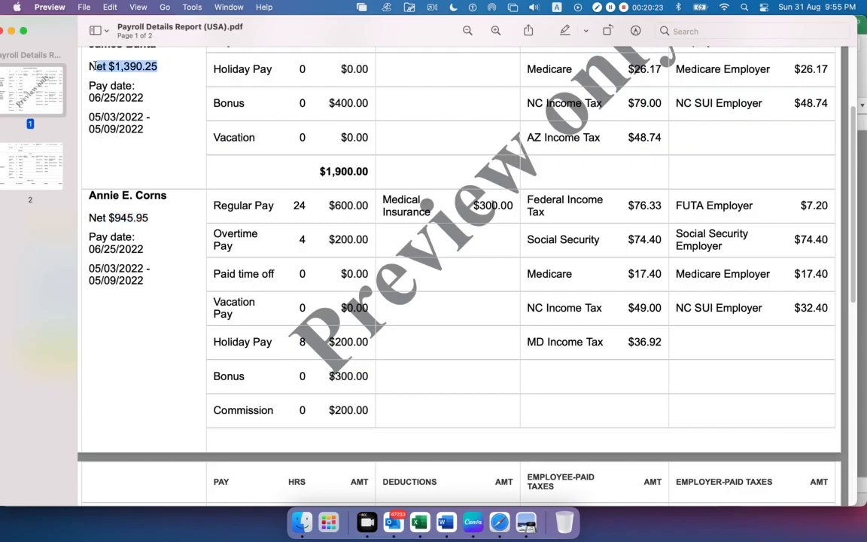
Highlight the report's total net pay, clear the highlight, and select the Salary & Wages Payable credit amount in the journal
scroll(183, 301, down, 8)
scroll(177, 332, down, 3)
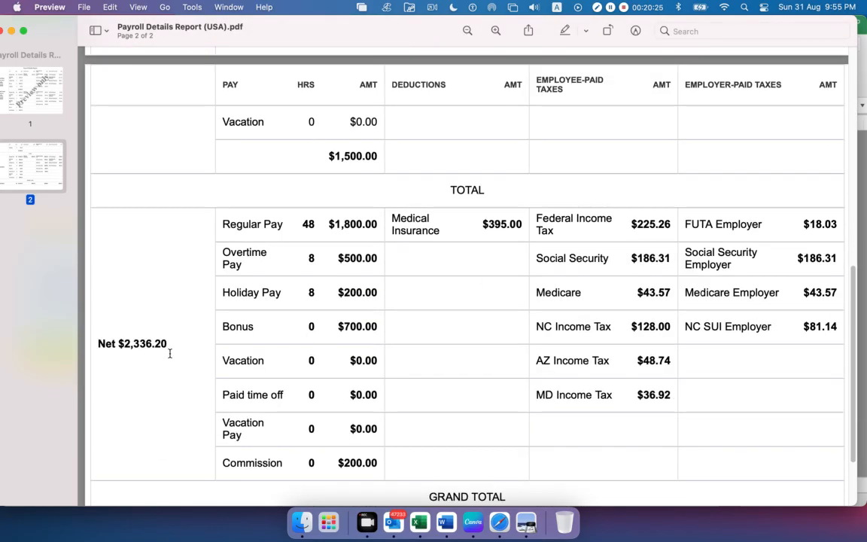
drag(169, 345, 90, 345)
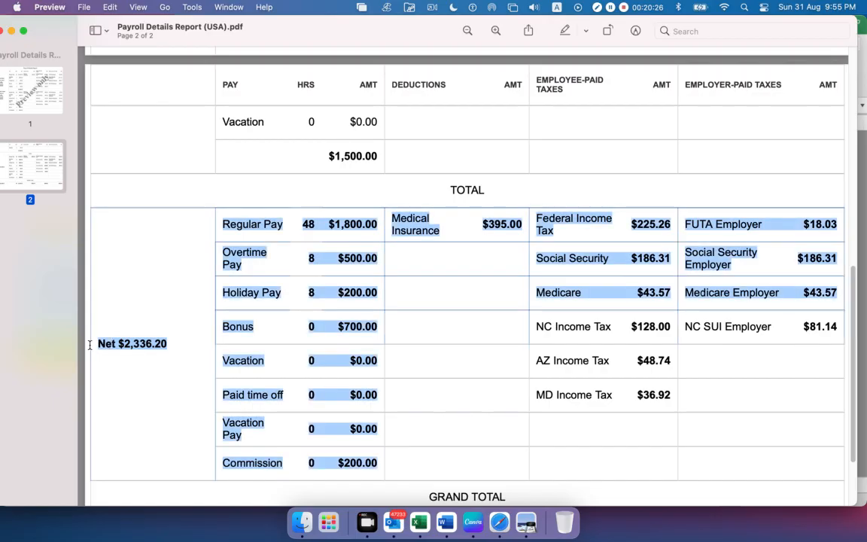
click(135, 383)
key(super+Tab)
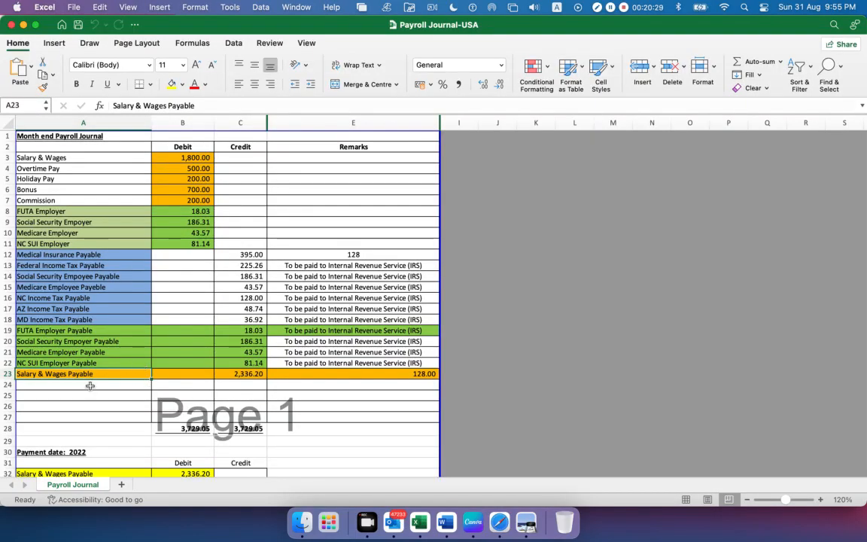
click(249, 375)
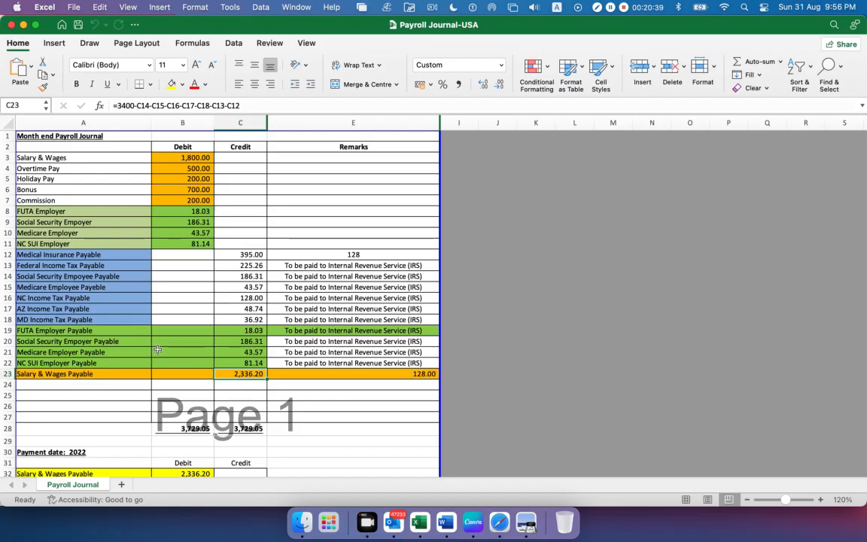
Select the Medical Insurance Payable entry and its credit amount, then all the payable accounts A12:A23
click(68, 255)
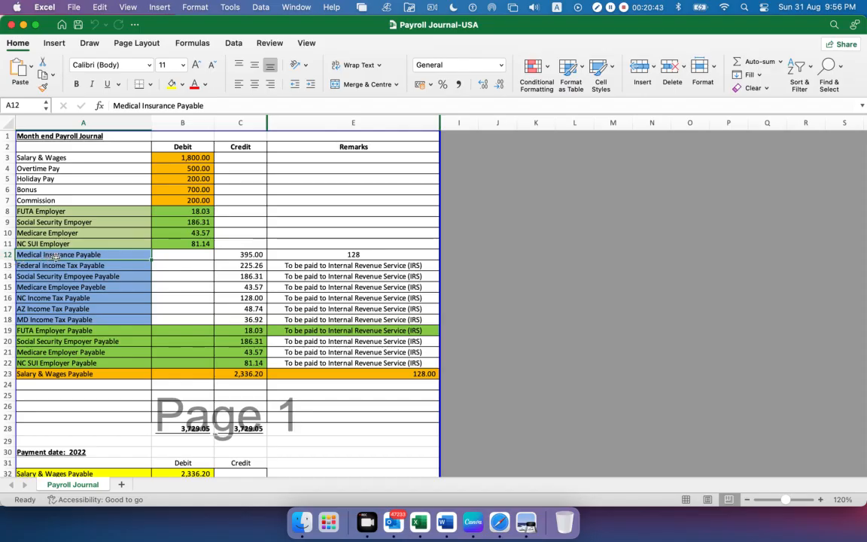
click(256, 255)
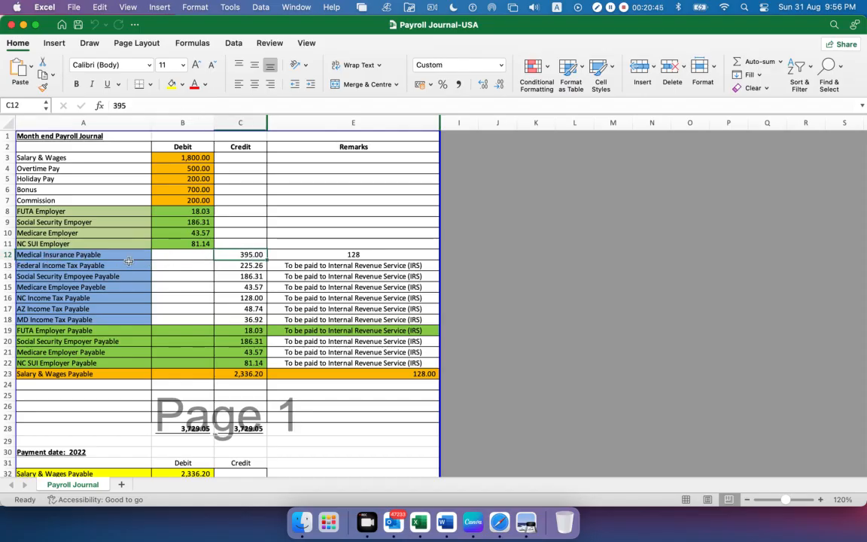
drag(124, 255, 124, 373)
Examine the salary payment entry against Salary & Wages Payable in A23, selecting its account names, debit B32 and Bank/Cash credit C33
scroll(157, 333, down, 3)
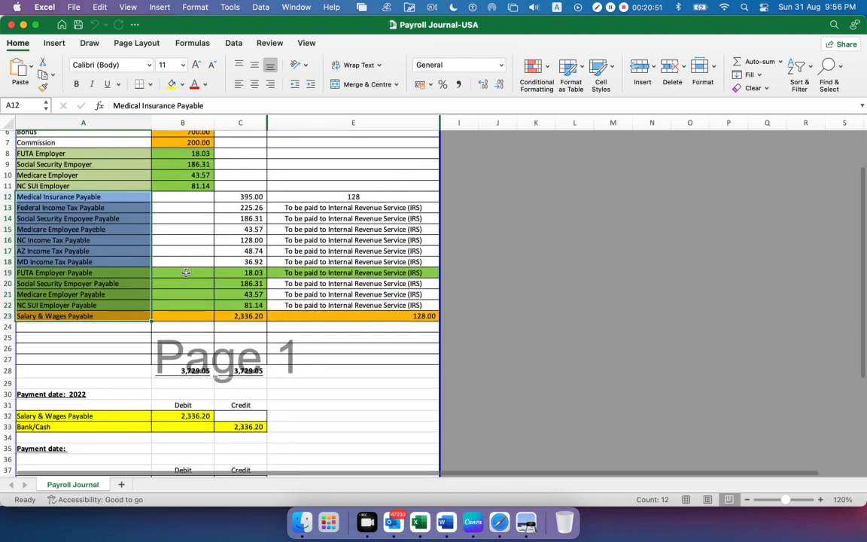
scroll(185, 271, down, 4)
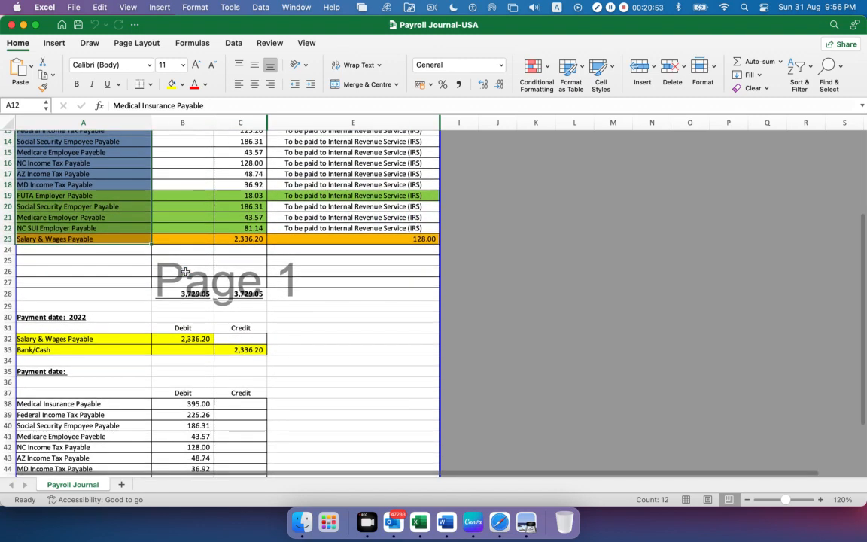
scroll(184, 271, down, 8)
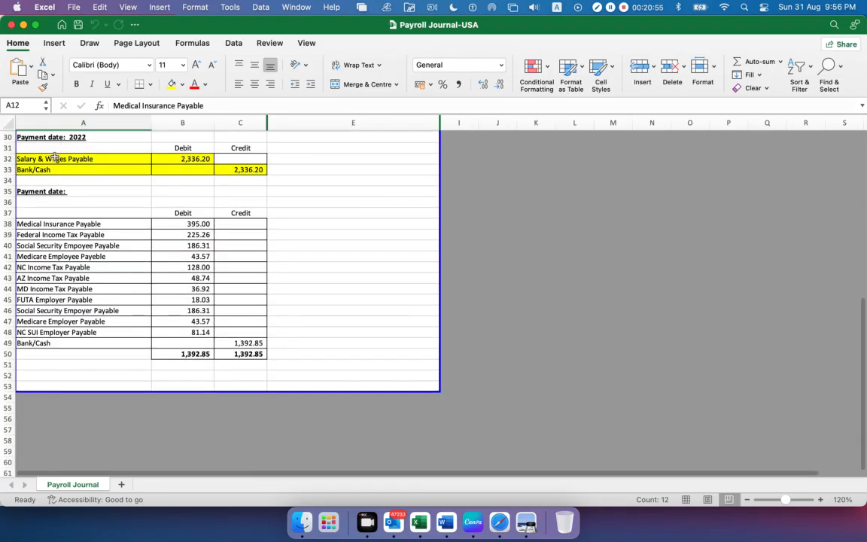
drag(54, 158, 55, 178)
scroll(231, 278, up, 3)
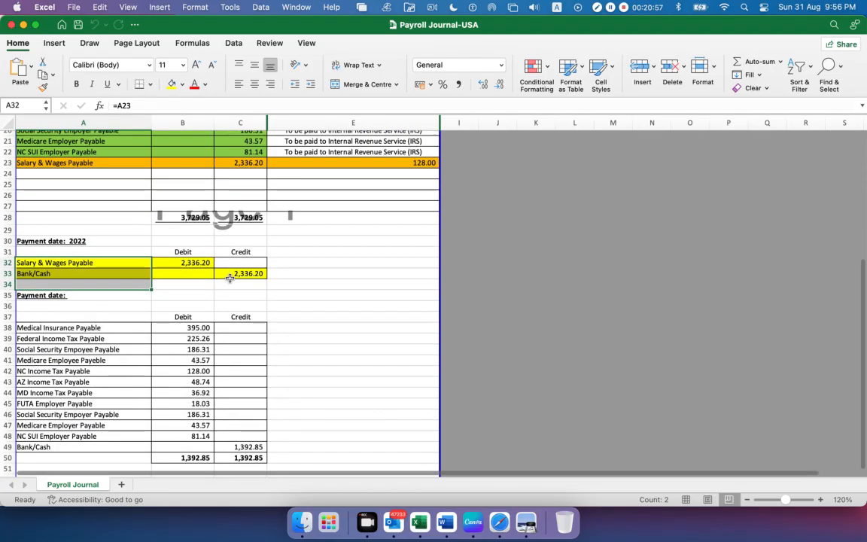
click(195, 287)
click(48, 163)
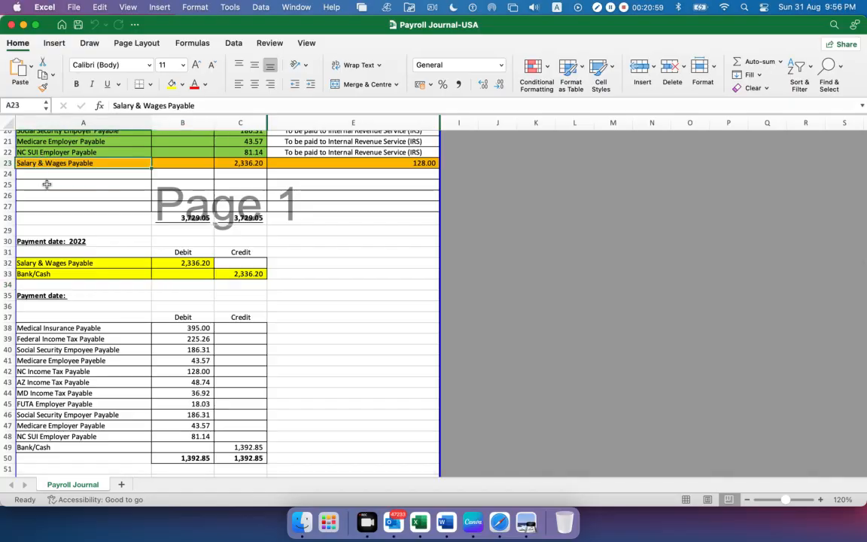
click(43, 276)
click(194, 265)
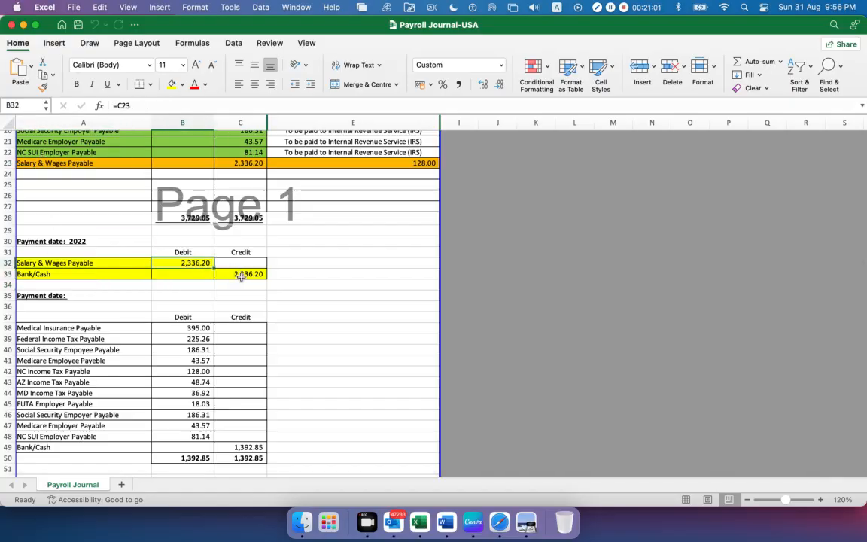
click(240, 277)
Select the insurance and tax payable accounts A12:A22, then the Bank/Cash credit amount C49 in their payment entry
scroll(186, 301, down, 1)
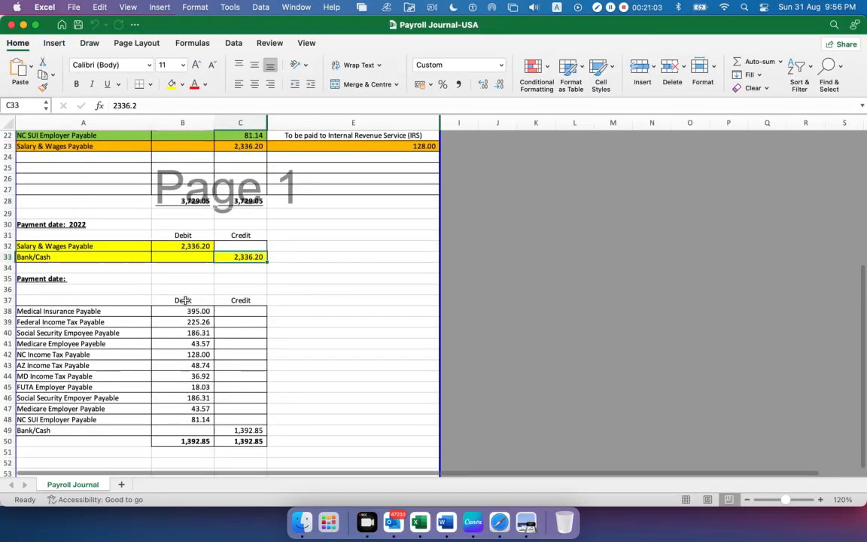
scroll(184, 301, down, 5)
scroll(185, 299, up, 10)
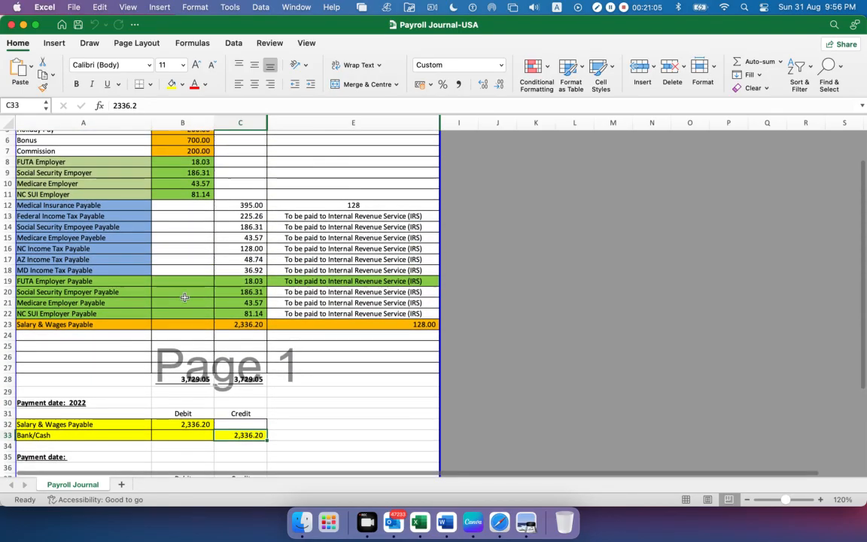
drag(83, 205, 98, 313)
scroll(125, 251, down, 5)
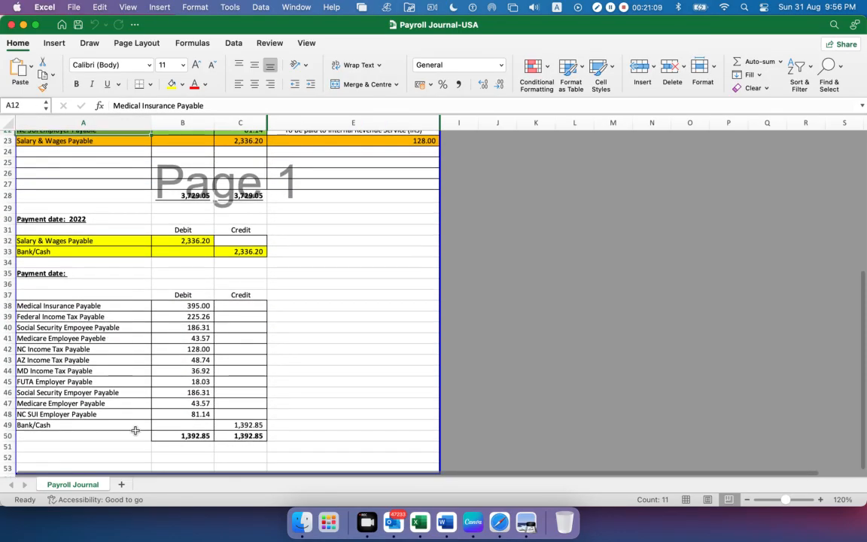
click(230, 425)
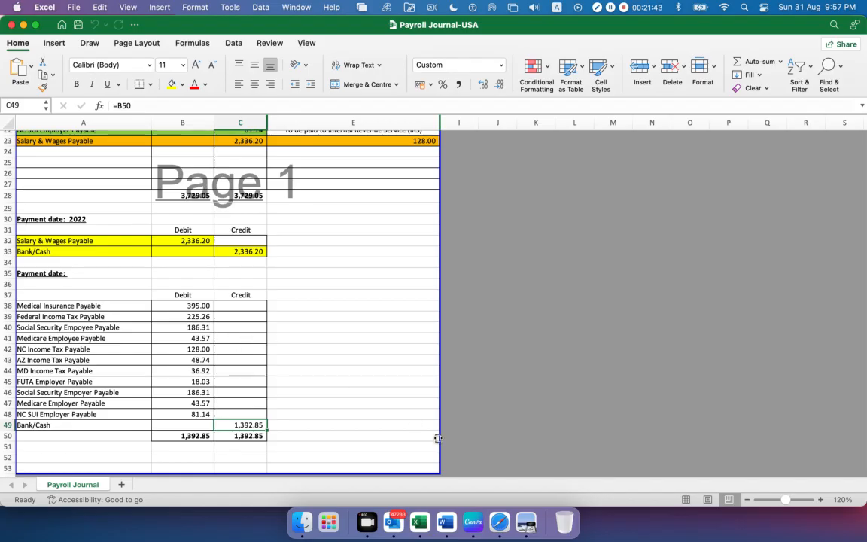
Switch to Safari, sign back in to QuickBooks Online with the saved account and its password, and open the Delta Healthcare 6040 company
scroll(299, 347, up, 8)
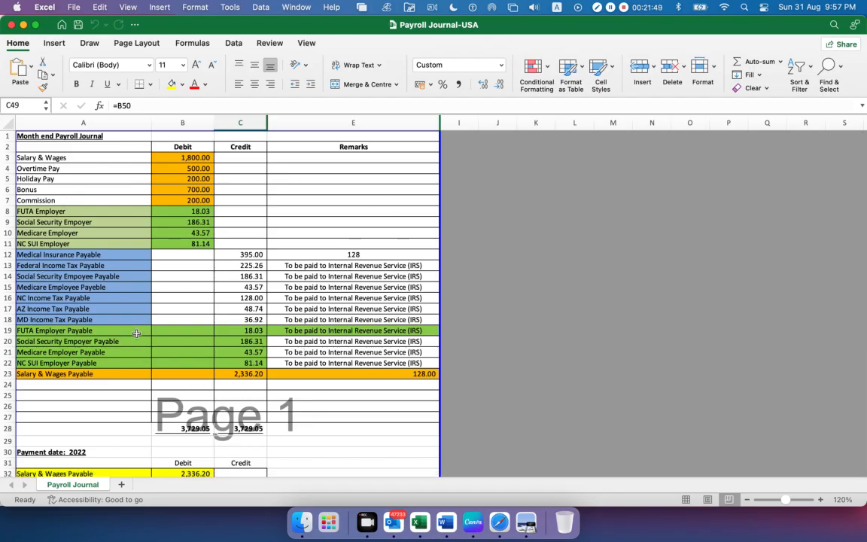
click(493, 516)
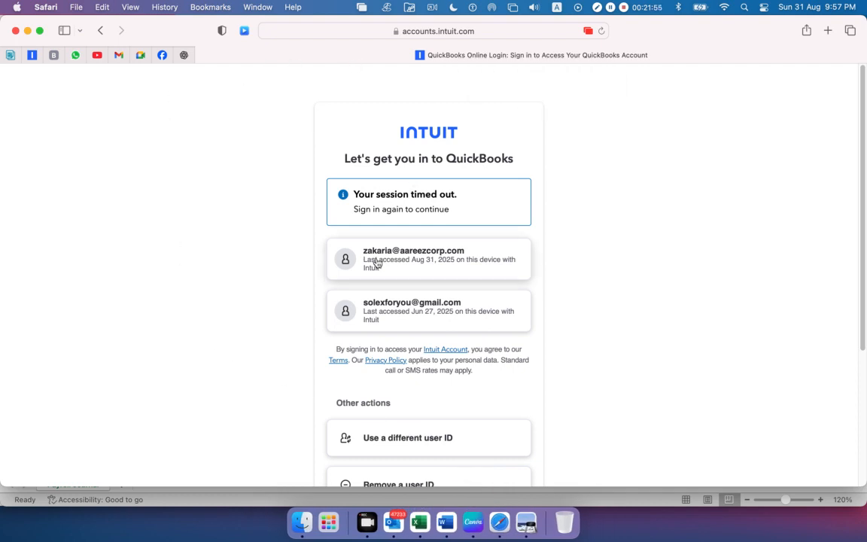
click(402, 258)
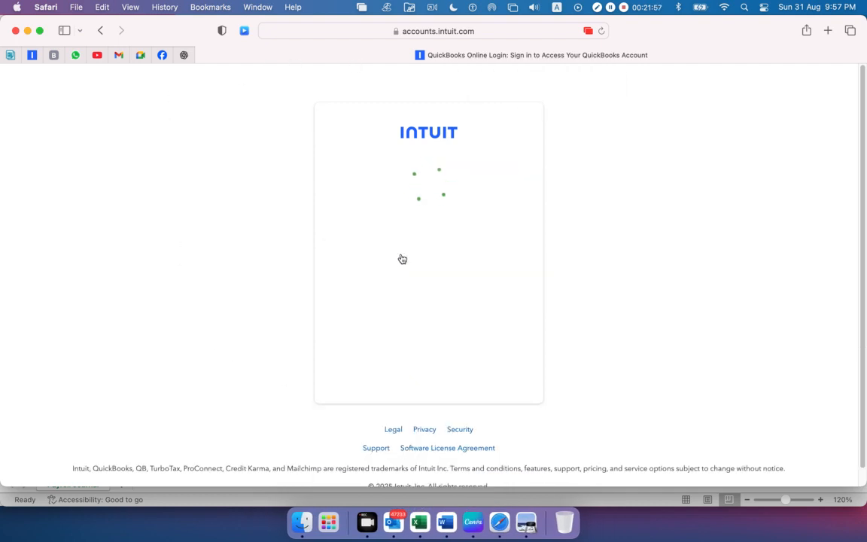
click(400, 255)
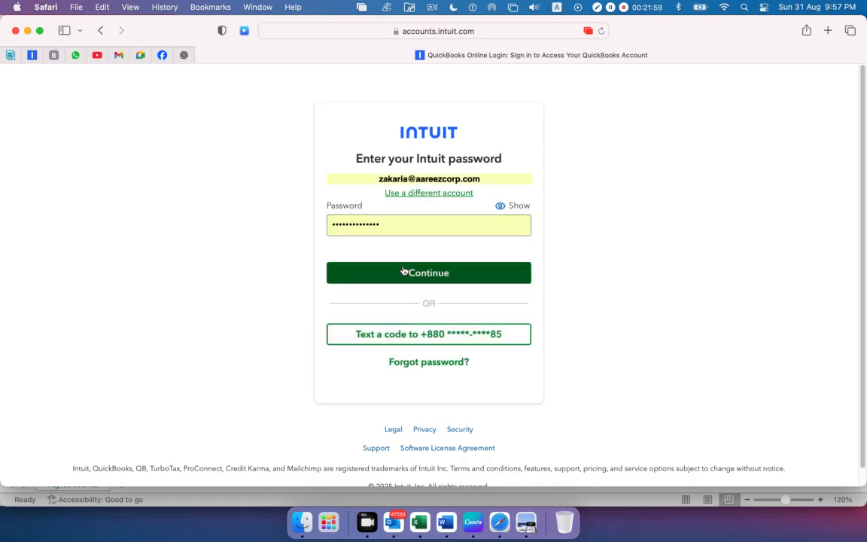
click(403, 272)
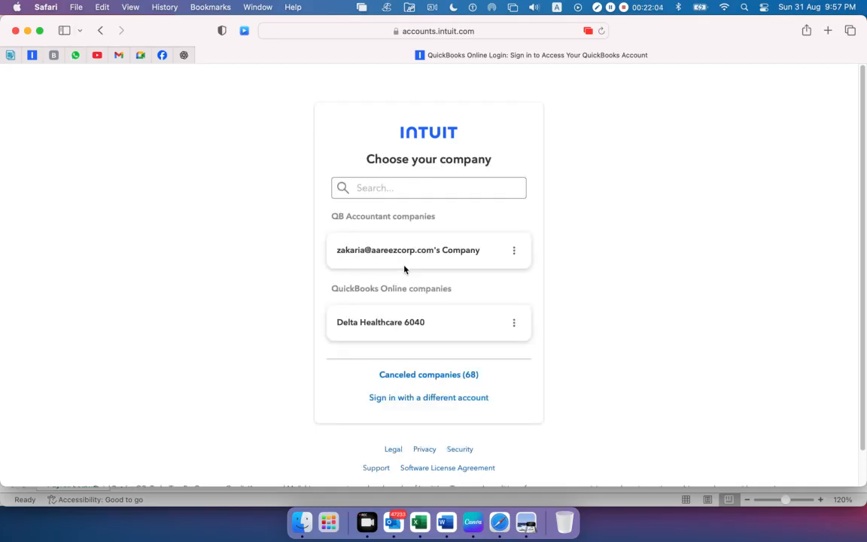
click(397, 332)
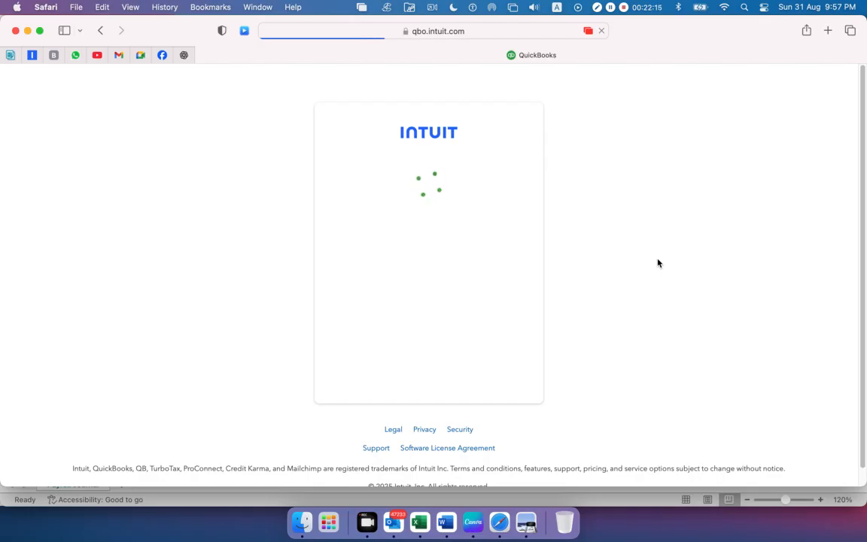
Switch to Excel, select the month-end payroll journal lines A3:E23, review the payment entries below, and clear the selection
click(419, 522)
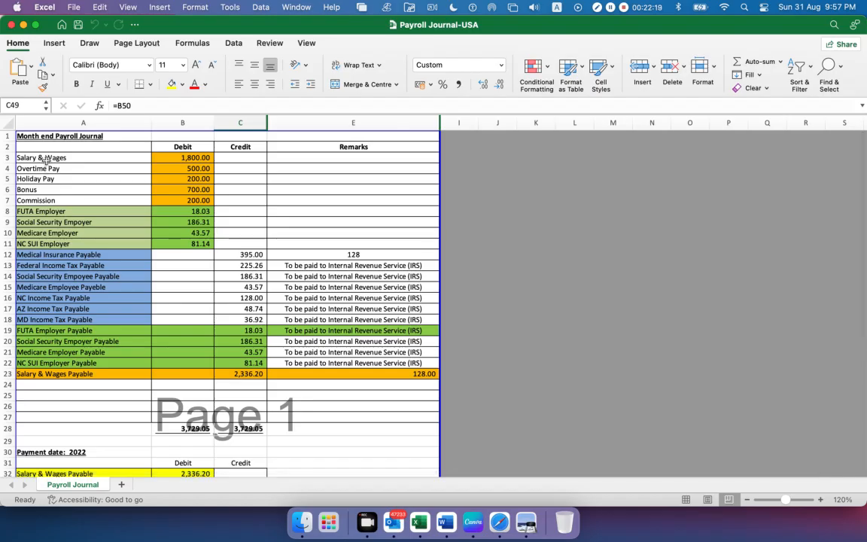
drag(45, 157, 354, 374)
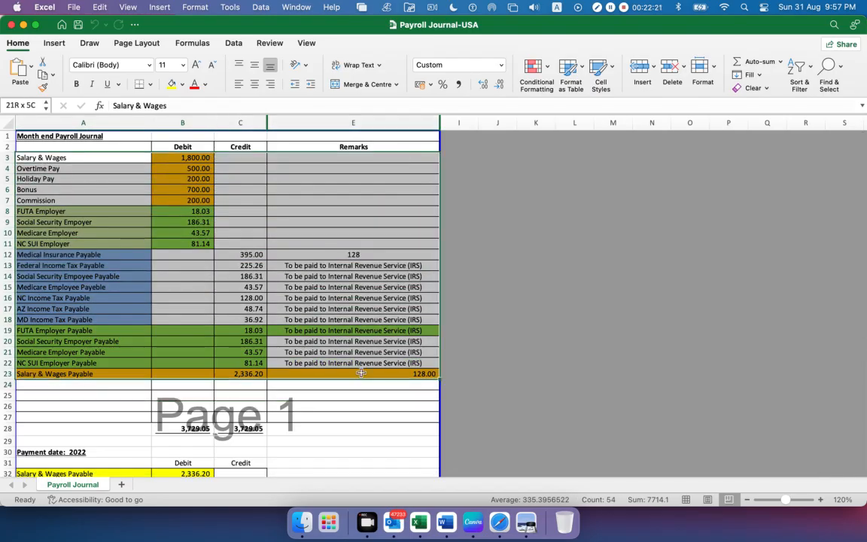
scroll(245, 288, down, 10)
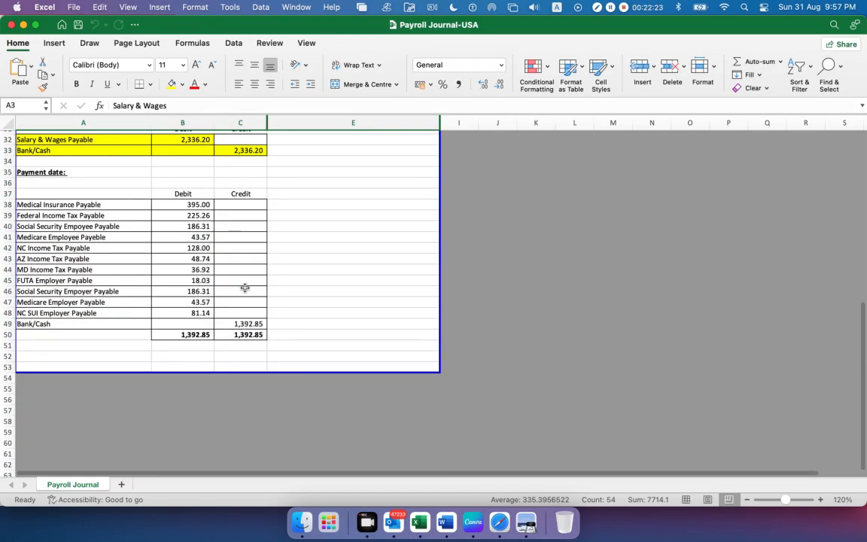
scroll(248, 289, up, 9)
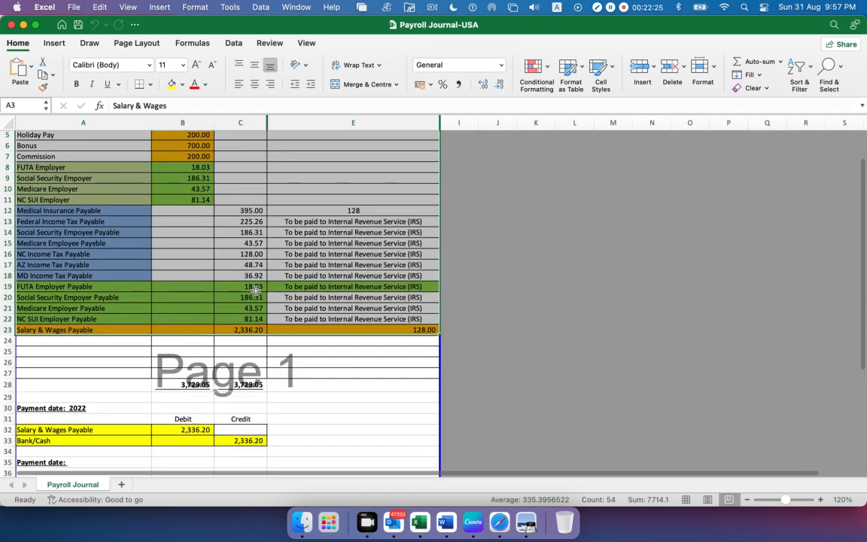
scroll(256, 289, down, 4)
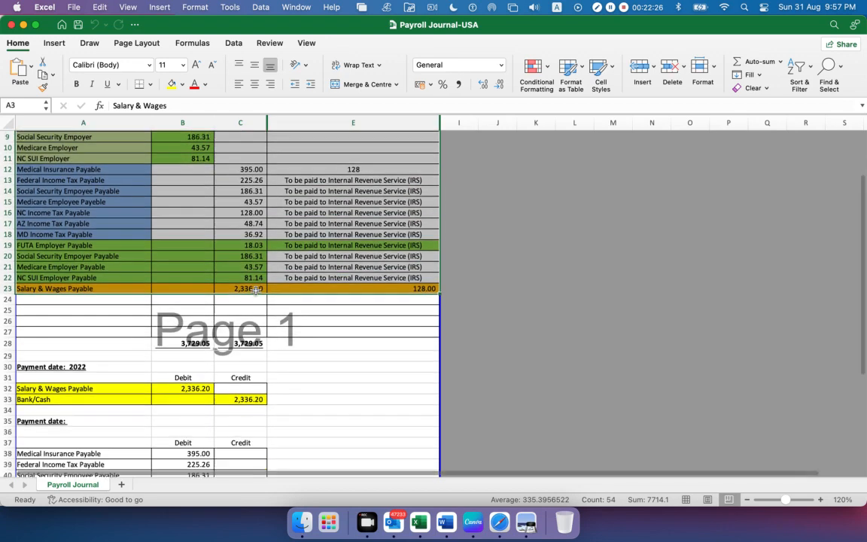
scroll(283, 321, up, 5)
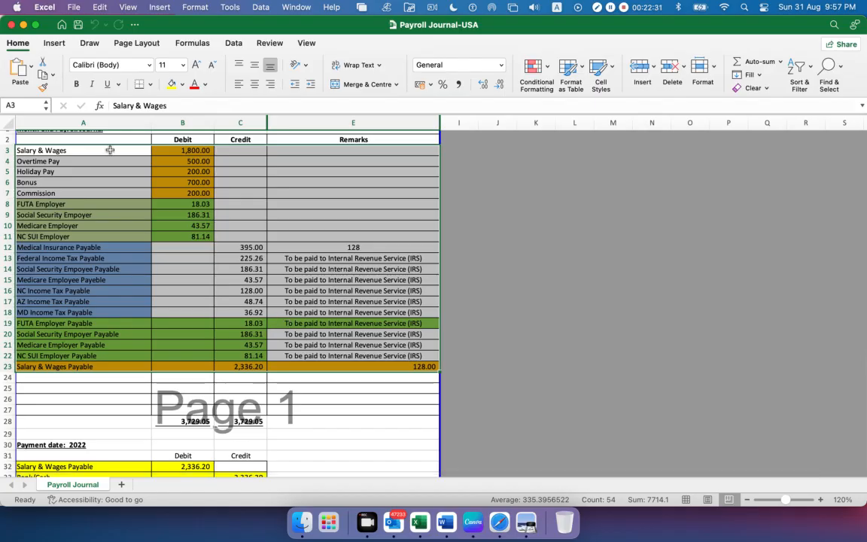
click(328, 214)
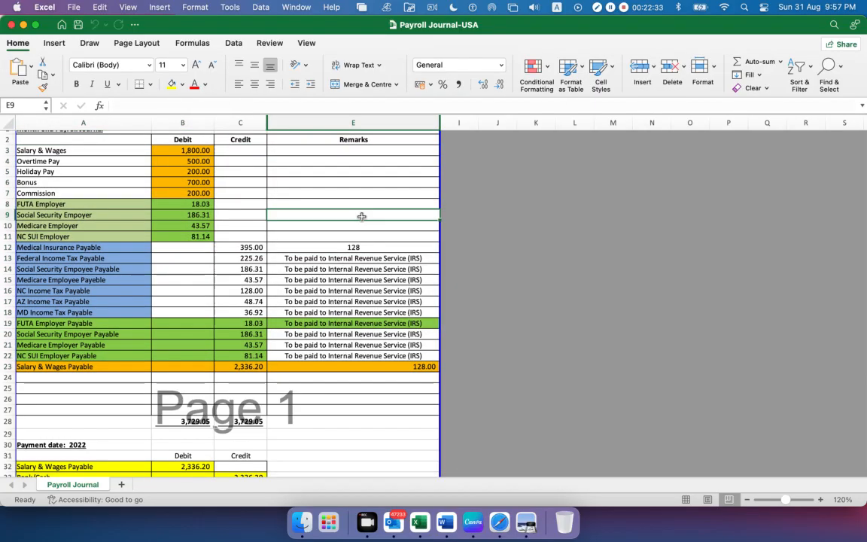
Switch to Safari and look through the participant list of the Google Meet call
click(495, 518)
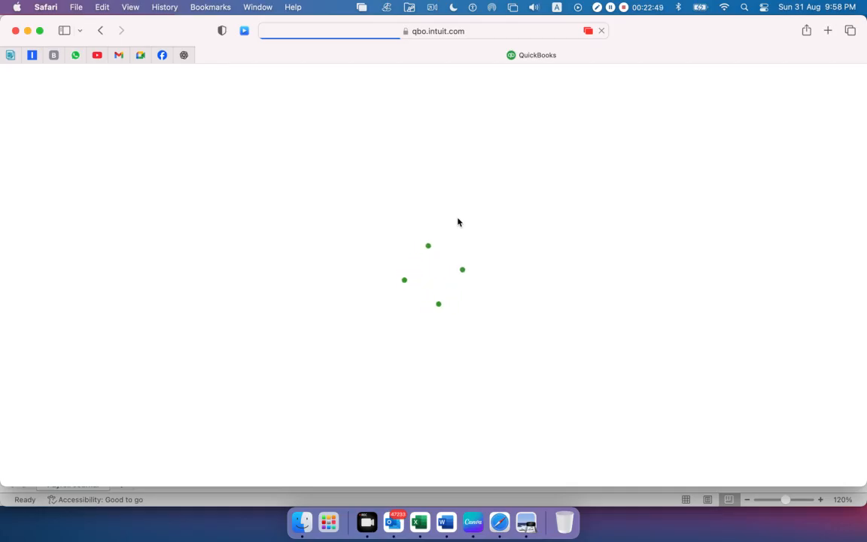
click(141, 56)
scroll(702, 296, down, 3)
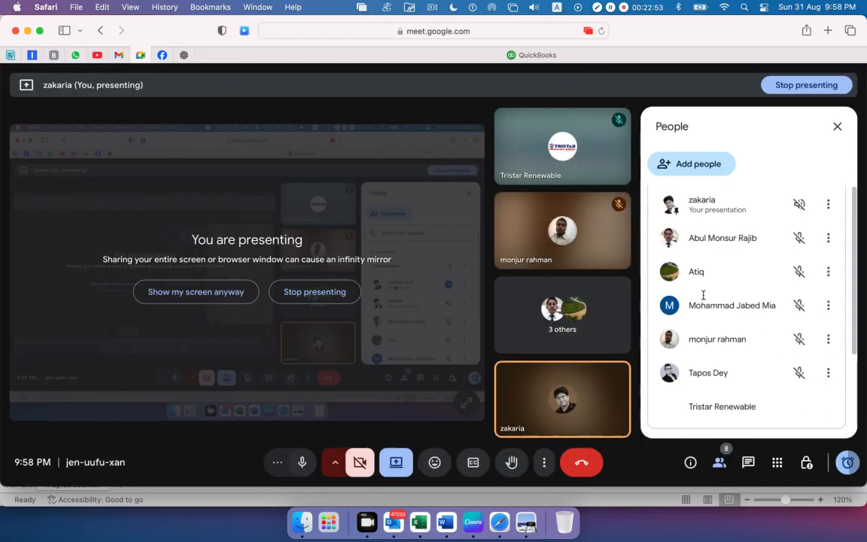
scroll(704, 295, up, 5)
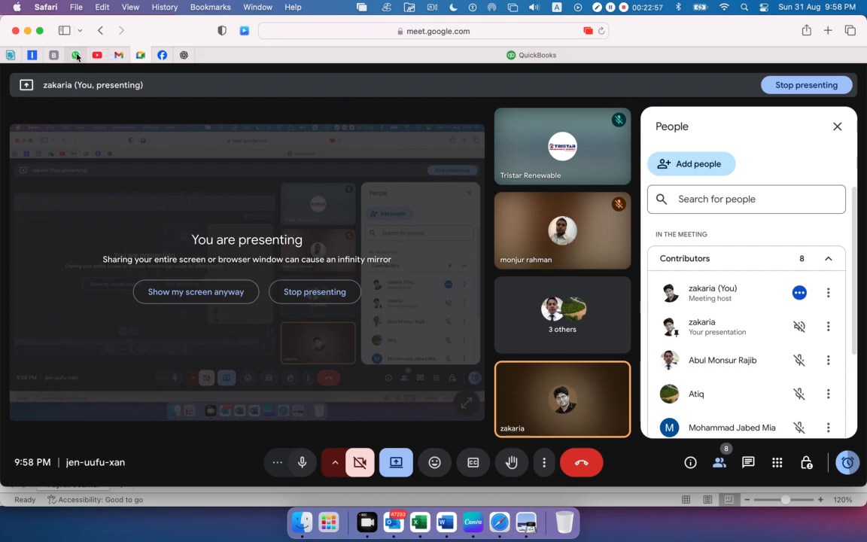
Return to QuickBooks, dismiss the app tour and account-linking prompts, open a new journal entry, and highlight its heading
click(291, 57)
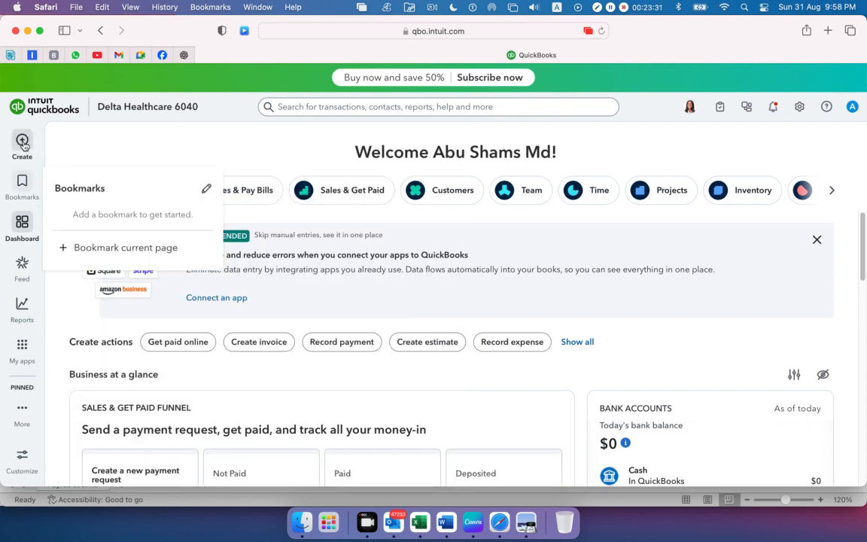
click(22, 144)
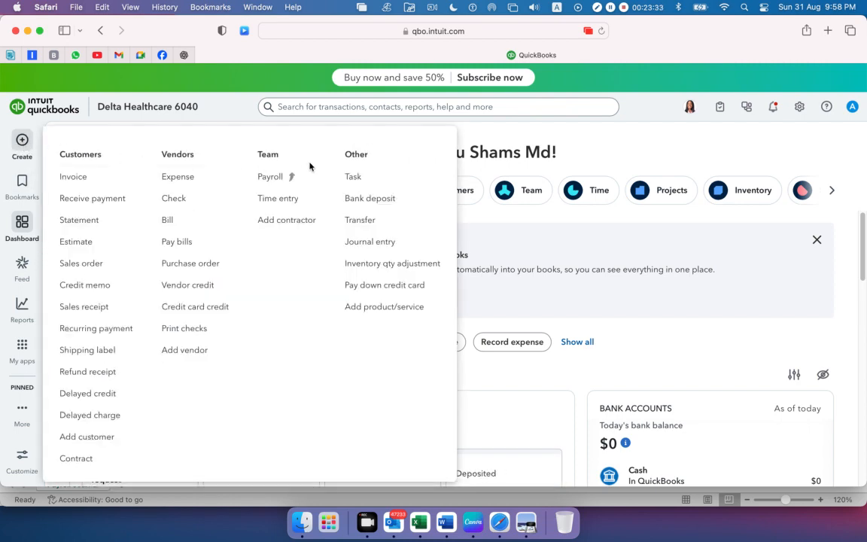
click(377, 243)
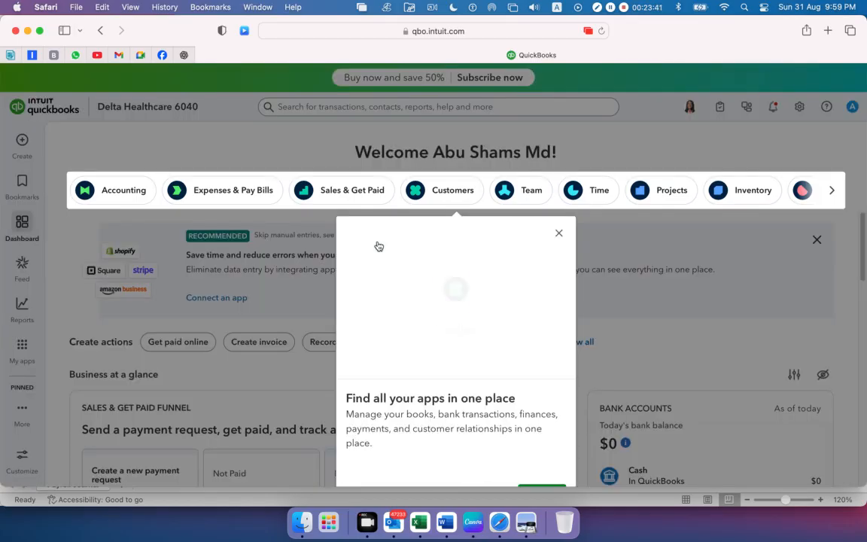
click(558, 233)
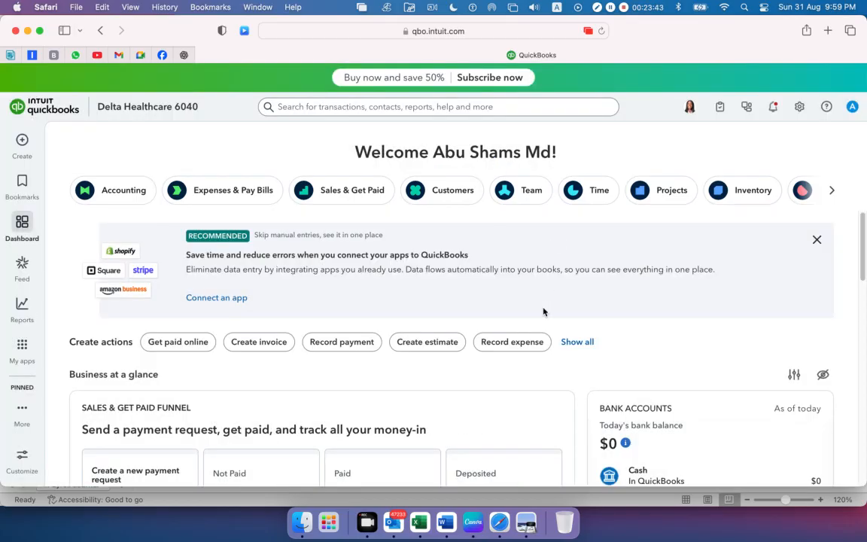
click(23, 141)
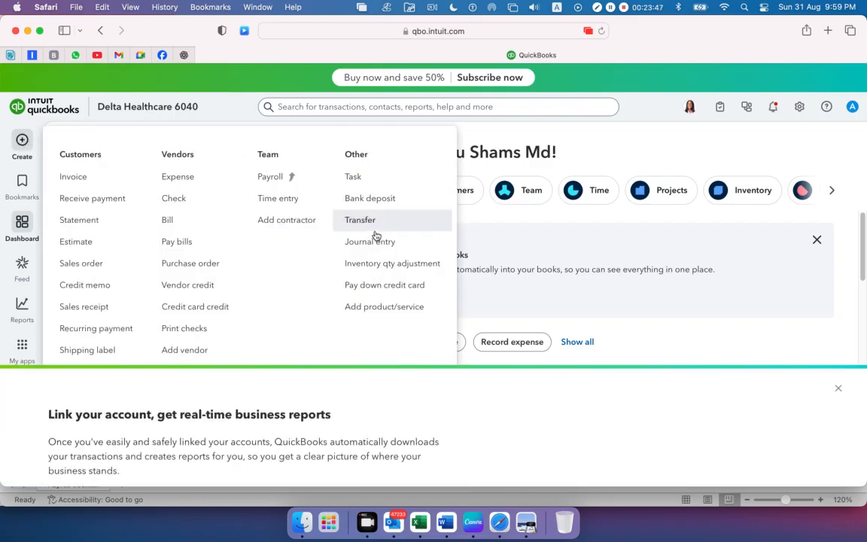
click(375, 246)
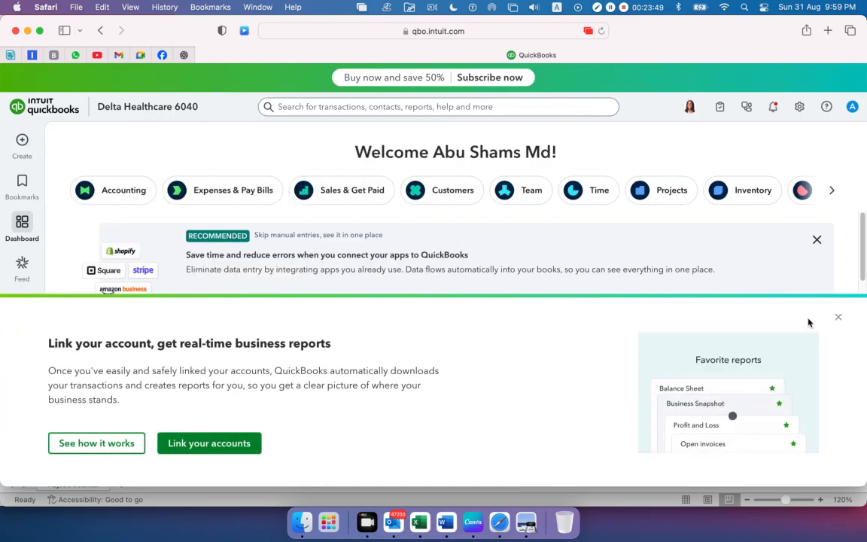
click(838, 318)
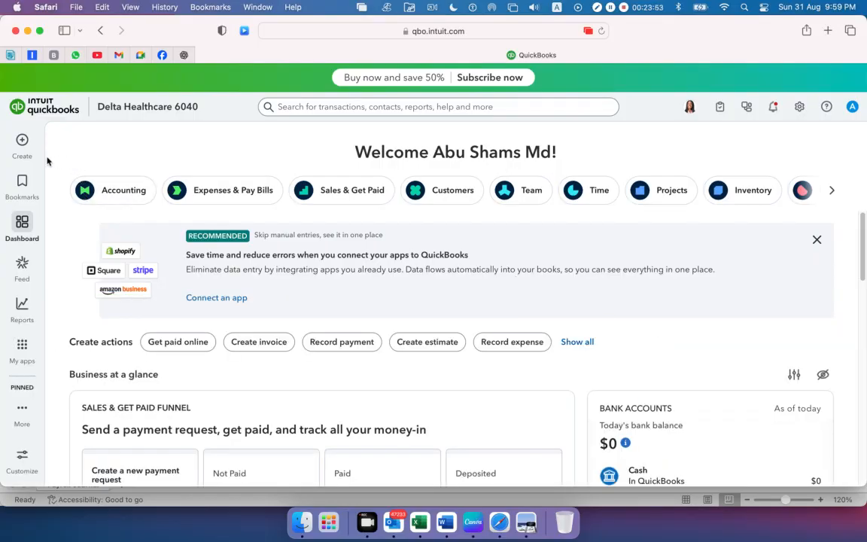
click(22, 140)
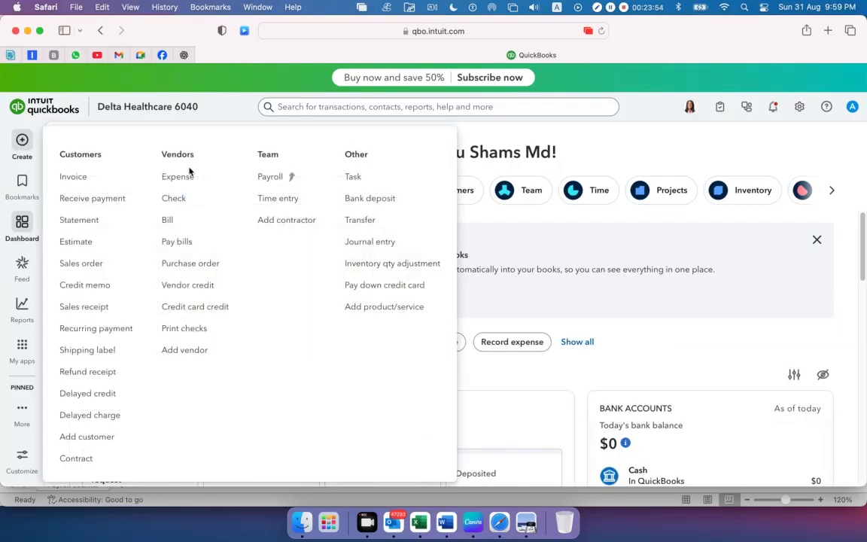
click(395, 246)
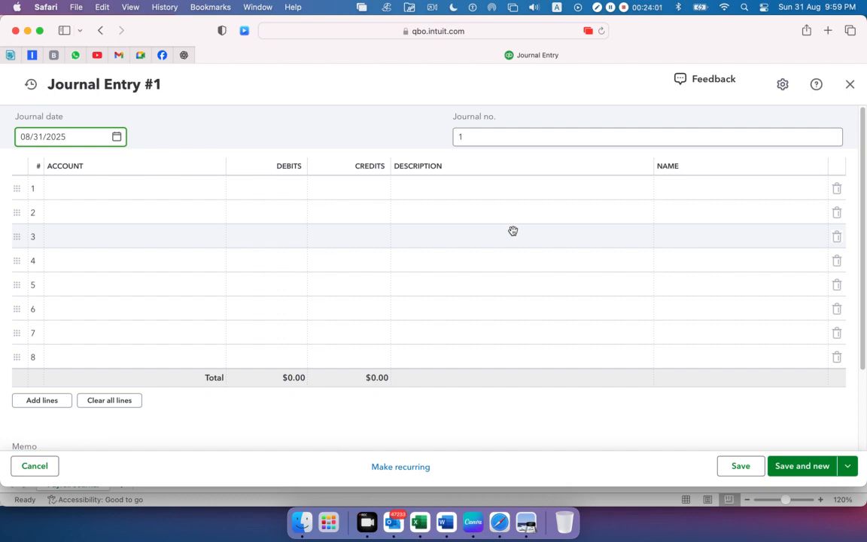
drag(167, 82, 114, 113)
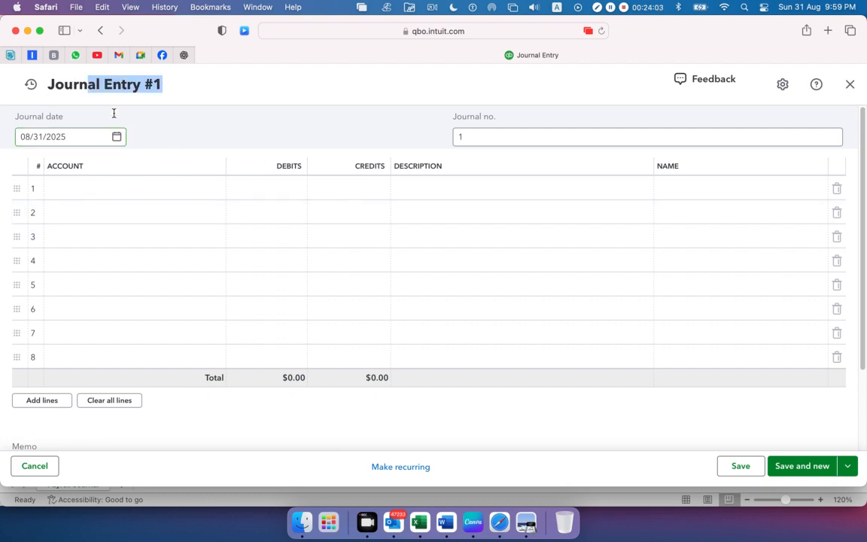
Switch to Preview and highlight the first employee's pay date in the Payroll Details Report
click(525, 527)
scroll(170, 304, up, 10)
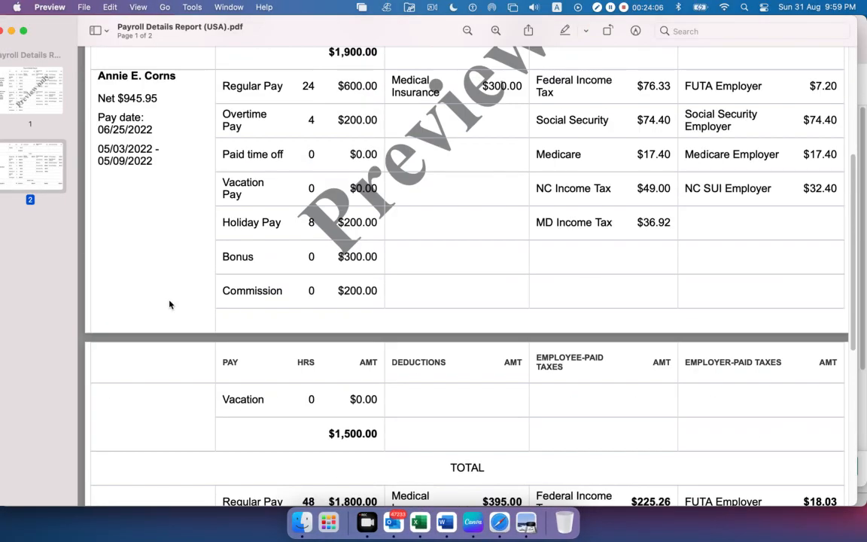
scroll(170, 304, up, 2)
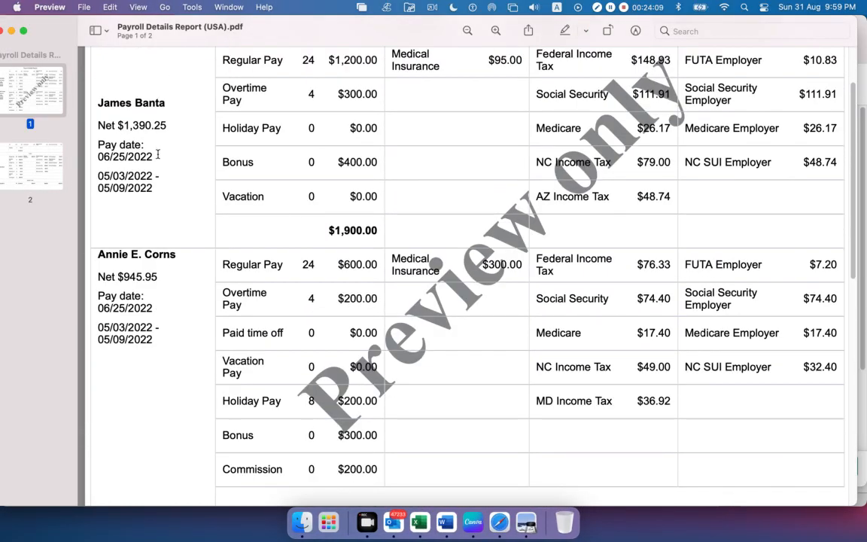
drag(157, 155, 91, 153)
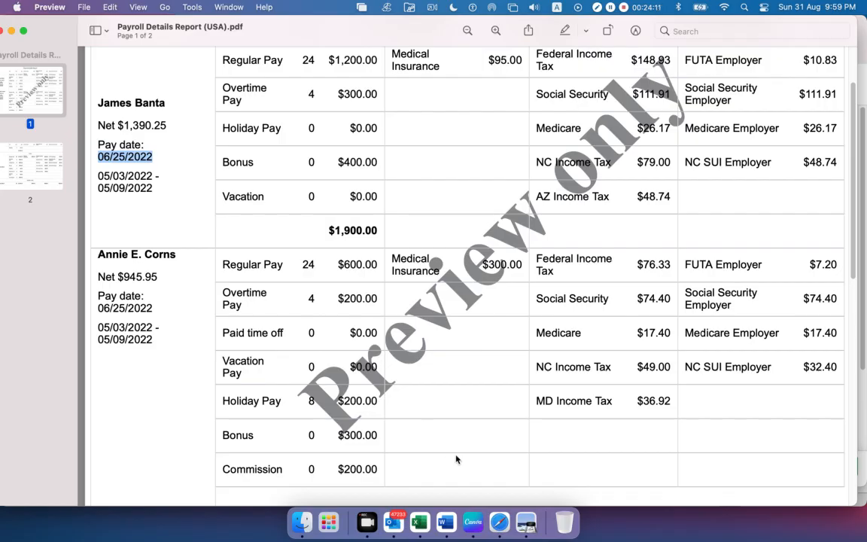
Check the month-end payroll journal in Excel and the pay date in Preview, and return to the journal entry in Safari
click(420, 521)
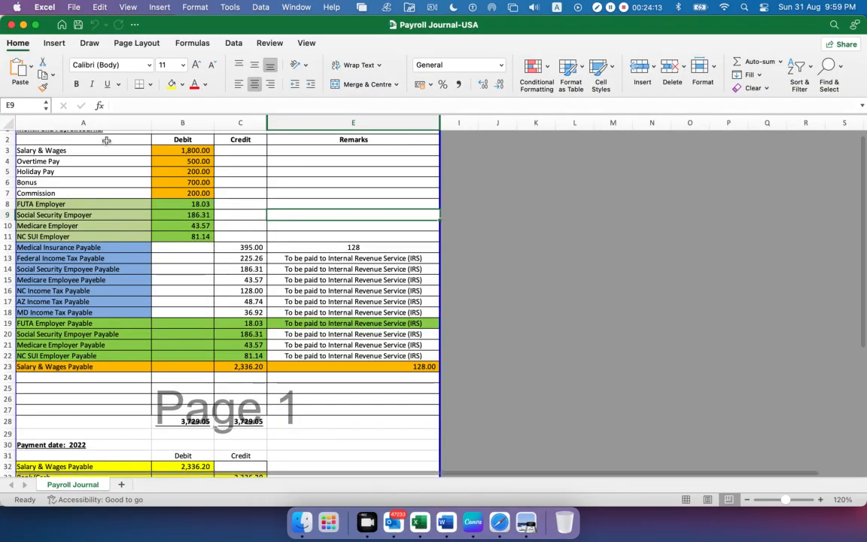
scroll(99, 278, up, 3)
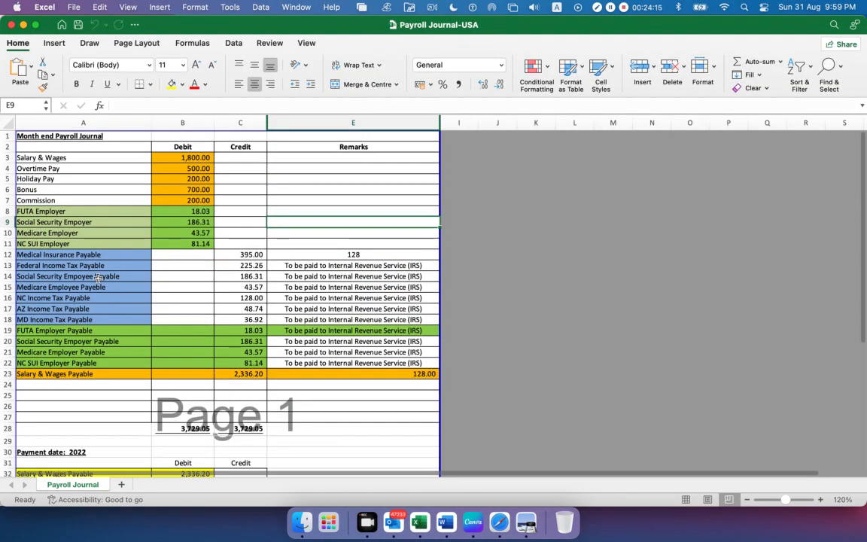
right_click(445, 511)
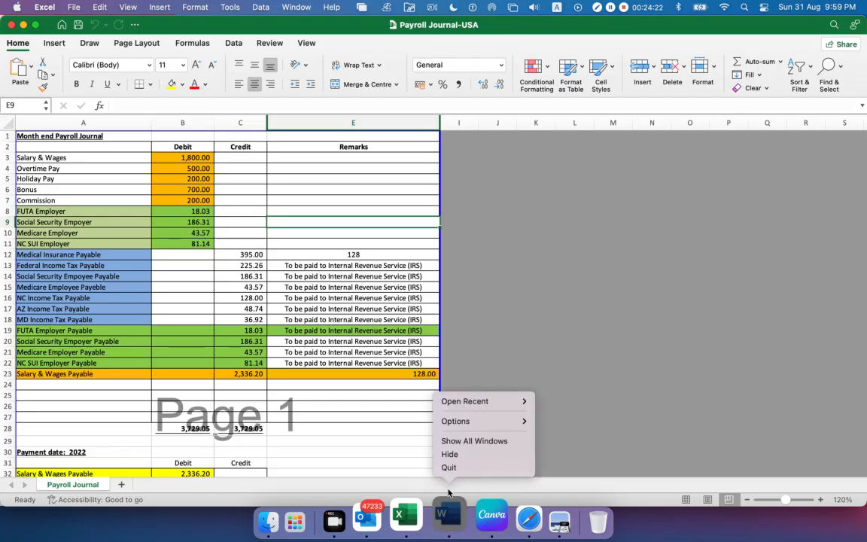
click(528, 534)
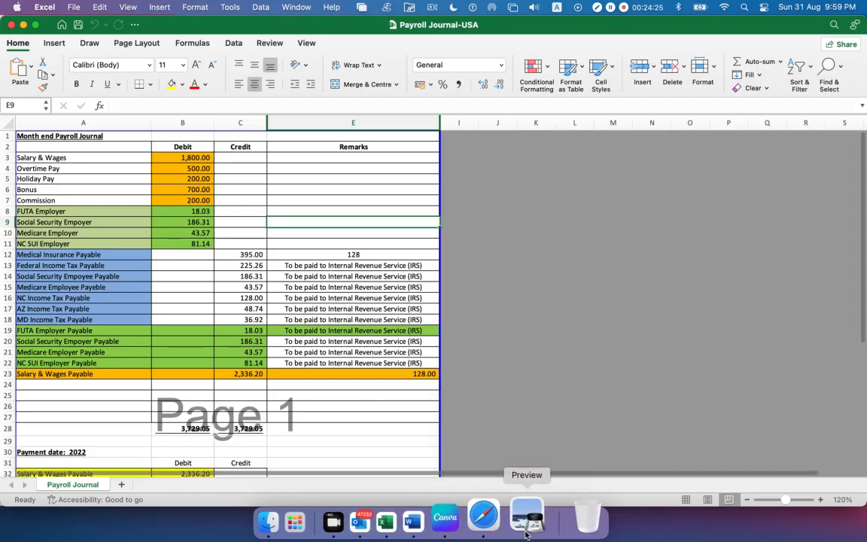
click(525, 534)
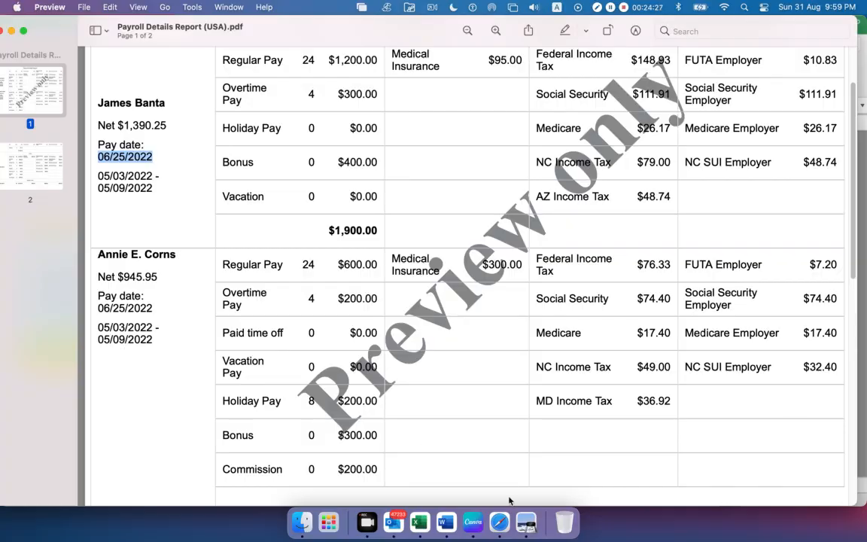
click(499, 522)
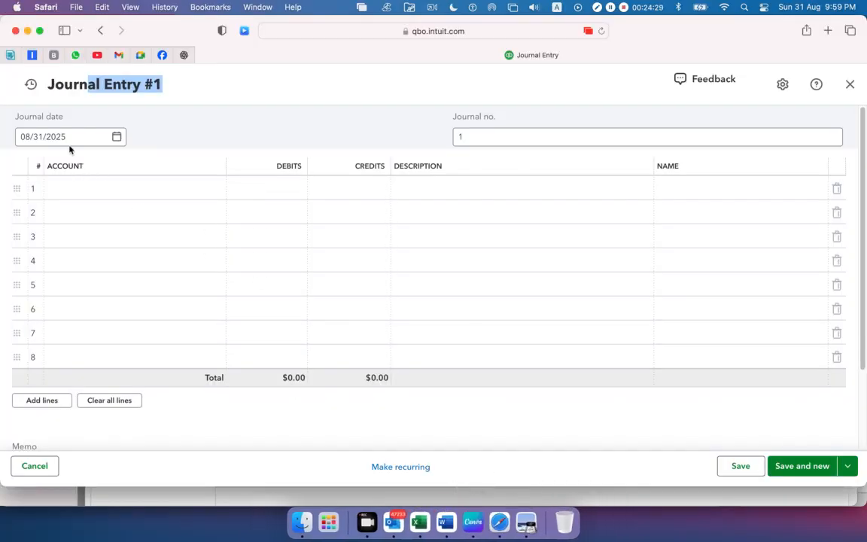
Set the journal date to 06/25/2022
click(118, 138)
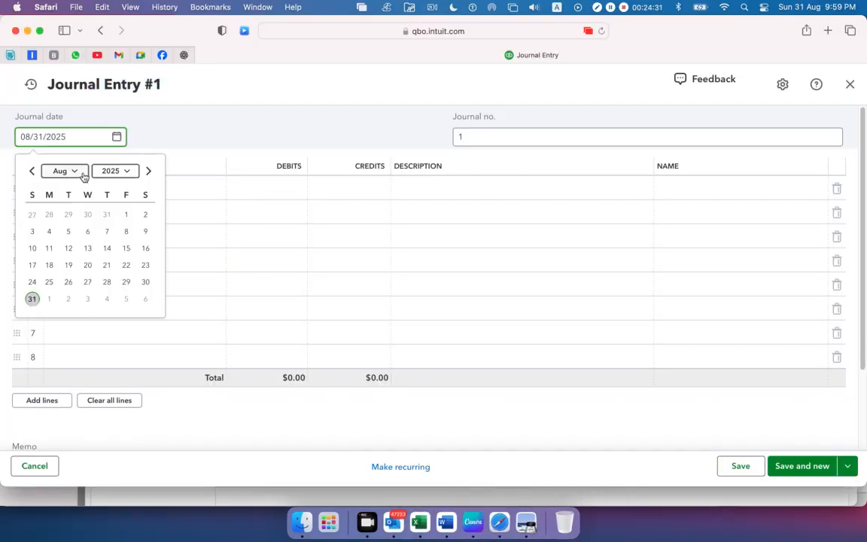
click(130, 172)
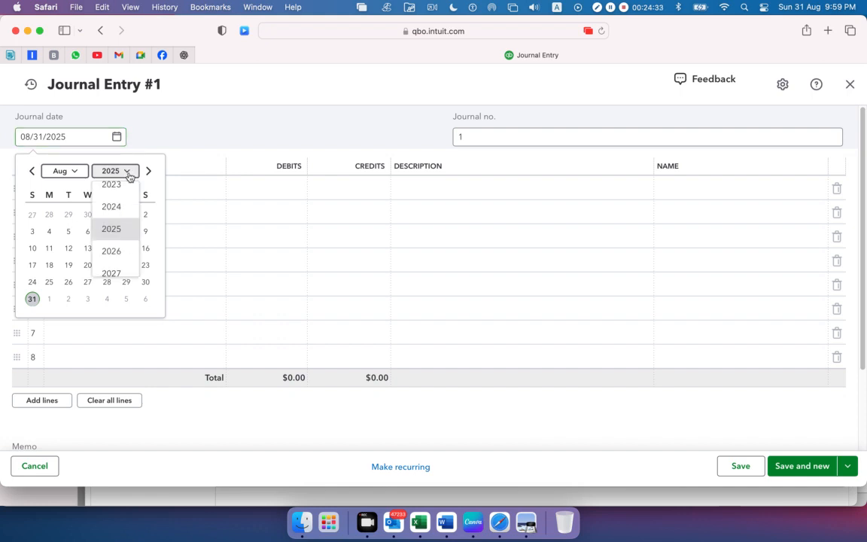
scroll(120, 200, up, 2)
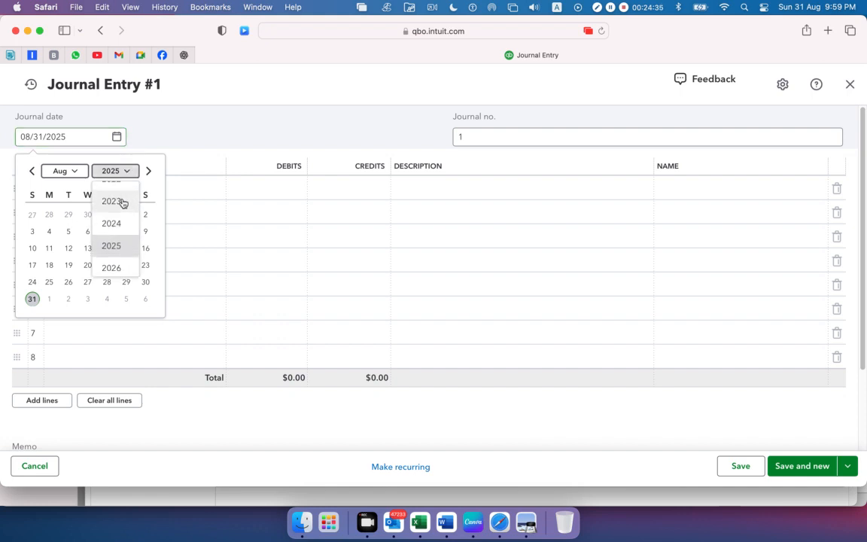
scroll(122, 203, up, 2)
click(112, 213)
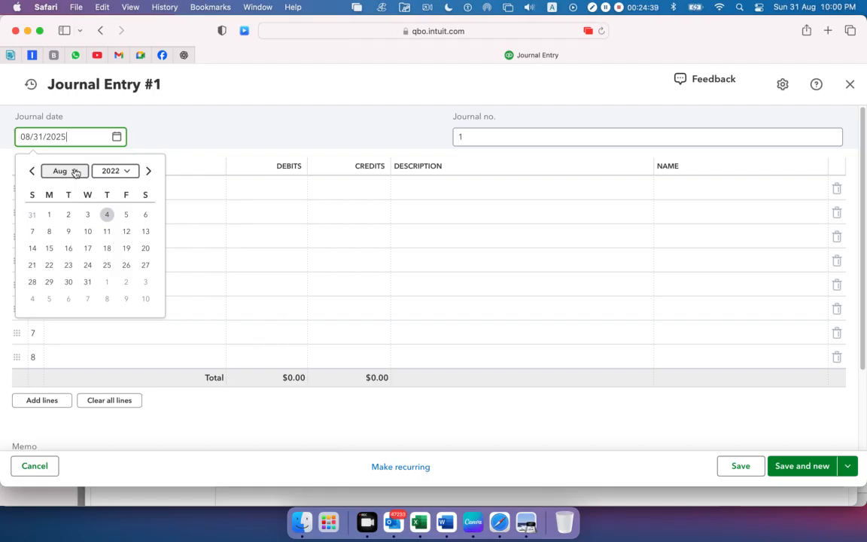
click(75, 173)
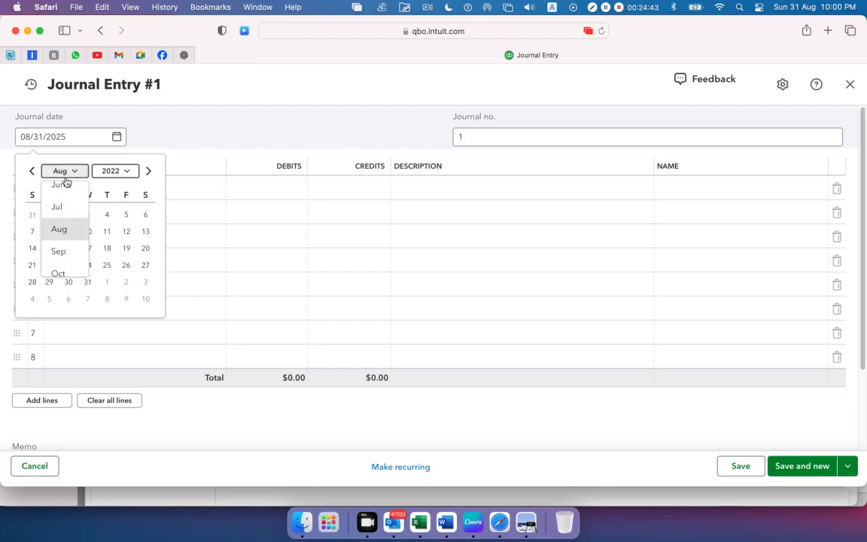
click(65, 186)
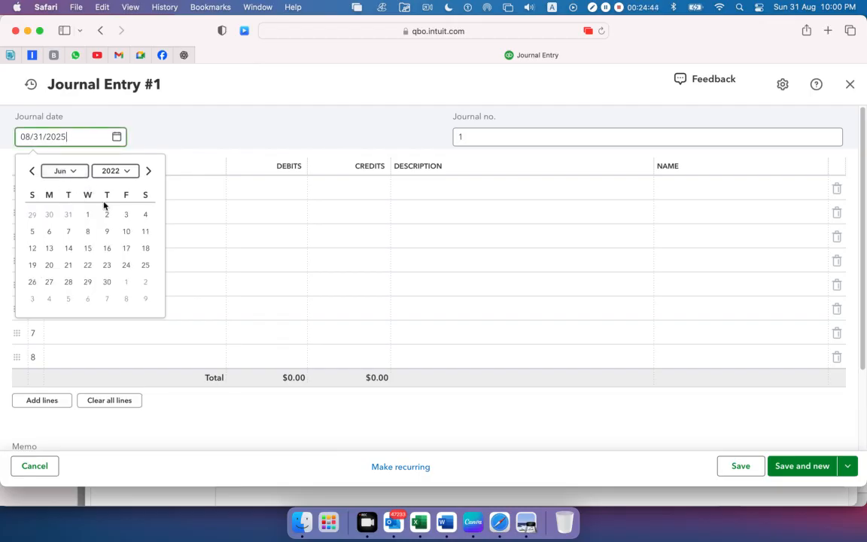
click(145, 265)
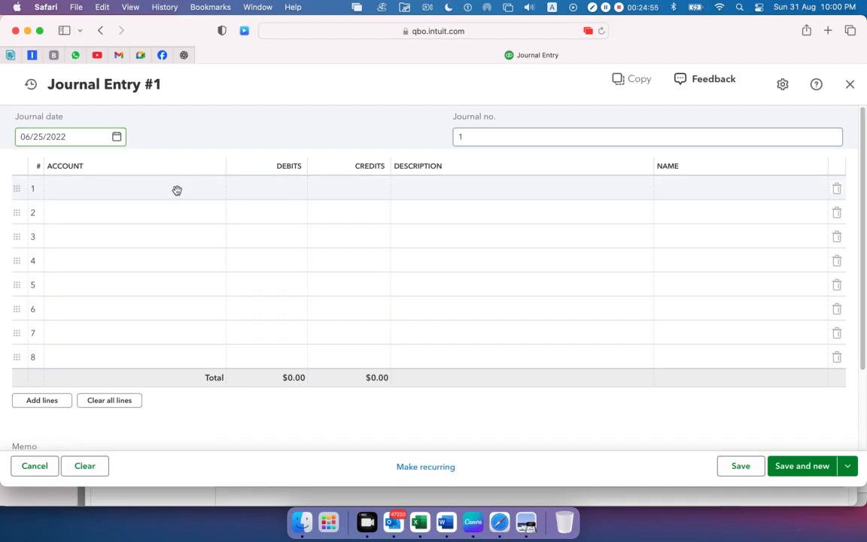
Copy the Salary & Wages name from cell A3 in Excel into the first journal line's account in Safari and start adding it as a new account
click(177, 191)
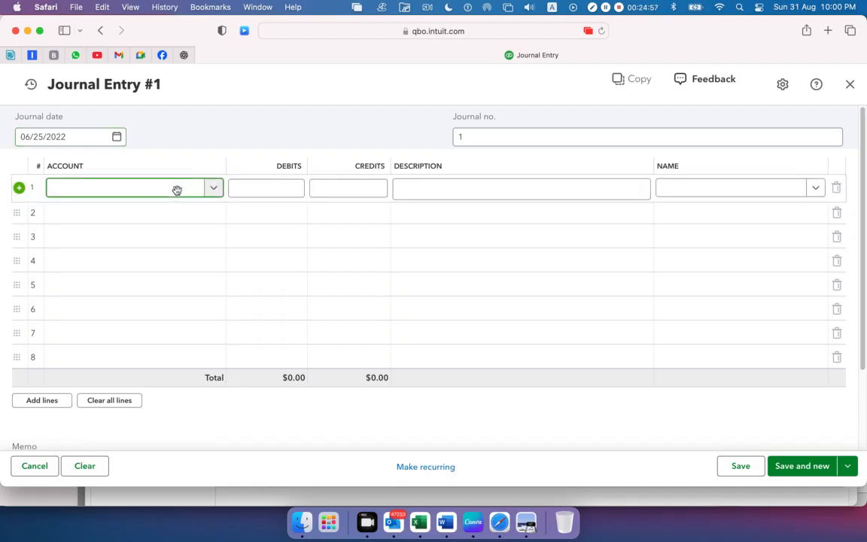
click(419, 527)
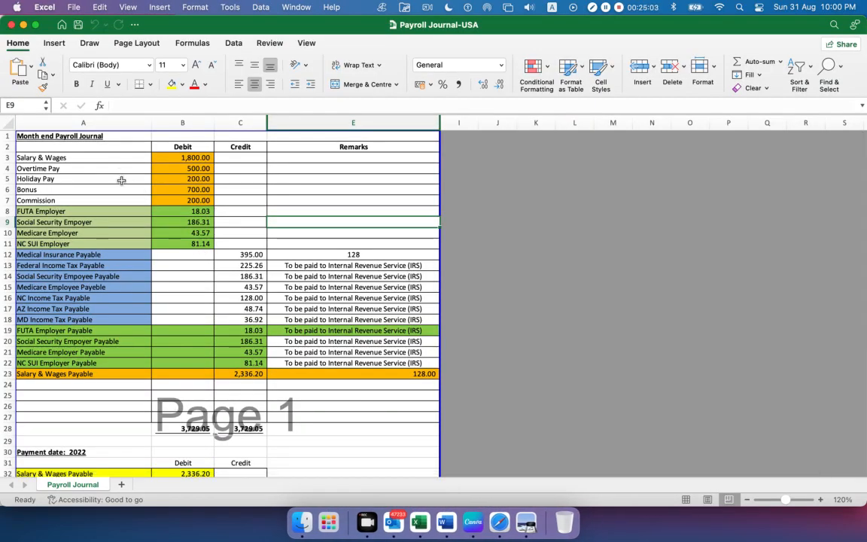
click(90, 156)
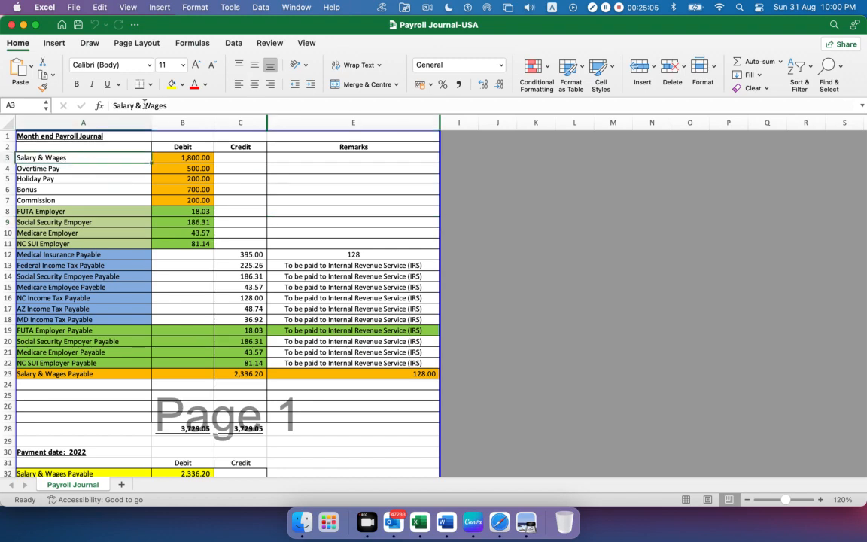
drag(179, 106, 111, 106)
key(super+c)
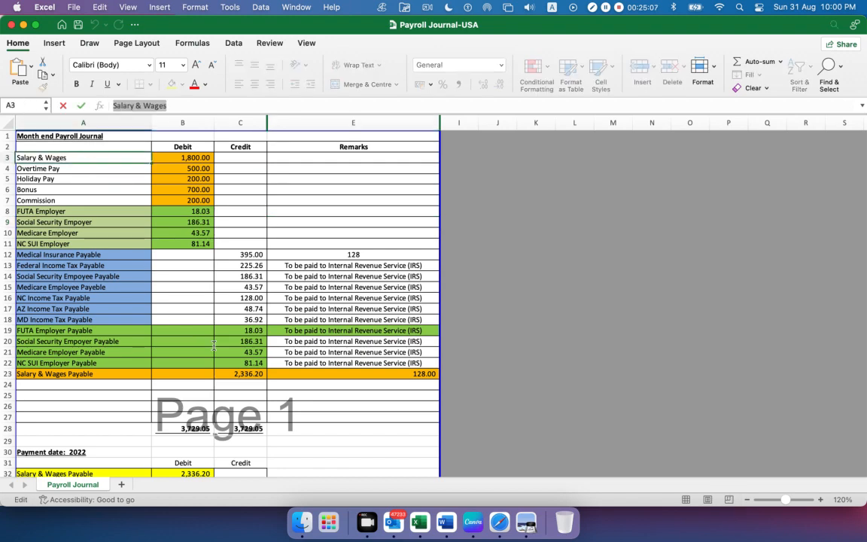
click(499, 524)
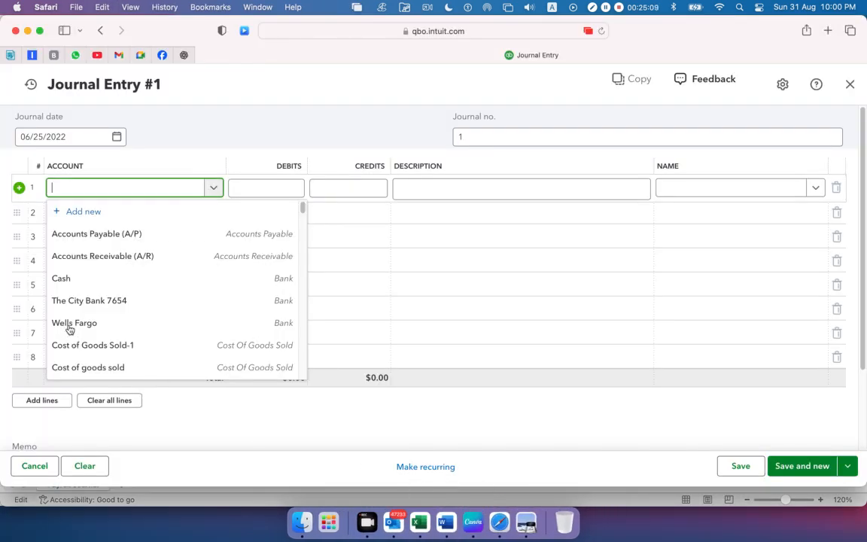
key(super+v)
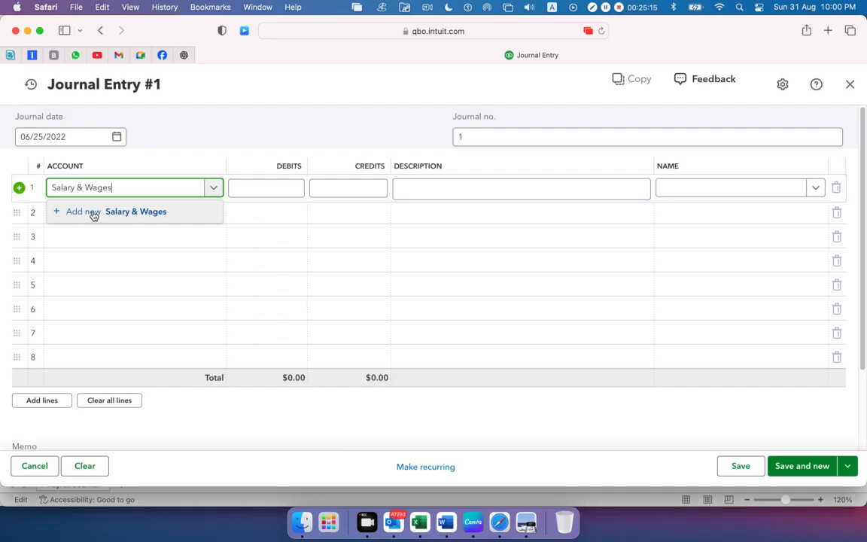
click(93, 214)
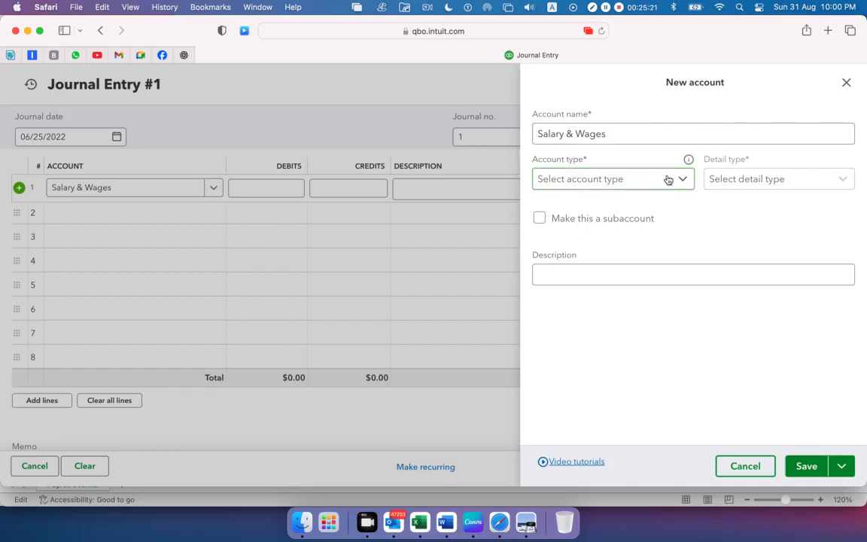
Switch to Excel, highlight the debit lines in A3:B11, and return to the new account form in Safari
click(411, 529)
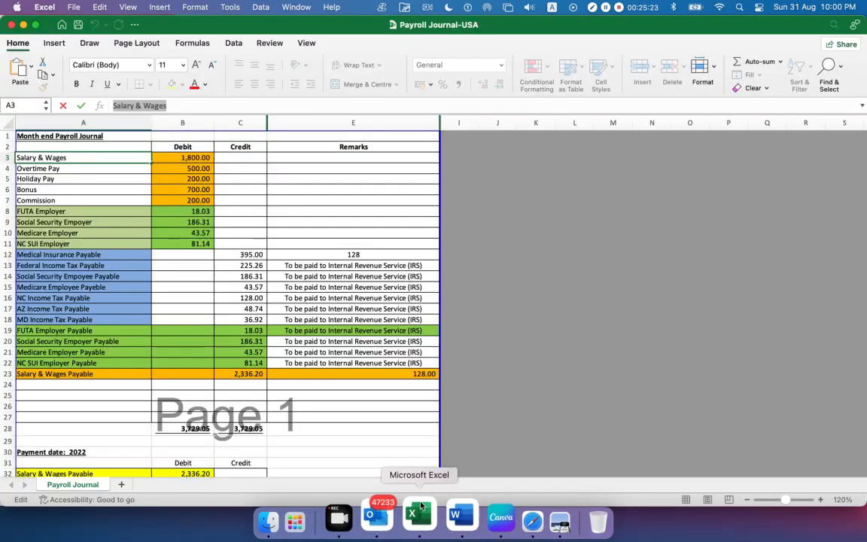
click(181, 160)
drag(180, 160, 65, 244)
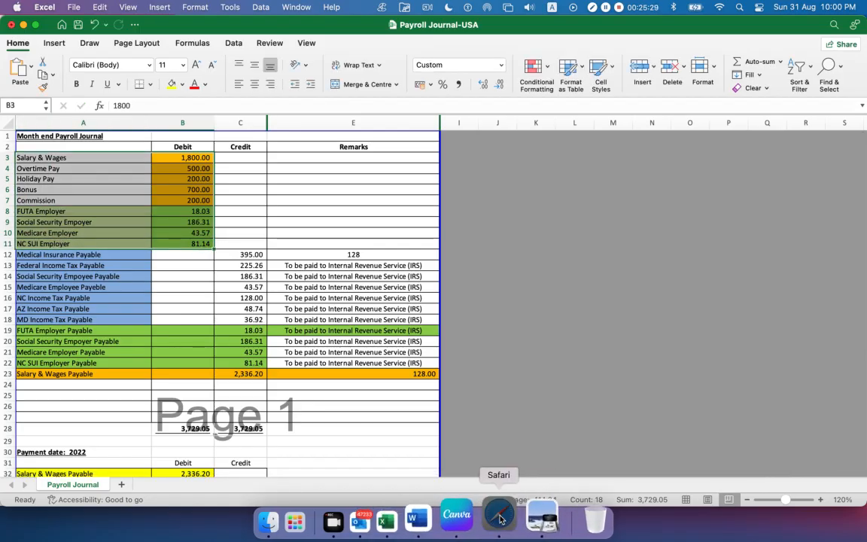
click(497, 515)
Set the new Salary & Wages account's type to Expenses
click(683, 182)
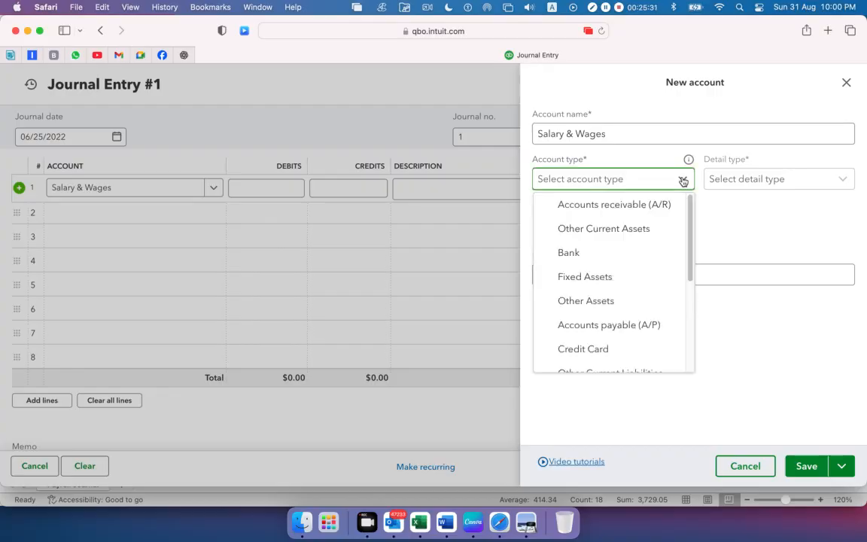
scroll(614, 283, down, 4)
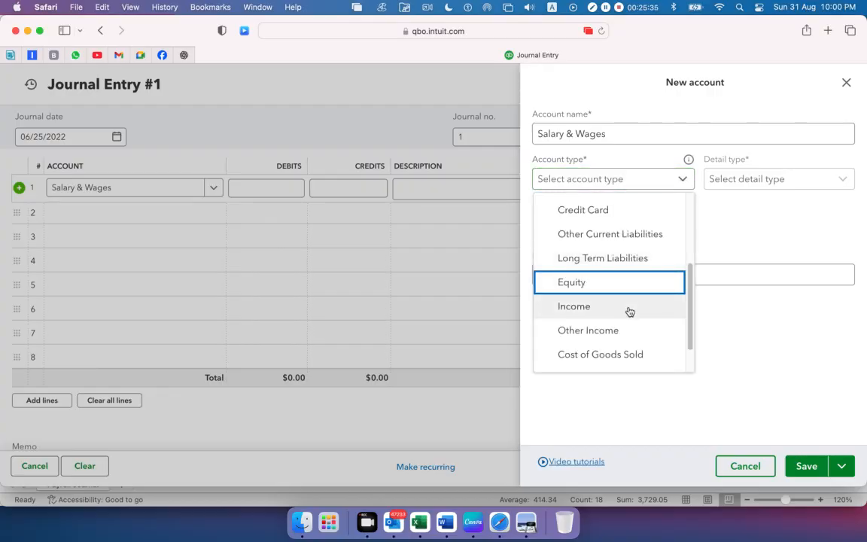
scroll(629, 311, down, 1)
click(606, 336)
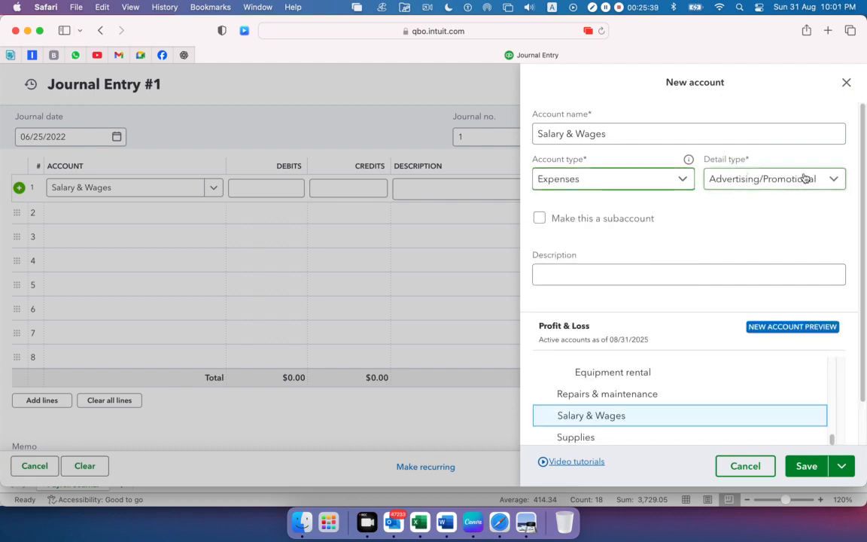
Set the detail type to Payroll Wage Expenses and save the Salary & Wages account
click(834, 179)
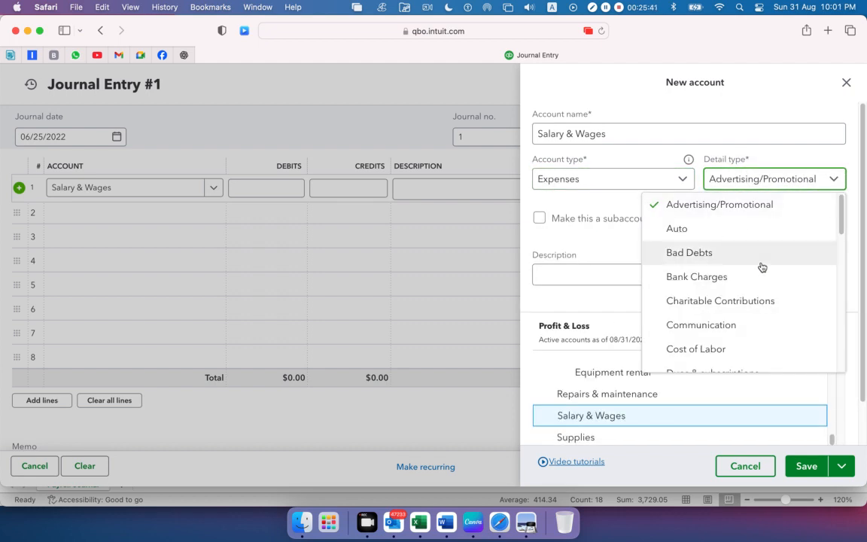
scroll(760, 268, down, 4)
scroll(760, 267, down, 10)
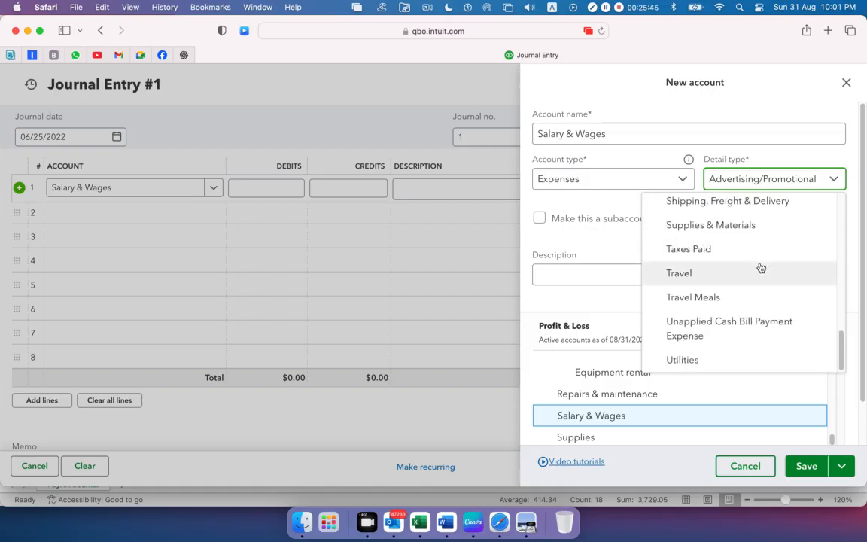
scroll(760, 268, up, 3)
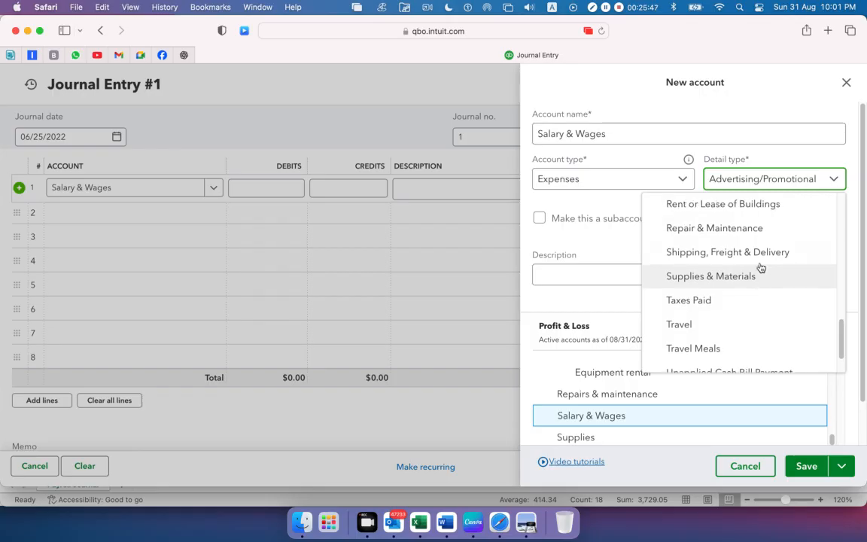
scroll(761, 268, up, 1)
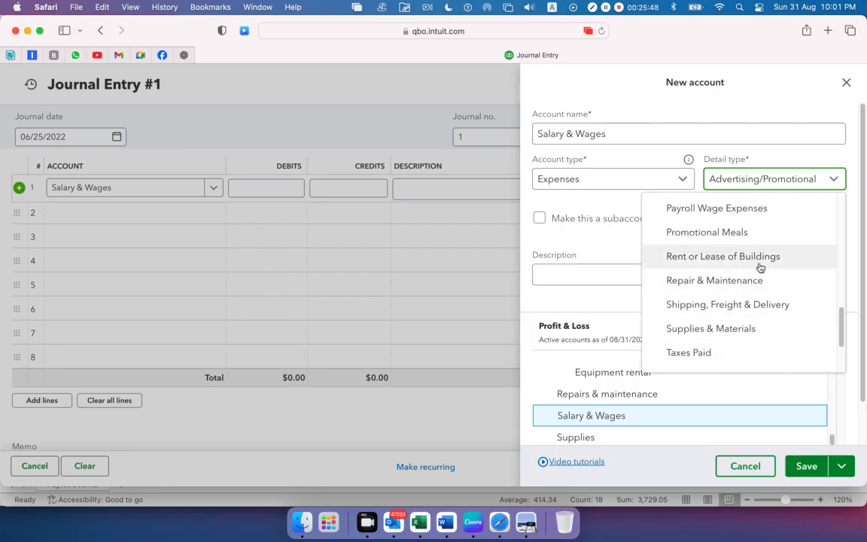
click(739, 209)
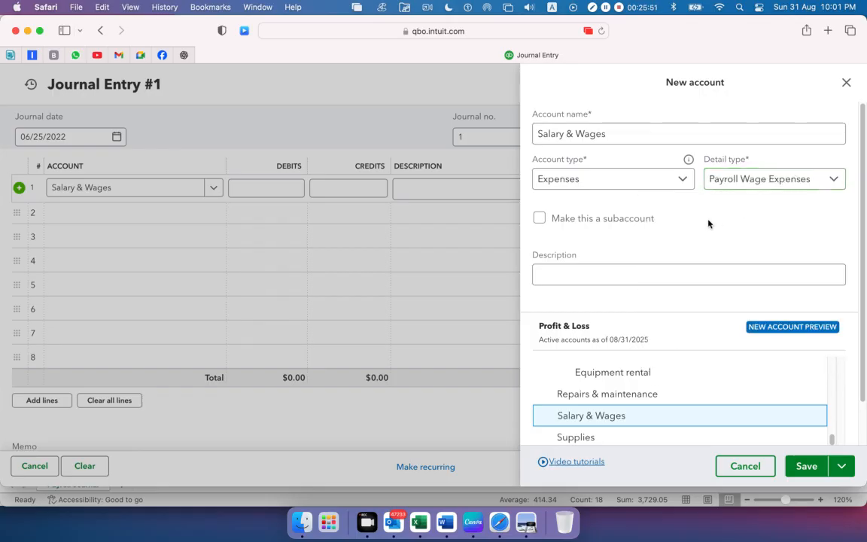
click(607, 133)
click(802, 466)
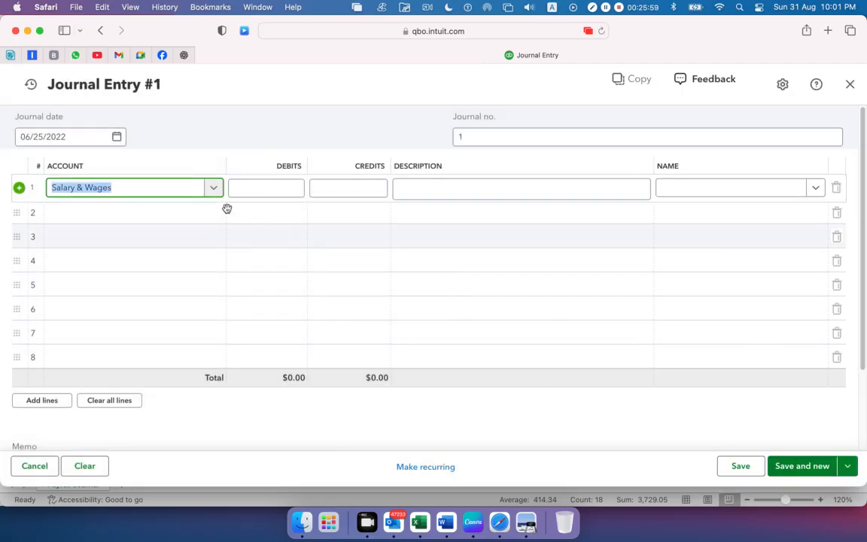
Switch to Preview, highlight the total Regular Pay amount in the Payroll Details Report, and return to the Excel payroll journal
click(429, 515)
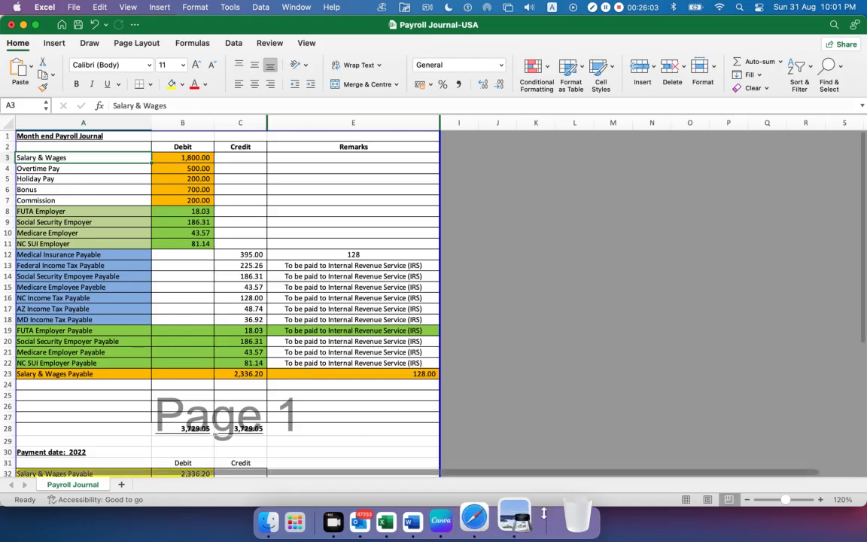
click(524, 519)
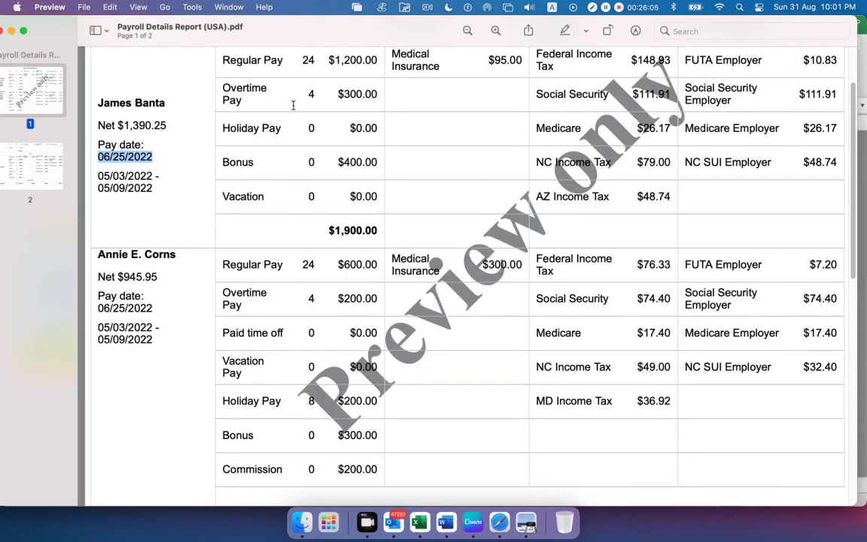
scroll(246, 298, down, 8)
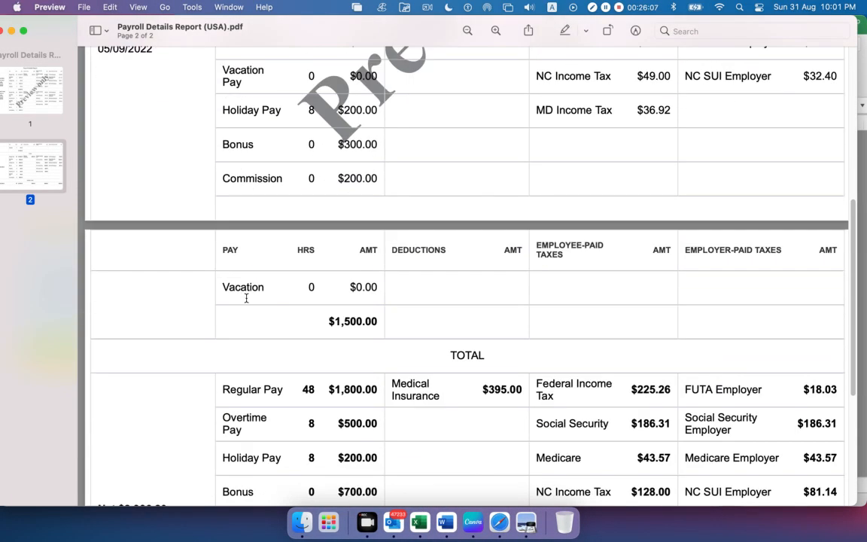
scroll(338, 354, down, 2)
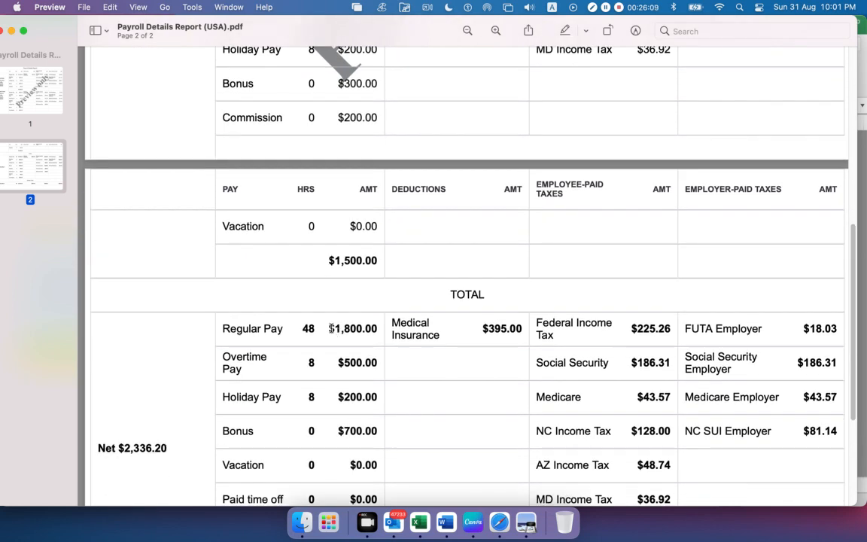
drag(331, 329, 369, 333)
key(super+Tab)
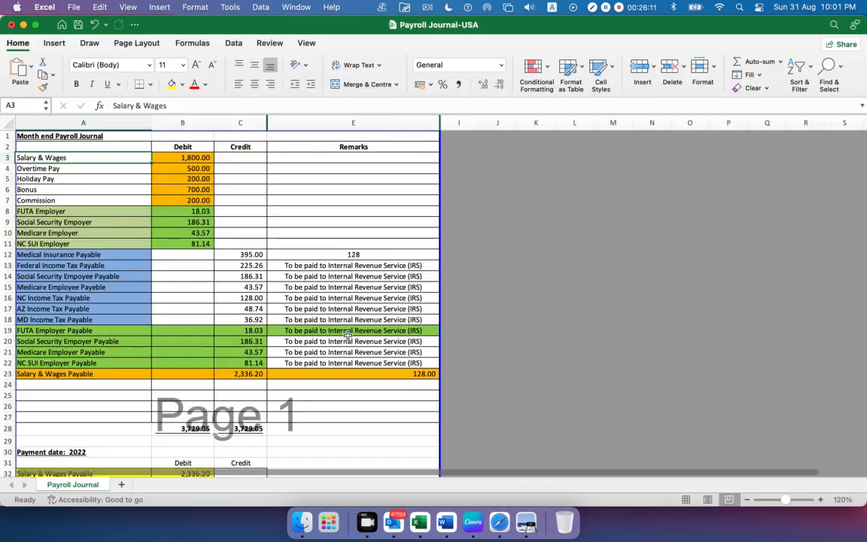
Copy the Salary & Wages debit of 1800 from cell B3 and enter it as the first journal line's debit in Safari
click(183, 157)
drag(144, 106, 2, 99)
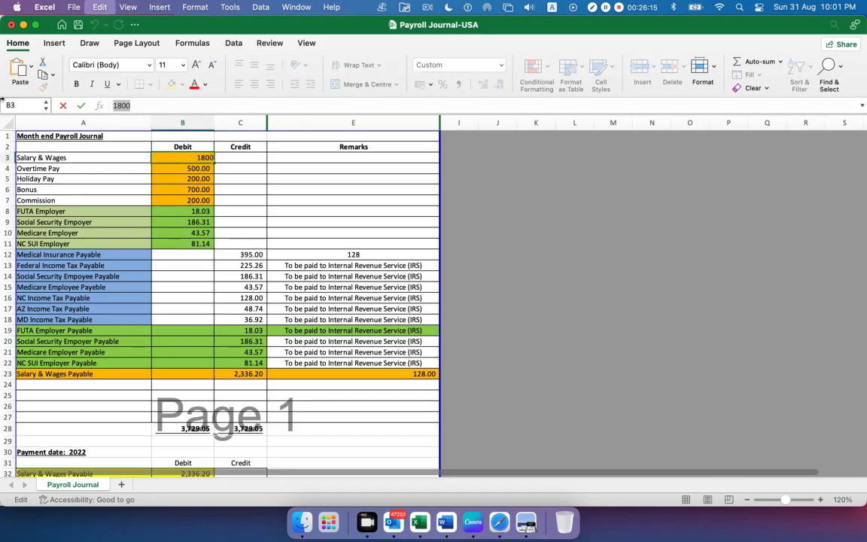
click(503, 523)
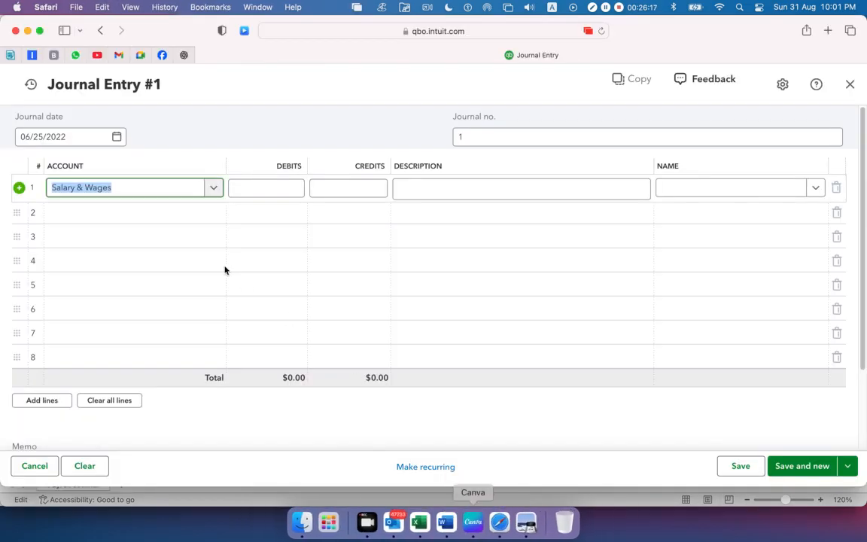
click(264, 188)
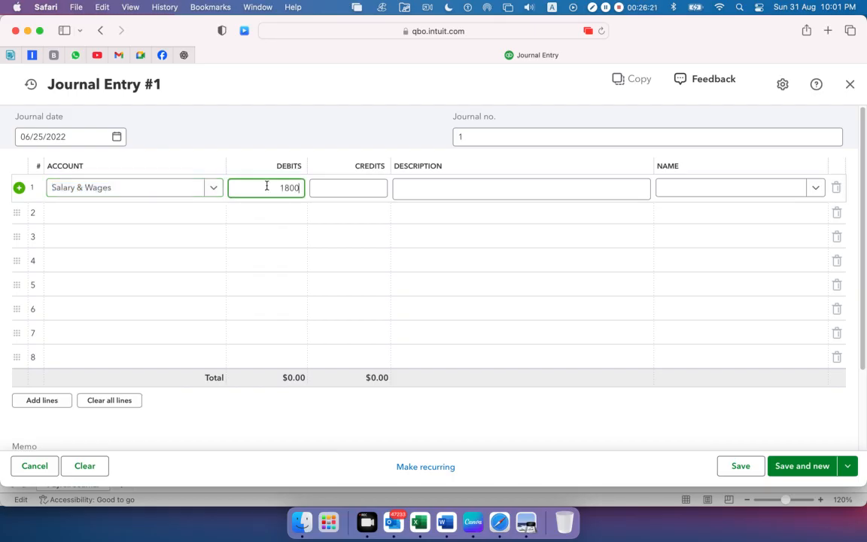
click(220, 124)
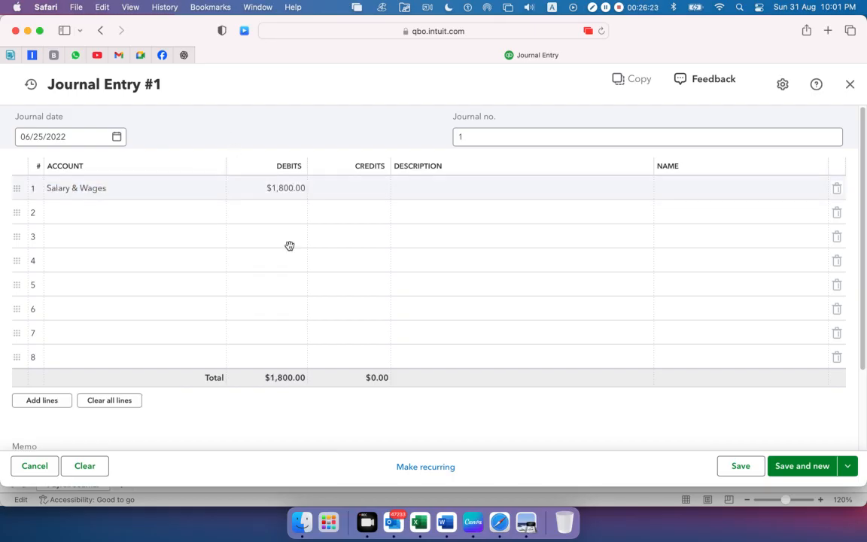
Copy the Overtime Pay name from cell A4 of the Excel payroll journal and enter it as the second journal line's account in Safari
click(419, 518)
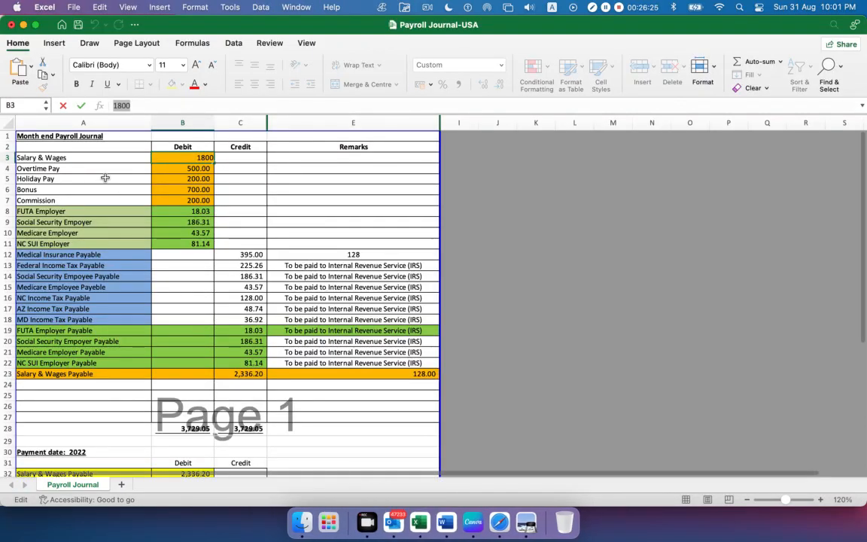
click(66, 167)
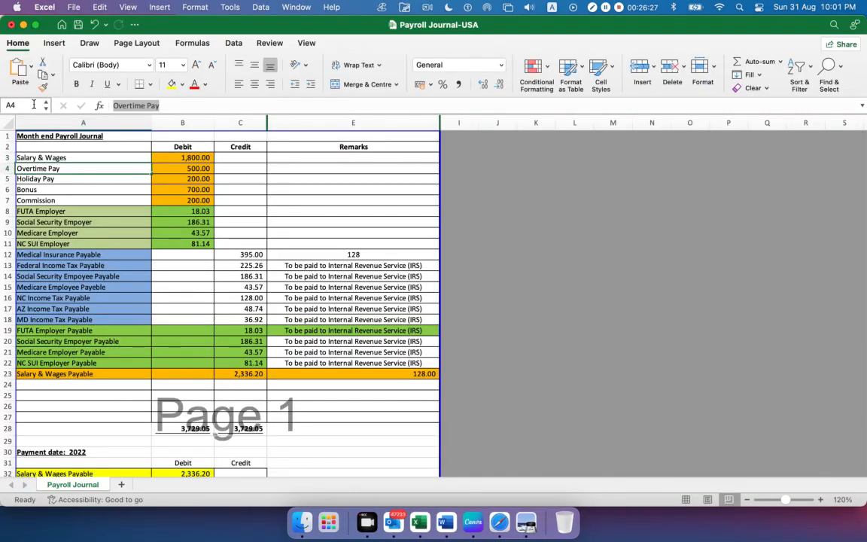
click(526, 521)
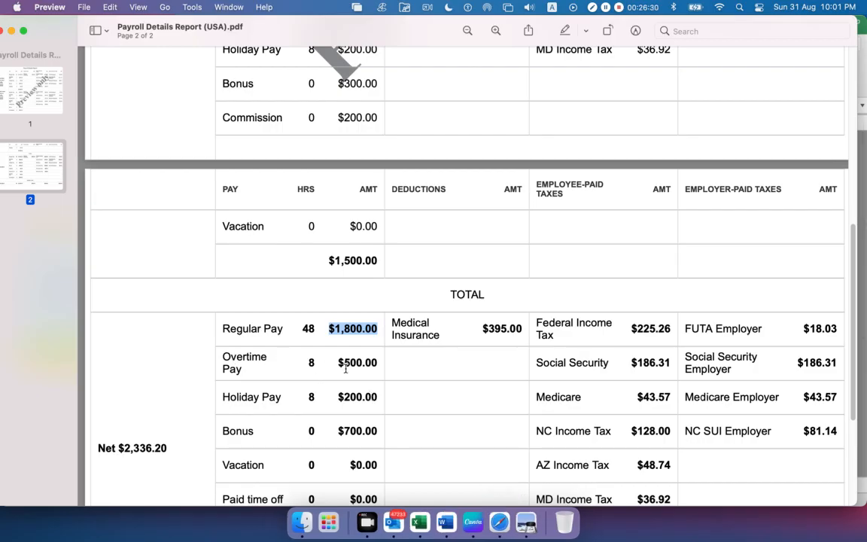
click(419, 521)
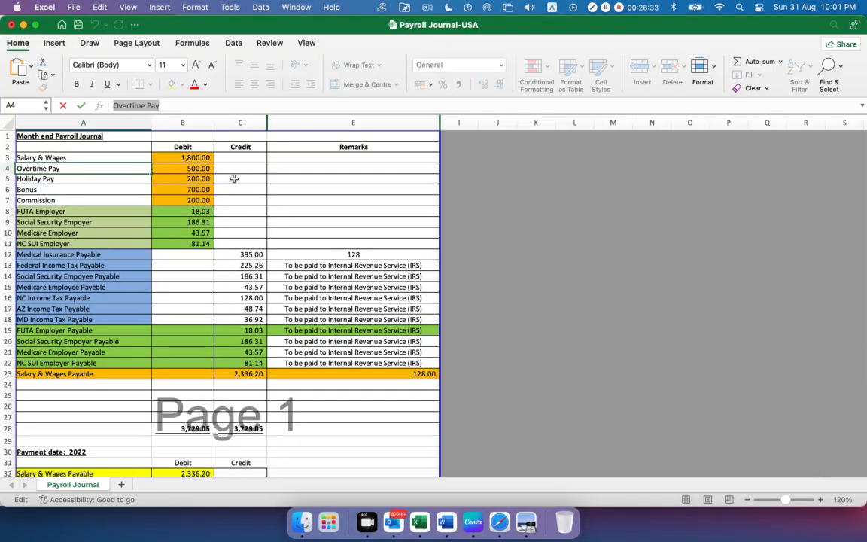
key(super+Tab)
key(super+Tab)
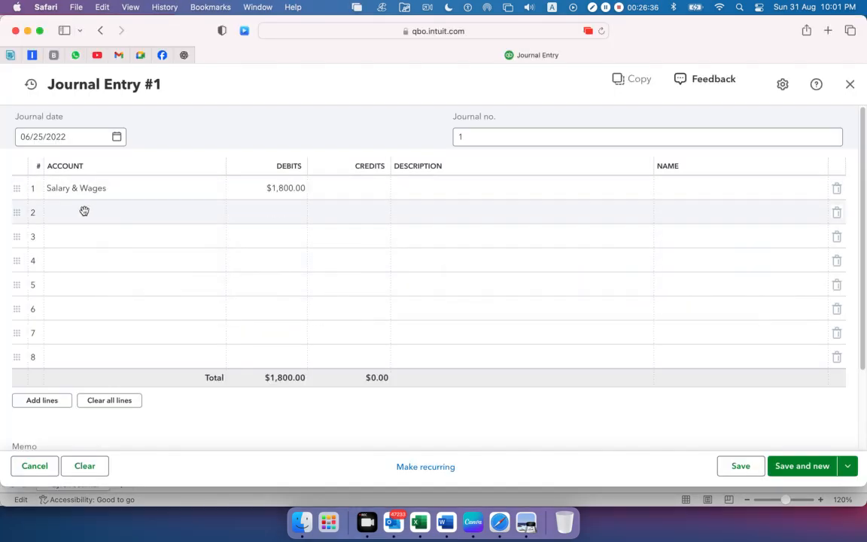
click(85, 211)
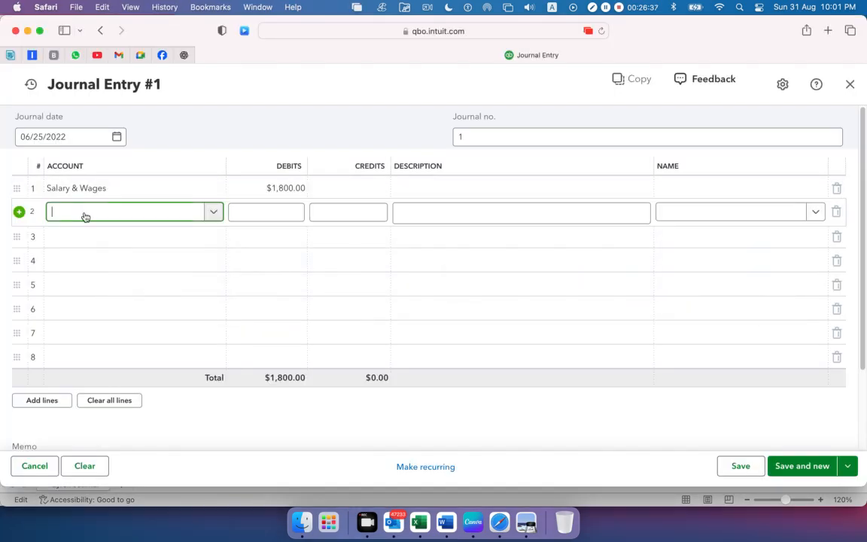
text(Overtime Pay)
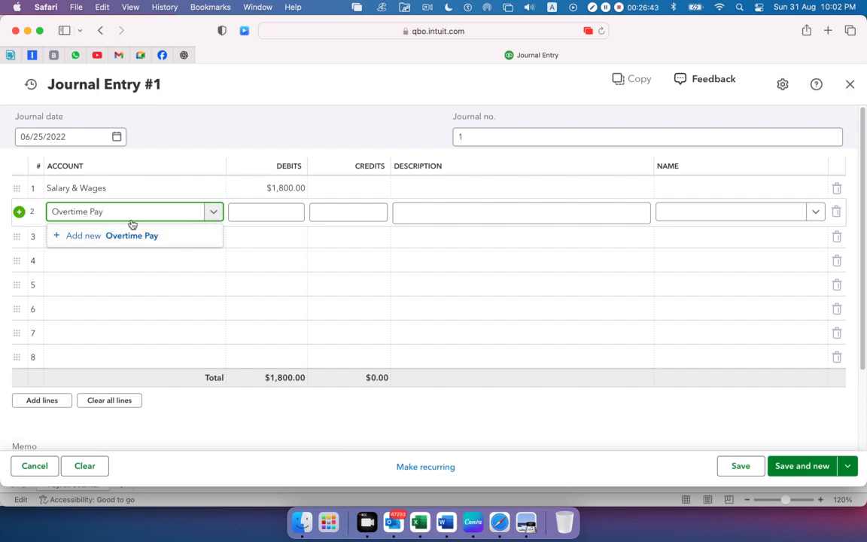
Add Overtime Pay as a new account with account type Expenses and detail type Payroll Expenses, and save it
click(77, 238)
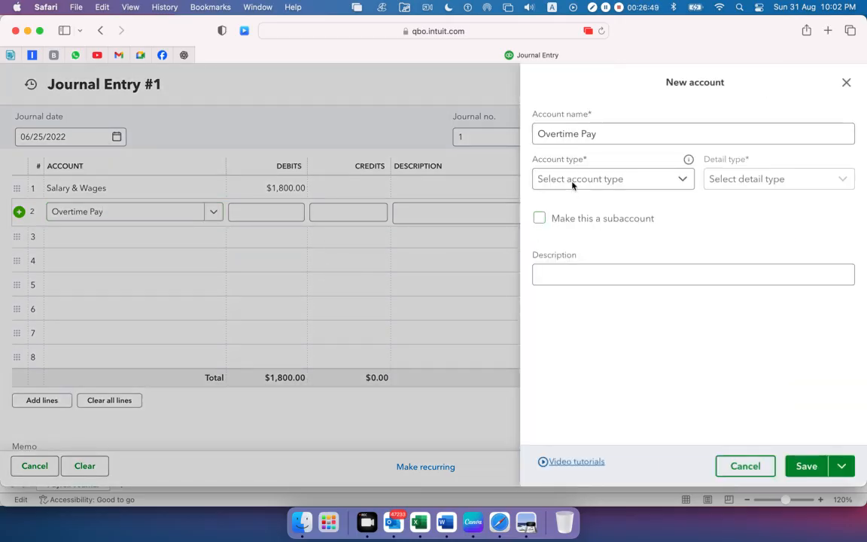
click(640, 181)
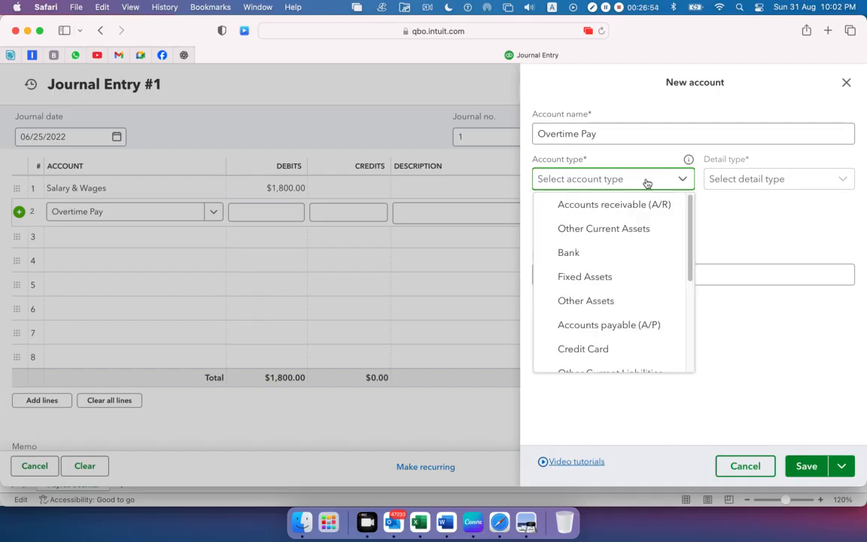
scroll(629, 295, down, 3)
click(590, 337)
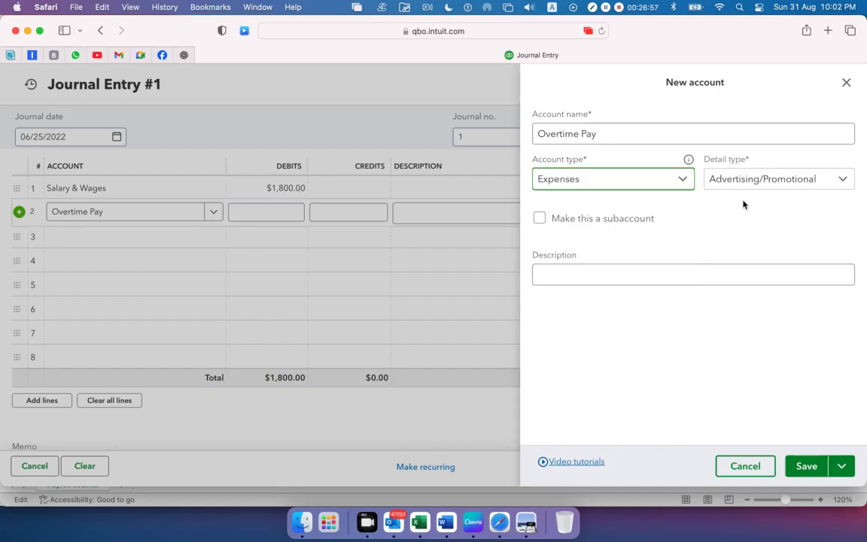
click(746, 180)
scroll(728, 263, down, 5)
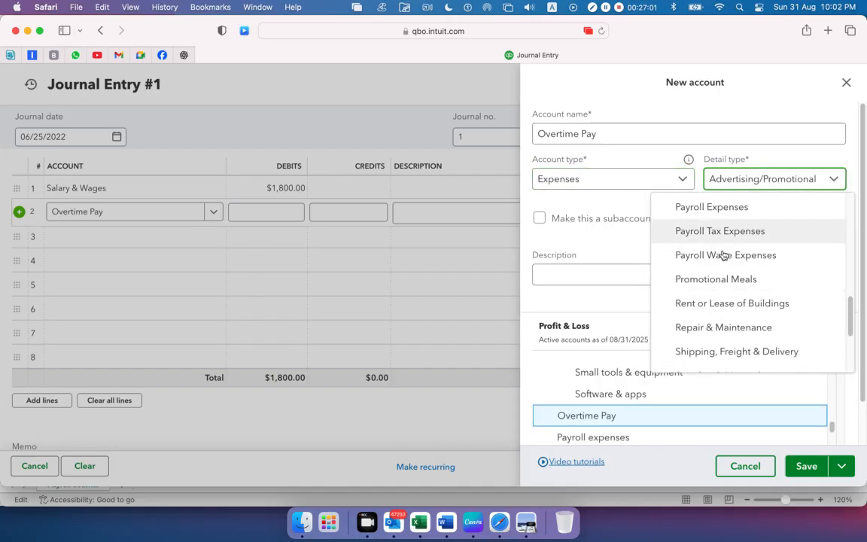
click(723, 255)
click(745, 187)
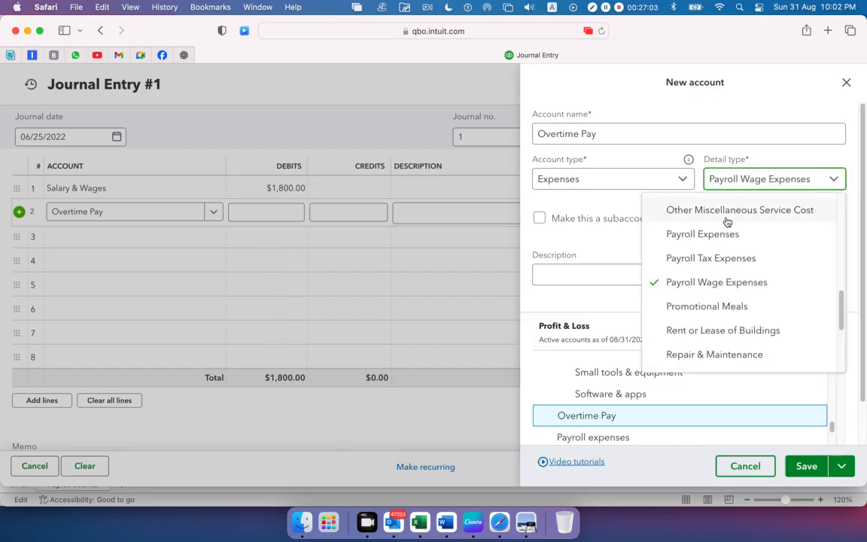
click(715, 238)
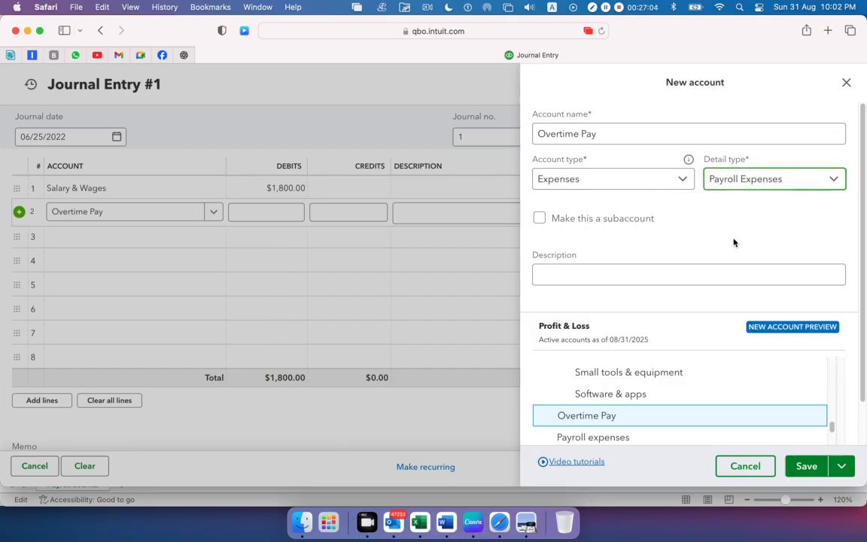
click(803, 467)
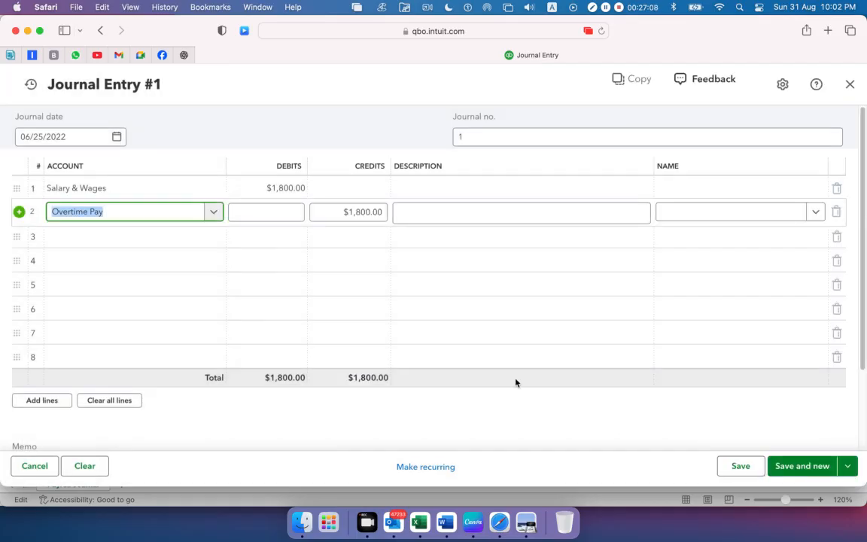
Copy the Overtime Pay debit of 500 from cell B4 in Excel and enter it as the second journal line's debit in Safari
click(159, 237)
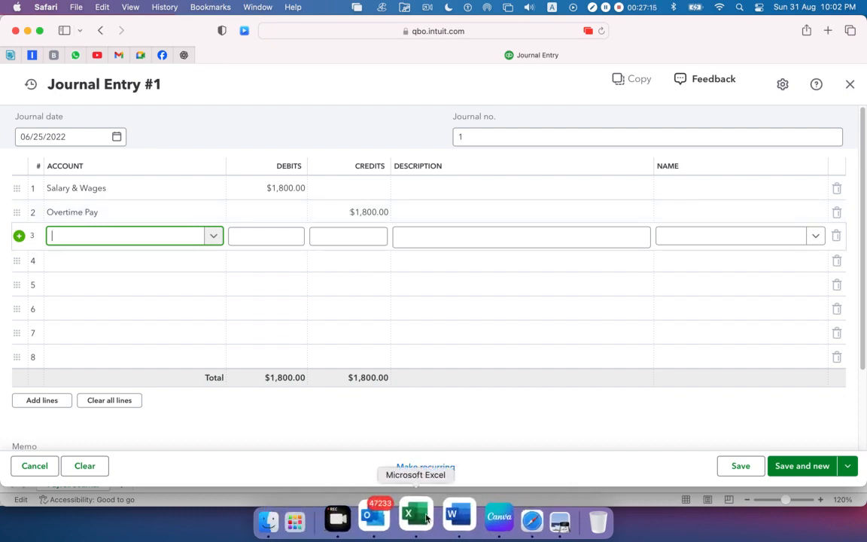
click(403, 500)
click(192, 167)
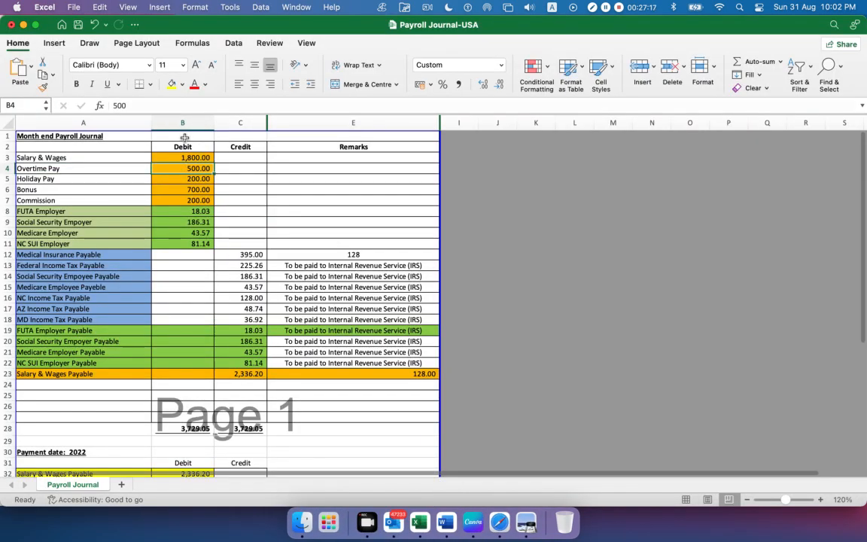
drag(136, 104, 64, 97)
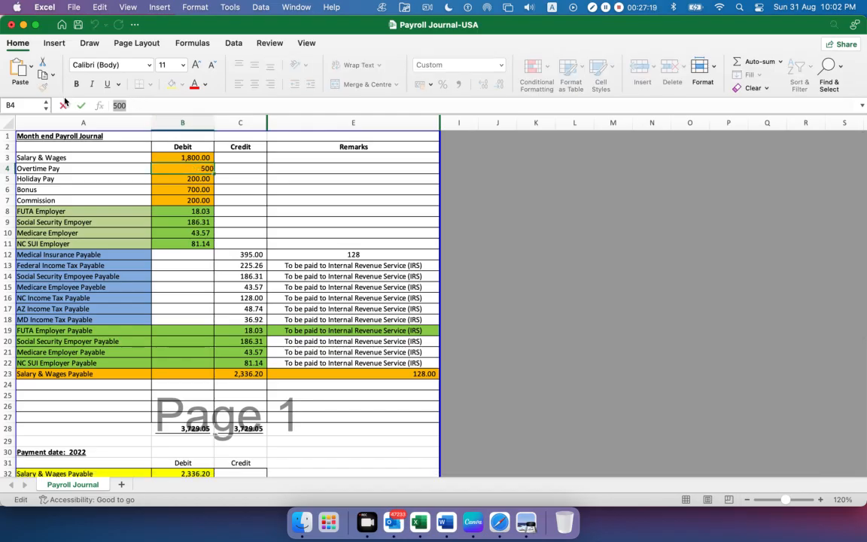
click(519, 518)
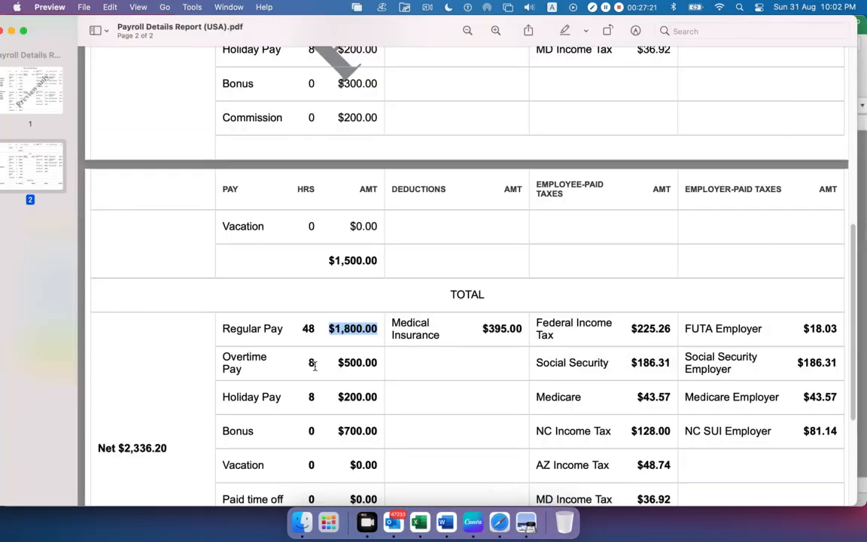
click(499, 521)
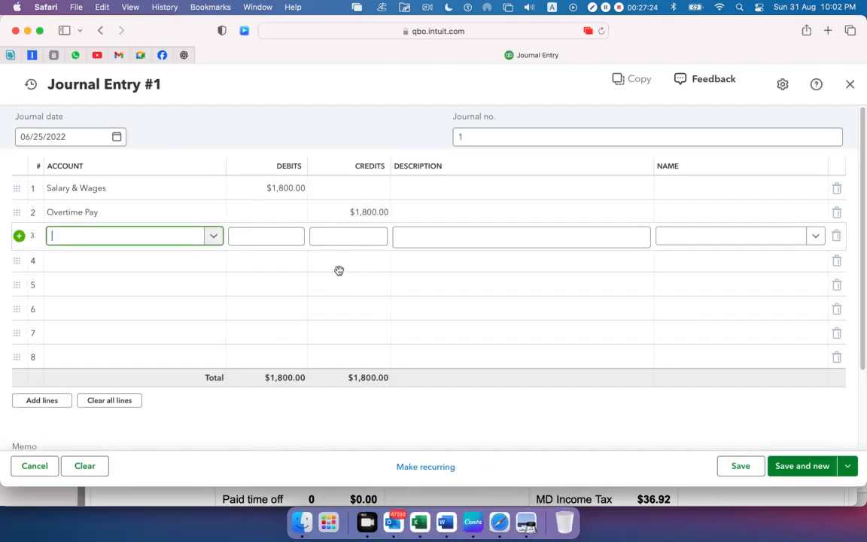
click(271, 211)
text(500)
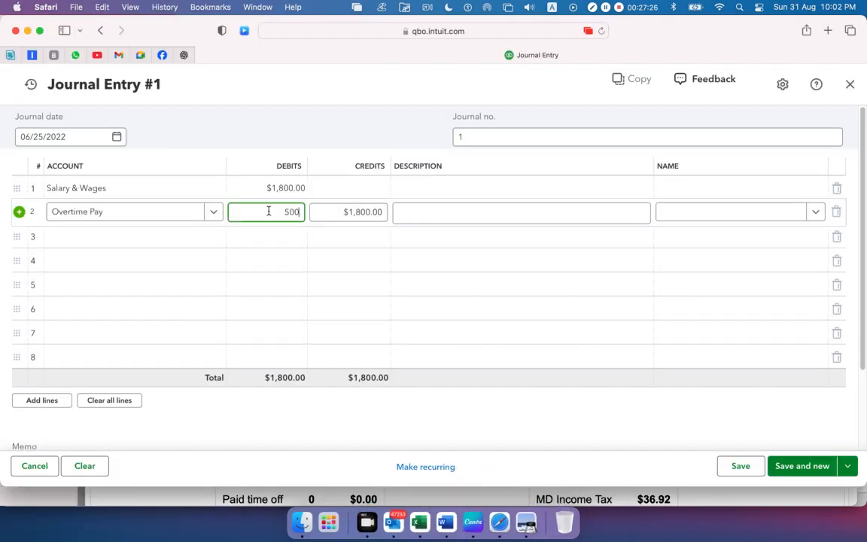
click(250, 132)
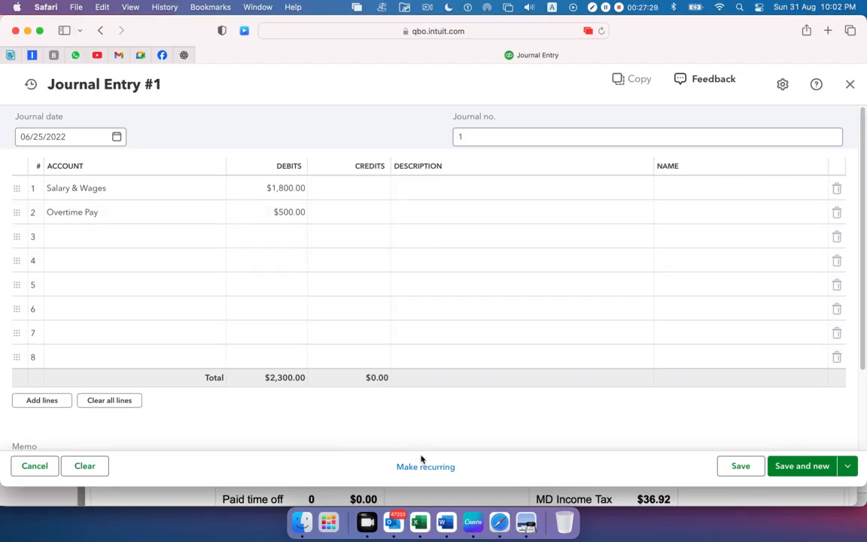
Copy the Holiday Pay name from Excel cell A5 into the third journal line's account in Safari and start adding it as a new account
click(422, 530)
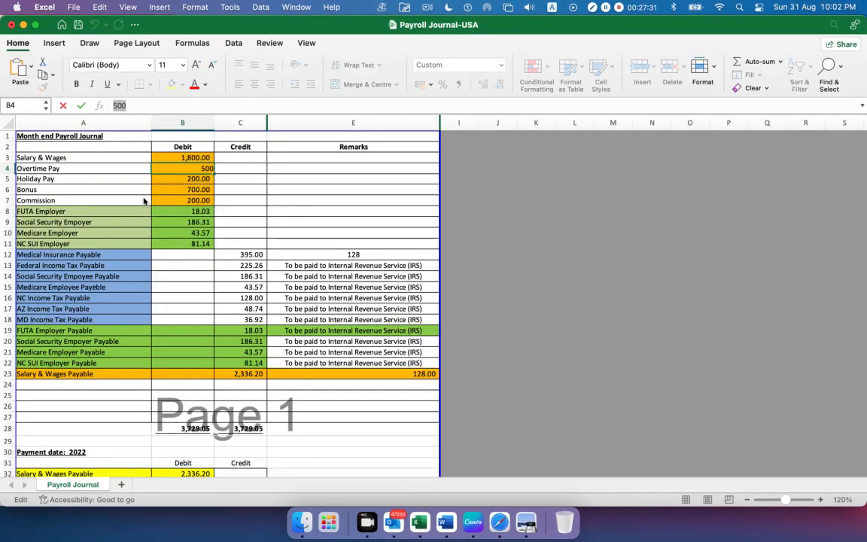
click(42, 183)
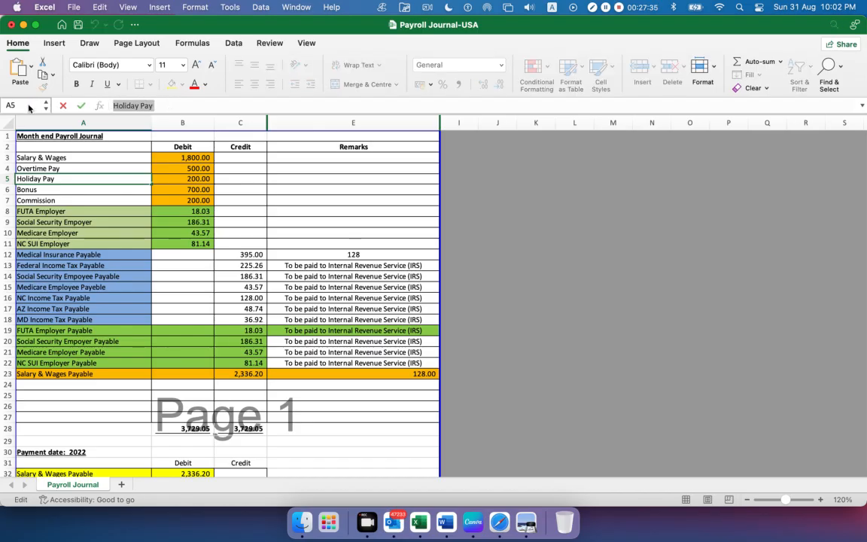
key(super+Tab)
click(88, 234)
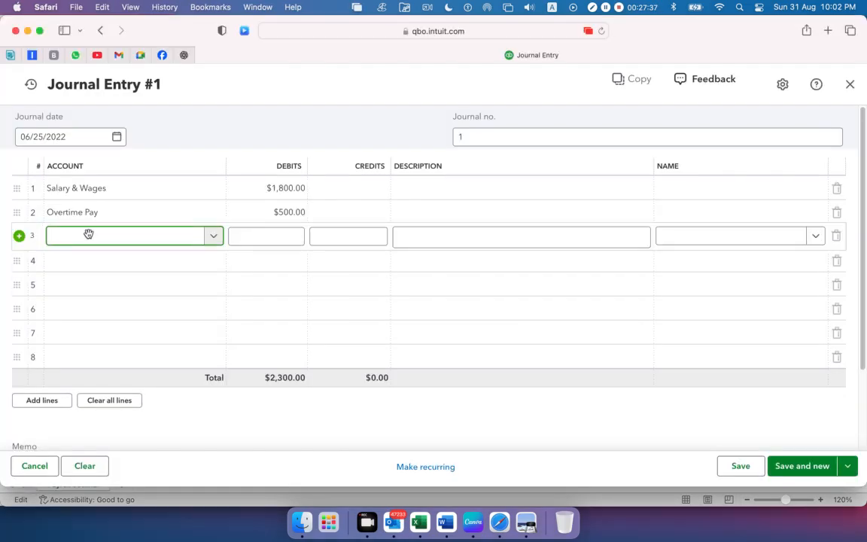
text(Holiday Pay)
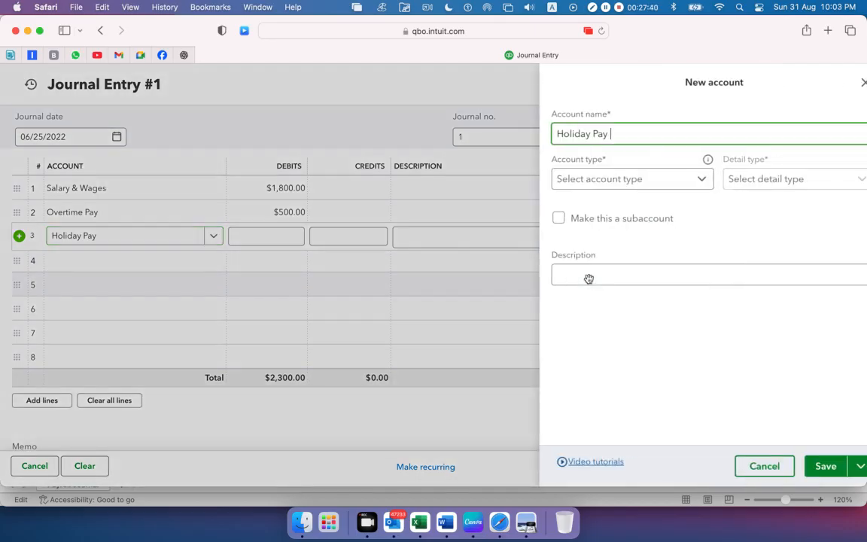
Set the new Holiday Pay account's type to Expenses and its detail type to Payroll Expenses, and save the account
click(684, 179)
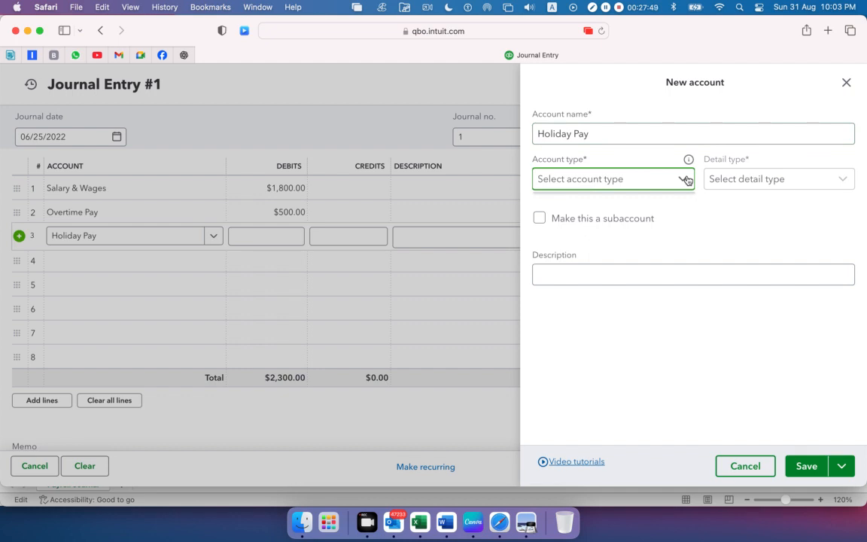
click(687, 180)
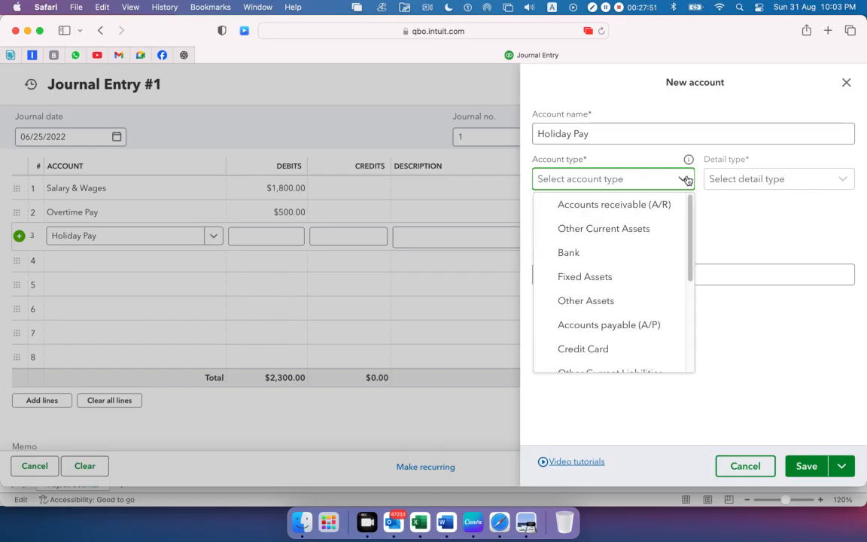
scroll(654, 248, down, 5)
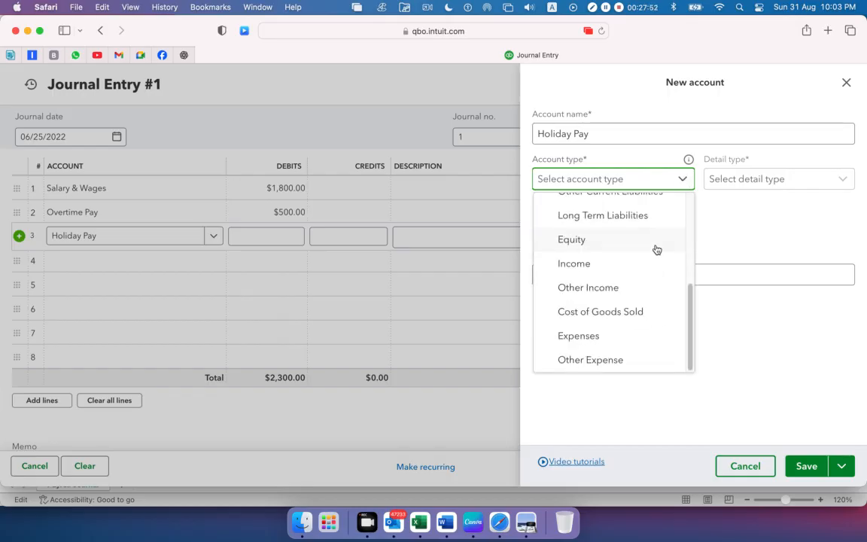
click(604, 342)
click(770, 186)
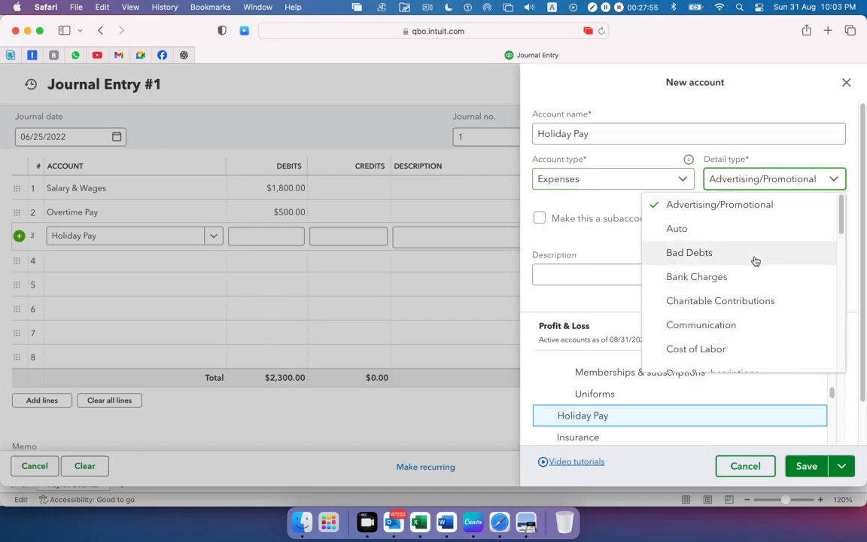
scroll(756, 258, down, 6)
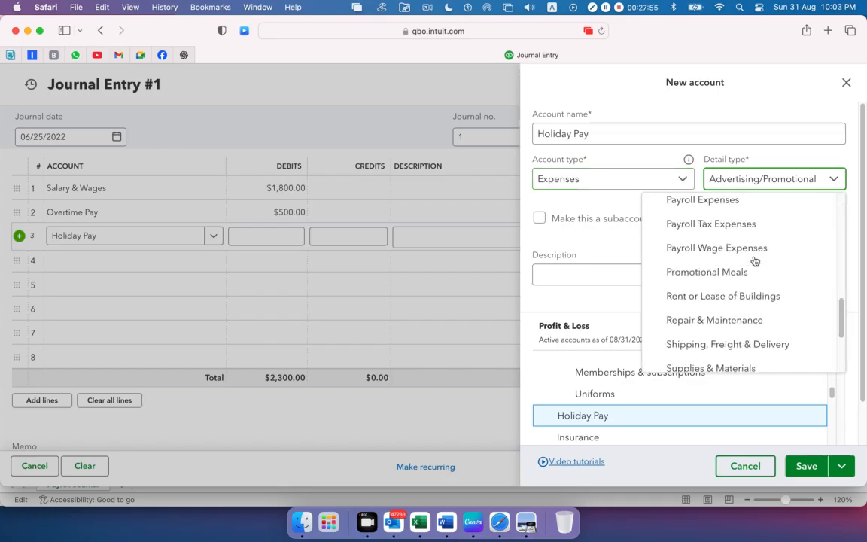
click(716, 201)
click(812, 471)
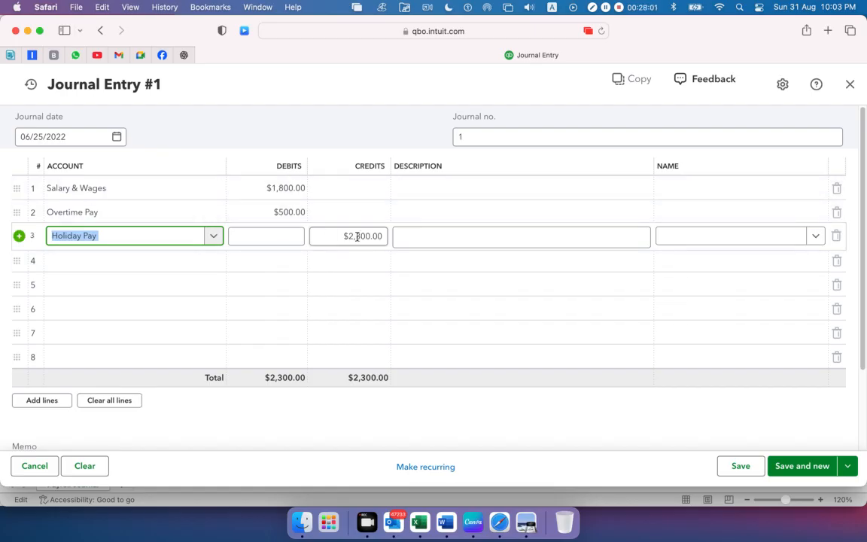
Copy the Holiday Pay debit of 200 from cell B5 in Excel and enter it as the third journal line's debit in Safari
key(super+Tab)
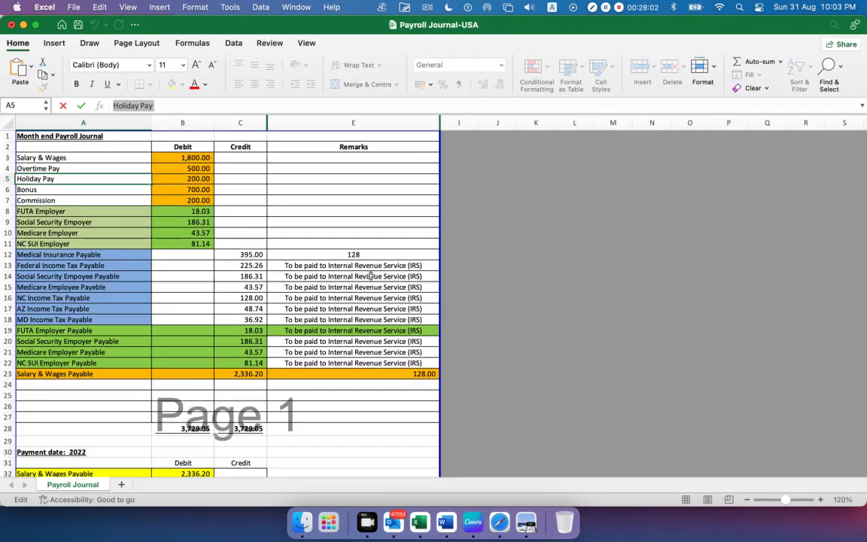
double_click(165, 178)
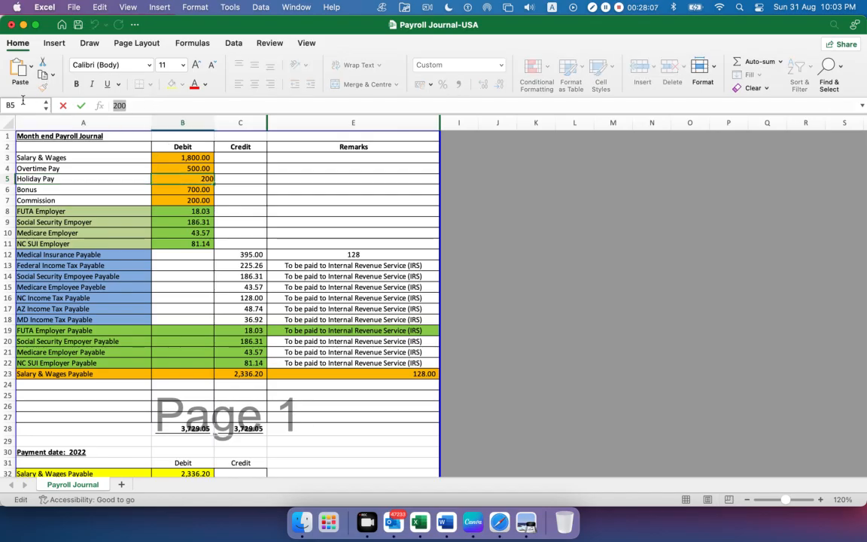
key(super+Tab)
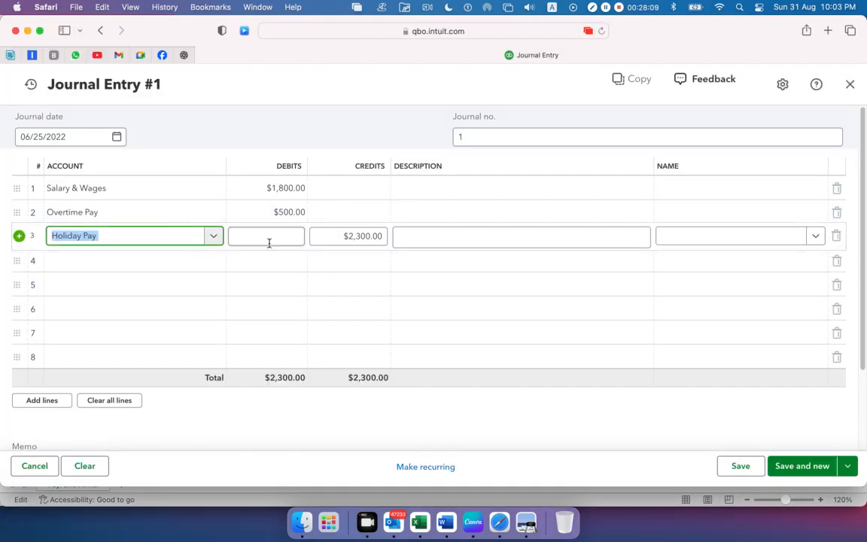
click(270, 238)
text(200)
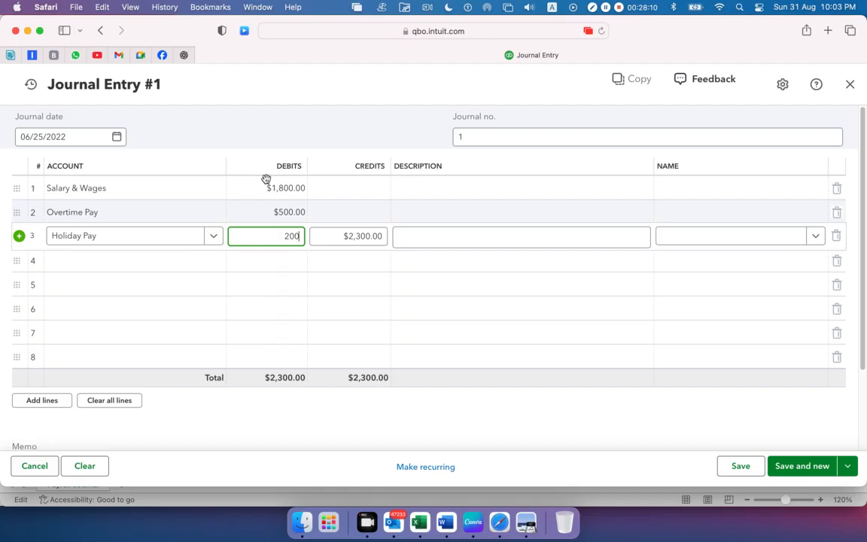
Copy the Bonus name from Excel cell A6 into the fourth journal line's account in Safari and start adding it as a new account
click(267, 121)
click(157, 264)
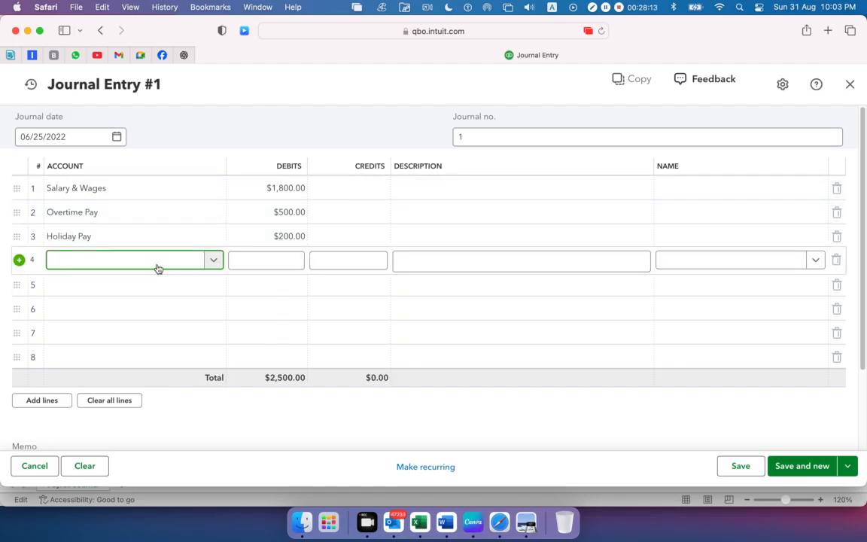
key(super+Tab)
click(52, 188)
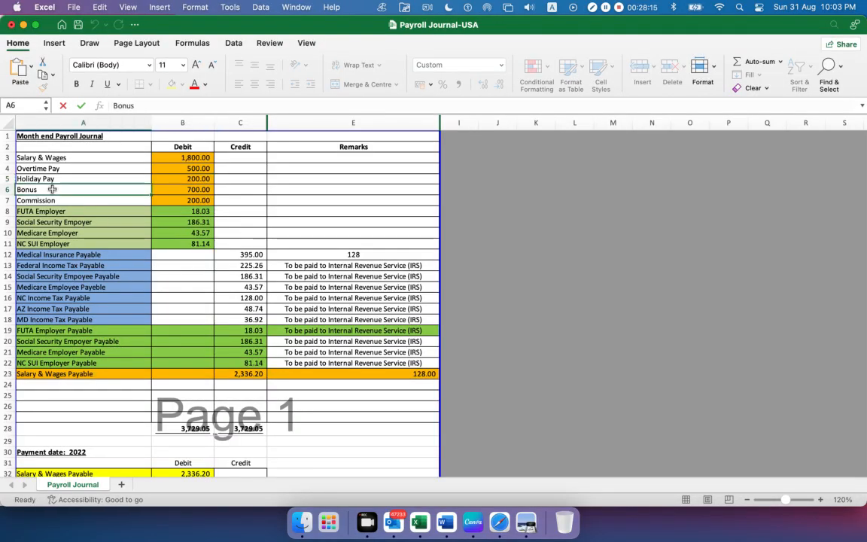
double_click(125, 106)
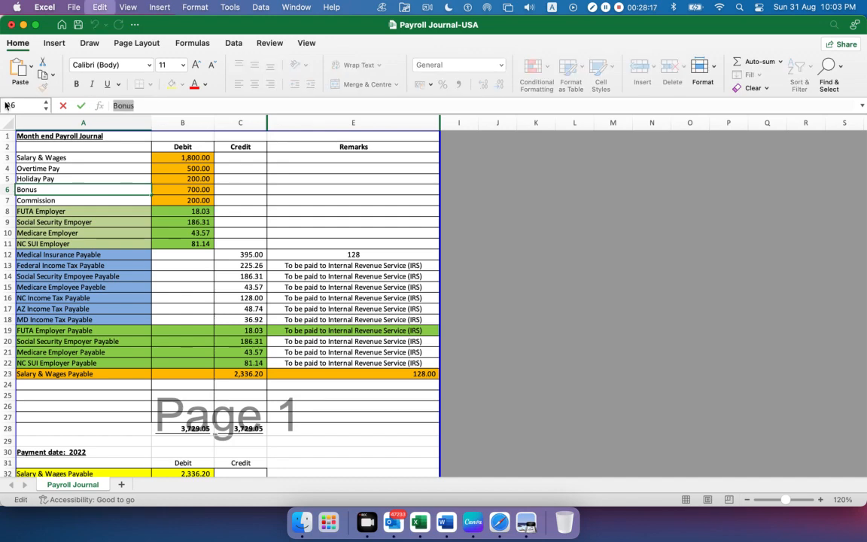
click(525, 521)
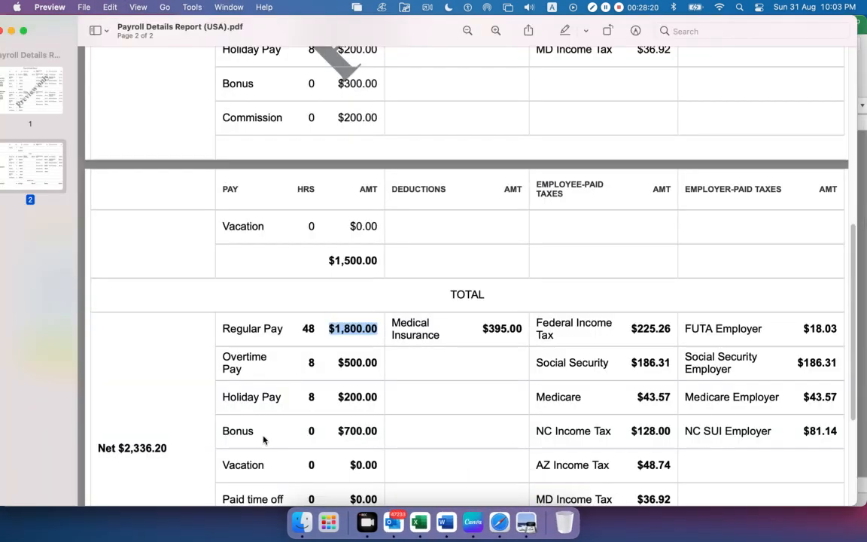
key(super+Tab)
key(super+Tab)
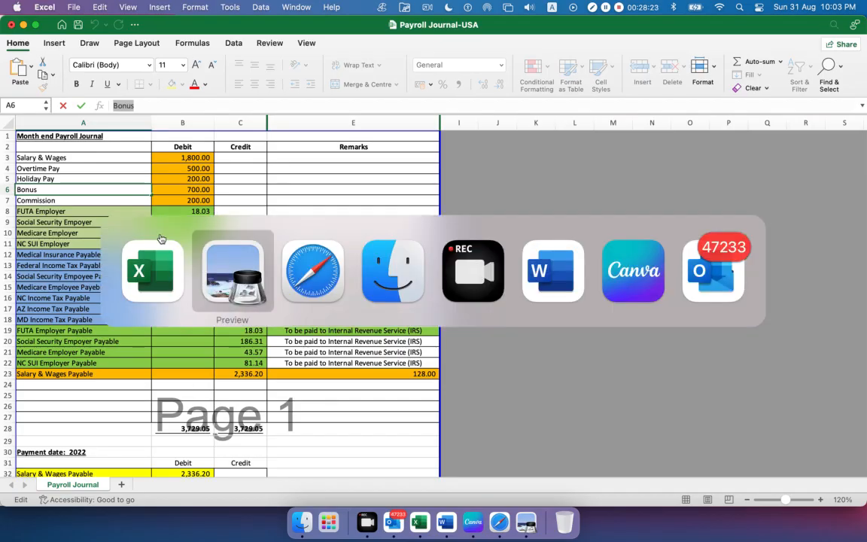
key(super+Tab)
key(super+Tab)
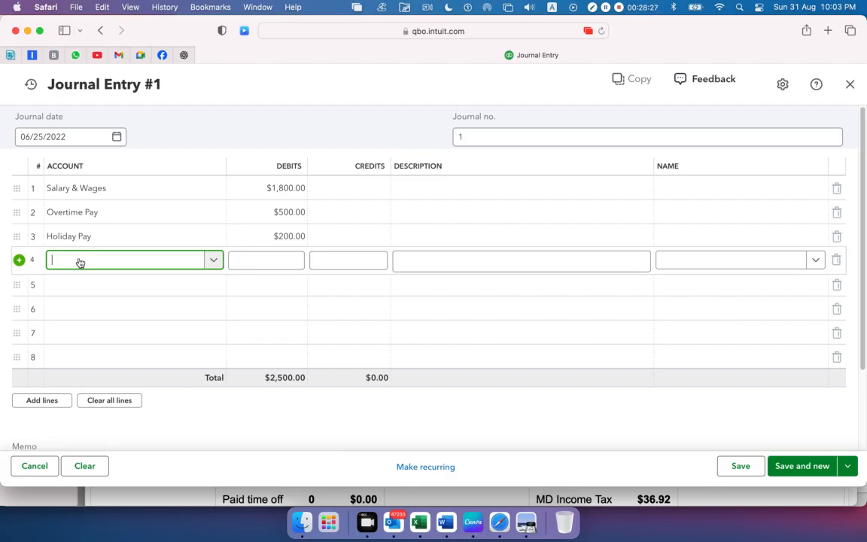
text(Bonus)
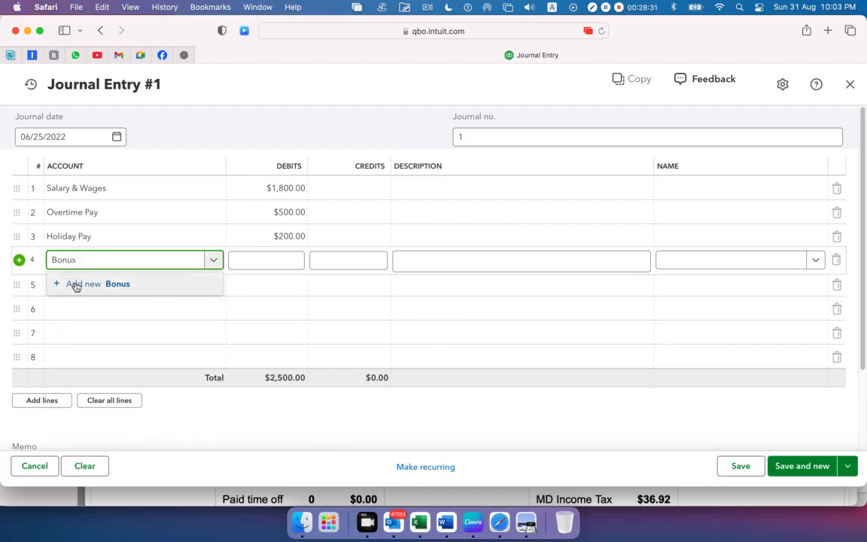
click(76, 286)
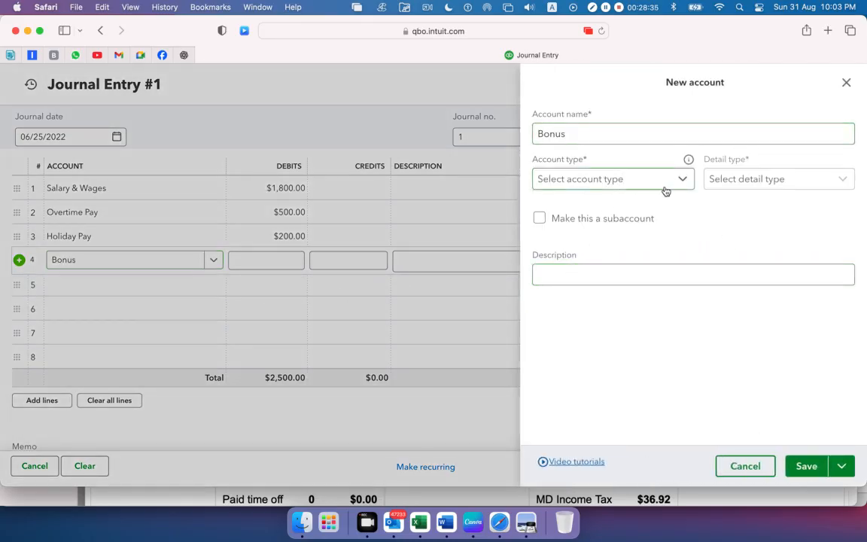
Set the new Bonus account's type to Expenses and its detail type to Payroll Expenses, and save the account
click(677, 178)
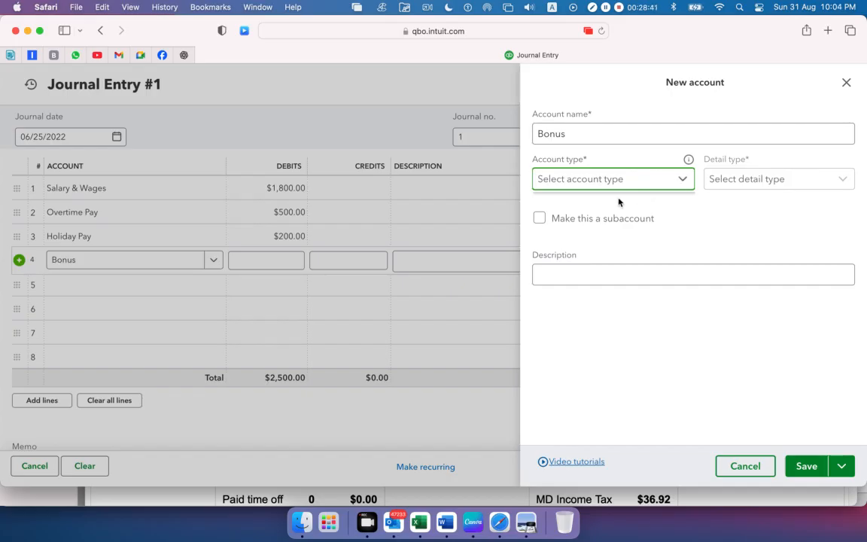
click(680, 180)
scroll(652, 324, down, 5)
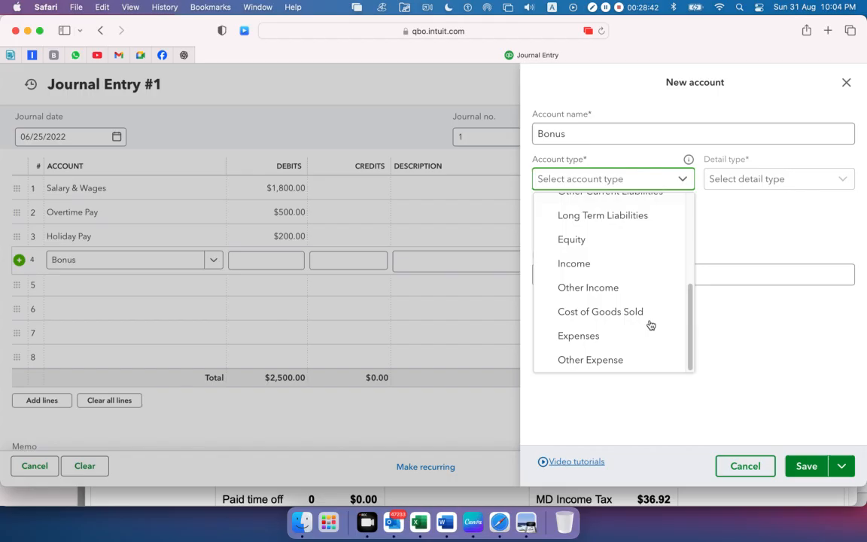
click(610, 335)
click(777, 184)
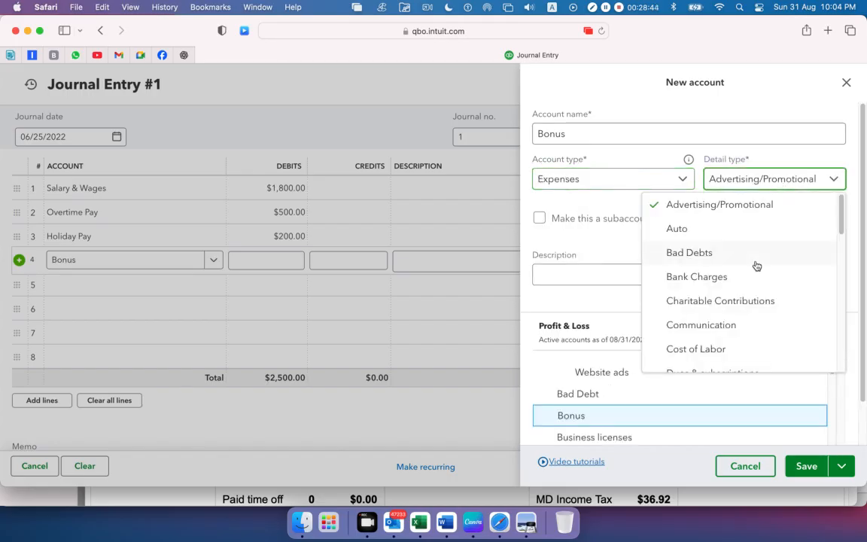
scroll(757, 266, down, 4)
scroll(737, 266, down, 3)
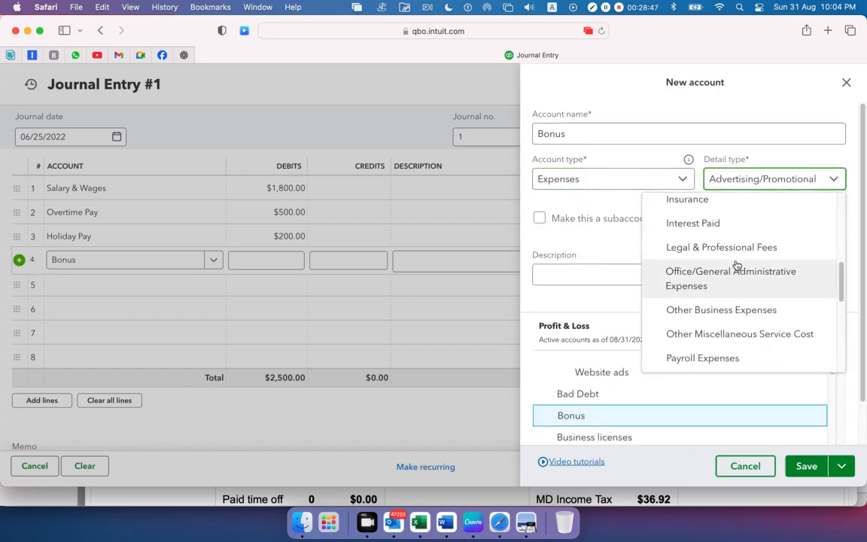
click(704, 359)
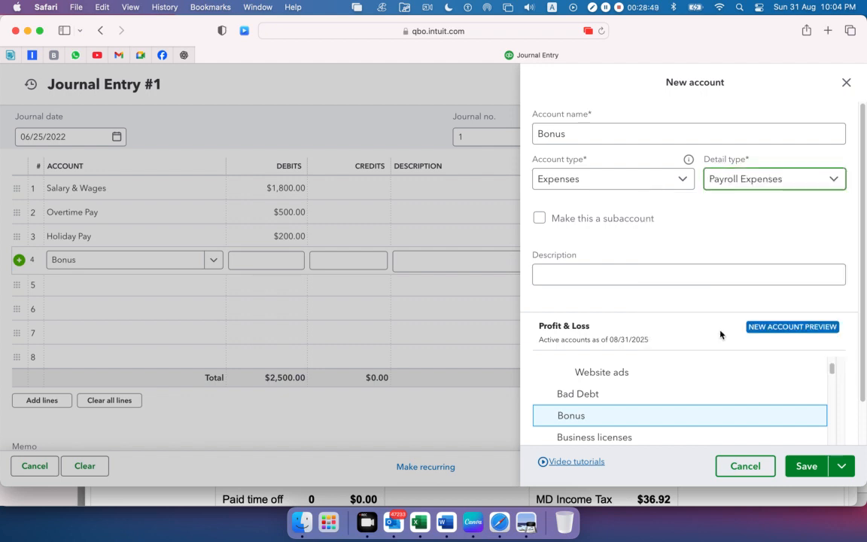
click(804, 475)
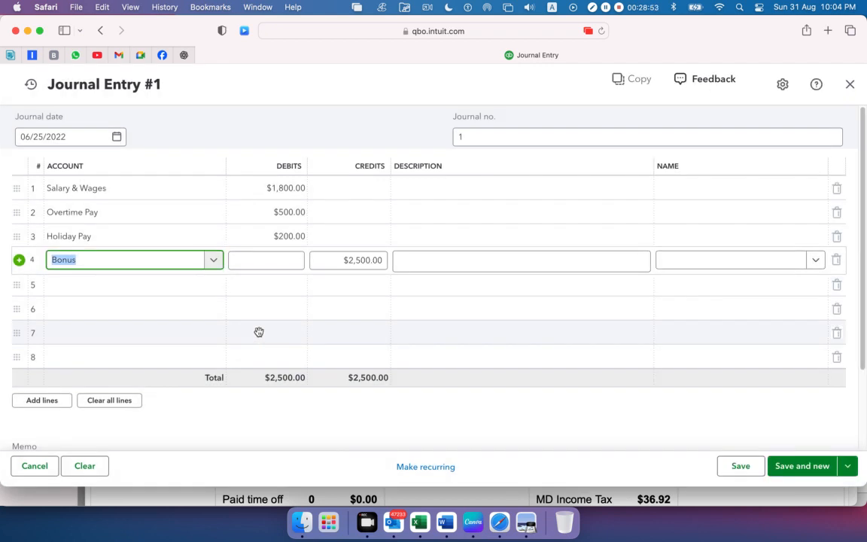
Copy the Bonus debit of 700 from cell B6 in Excel and enter it as the fourth journal line's debit in Safari
key(super+Tab)
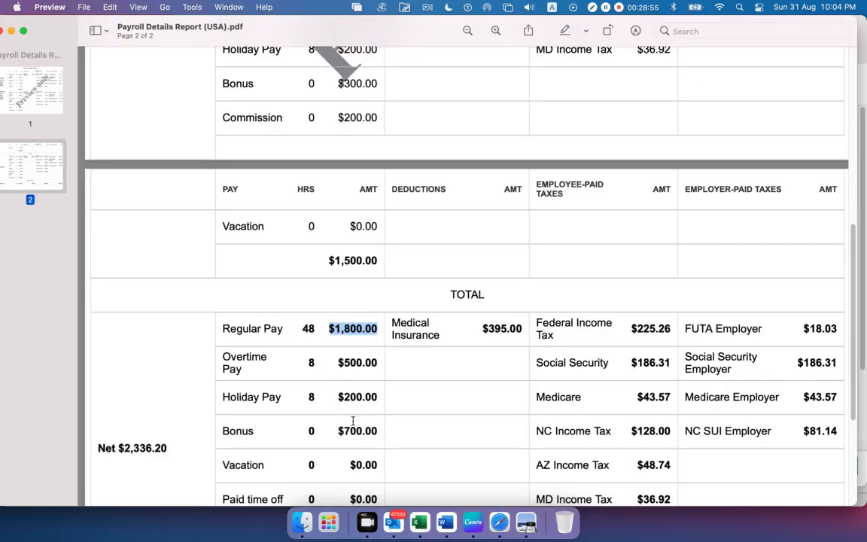
key(super+Tab)
key(super+Tab)
key(super+Tab)
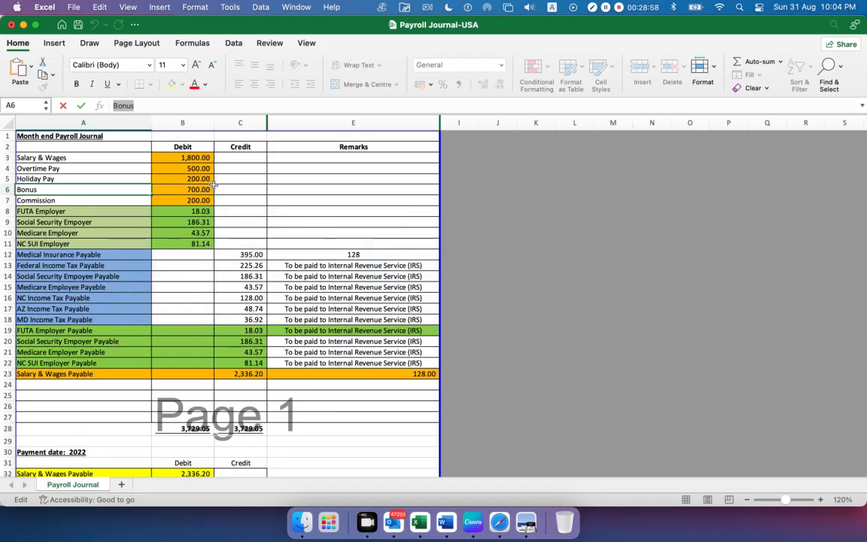
click(162, 188)
drag(156, 108, 18, 105)
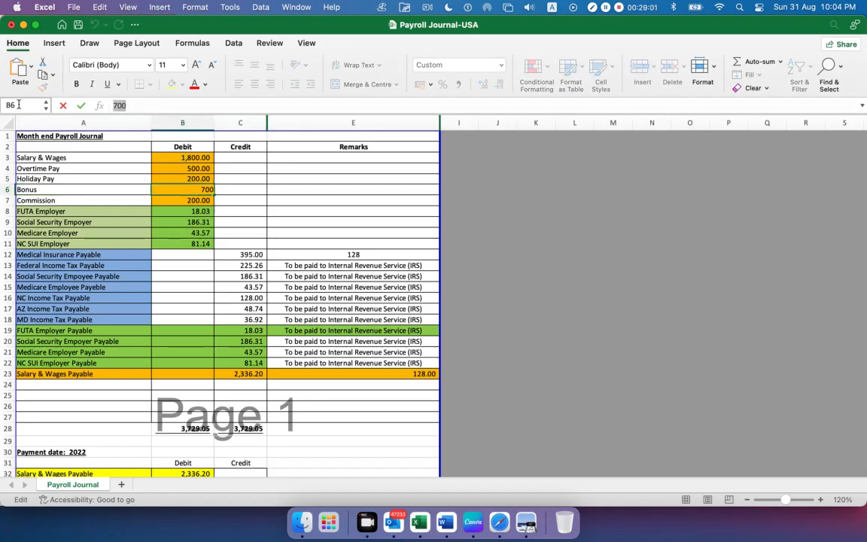
key(super+Tab)
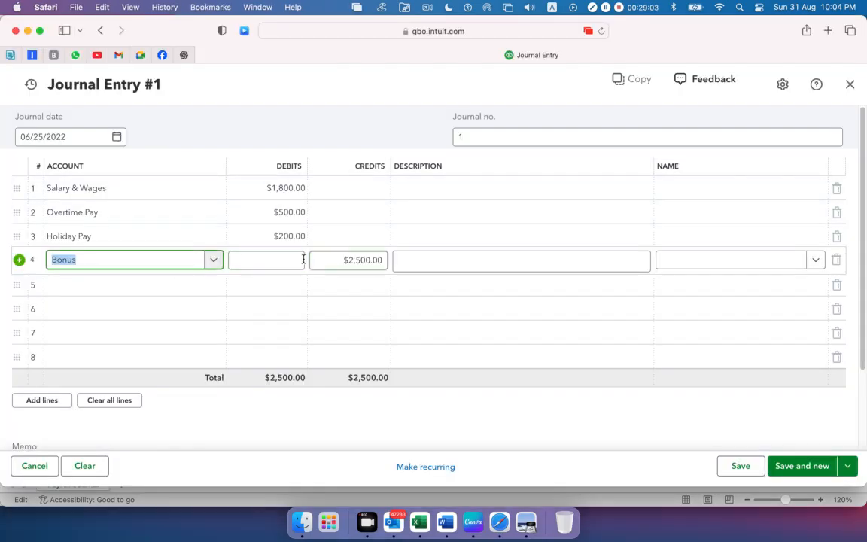
click(262, 262)
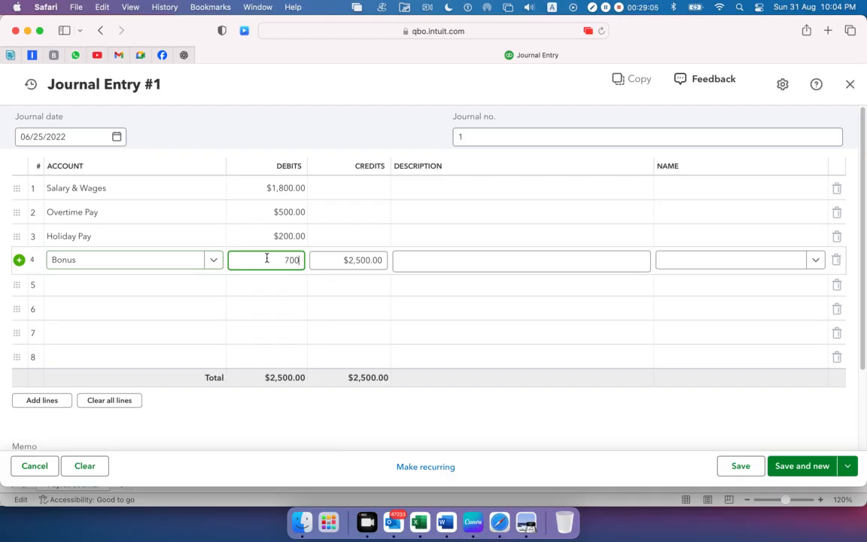
click(271, 133)
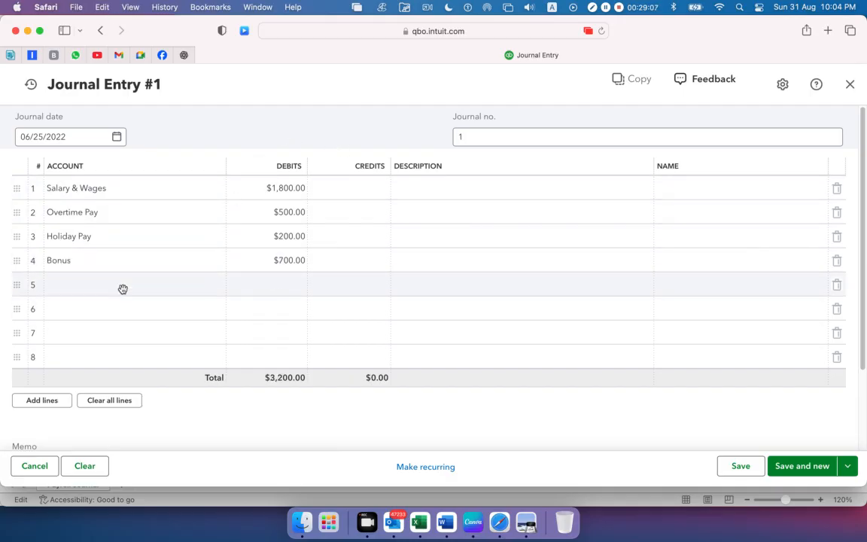
Copy the Commission name from Excel cell A7 into the fifth journal line's account in Safari and choose the existing Commissions & fees account
click(124, 290)
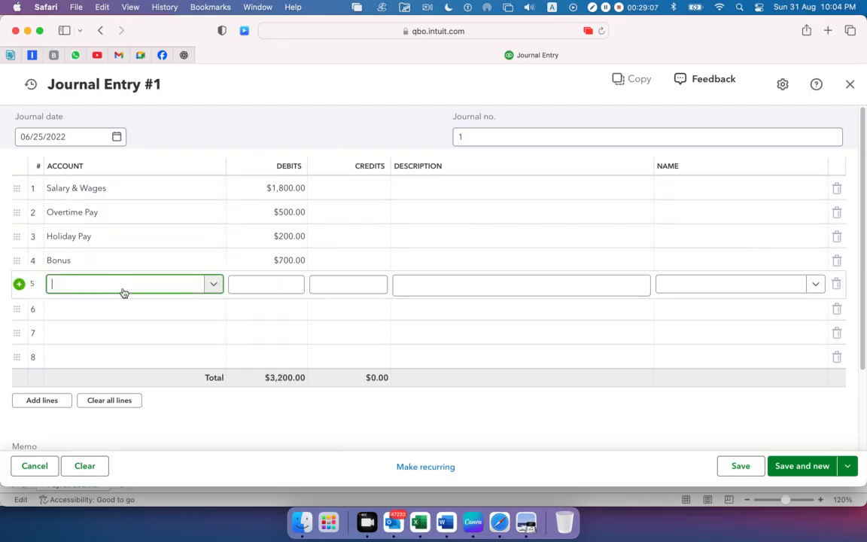
click(427, 516)
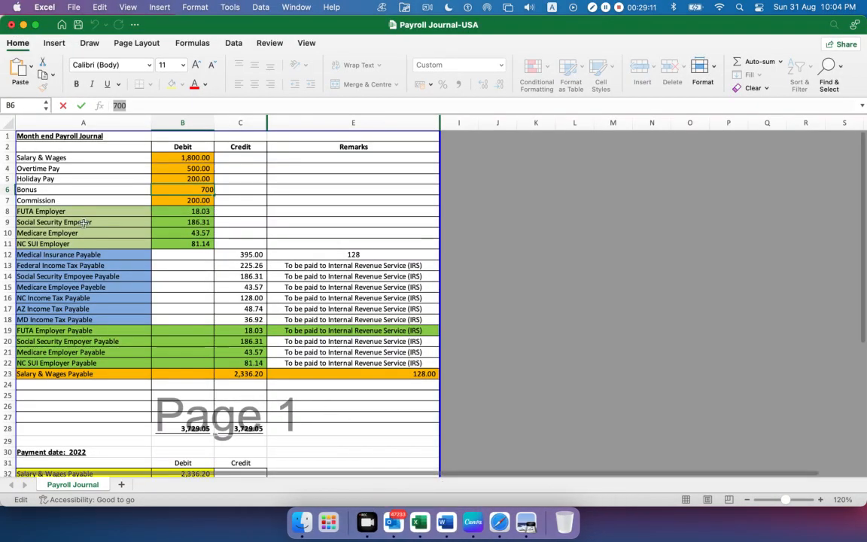
click(58, 199)
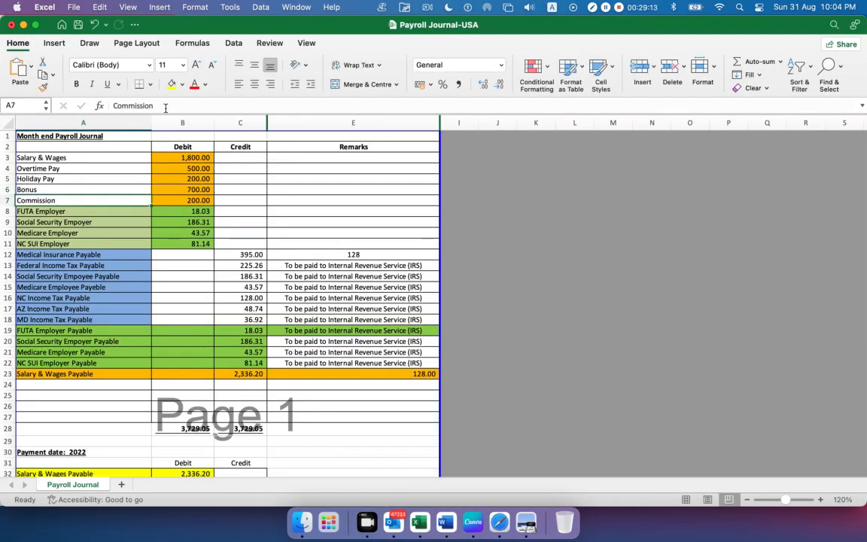
drag(153, 105, 46, 105)
key(super+c)
key(super+Tab)
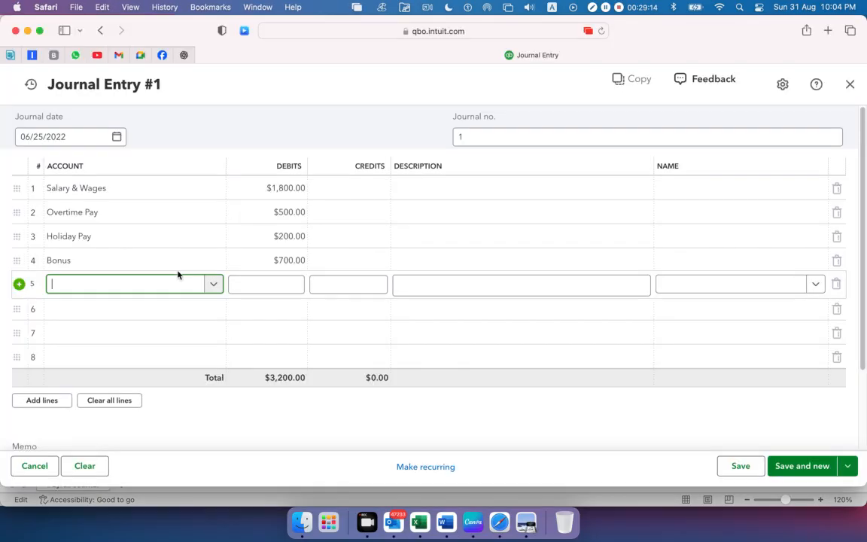
key(super+v)
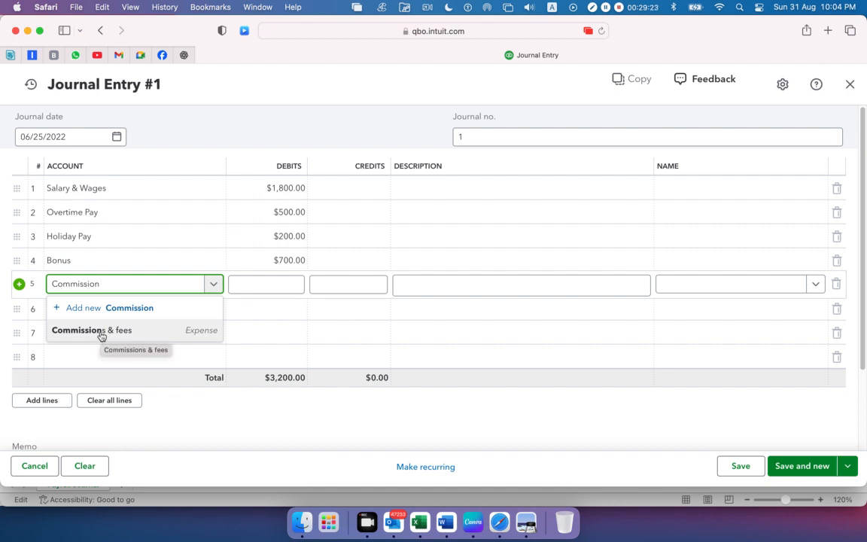
click(101, 332)
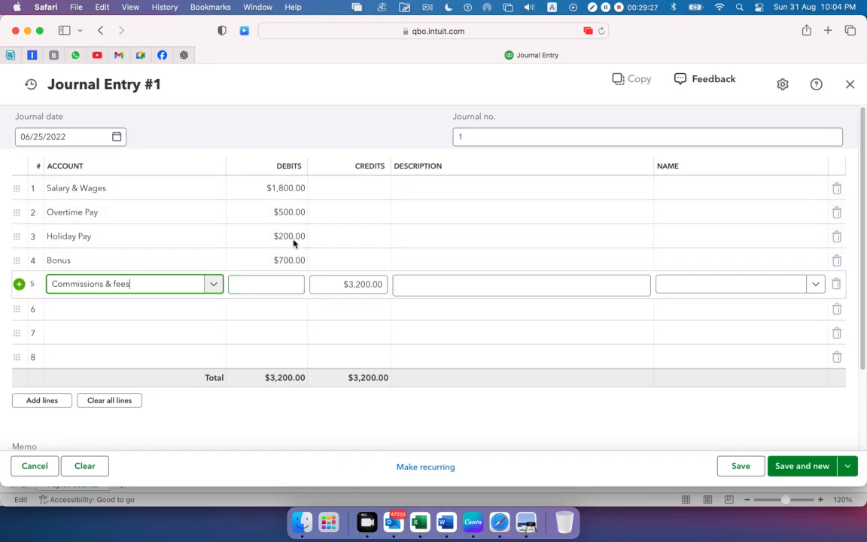
Copy the Commission debit of 200 from cell B7 in Excel and enter it as the fifth journal line's debit in Safari
key(super+Tab)
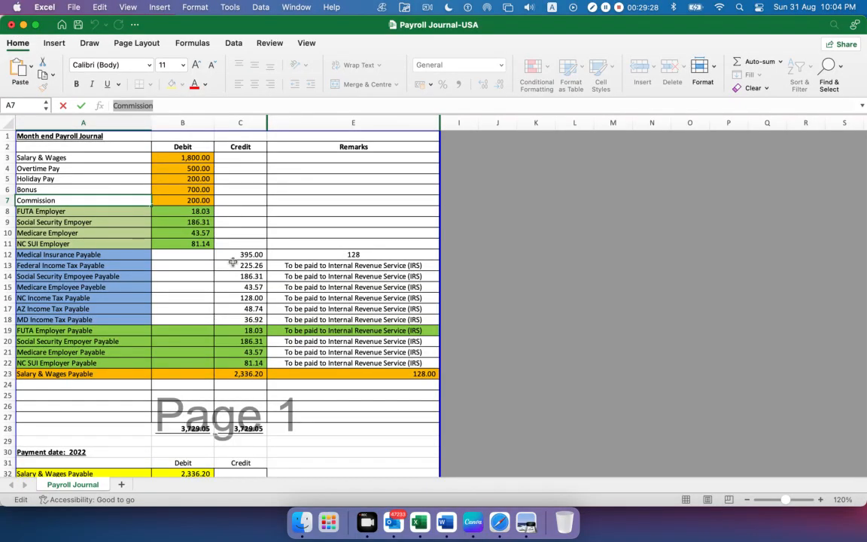
double_click(181, 204)
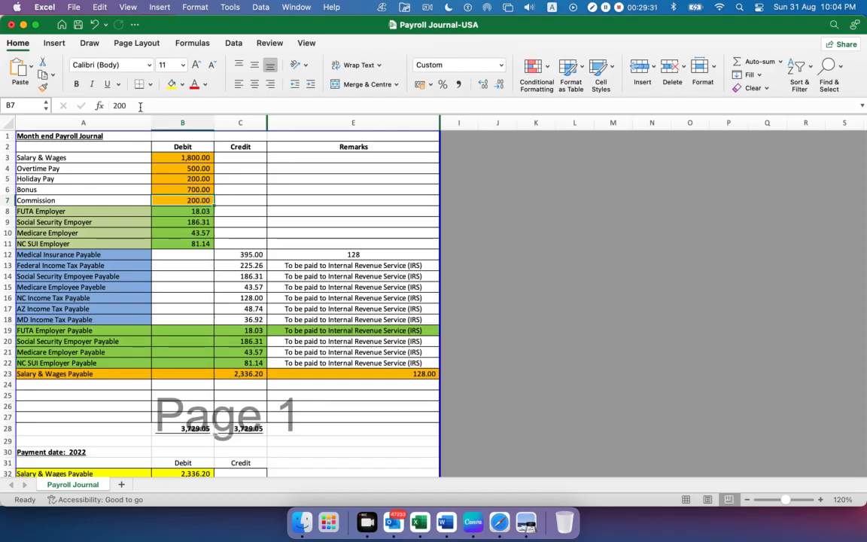
key(super+Tab)
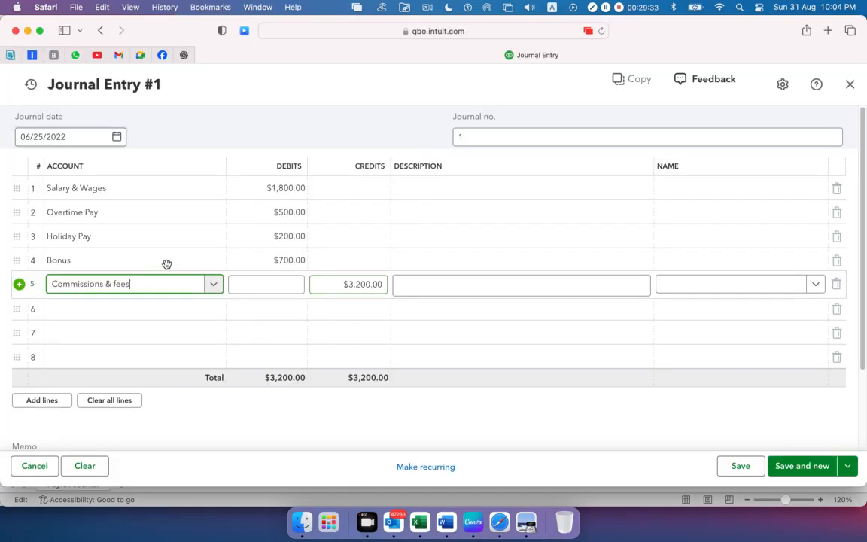
click(281, 286)
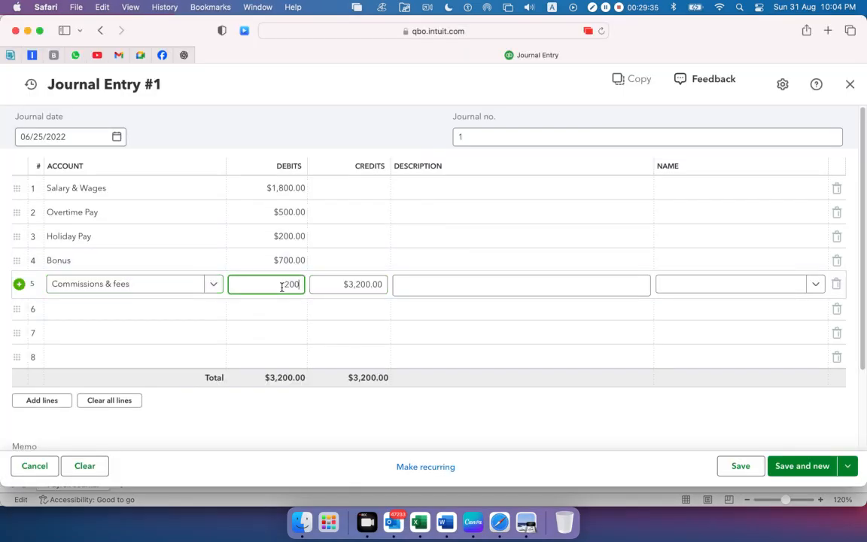
click(116, 310)
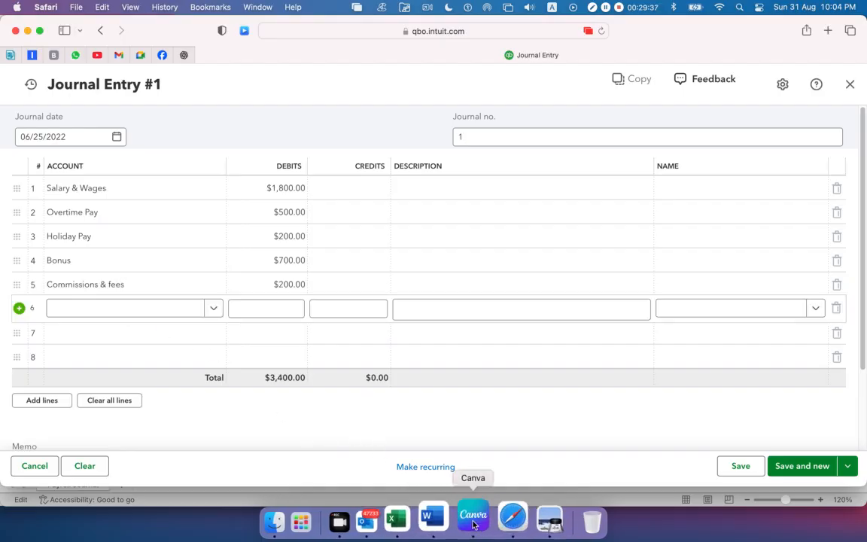
Examine the employer-paid taxes in the TOTAL section of the Payroll Details Report in Preview
click(404, 518)
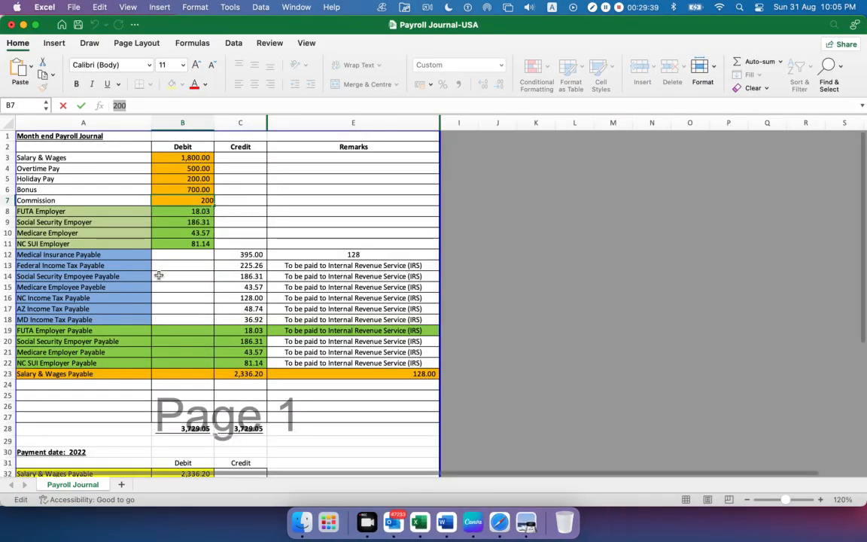
click(526, 521)
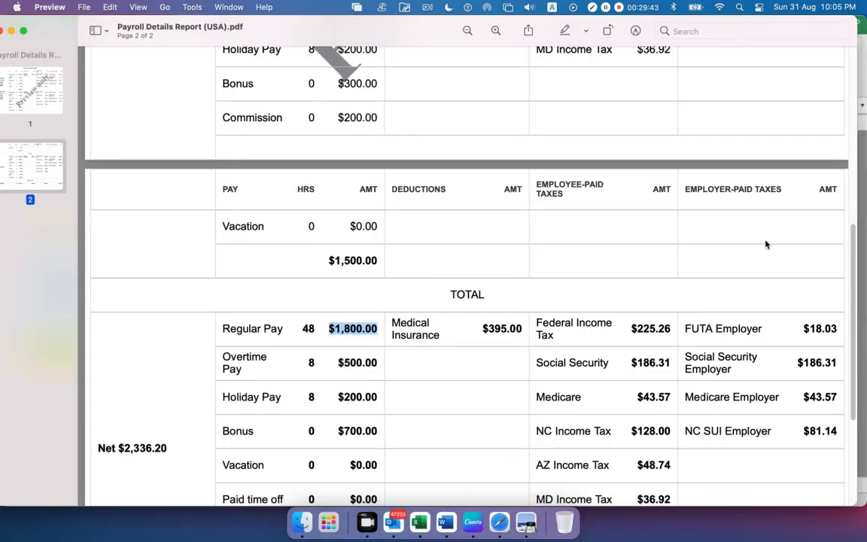
drag(686, 329, 817, 411)
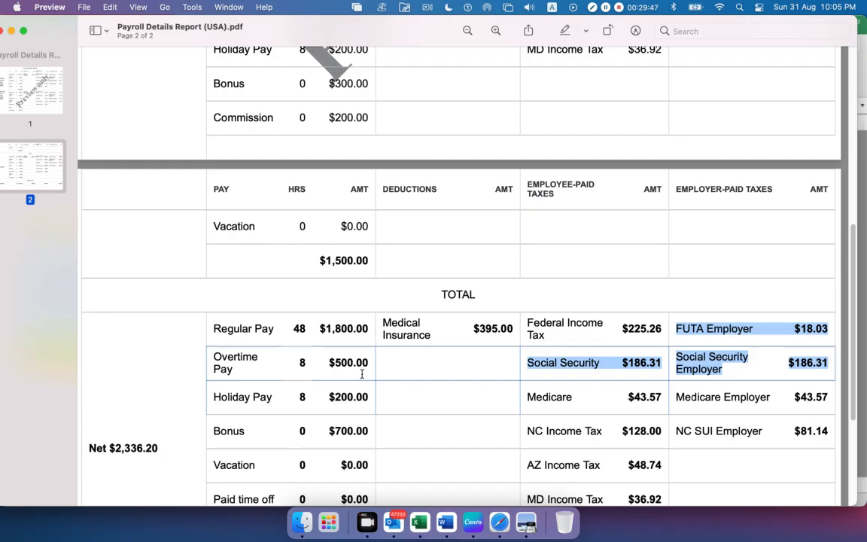
click(824, 440)
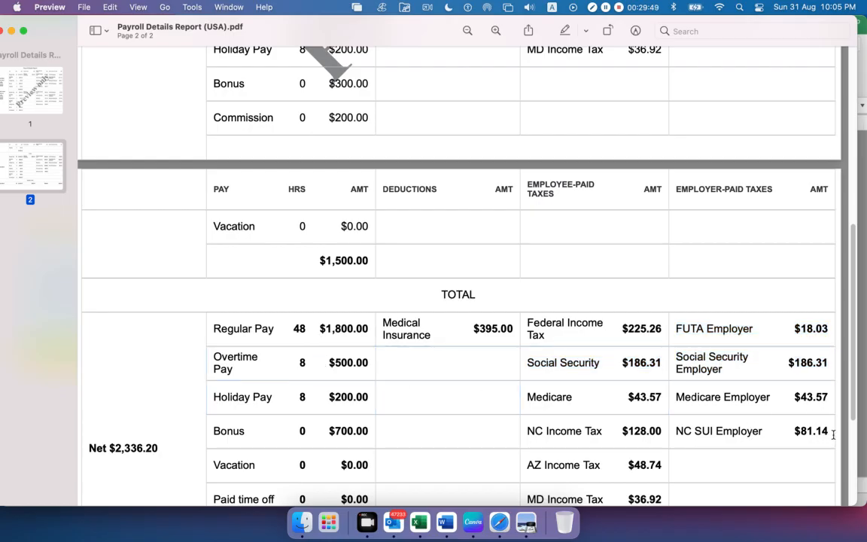
Copy the FUTA Employer name from cell A8 in Excel into the sixth journal line's account in Safari
drag(833, 434, 725, 321)
click(743, 432)
key(super+Tab)
click(89, 214)
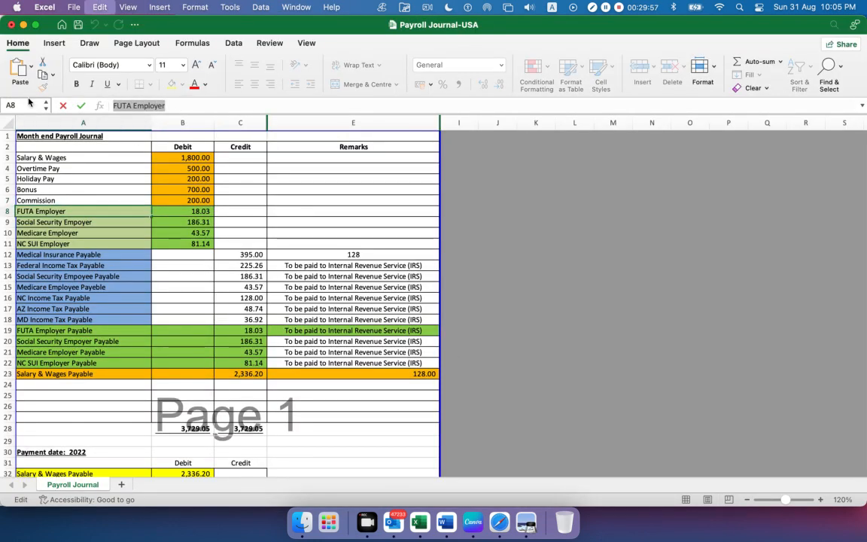
key(super+Tab)
key(super+Tab)
key(super+Tab)
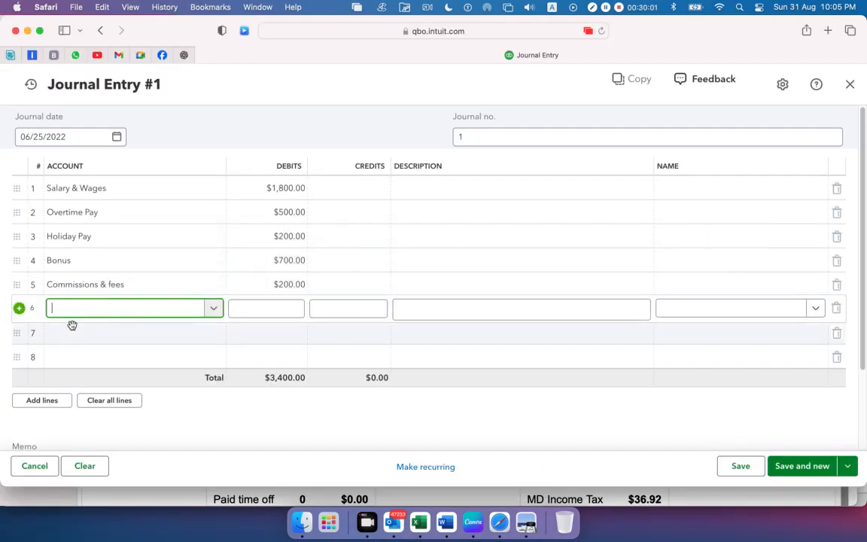
text(FUTA Employer)
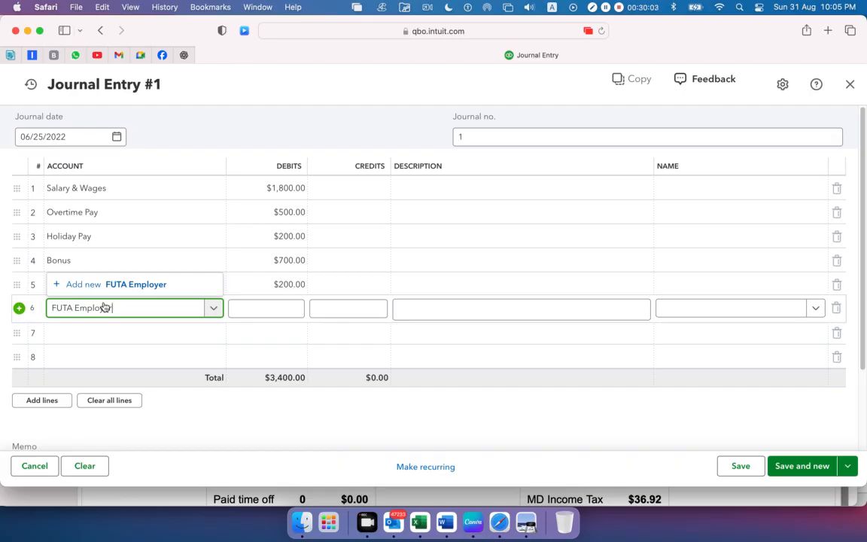
Add FUTA Employer as a new account with account type Expenses and detail type Payroll Expenses, and save it
click(111, 284)
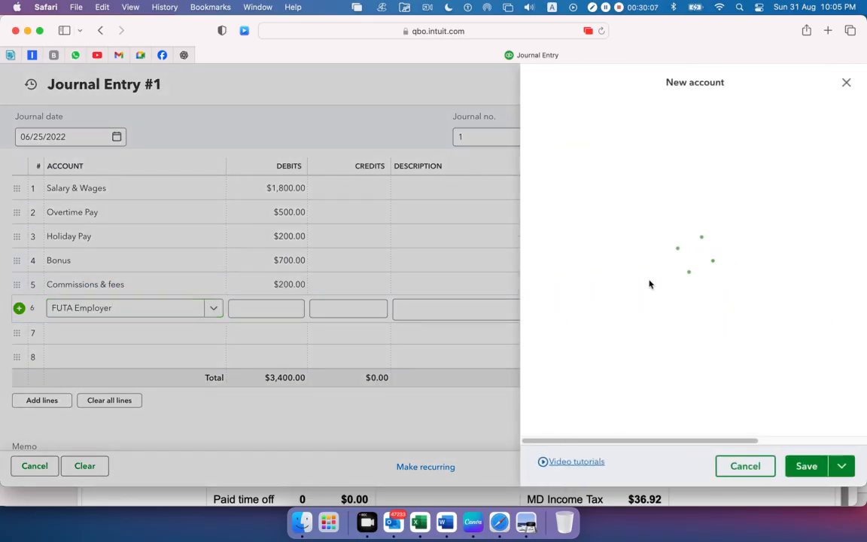
click(677, 178)
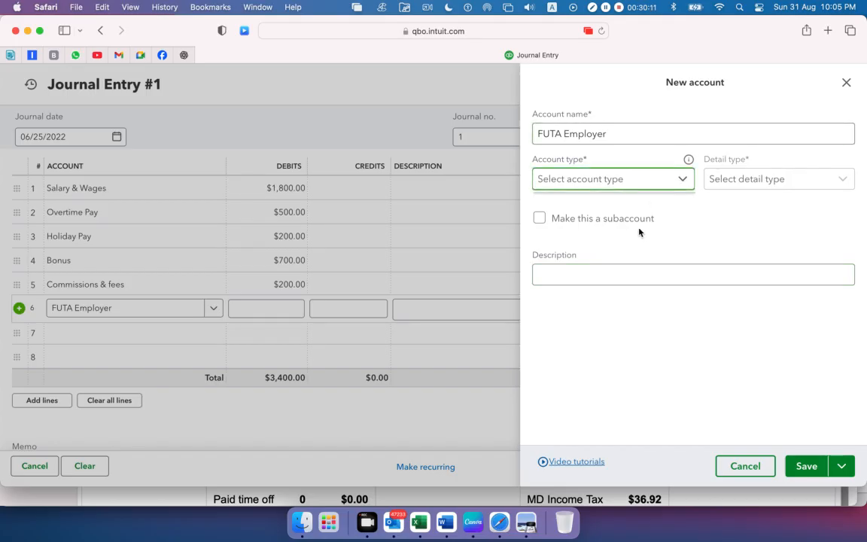
scroll(641, 229, down, 5)
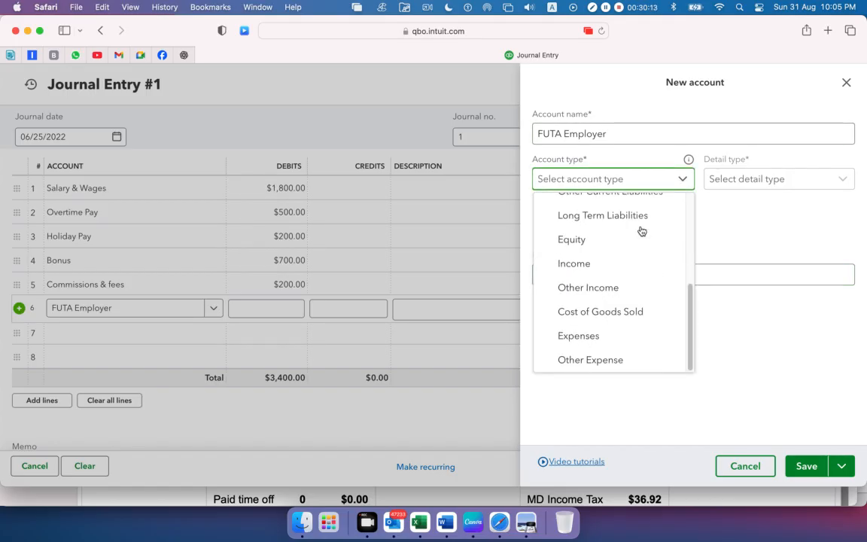
click(606, 332)
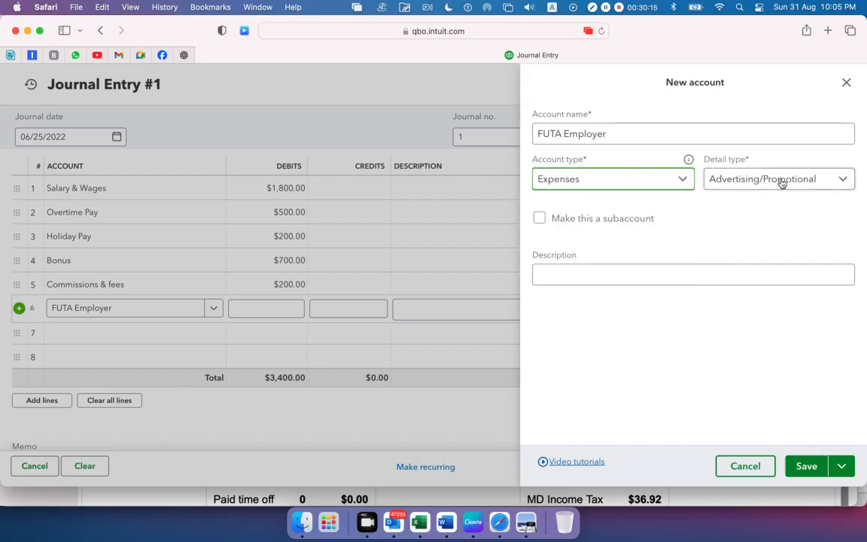
click(782, 178)
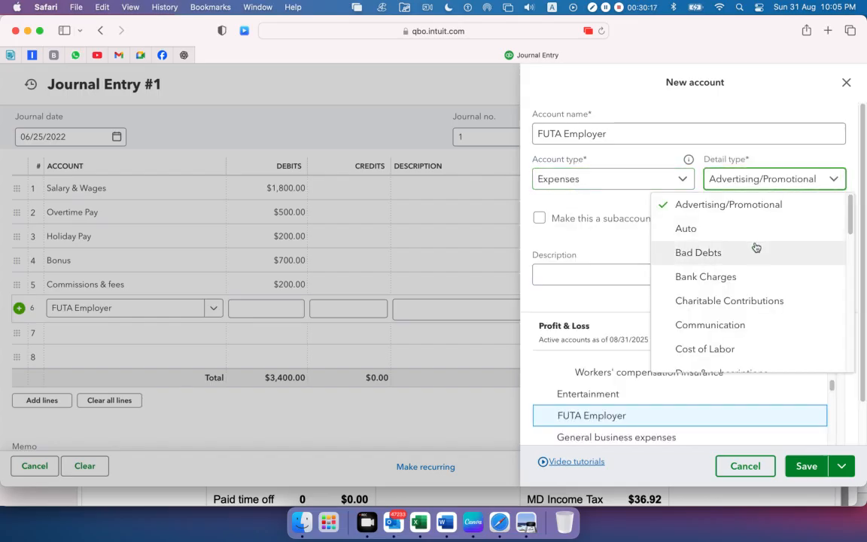
scroll(756, 247, down, 10)
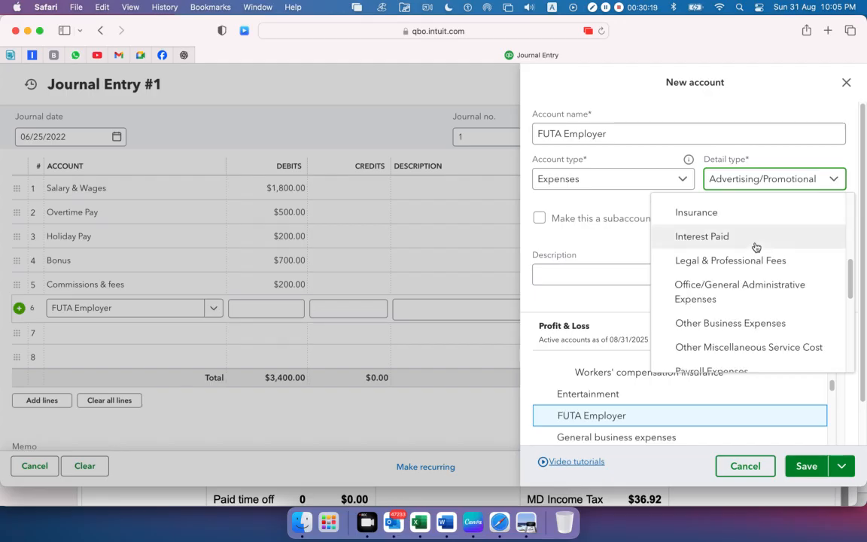
scroll(756, 247, down, 2)
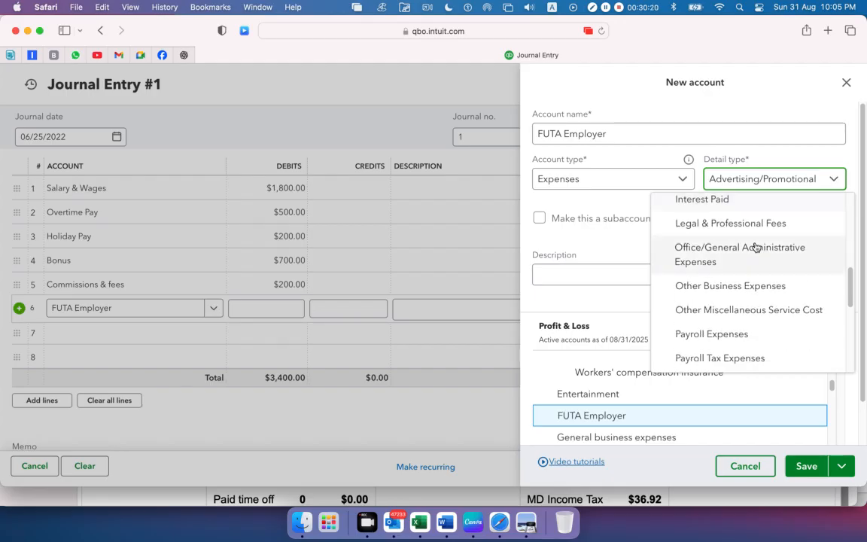
click(738, 336)
click(802, 468)
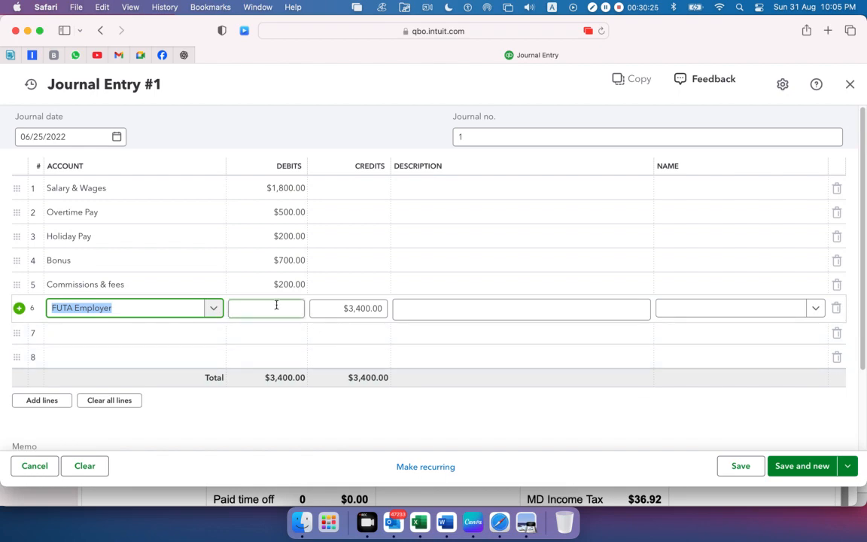
Copy the FUTA Employer debit of 18.03 from cell B8 in Excel and enter it as the sixth journal line's debit in Safari
key(super+Tab)
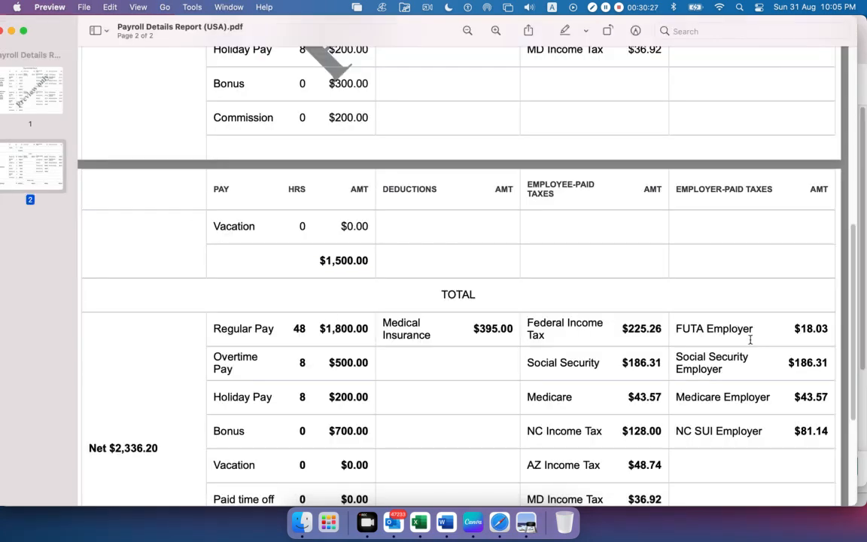
key(super+Tab)
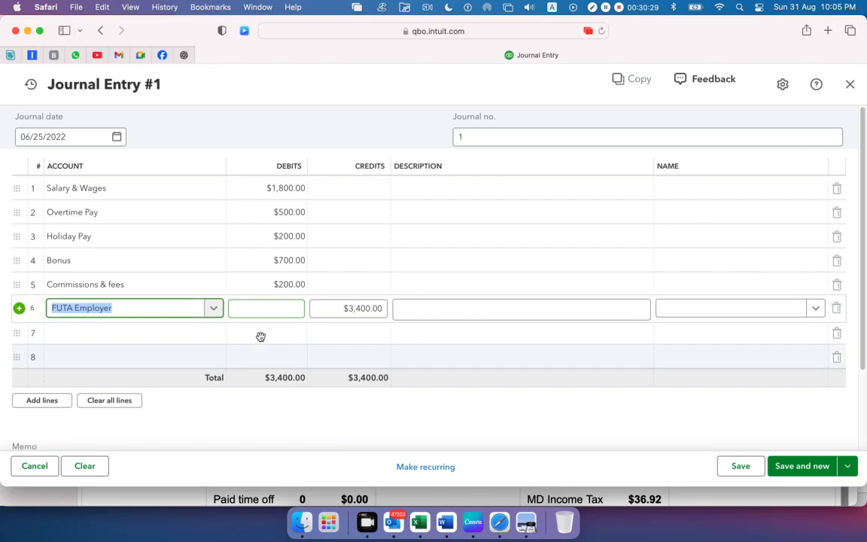
key(super+Tab)
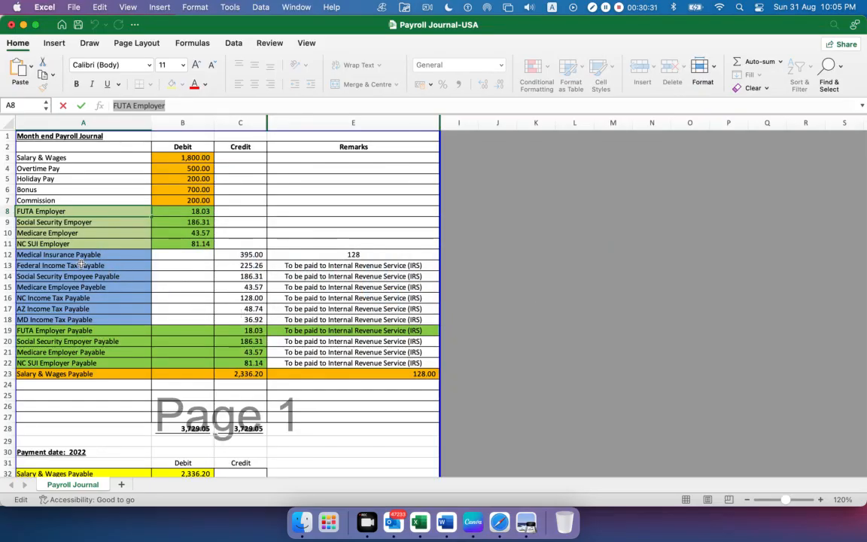
click(183, 212)
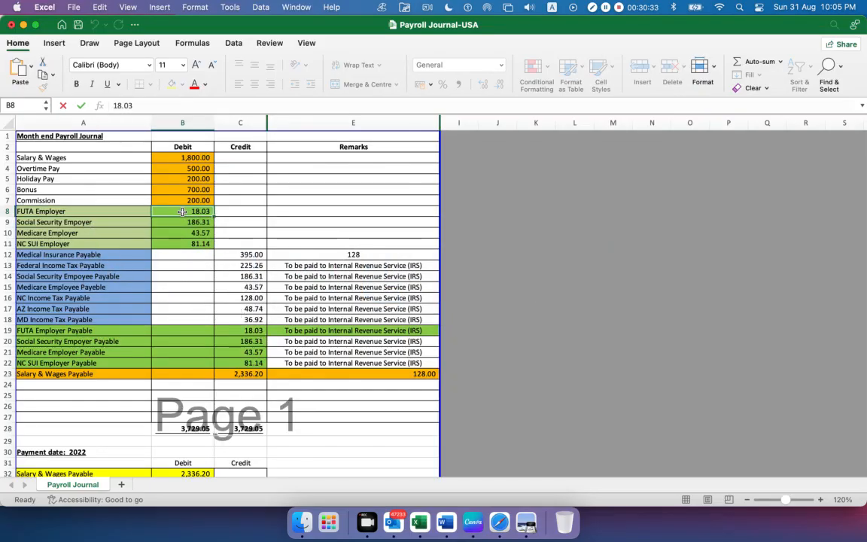
double_click(146, 106)
key(super+c)
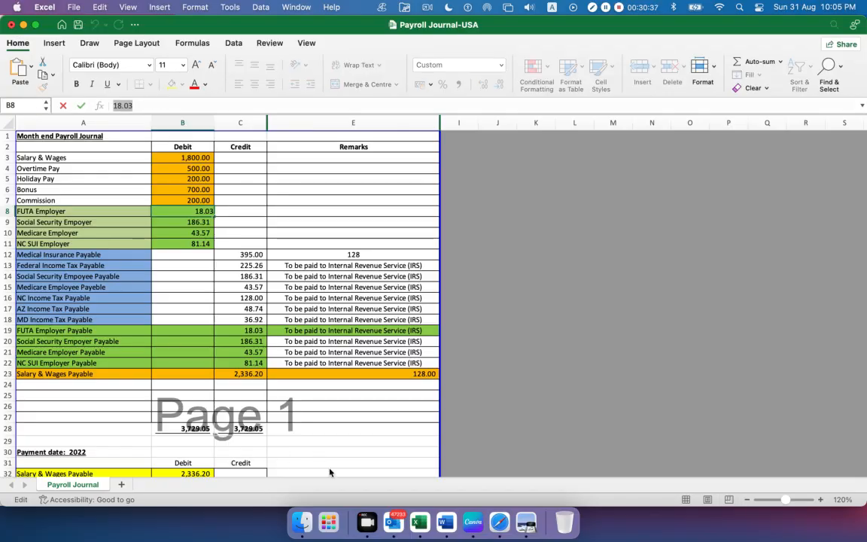
click(500, 522)
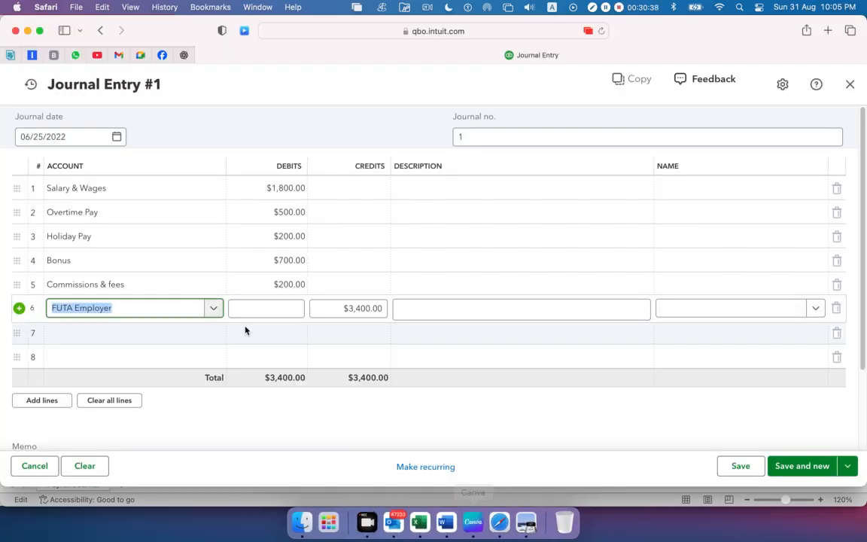
click(291, 309)
key(super+v)
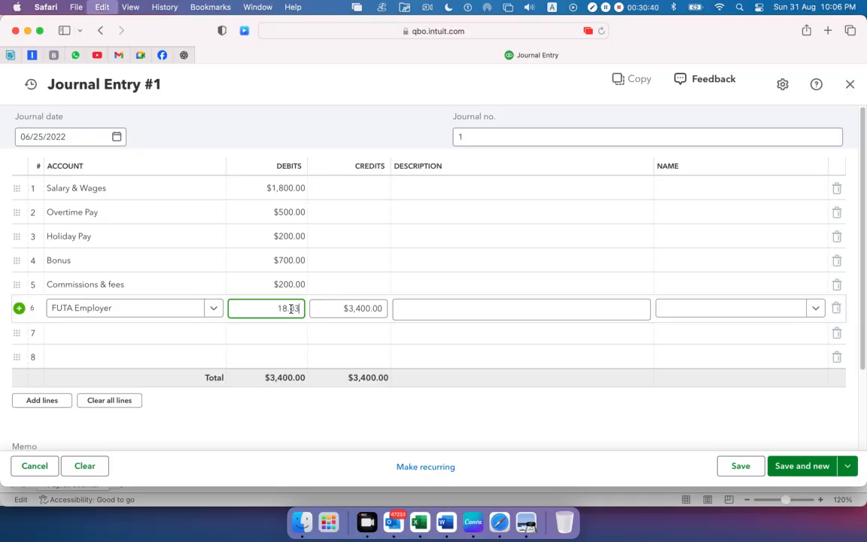
Copy the Social Security Empoyer name from cell A9 in Excel into the seventh journal line's account in Safari
click(106, 339)
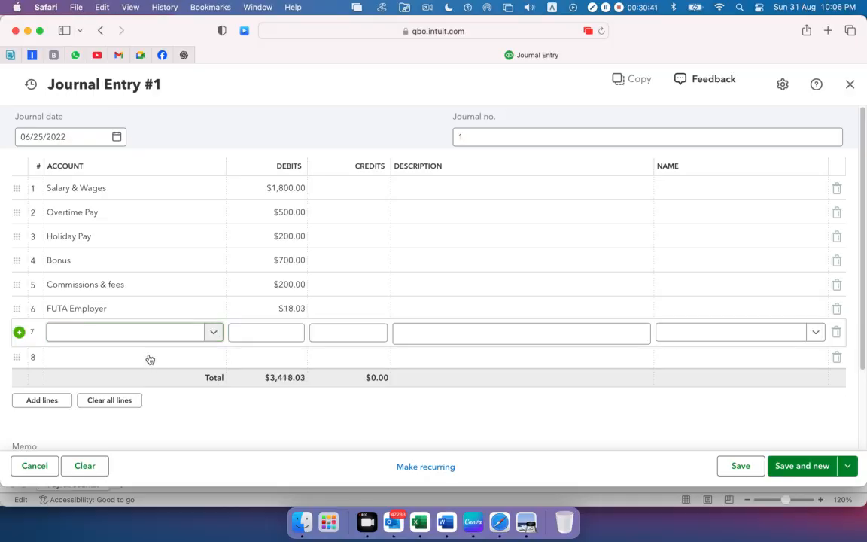
click(423, 518)
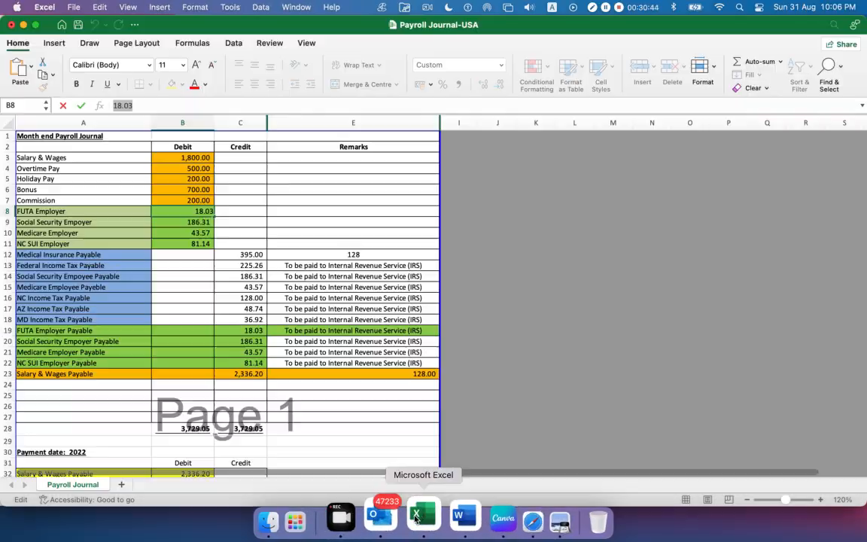
click(92, 221)
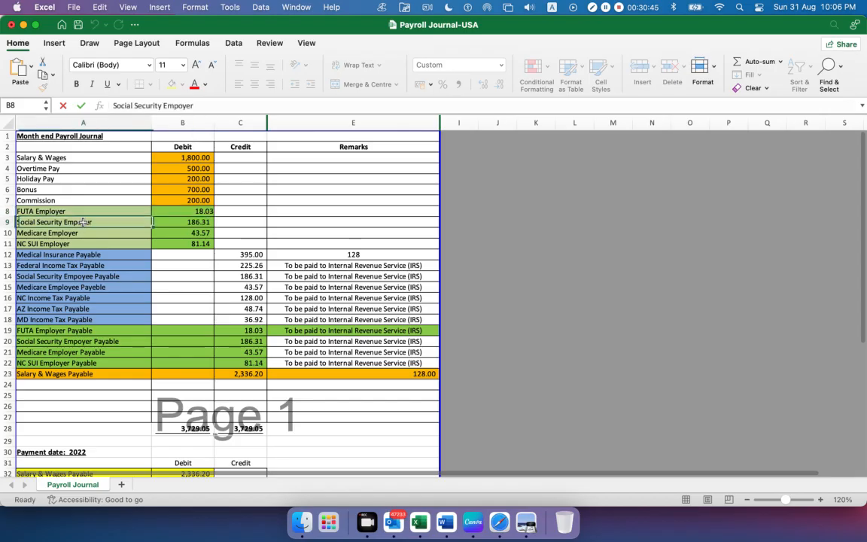
triple_click(216, 110)
key(super+c)
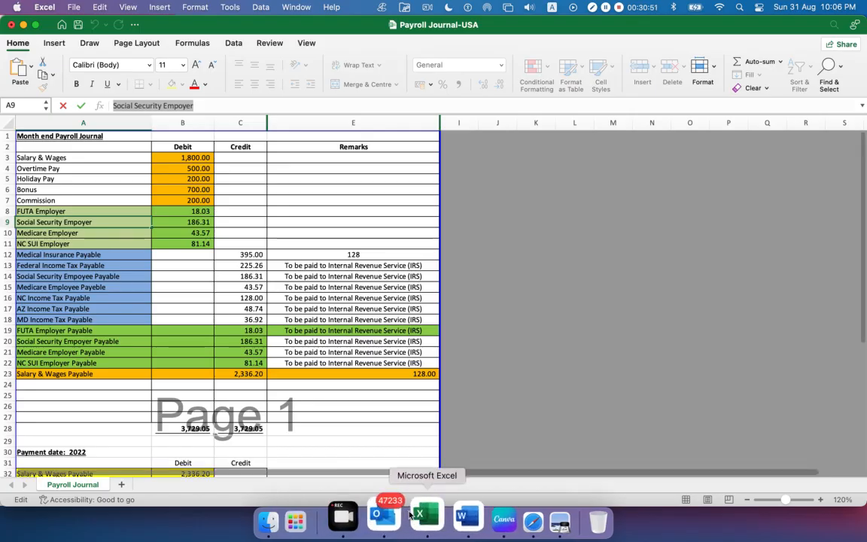
click(499, 519)
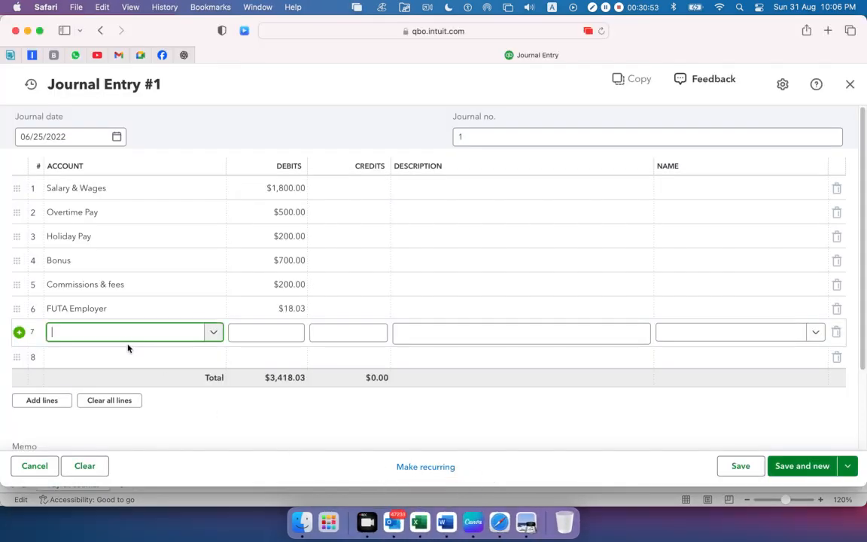
key(super+v)
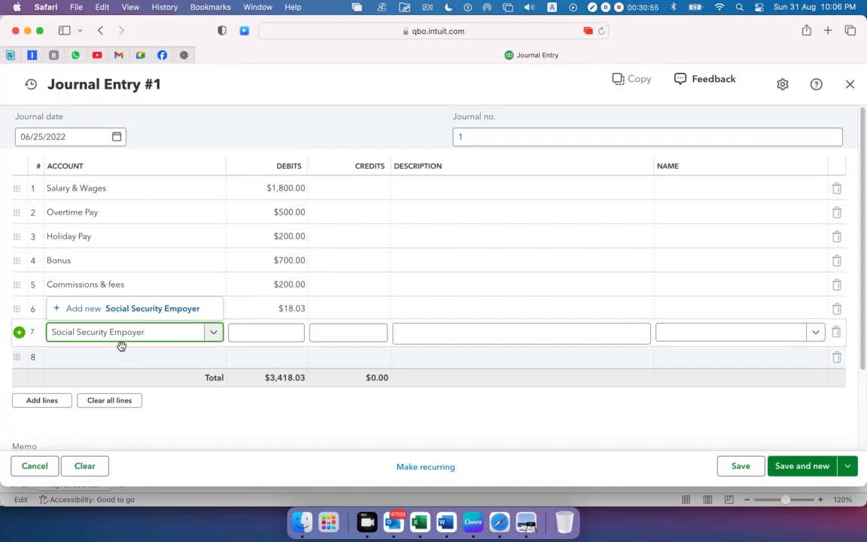
Add Social Security Empoyer as a new account with account type Expenses and detail type Payroll Expenses, and save it
click(113, 309)
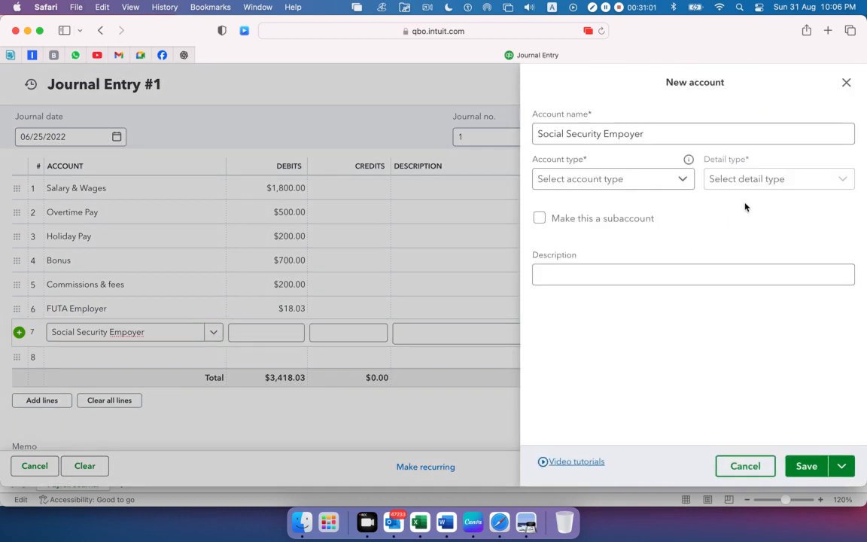
click(635, 178)
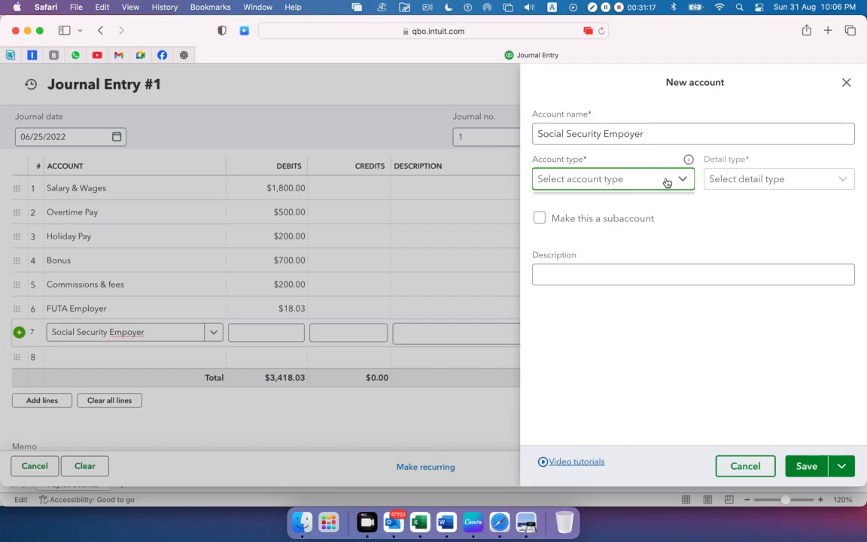
click(666, 181)
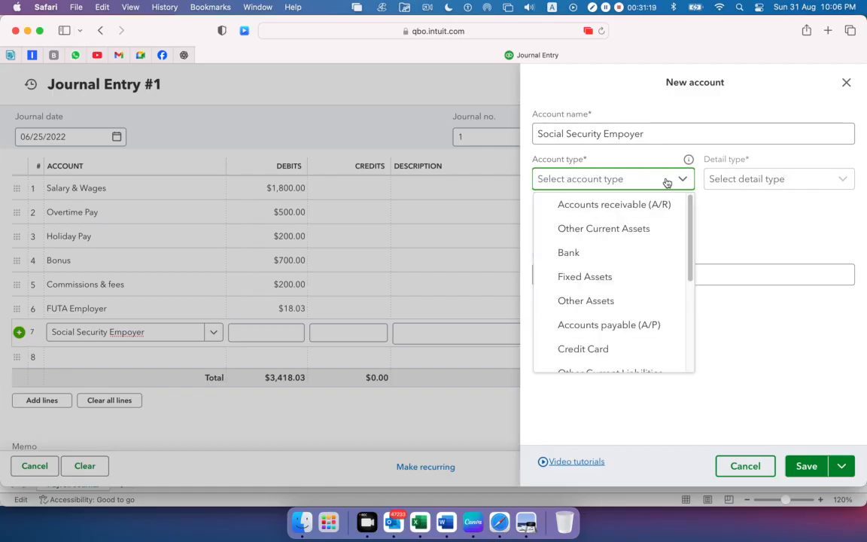
scroll(662, 239, down, 5)
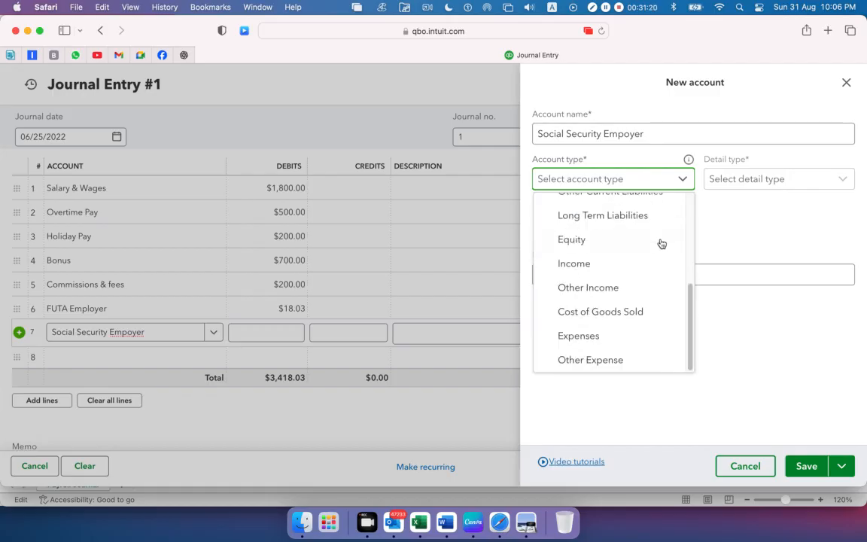
click(628, 337)
click(799, 185)
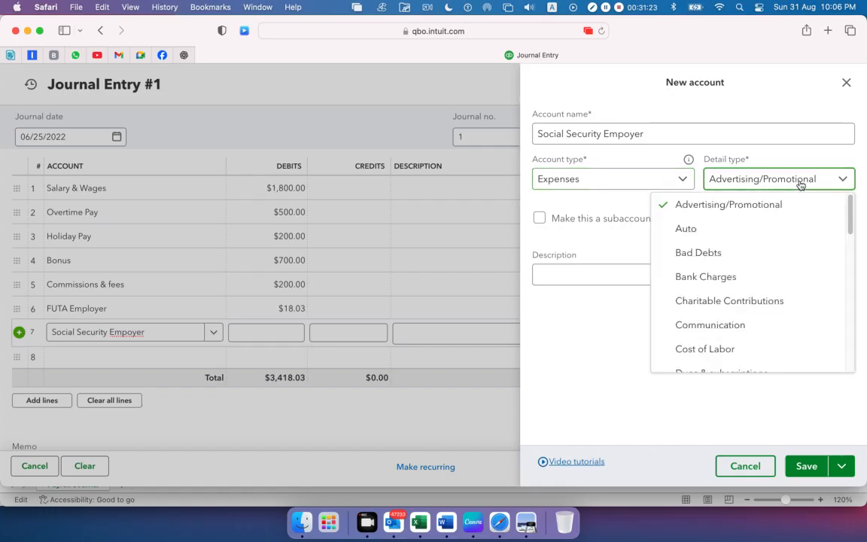
scroll(736, 277, down, 10)
scroll(737, 276, up, 3)
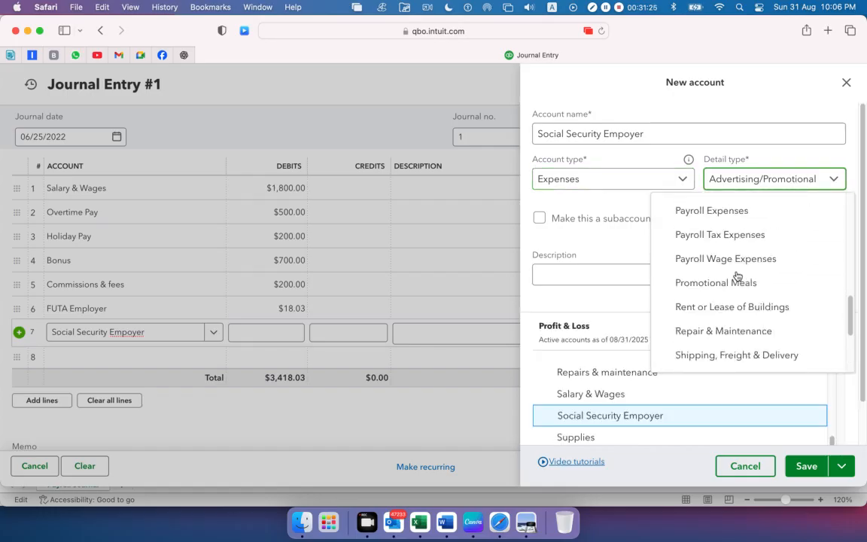
click(738, 211)
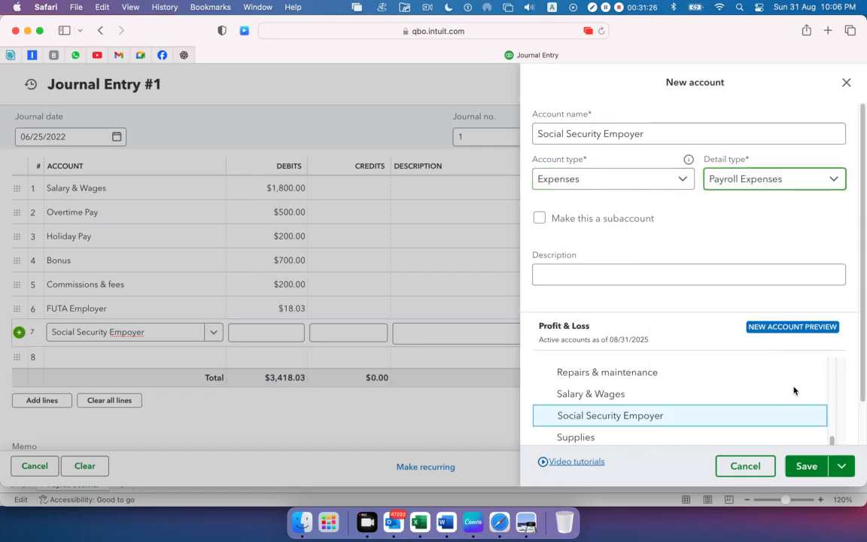
click(807, 465)
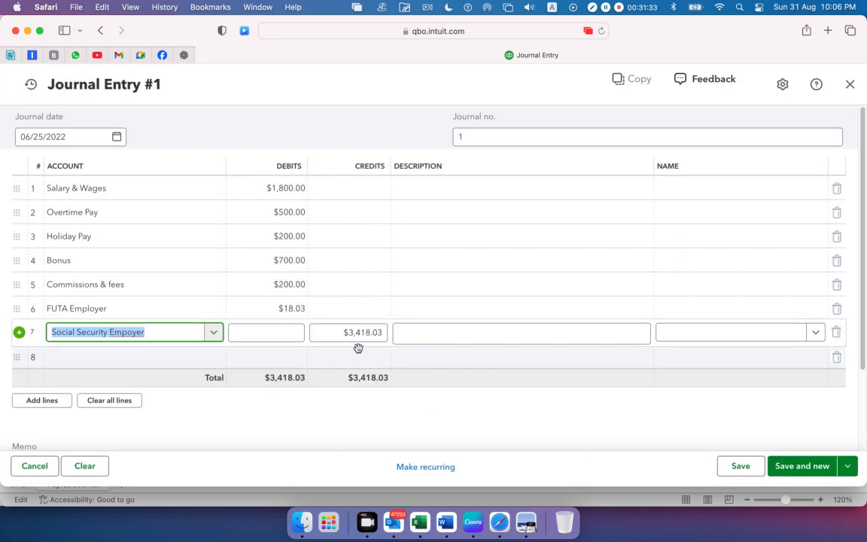
Copy the 186.31 debit from cell B9 in Excel, check it against the Payroll Details Report in Preview, and enter it as the seventh journal line's debit in Safari
key(super+Tab)
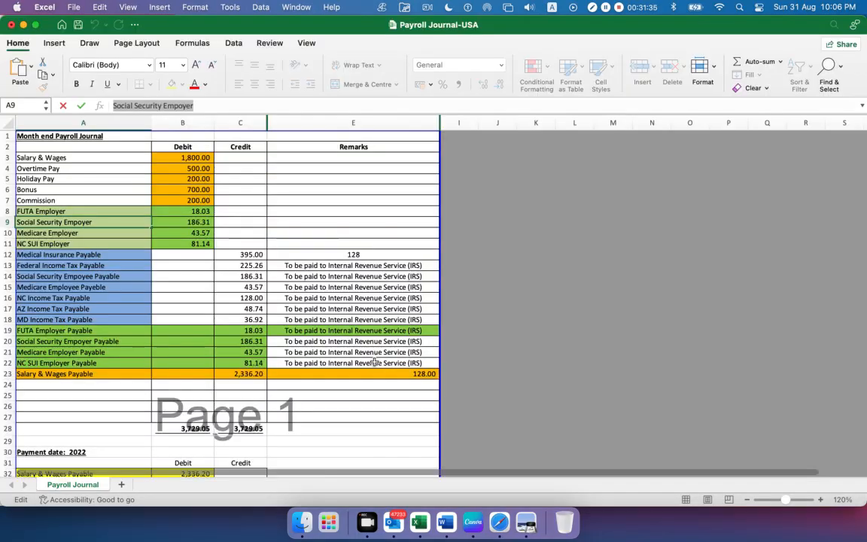
click(183, 222)
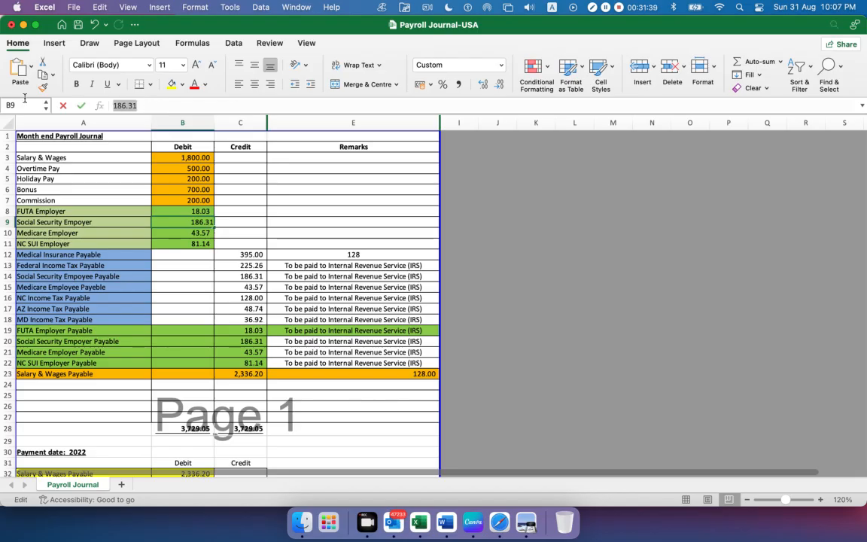
click(526, 522)
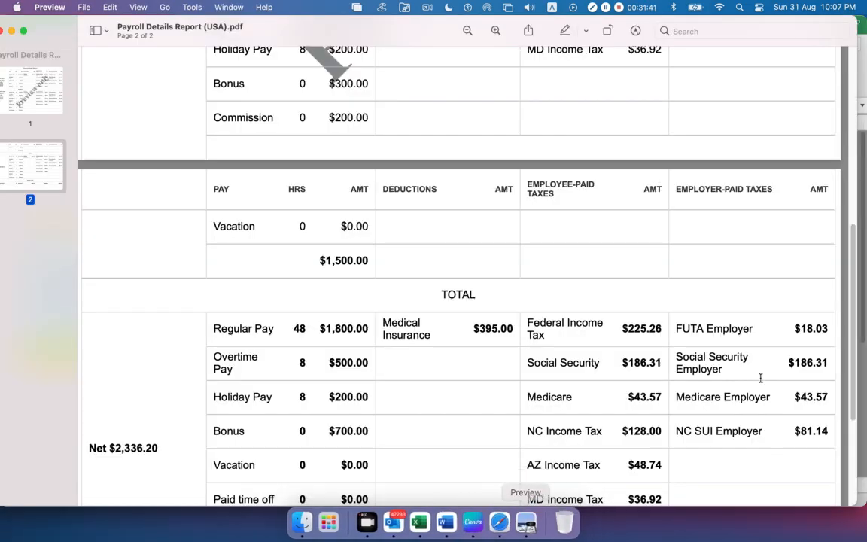
double_click(804, 363)
key(super+c)
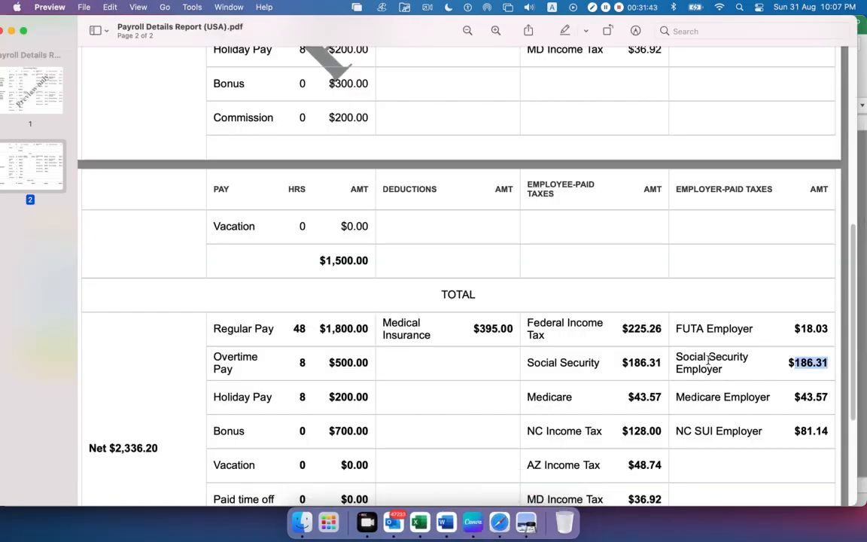
key(super+Tab)
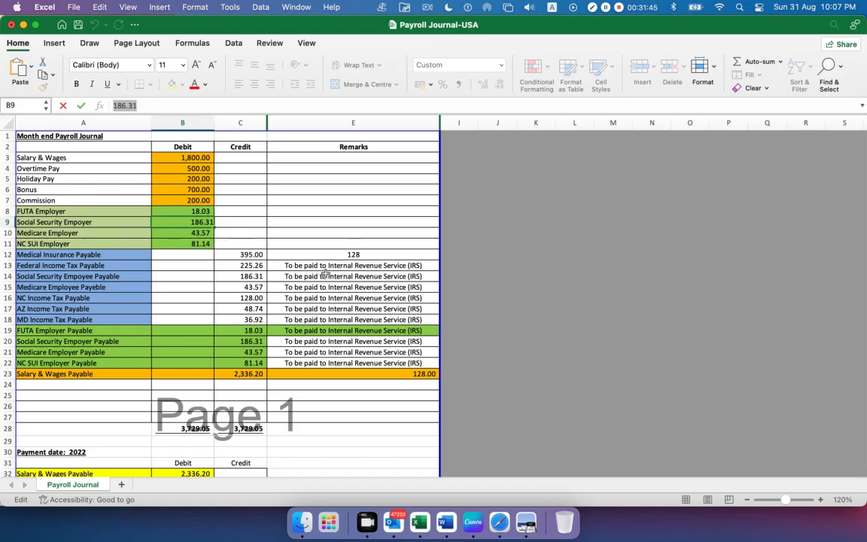
key(super+Tab)
key(Tab)
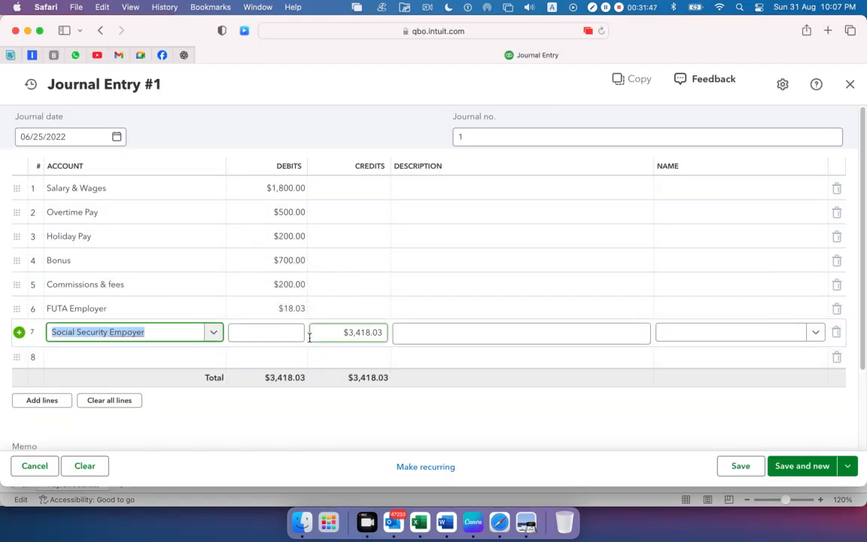
click(298, 335)
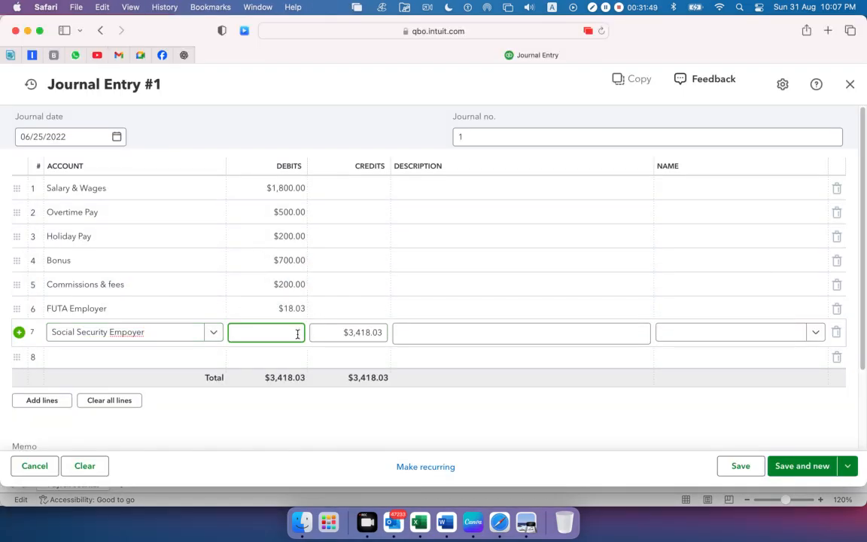
key(super+v)
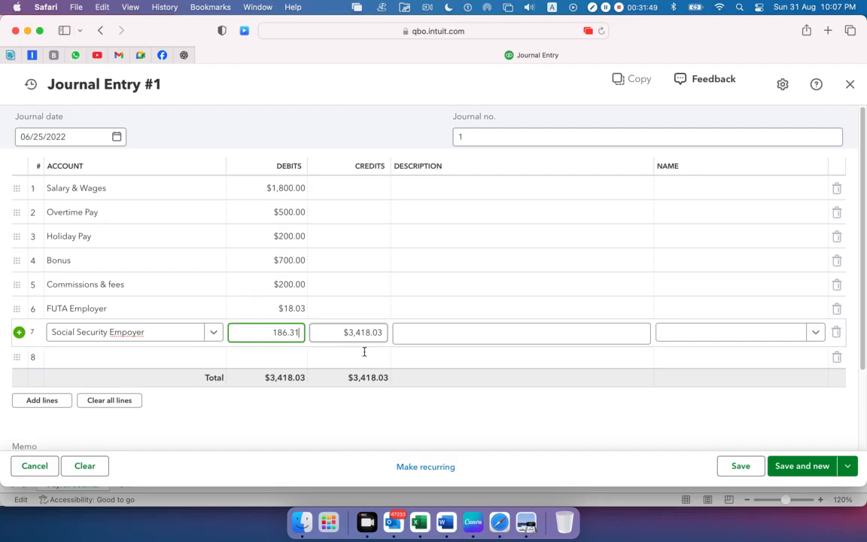
Copy the Medicare Employer name from cell A10 in Excel into the eighth journal line's account in Safari
click(139, 356)
key(super+Tab)
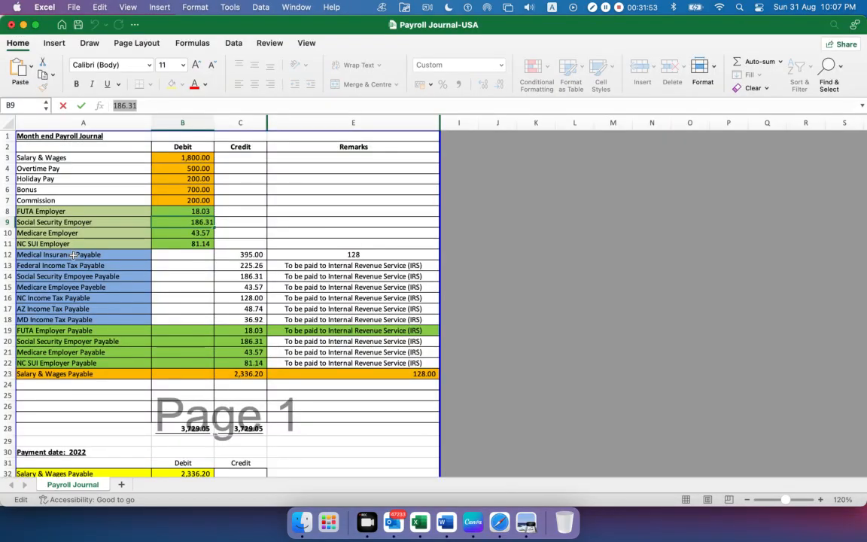
click(62, 234)
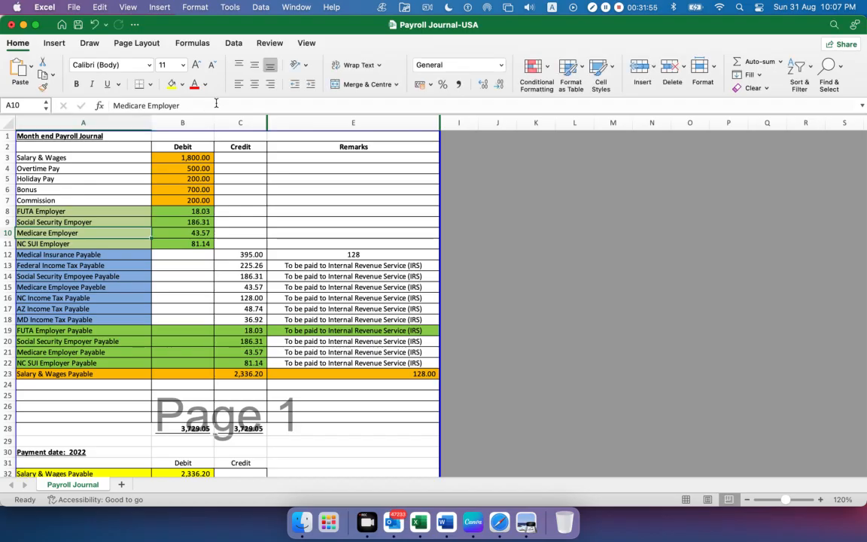
triple_click(123, 105)
key(super+c)
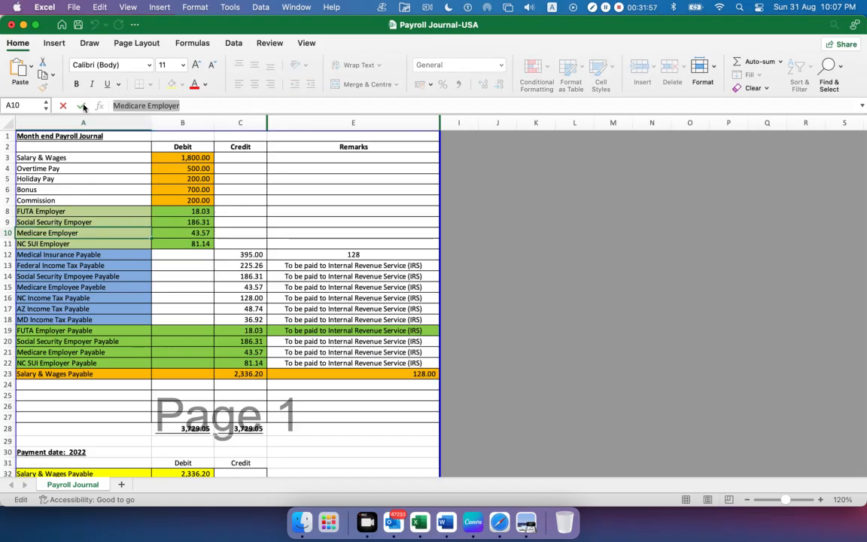
key(super+Tab)
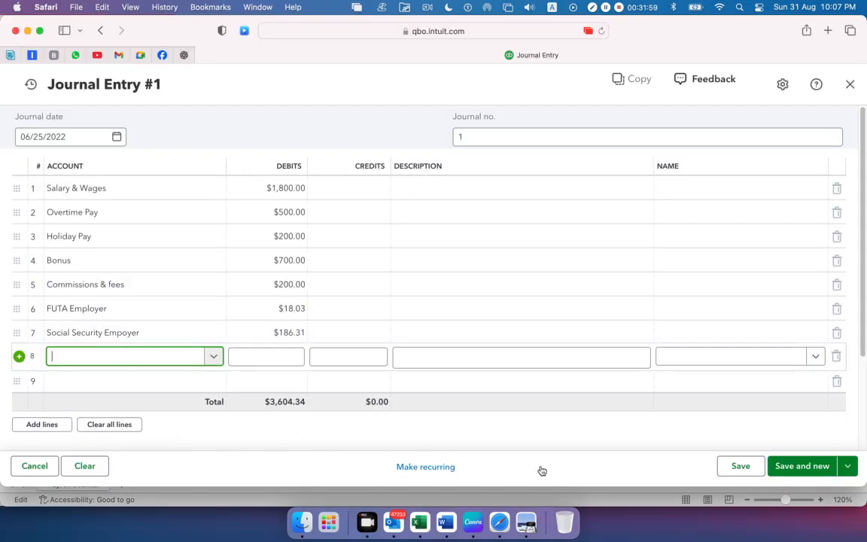
key(super+v)
click(526, 521)
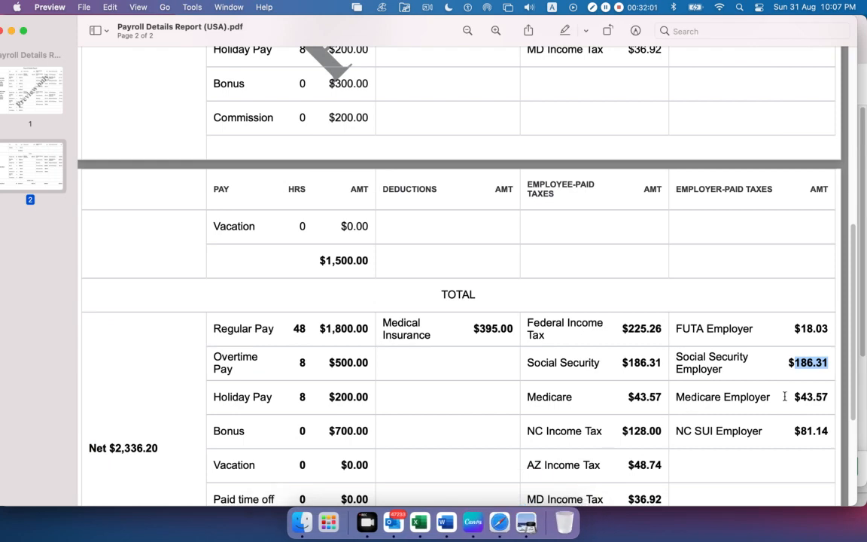
key(super+Tab)
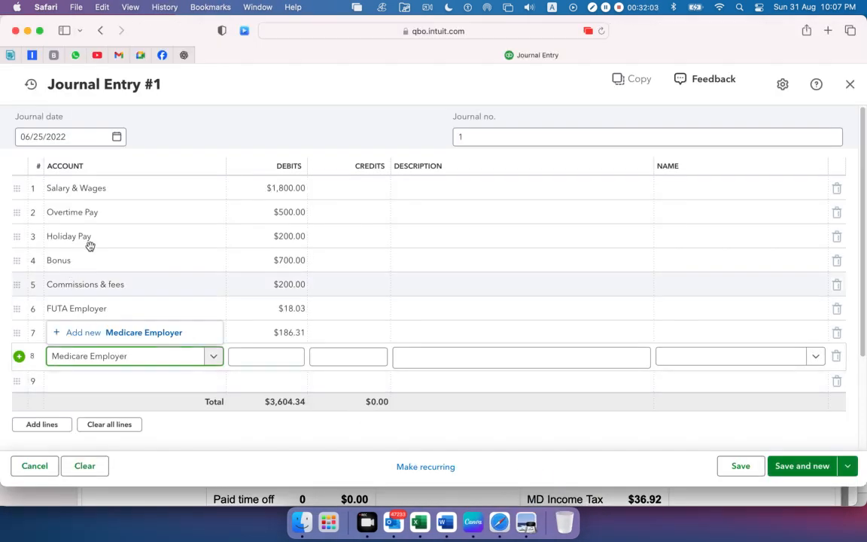
Add Medicare Employer as a new account with account type Expenses and detail type Payroll Expenses, and save it
click(105, 336)
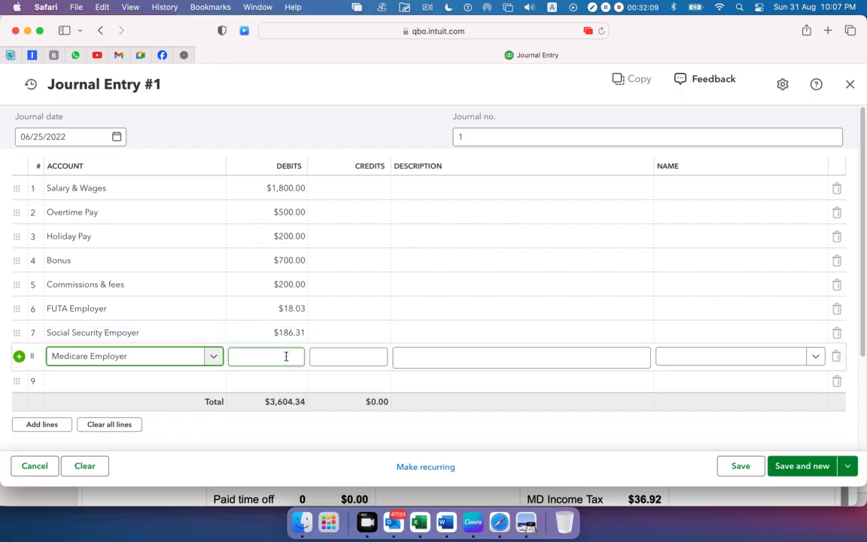
click(139, 357)
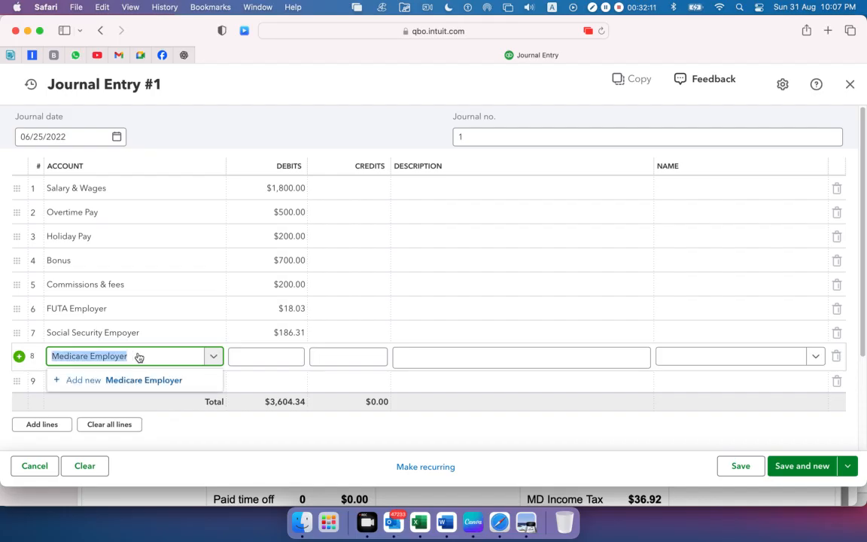
click(129, 380)
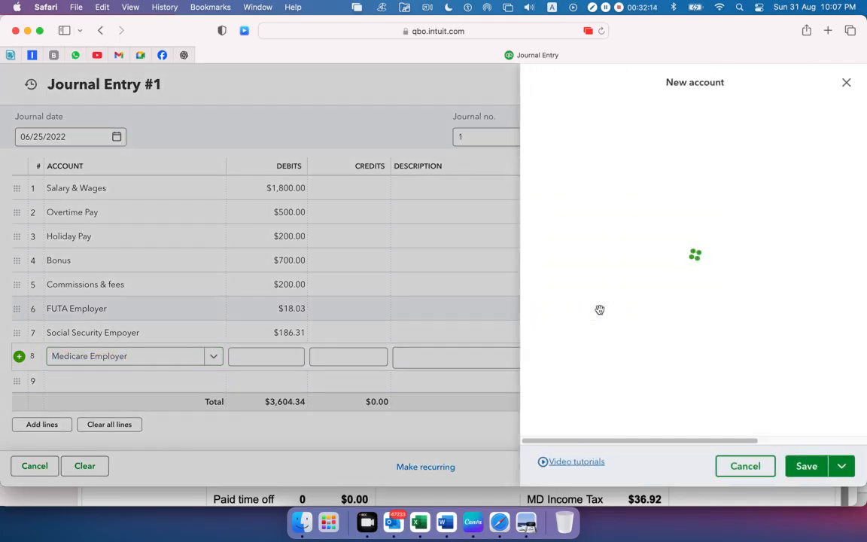
click(669, 185)
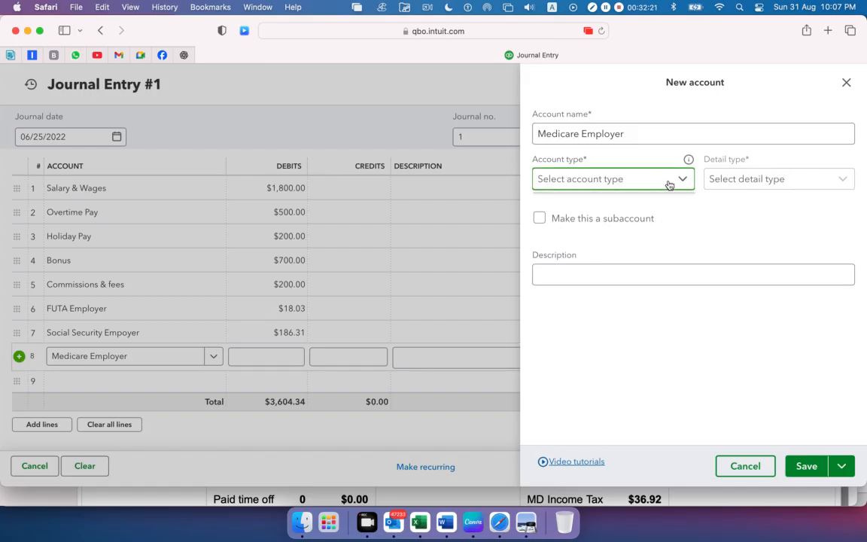
click(669, 185)
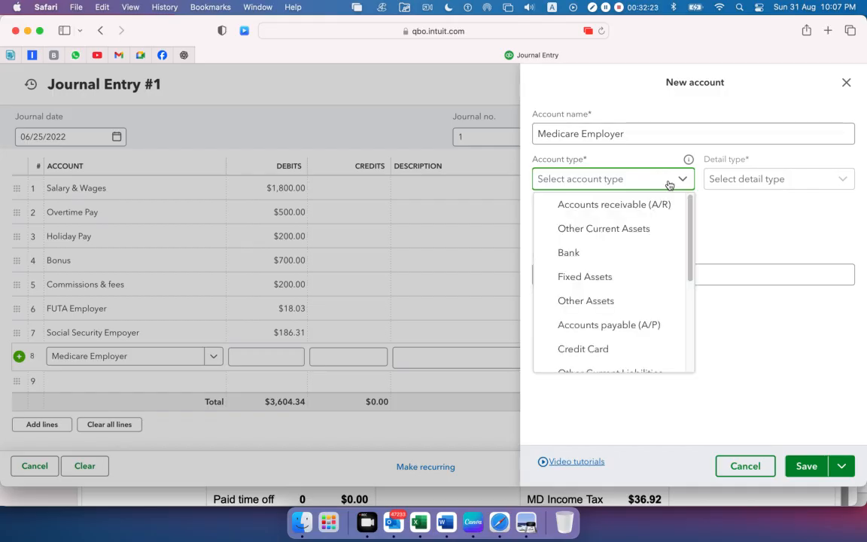
scroll(645, 247, down, 5)
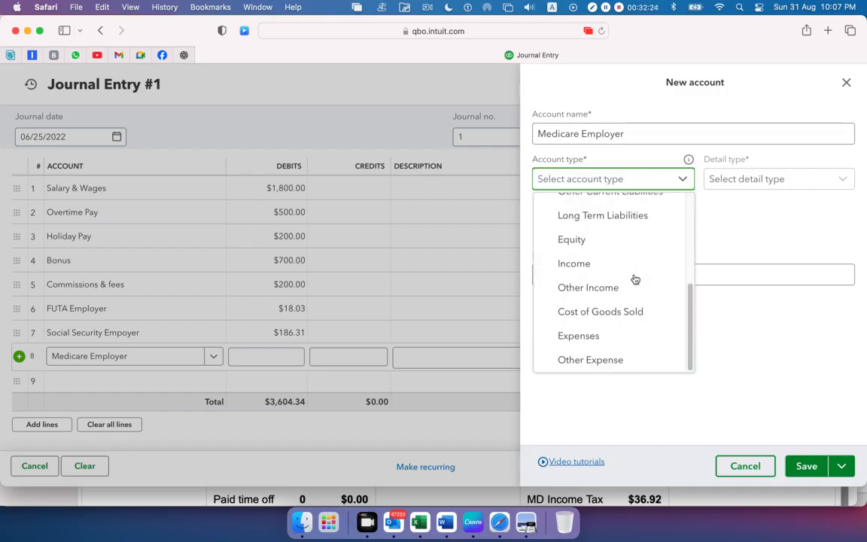
click(602, 340)
click(715, 177)
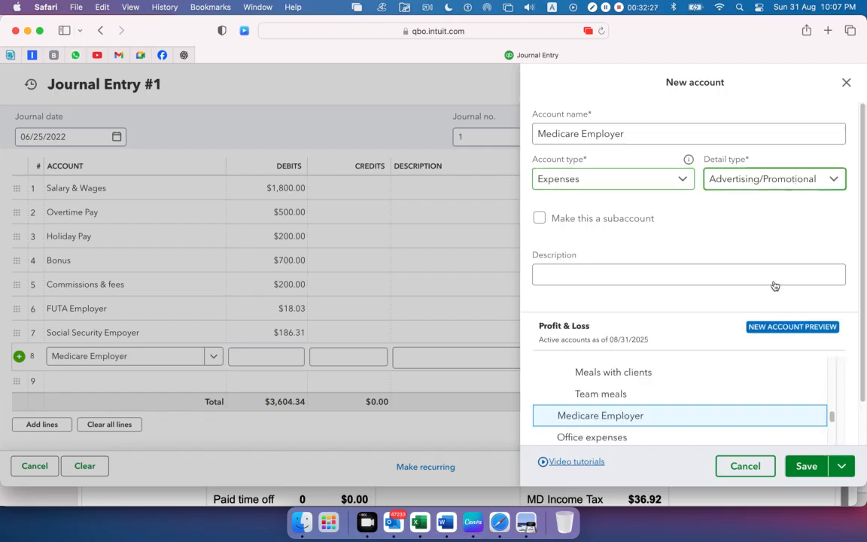
scroll(760, 302, down, 5)
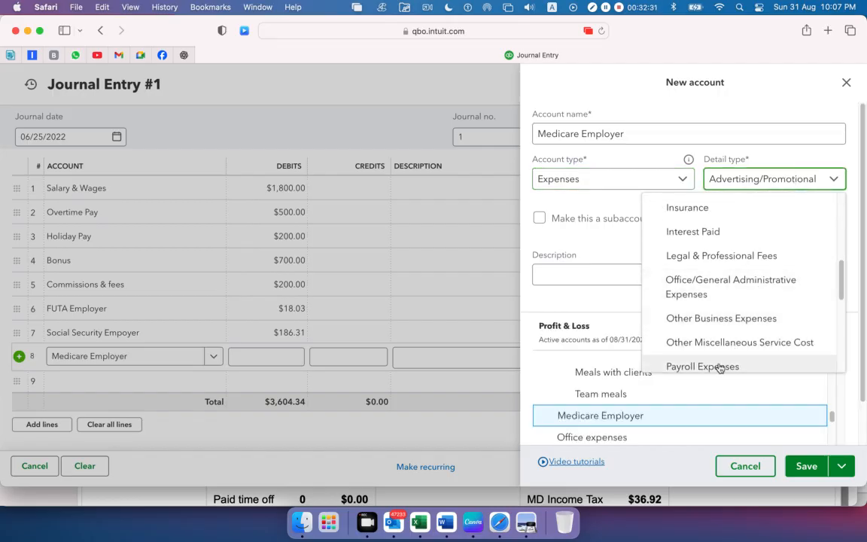
click(720, 367)
click(813, 466)
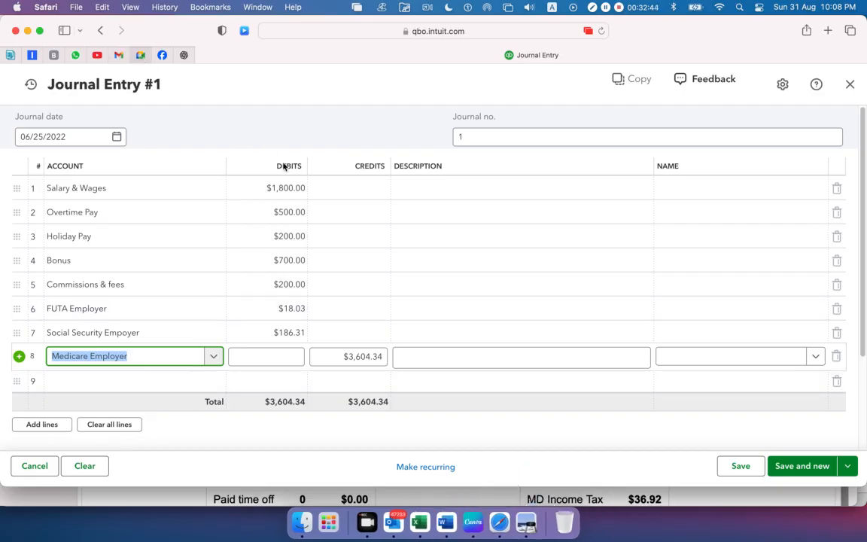
Admit the waiting participant to the Google Meet call and return to the journal entry
click(141, 55)
click(792, 323)
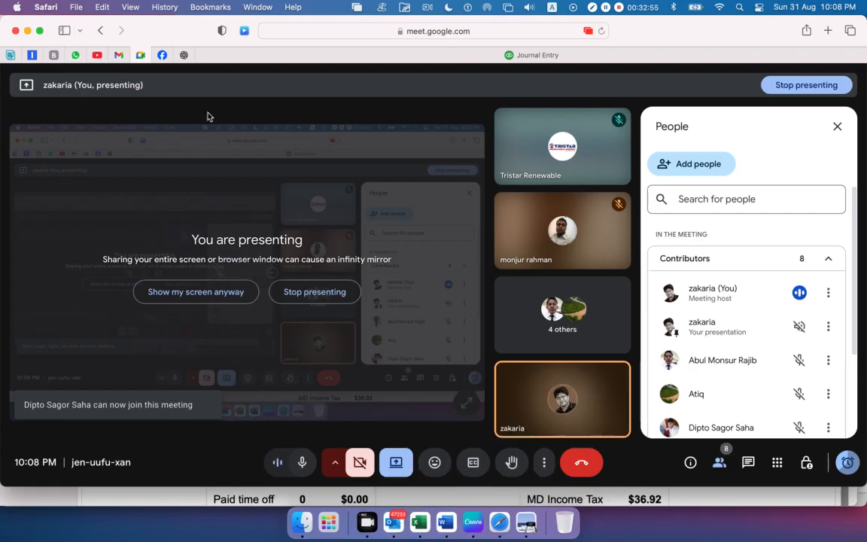
click(466, 59)
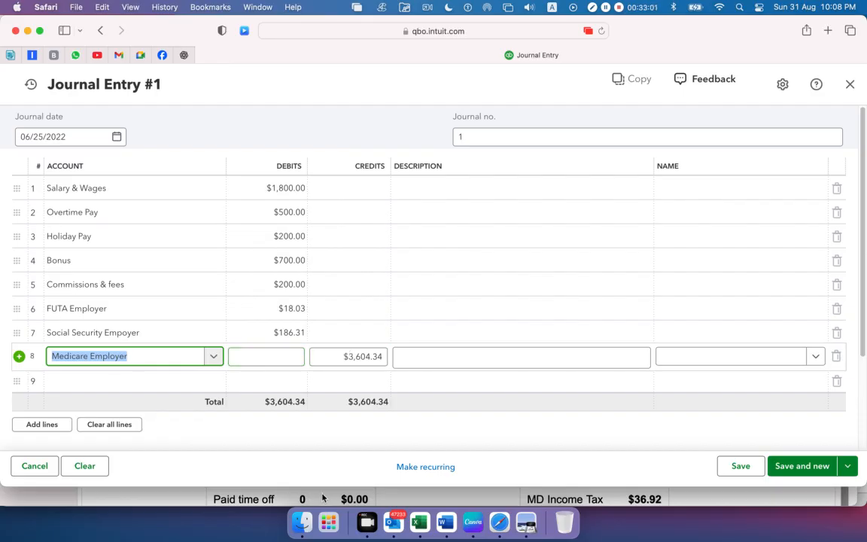
Copy the Medicare Employer debit of 43.57 from cell B10 in Excel and enter it as the eighth journal line's debit in Safari
key(super+Tab)
key(super+Tab)
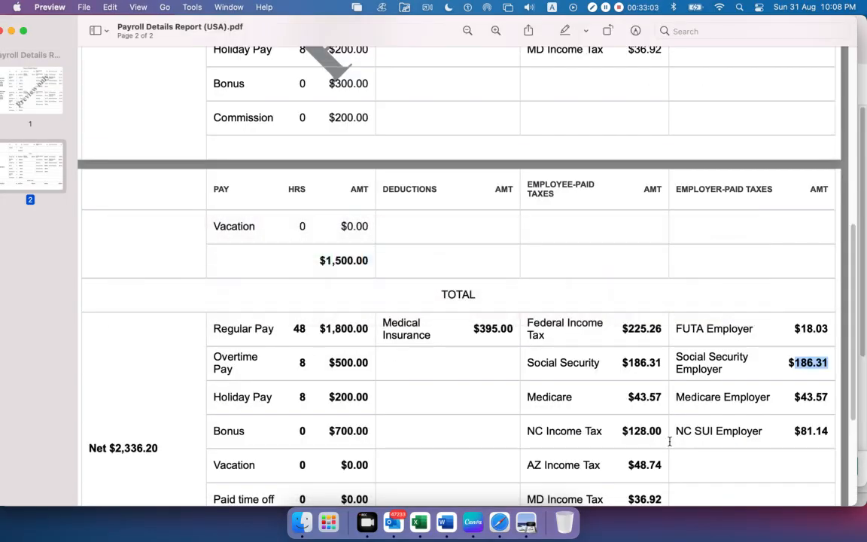
key(super+Tab)
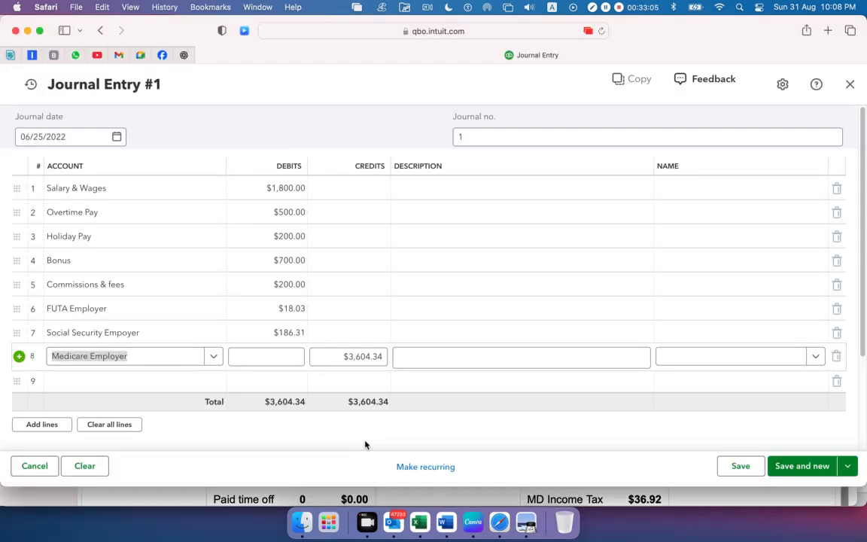
click(419, 521)
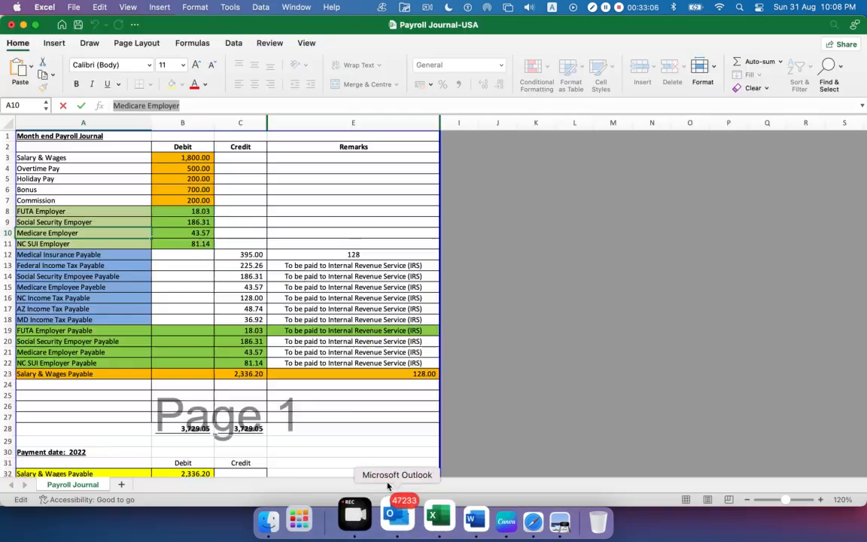
click(192, 235)
drag(143, 105, 58, 100)
key(super+c)
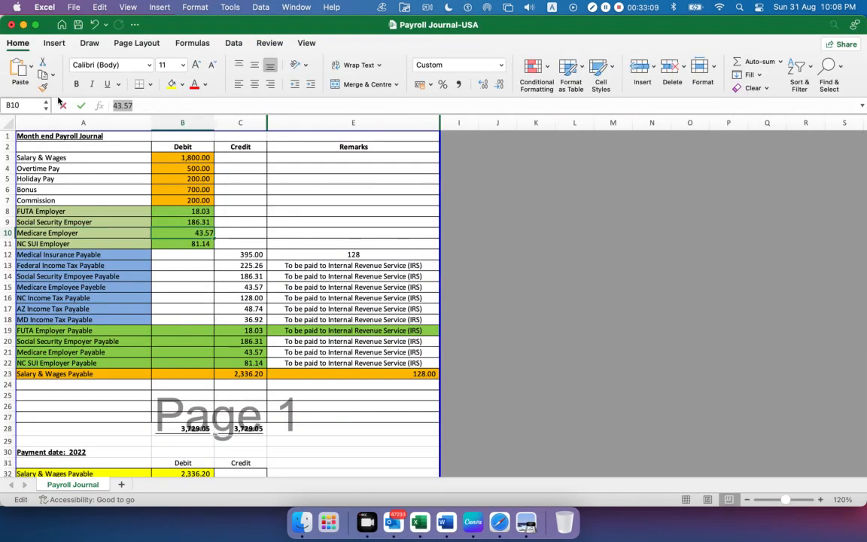
key(super+Tab)
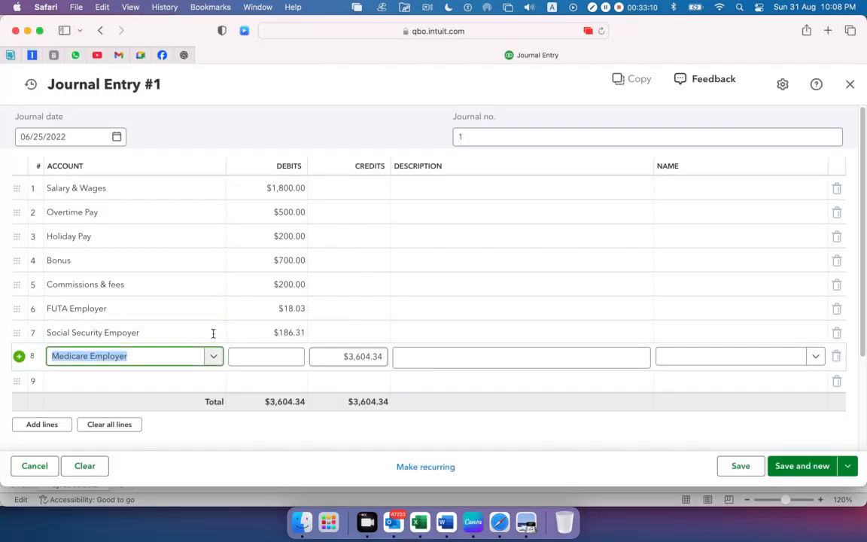
click(263, 356)
key(super+v)
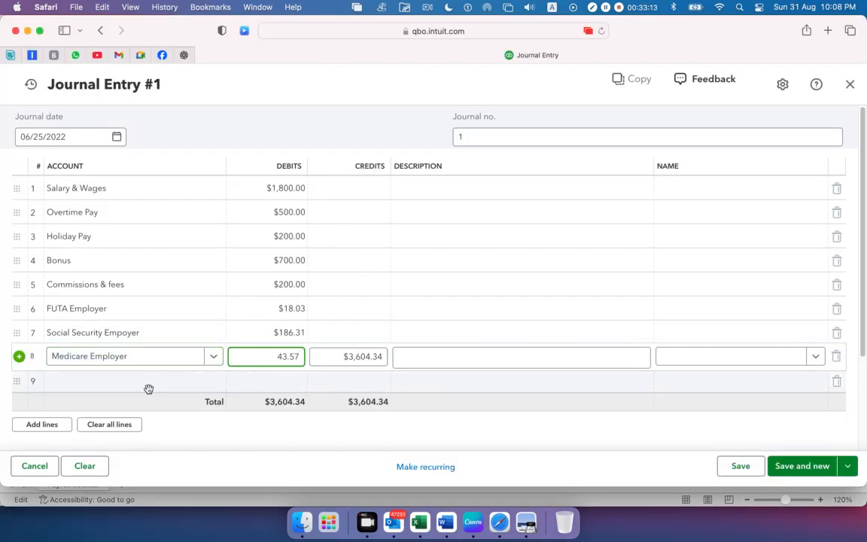
Copy the NC SUI Employer name from cell A11 in Excel into the ninth journal line's account in Safari
click(147, 388)
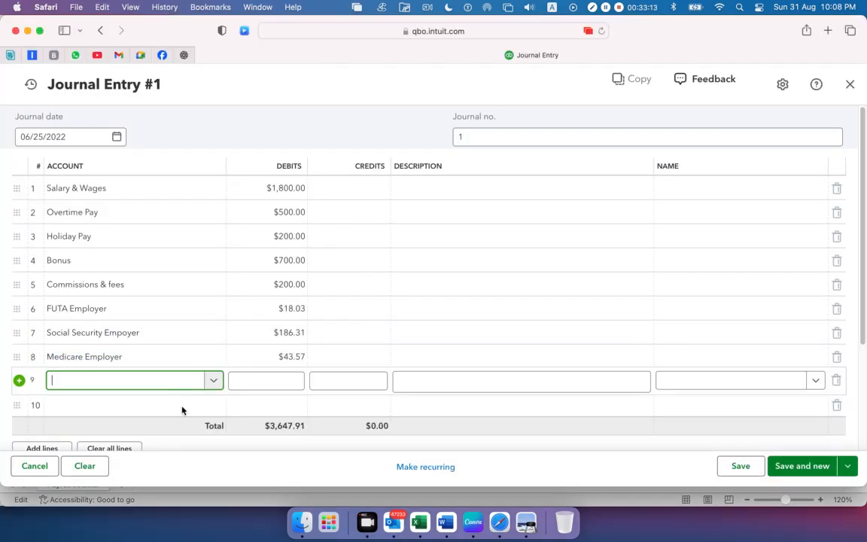
click(419, 521)
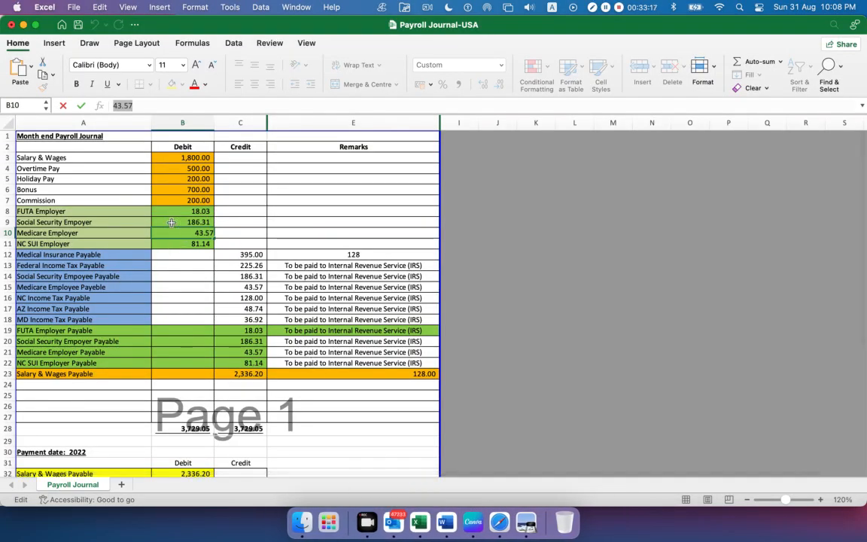
click(70, 244)
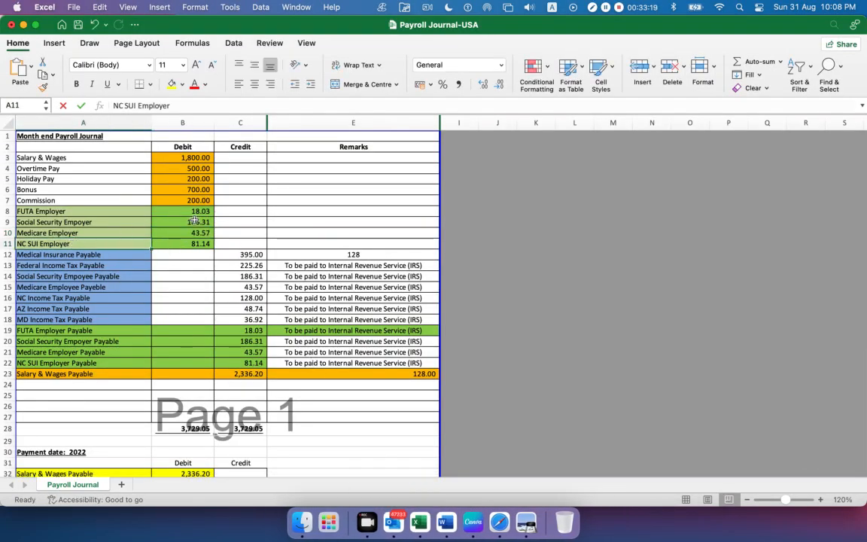
drag(170, 106, 27, 110)
key(super+c)
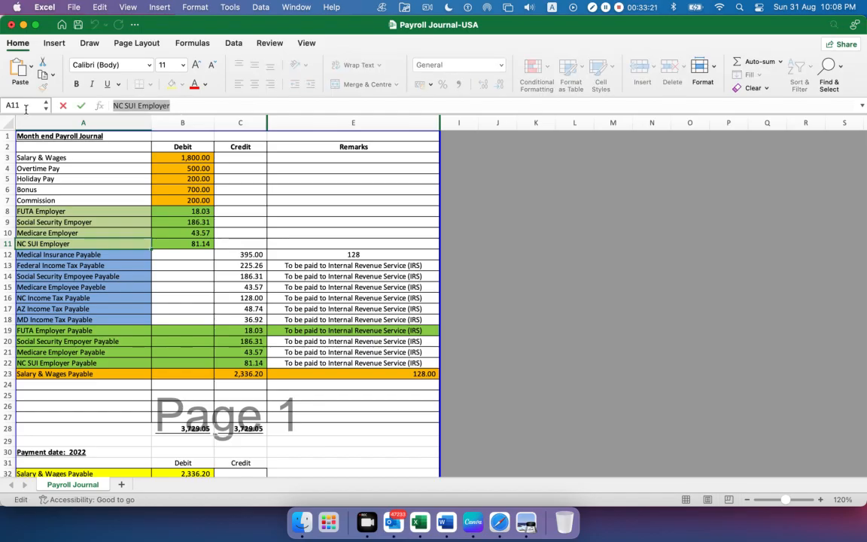
key(super+Tab)
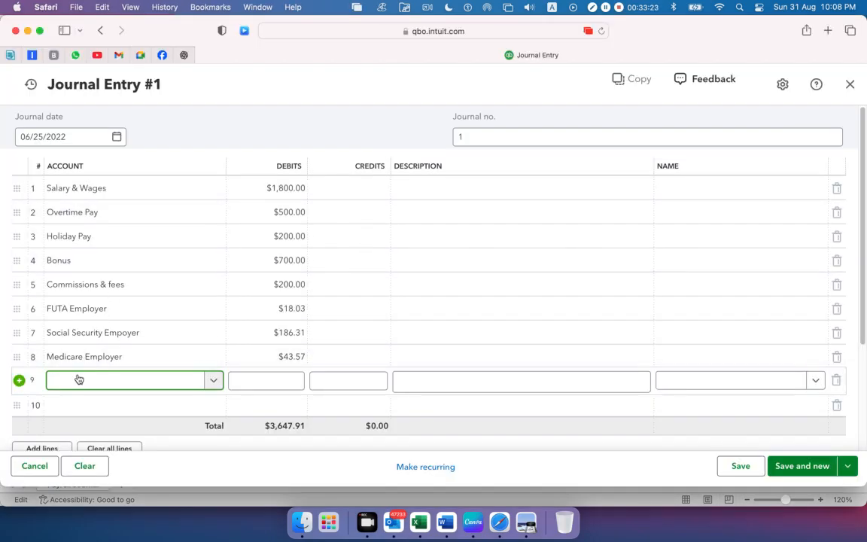
key(super+v)
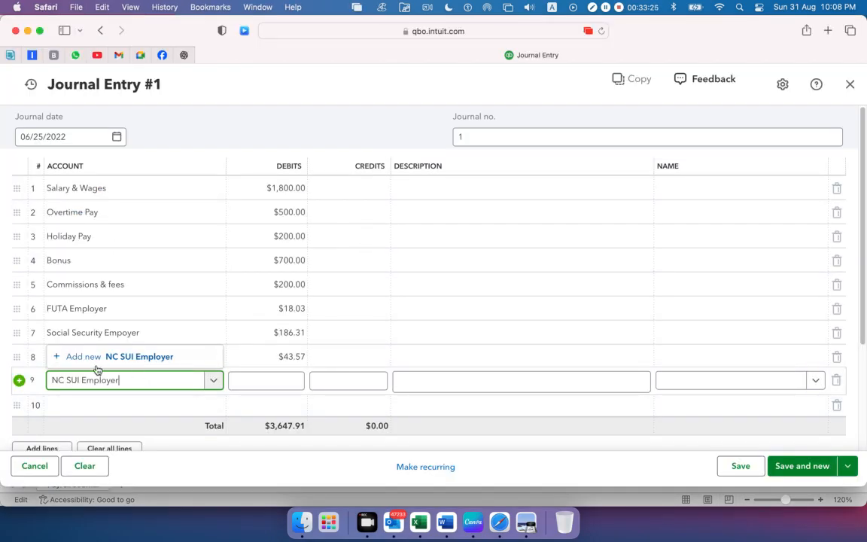
Add NC SUI Employer as a new account with account type Expenses and detail type Payroll Expenses, and save it
click(89, 357)
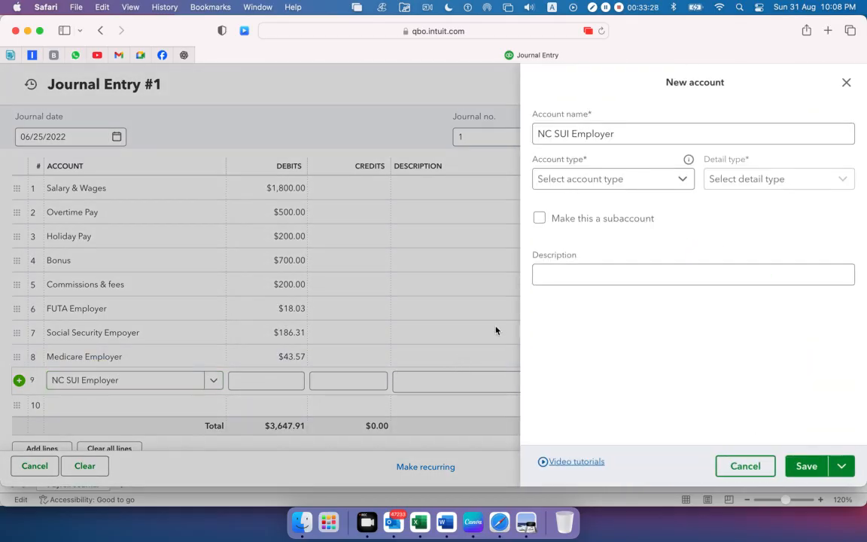
click(682, 179)
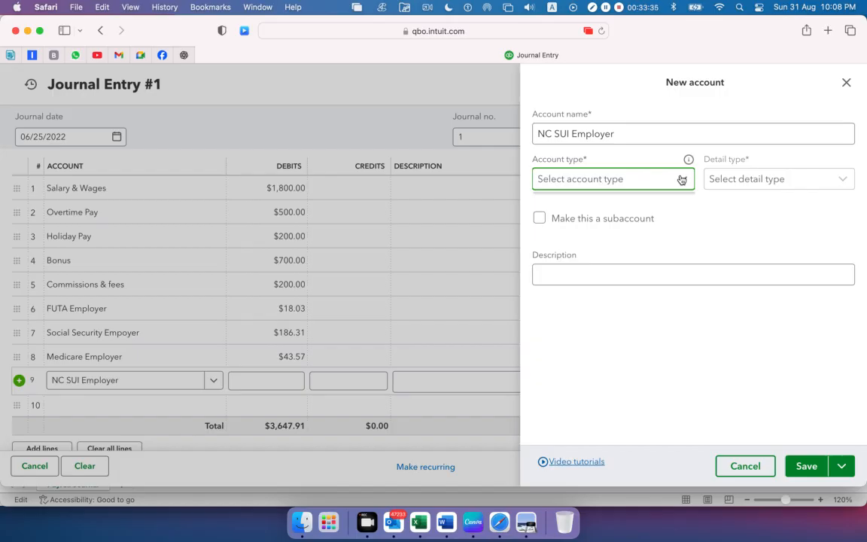
click(682, 180)
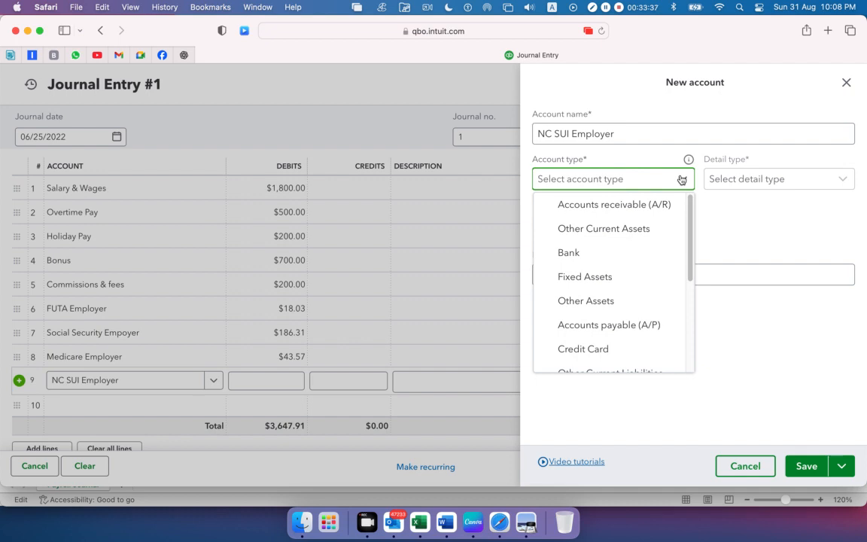
scroll(630, 283, down, 5)
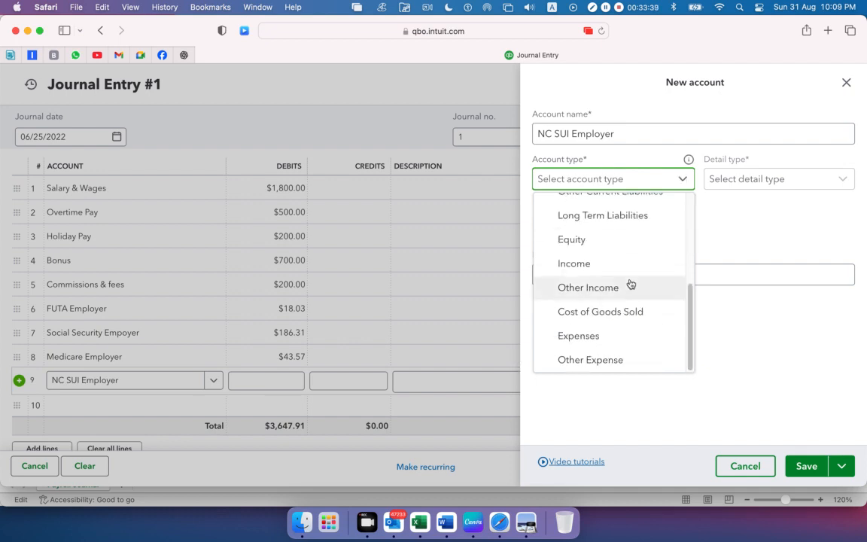
click(593, 337)
click(765, 180)
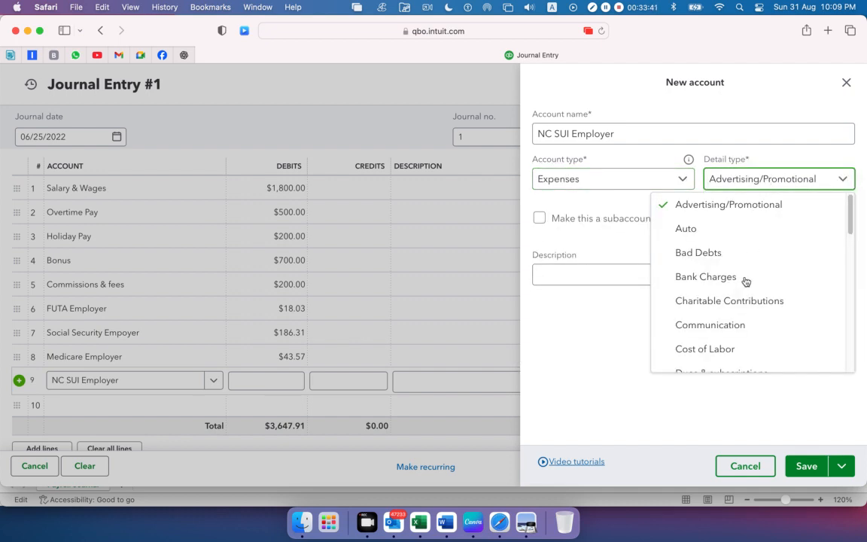
scroll(743, 287, down, 8)
click(741, 257)
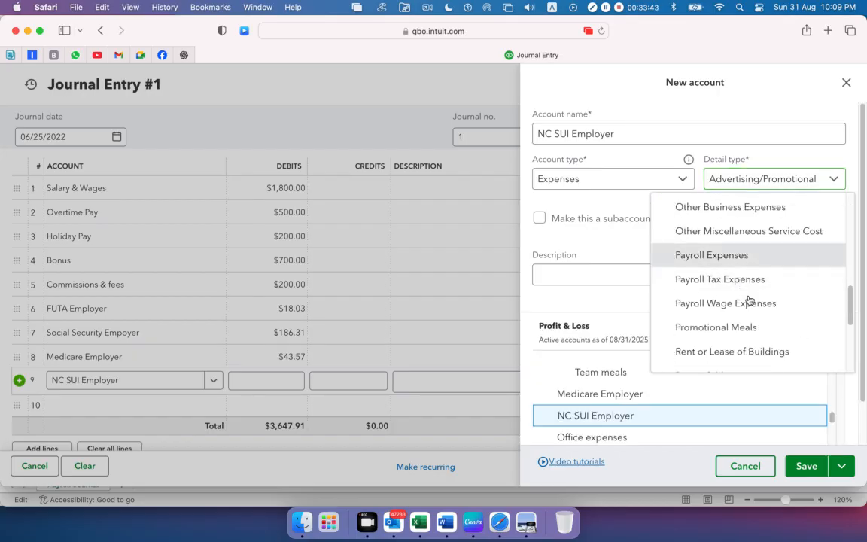
click(804, 466)
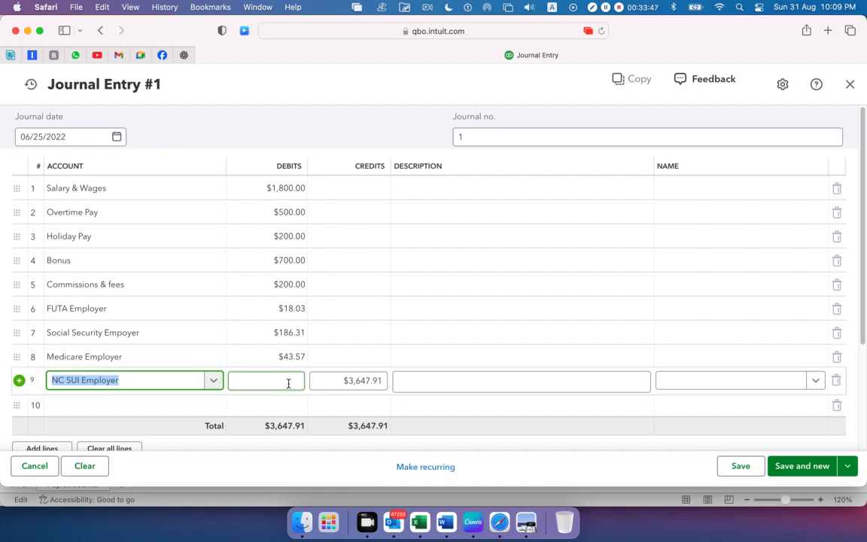
Copy the NC SUI Employer debit of 81.14 from cell B11 in Excel and enter it as the ninth journal line's debit in Safari
key(super+Tab)
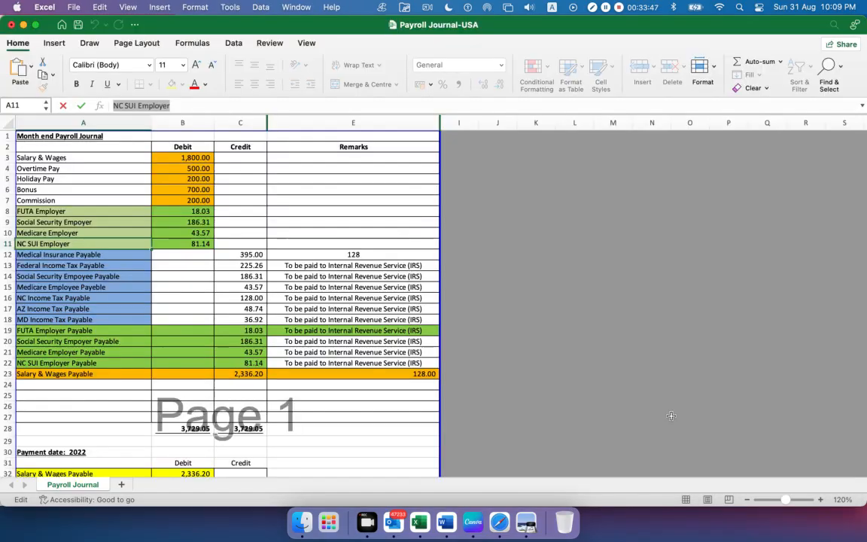
click(202, 244)
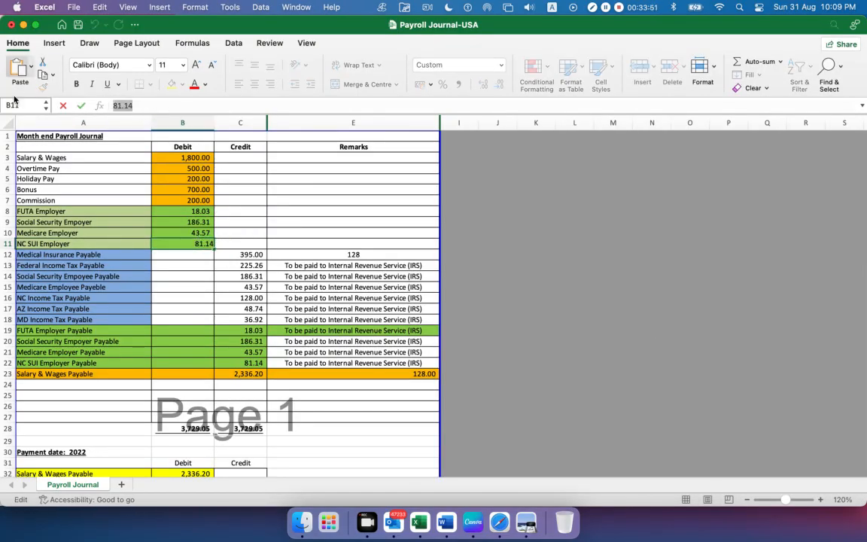
key(super+Tab)
click(259, 384)
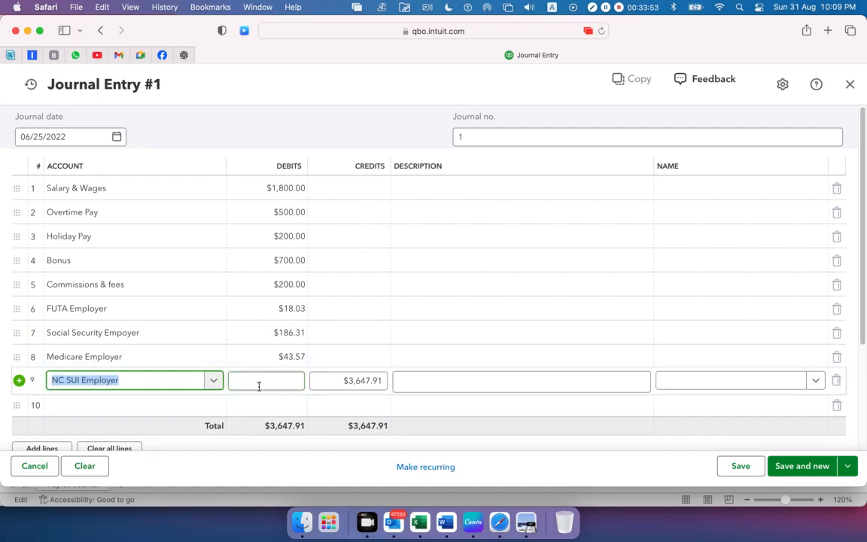
text(81.14)
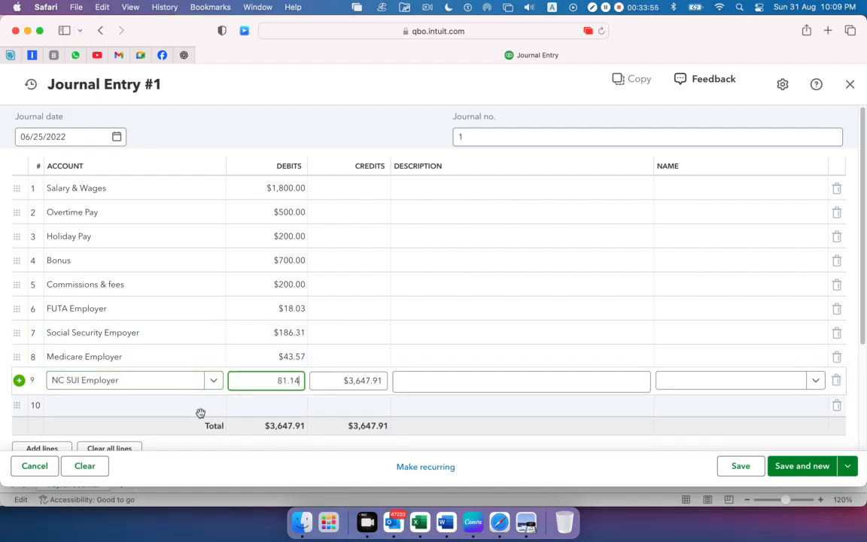
click(296, 88)
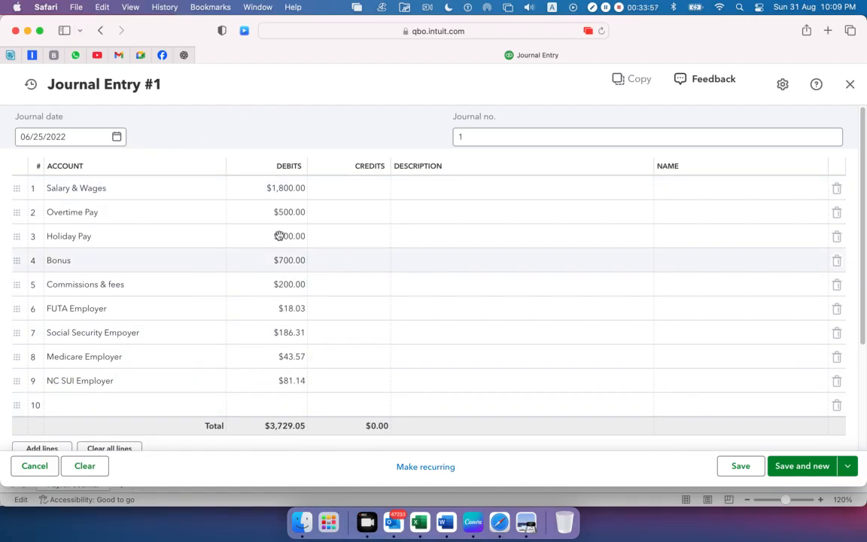
scroll(279, 233, down, 4)
scroll(279, 232, up, 4)
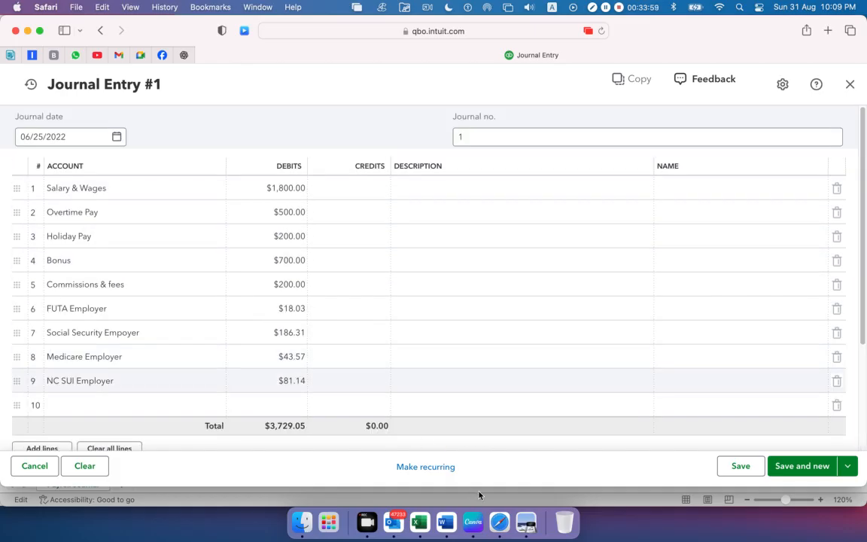
Examine the pay items, deductions, employee-paid taxes and employer-paid taxes in the TOTAL section of the Payroll Details Report in Preview
click(527, 523)
scroll(421, 349, down, 3)
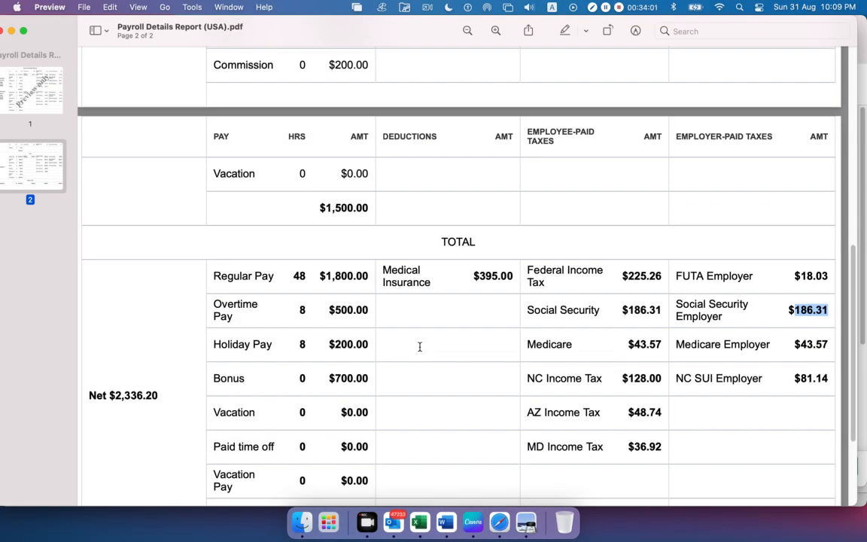
drag(210, 226, 342, 492)
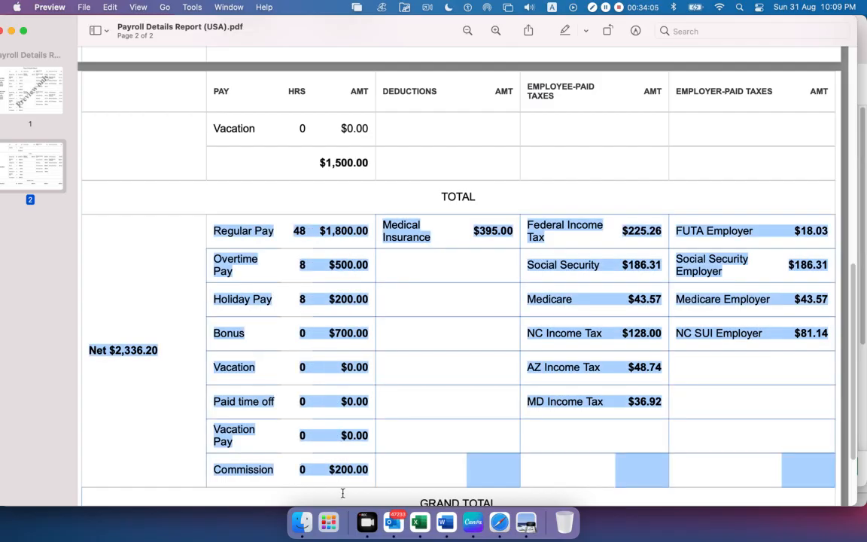
click(682, 248)
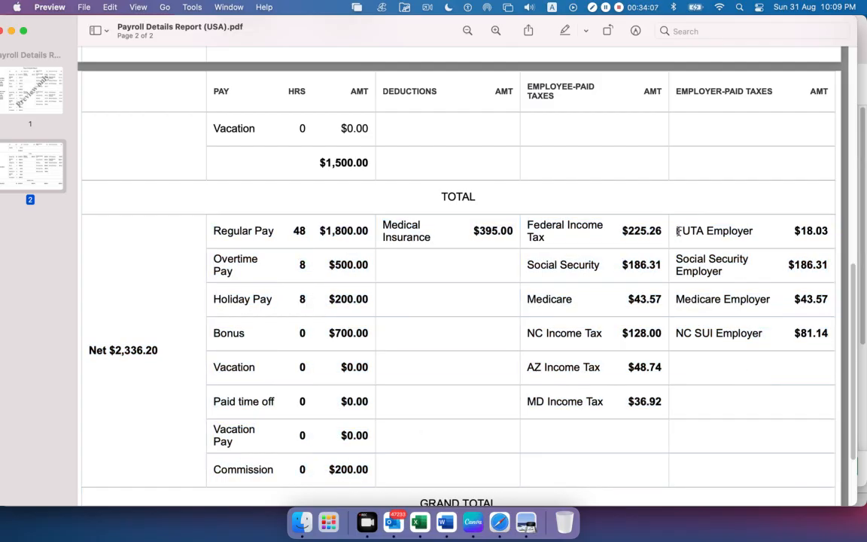
drag(678, 231, 780, 324)
click(721, 410)
drag(383, 224, 644, 401)
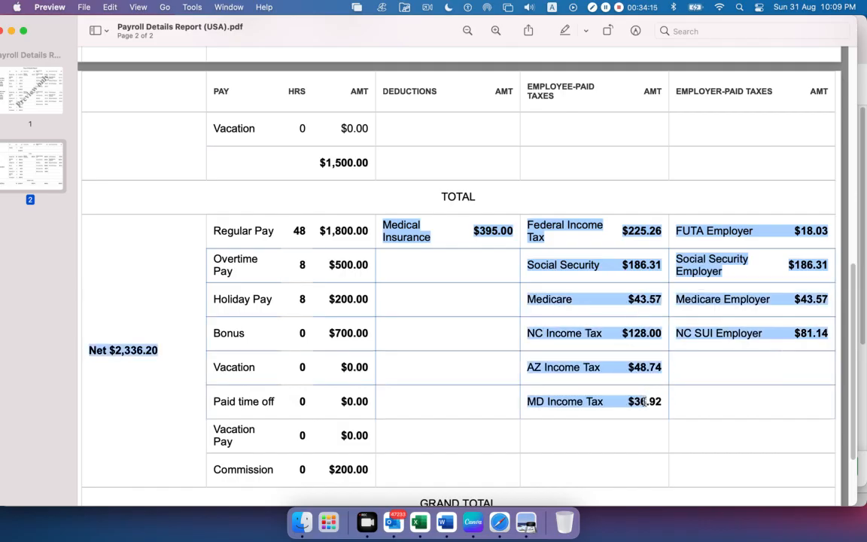
click(576, 257)
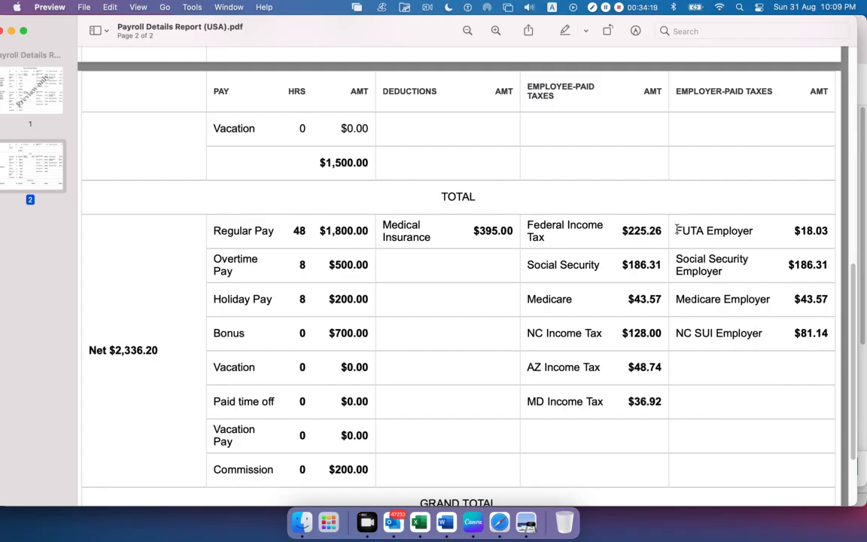
drag(677, 230, 790, 367)
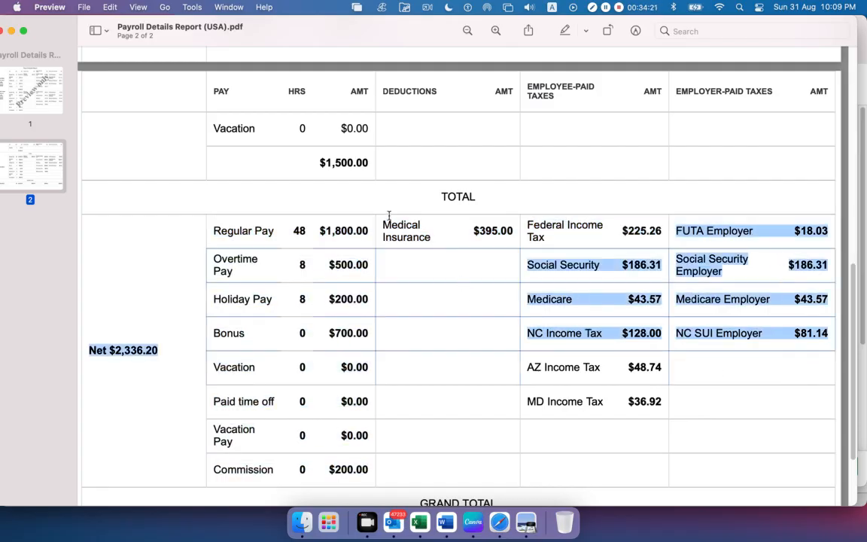
drag(388, 216, 782, 409)
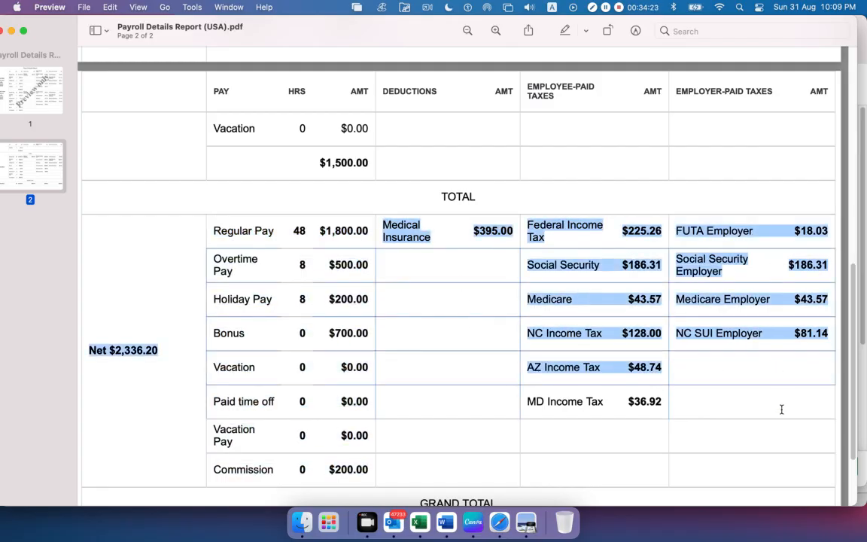
click(684, 404)
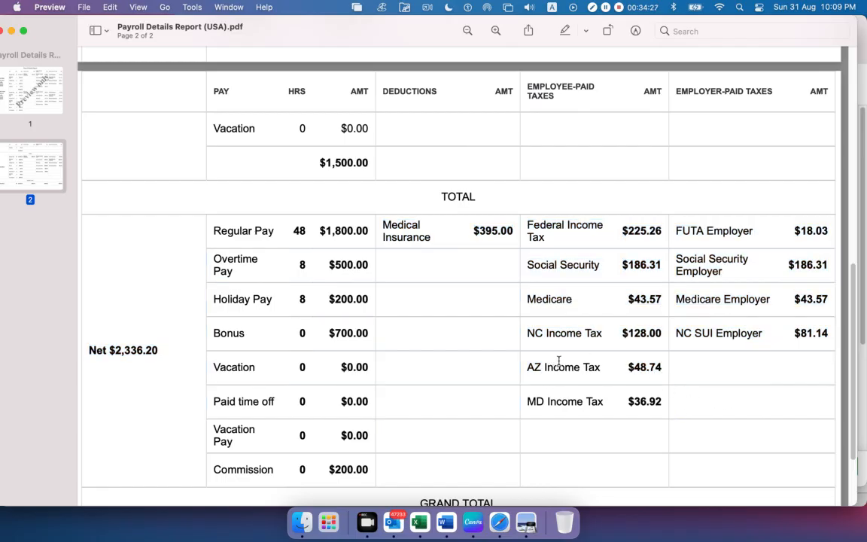
Copy the Medical Insurance Payable name from cell A12 in Excel into the tenth journal line's account in Safari, checking the deduction in Preview's report
key(super+Tab)
key(super+Tab)
key(super+Tab)
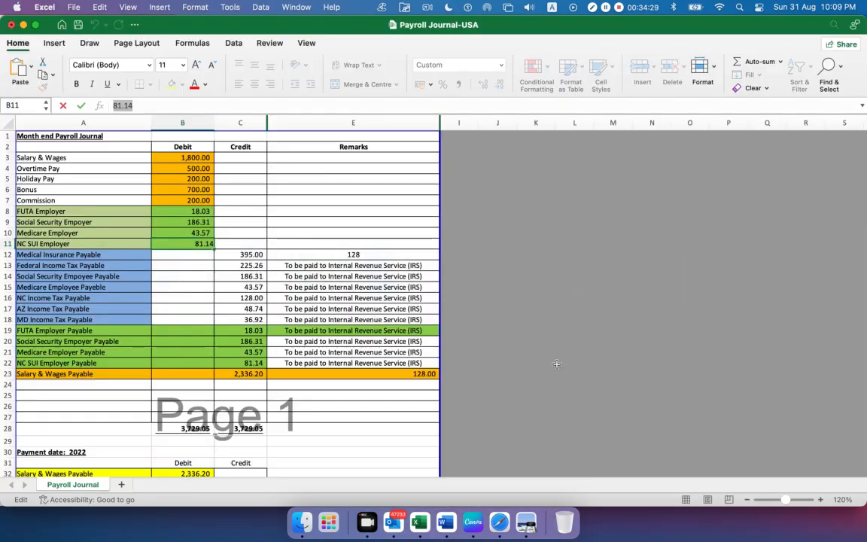
click(93, 255)
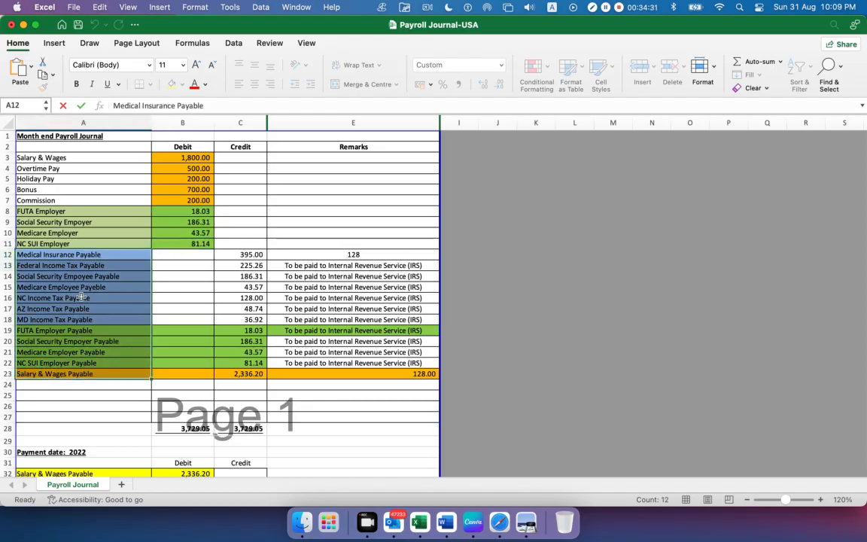
triple_click(206, 106)
key(super+c)
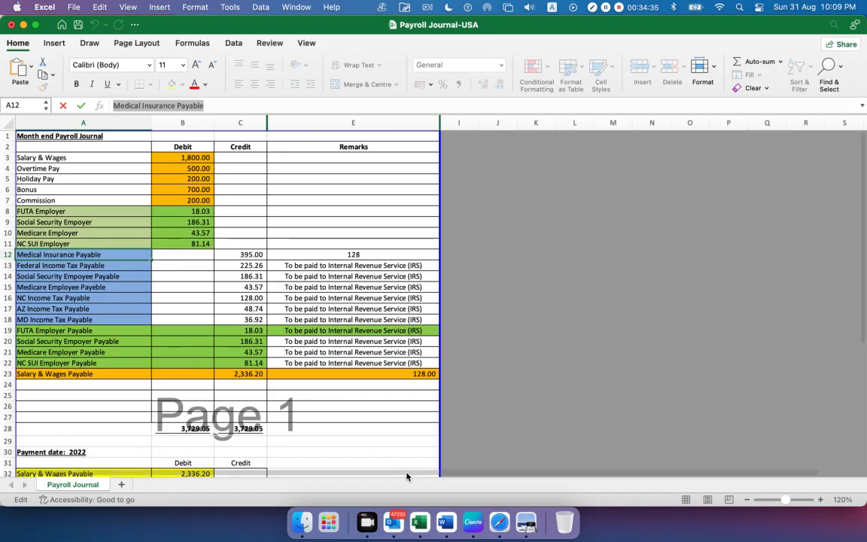
click(527, 522)
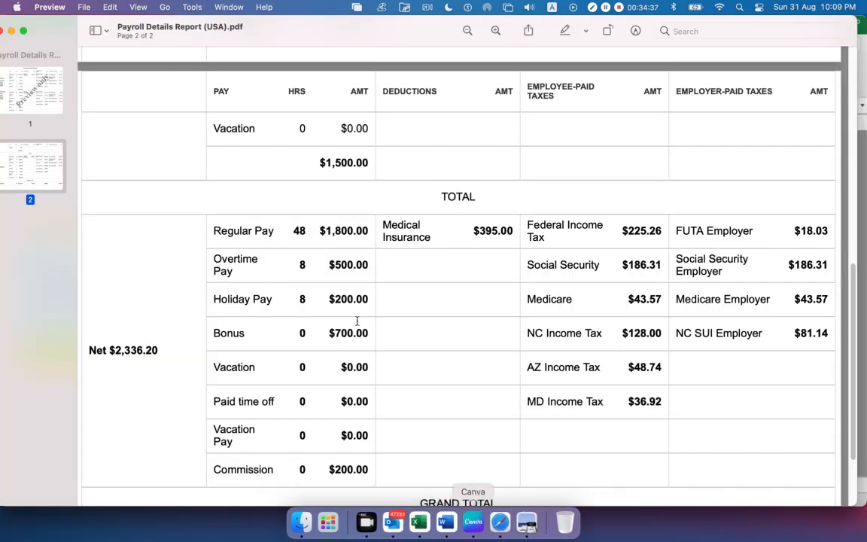
drag(428, 237, 372, 226)
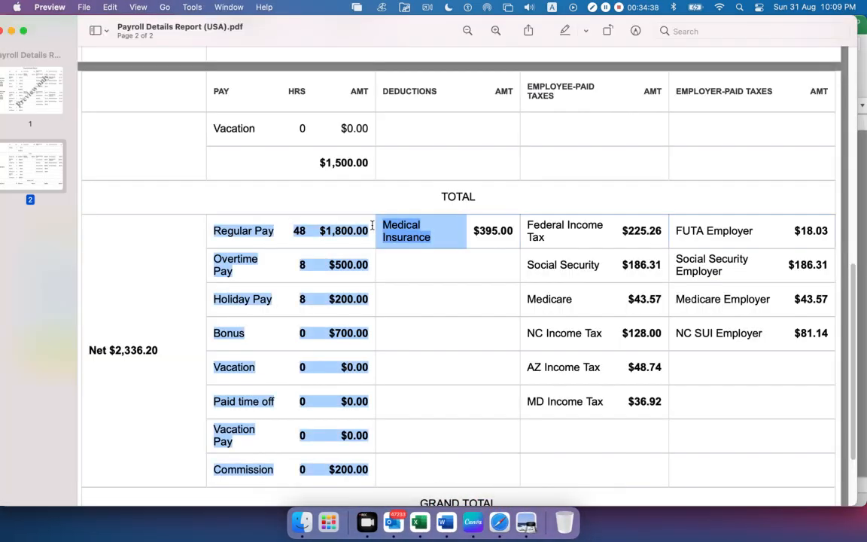
click(475, 240)
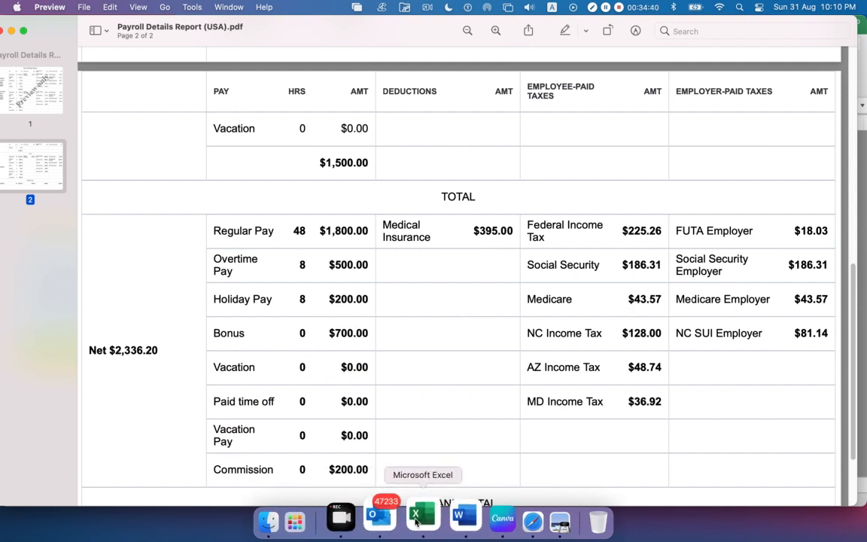
click(500, 522)
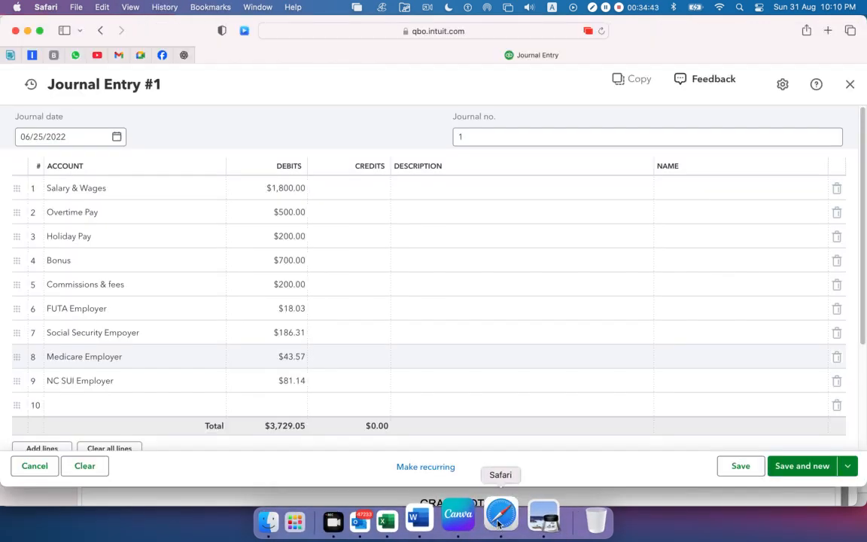
click(99, 405)
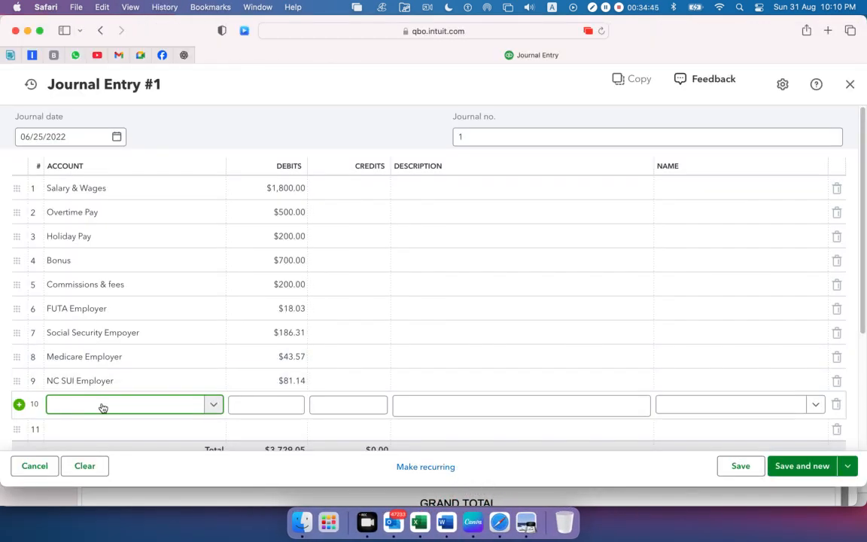
key(super+v)
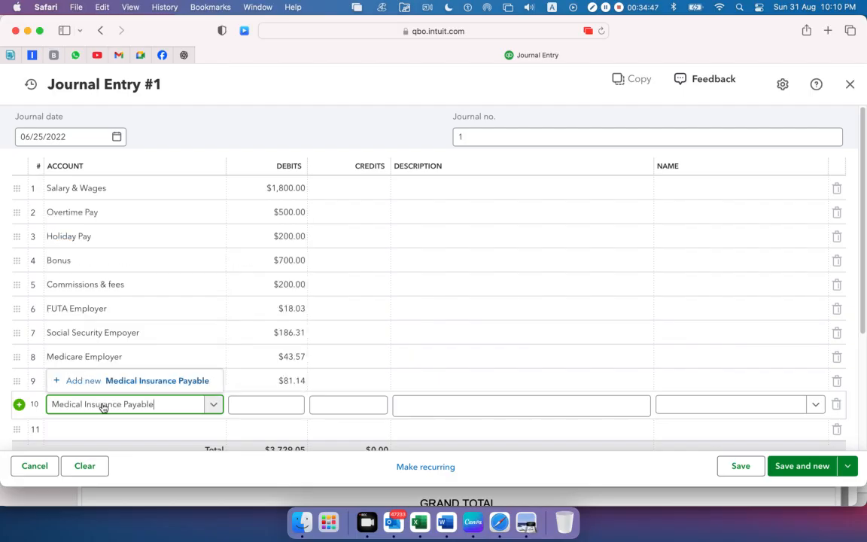
Start adding Medical Insurance Payable as a new account for the tenth journal line
click(112, 381)
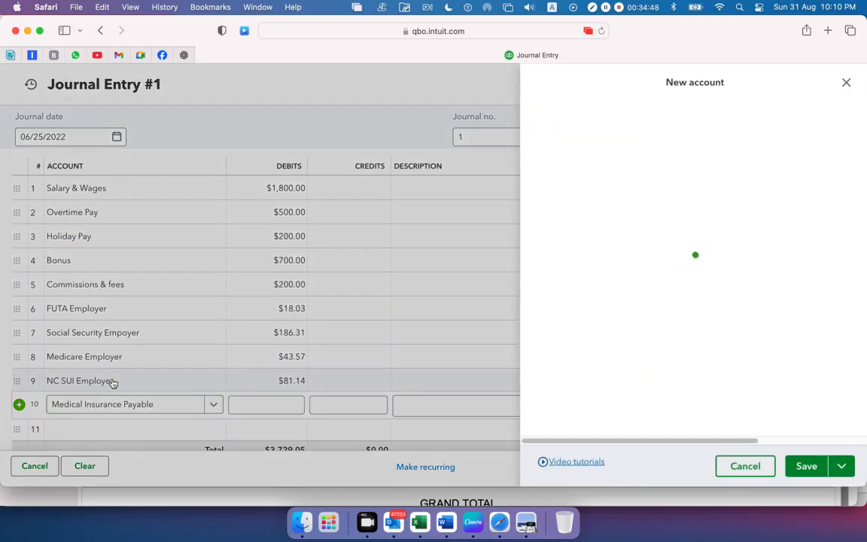
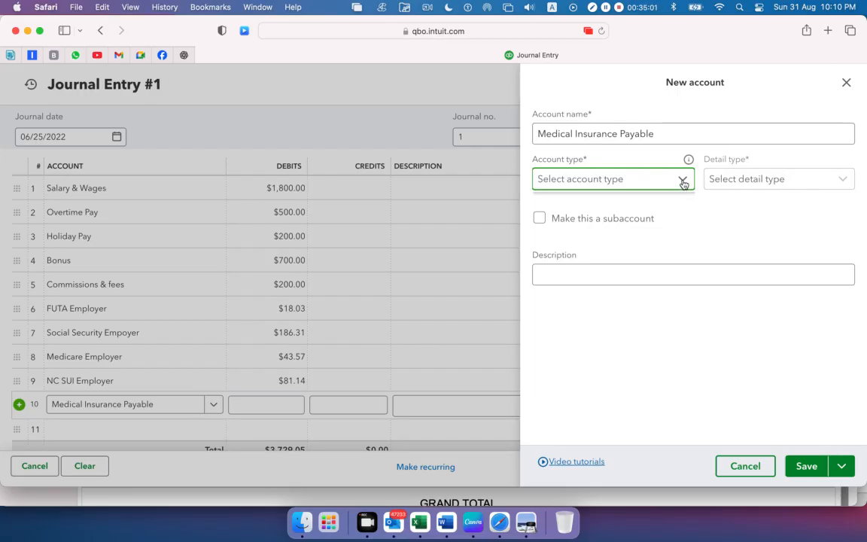
Set the new Medical Insurance Payable account's type to Accounts payable (A/P) with detail type Accounts Payable (A/P)
click(682, 183)
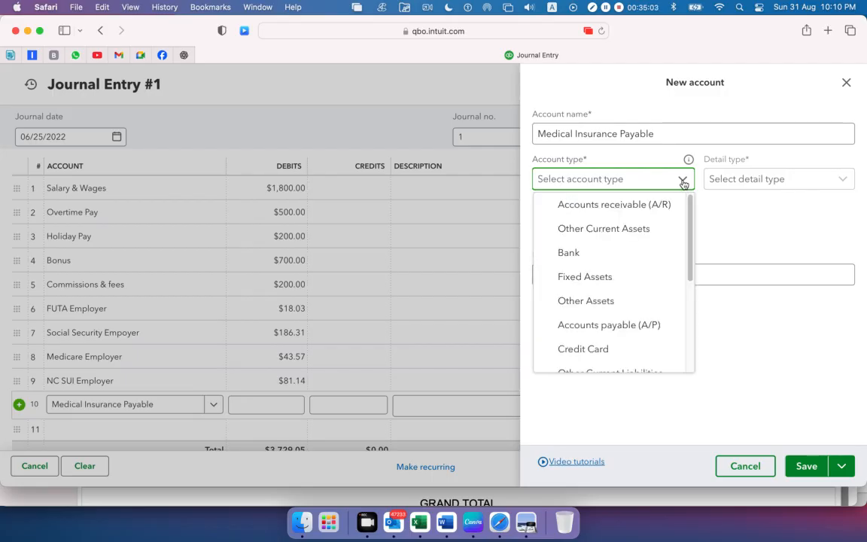
click(637, 325)
click(844, 181)
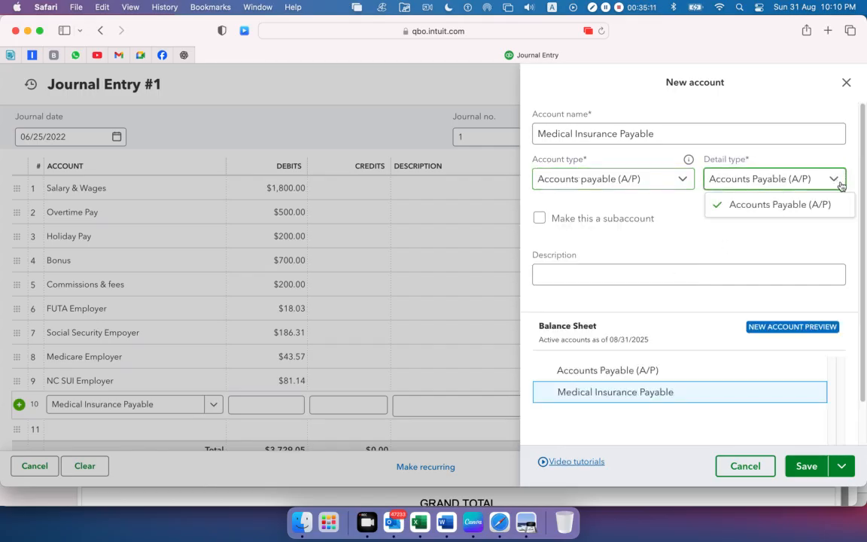
click(782, 205)
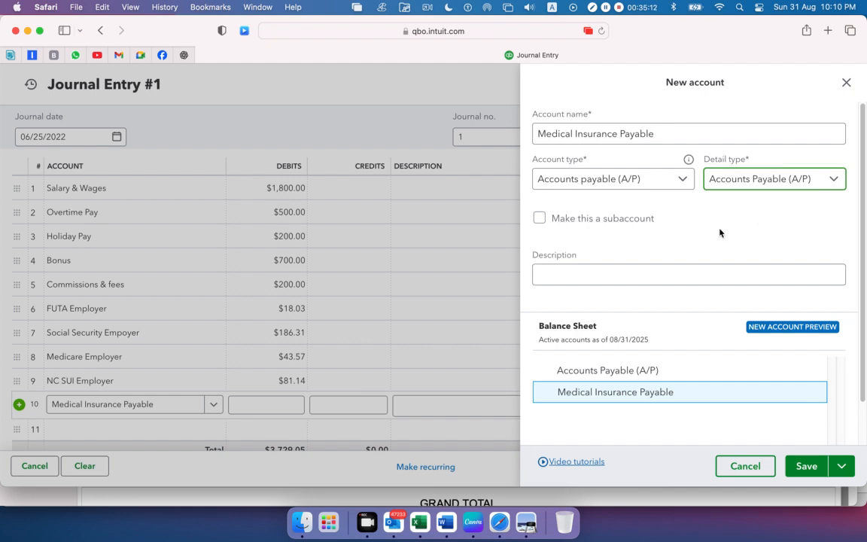
Set the Medical Insurance Payable account's type to Other Current Liabilities with detail type Payroll Clearing, and save the account
click(682, 182)
scroll(664, 291, down, 1)
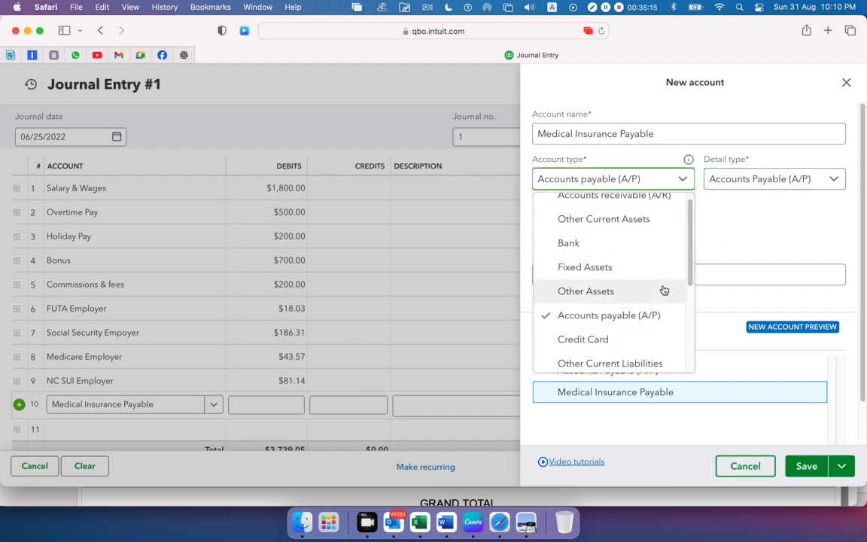
scroll(664, 289, down, 1)
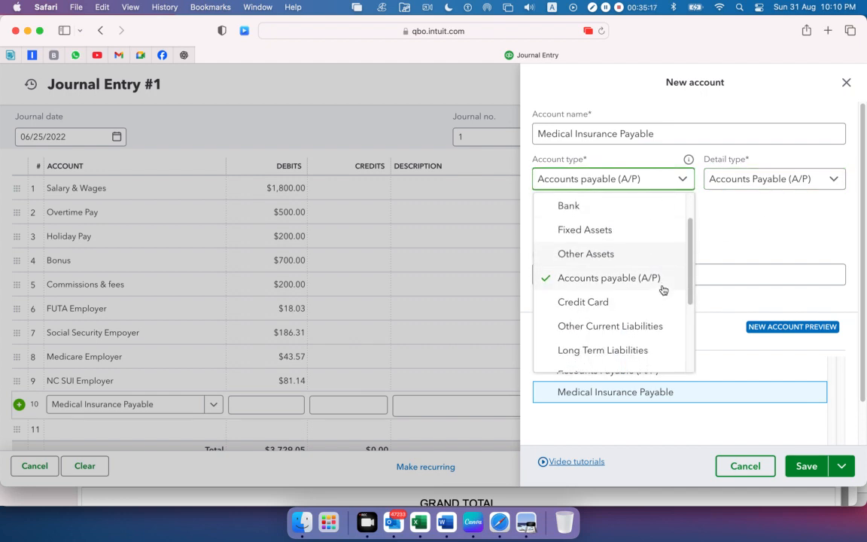
click(589, 328)
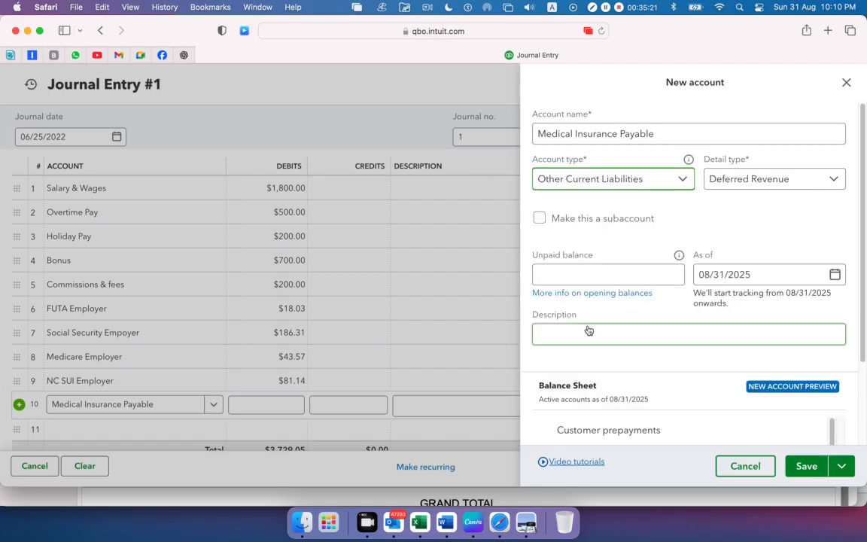
click(833, 181)
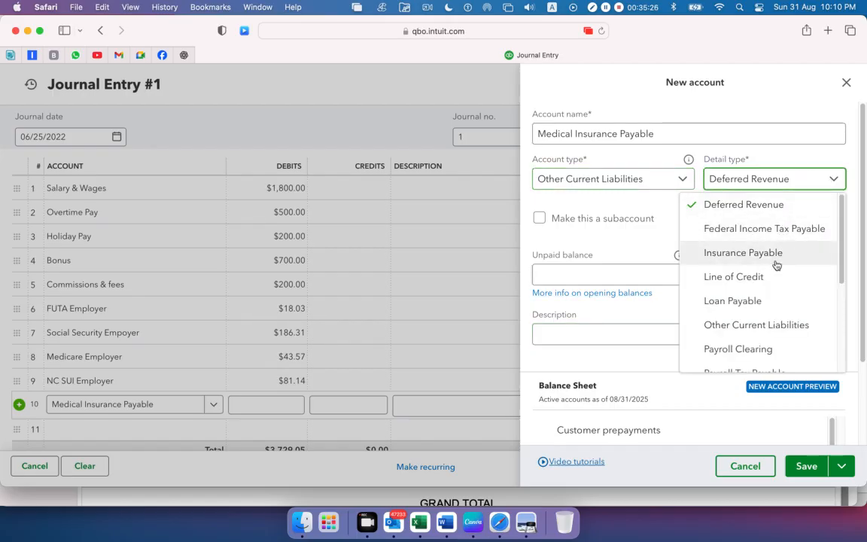
scroll(766, 325, down, 1)
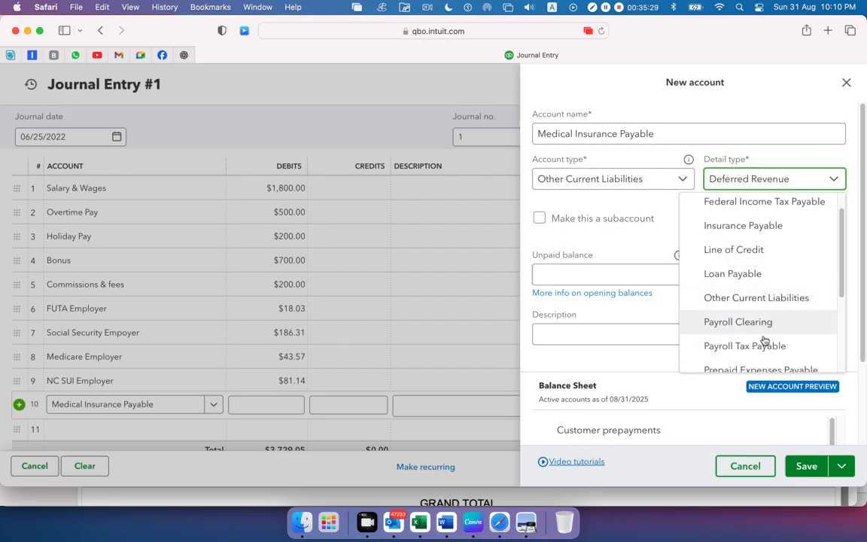
click(765, 326)
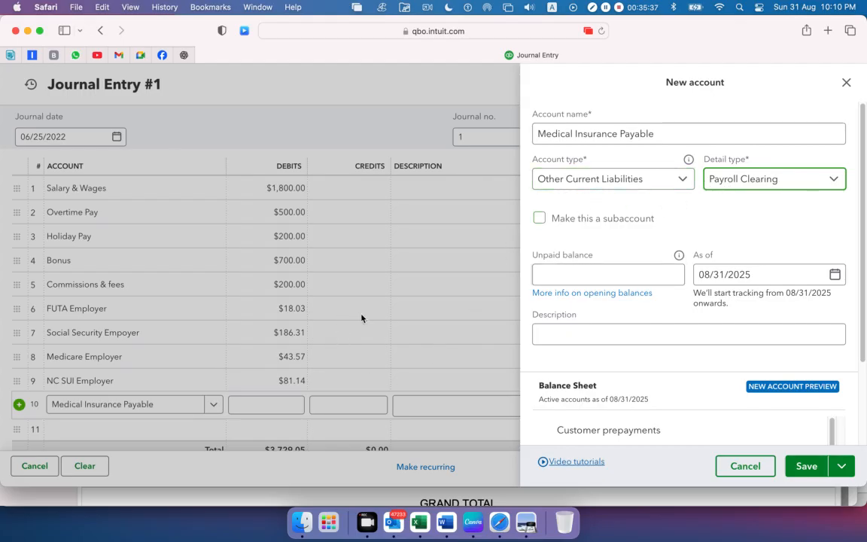
click(804, 468)
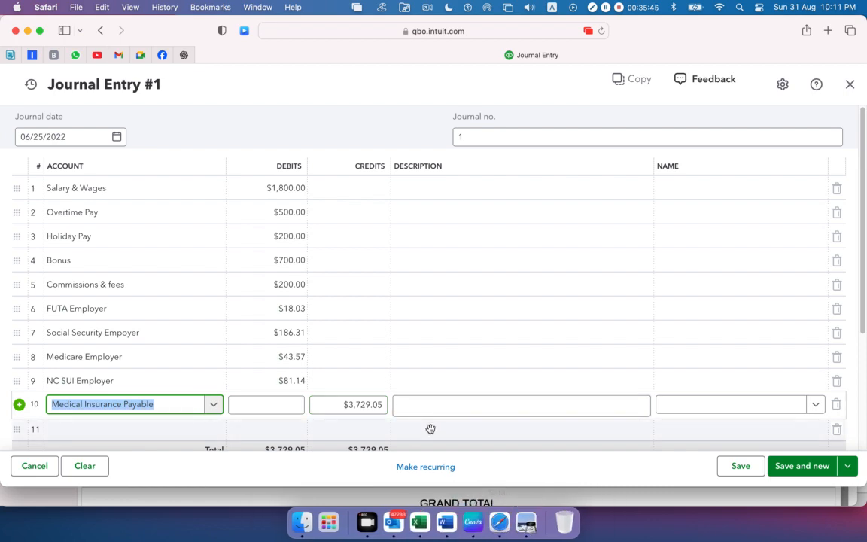
Copy the Medical Insurance Payable credit of 395 from cell C12 in Excel and enter it as the tenth journal line's credit in Safari
click(420, 518)
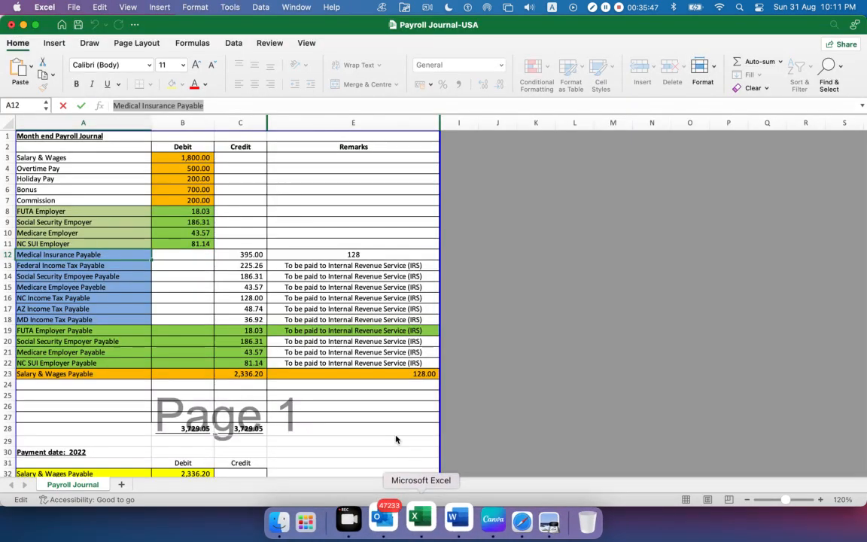
double_click(218, 258)
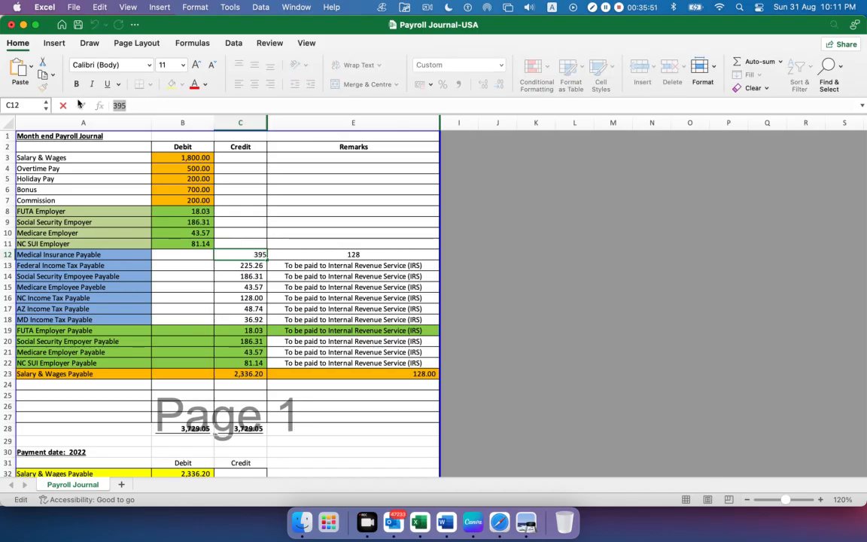
key(super+Tab)
drag(342, 404, 381, 405)
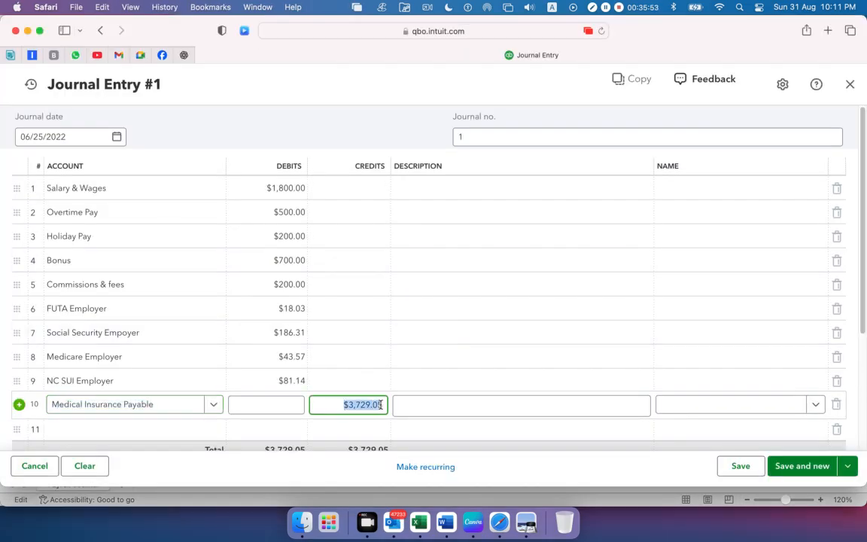
text(395)
Copy the Federal Income Tax Payable name from cell A13 in Excel into the eleventh journal line's account in Safari, checking the tax in Preview's report
scroll(403, 346, down, 3)
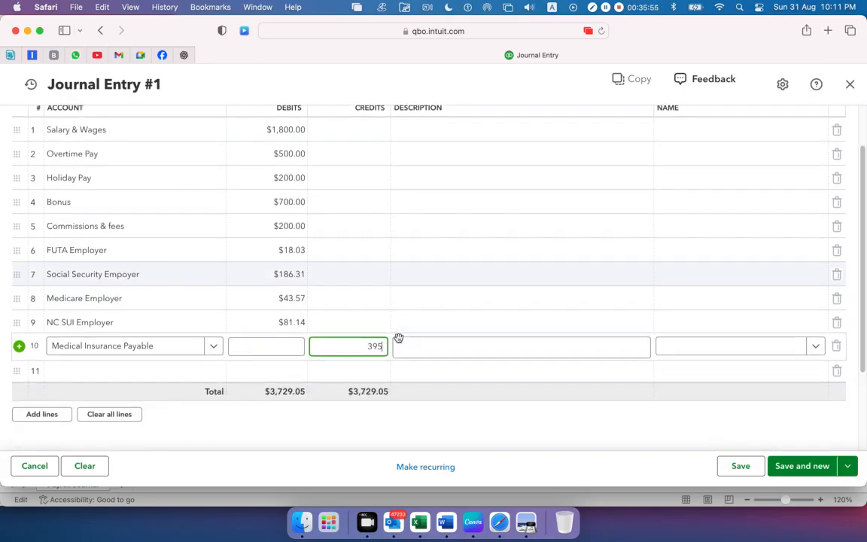
click(120, 333)
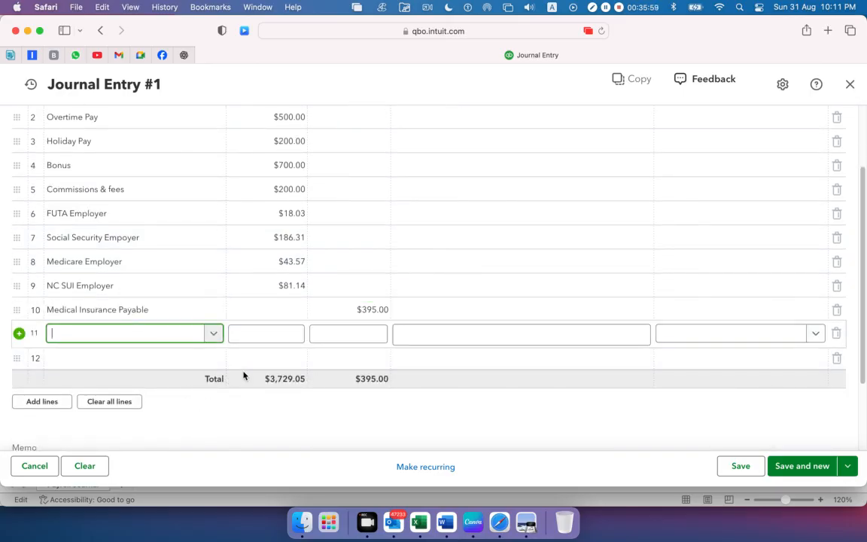
key(super+Tab)
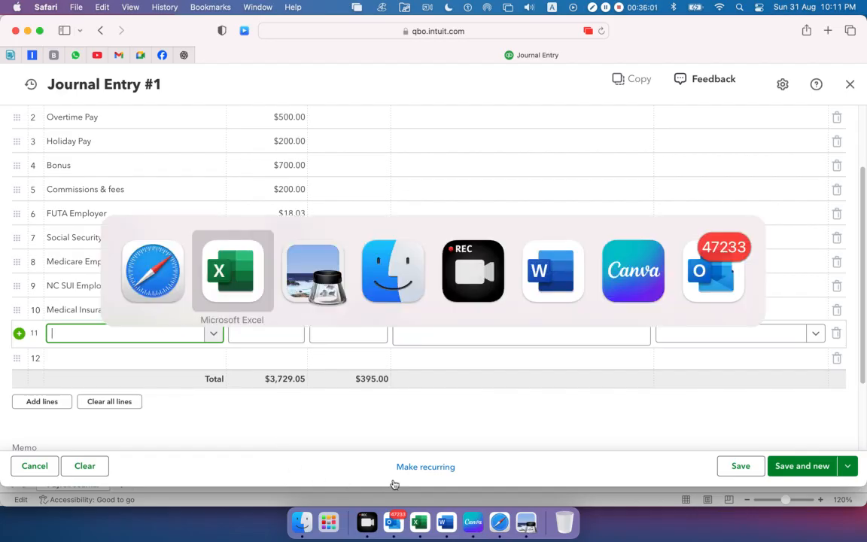
click(83, 265)
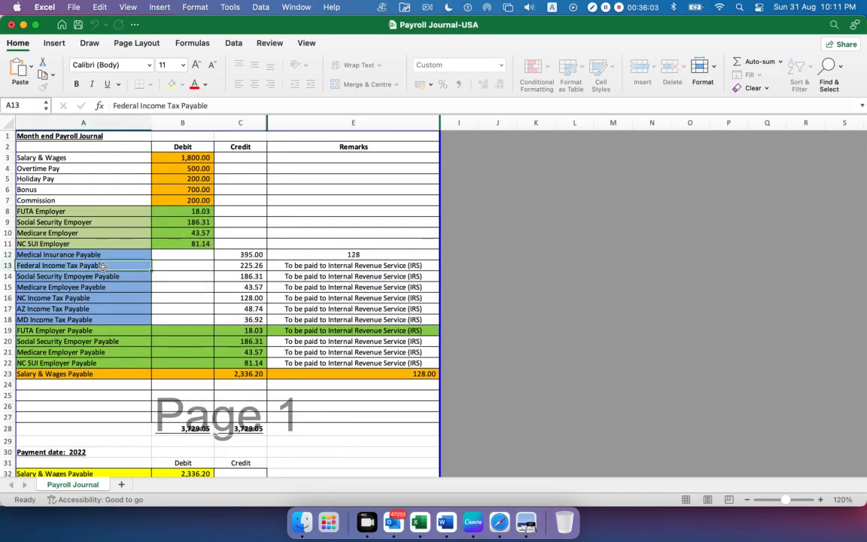
drag(165, 104, 48, 107)
key(super+c)
key(super+Tab)
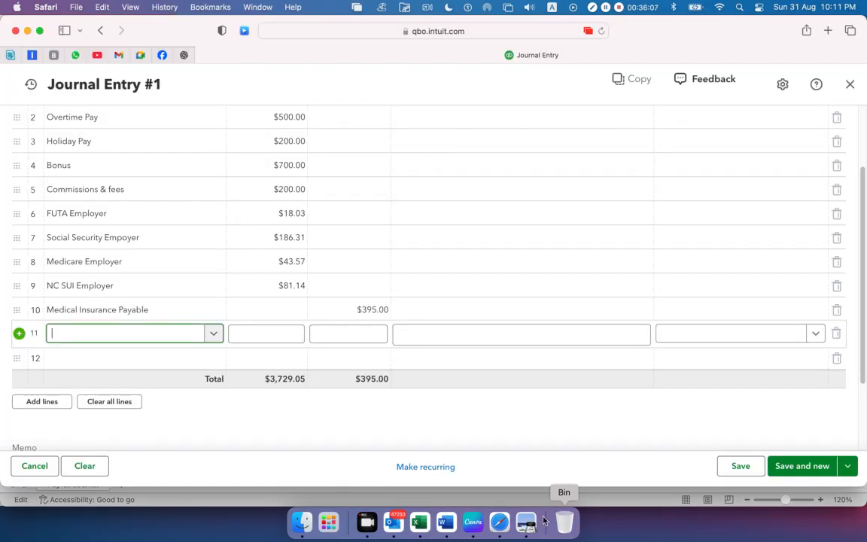
click(526, 522)
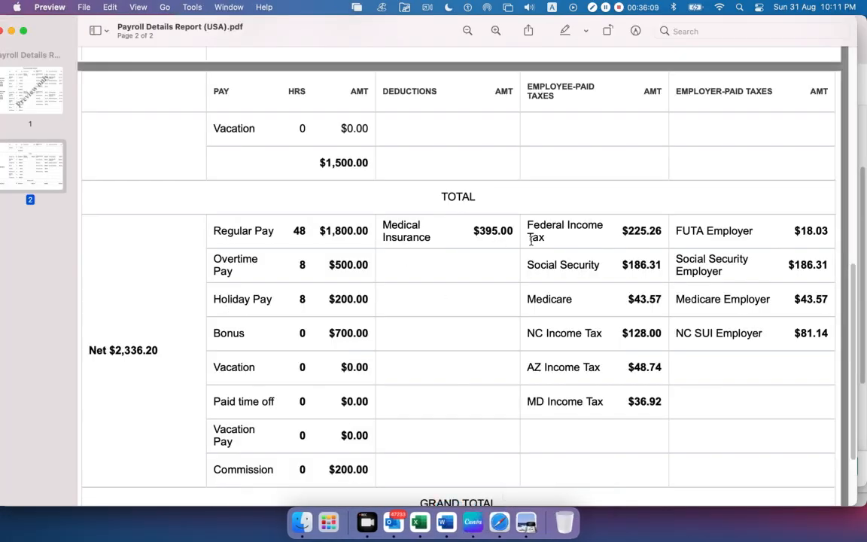
drag(529, 226, 653, 229)
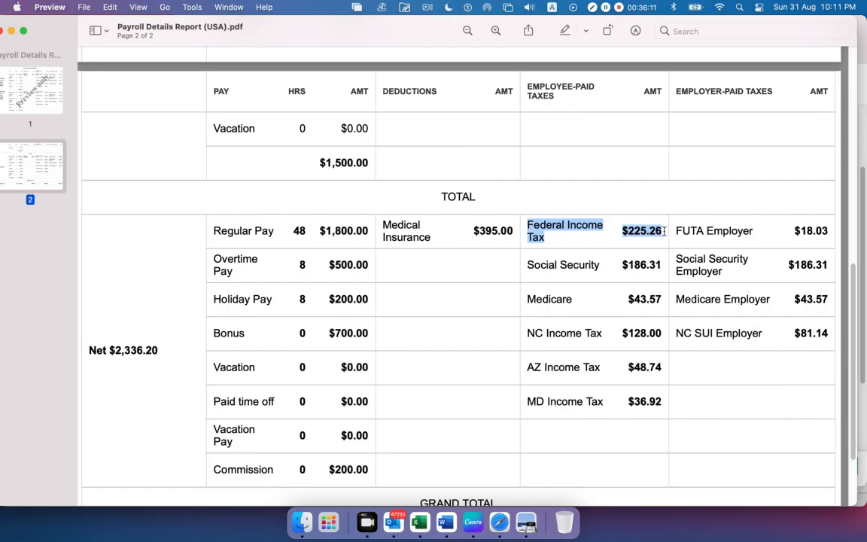
key(super+Tab)
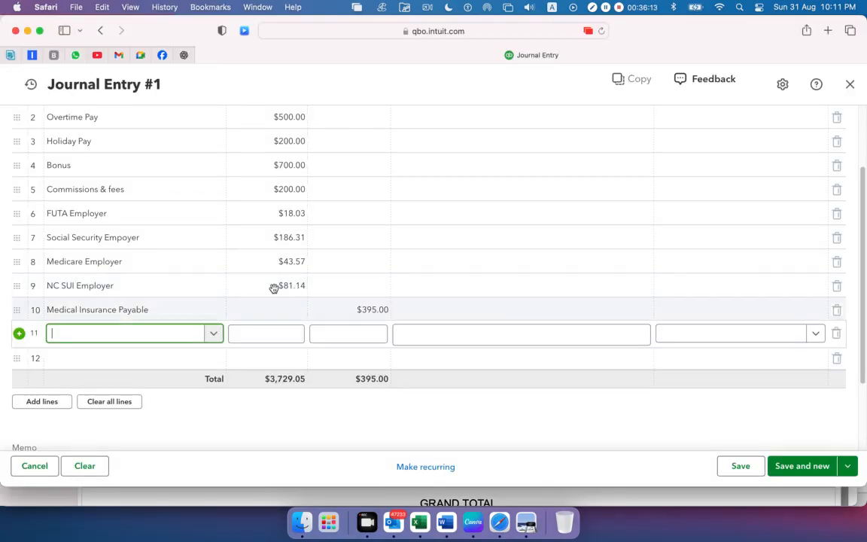
key(super+v)
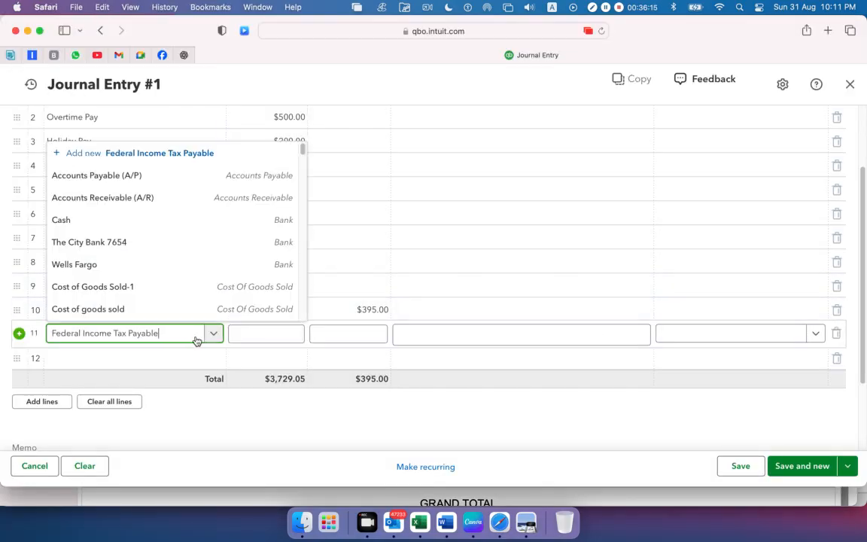
Add Federal Income Tax Payable as a new account with type Other Current Liabilities and detail type Payroll Clearing, and save it
click(135, 309)
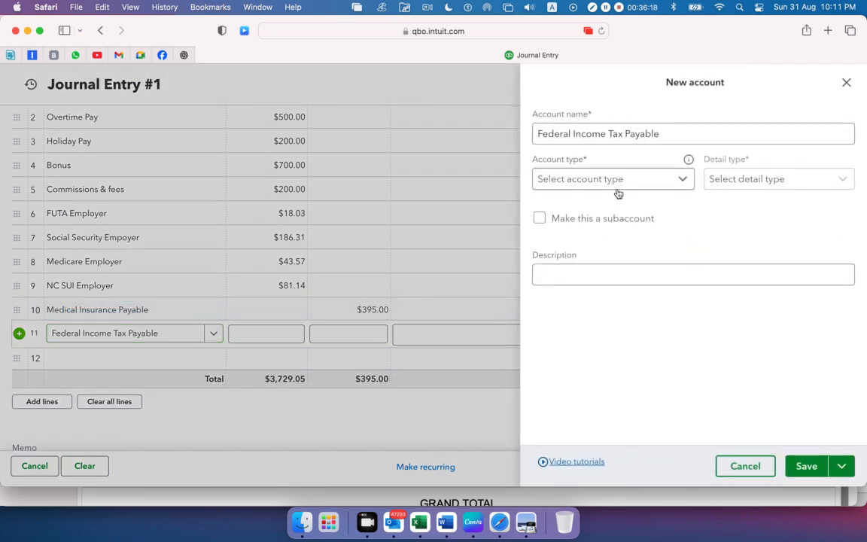
click(677, 184)
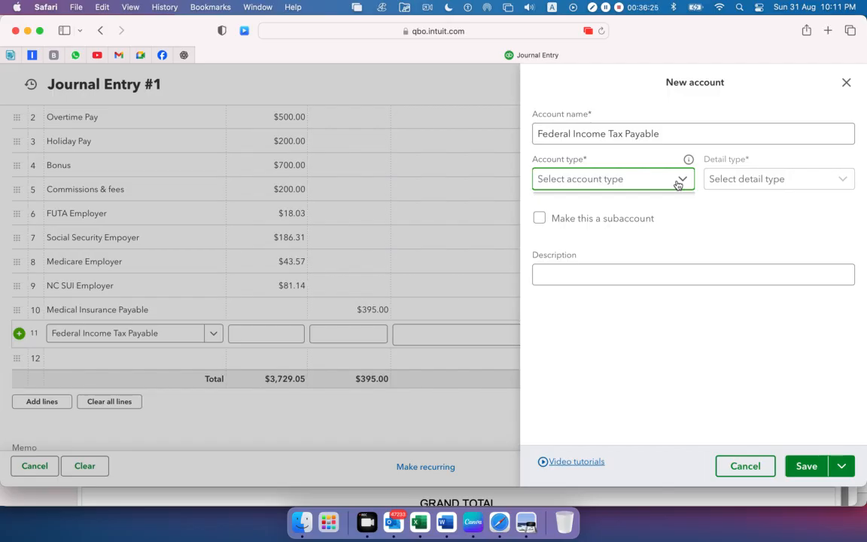
click(678, 184)
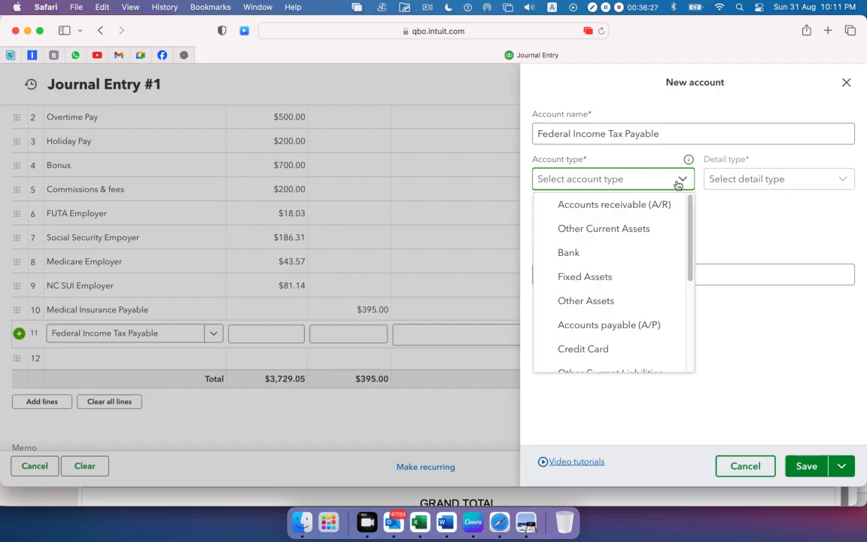
scroll(624, 309, down, 4)
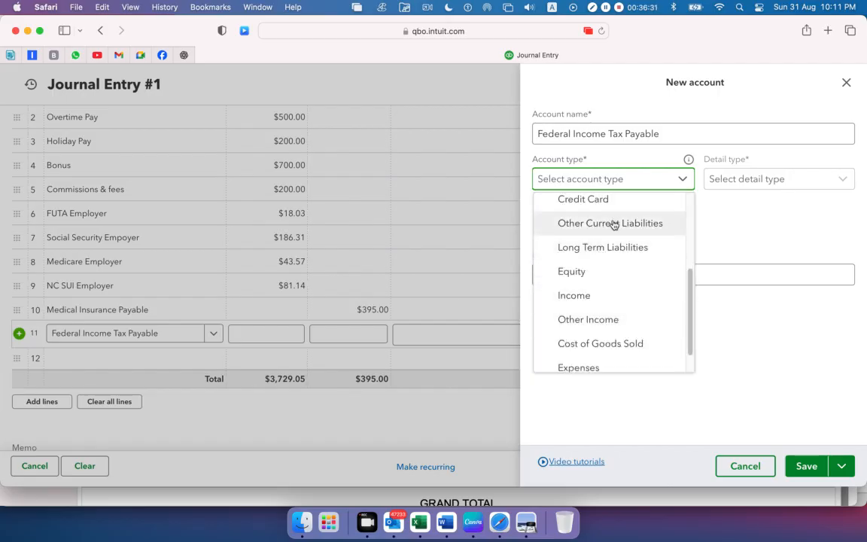
click(614, 224)
click(809, 186)
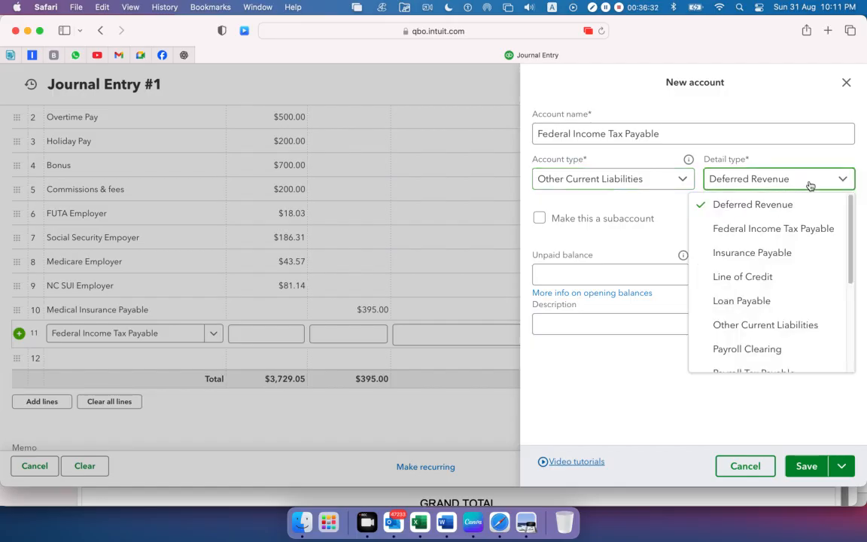
scroll(784, 313, down, 1)
click(774, 322)
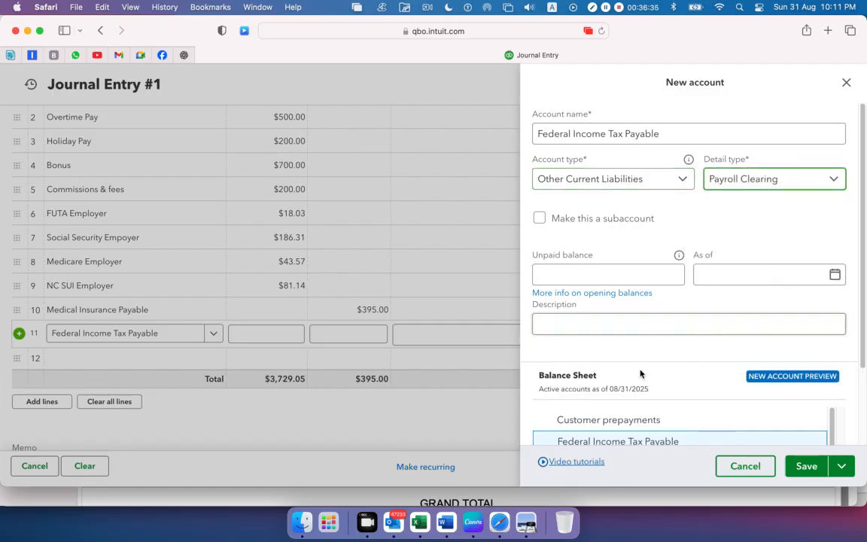
click(806, 465)
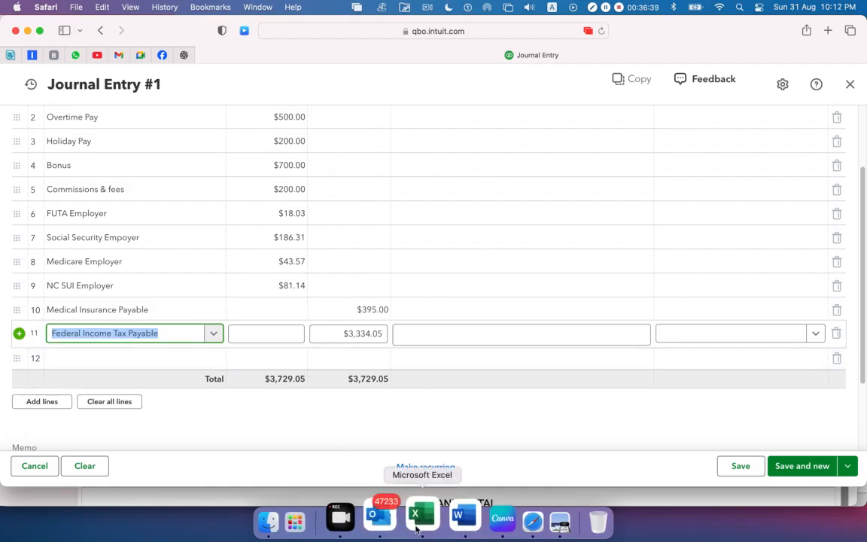
Copy the Federal Income Tax Payable credit of 225.26 from cell C13 in Excel and enter it as the eleventh journal line's credit in Safari
click(416, 520)
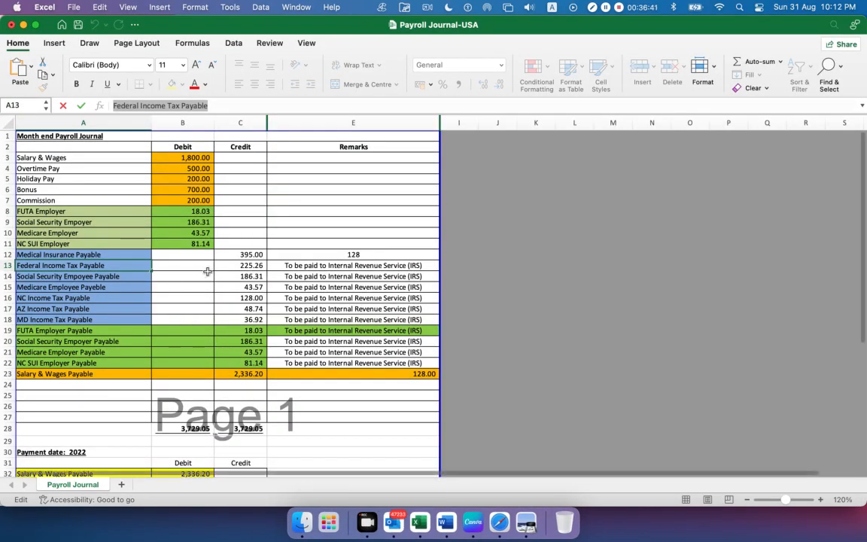
click(239, 265)
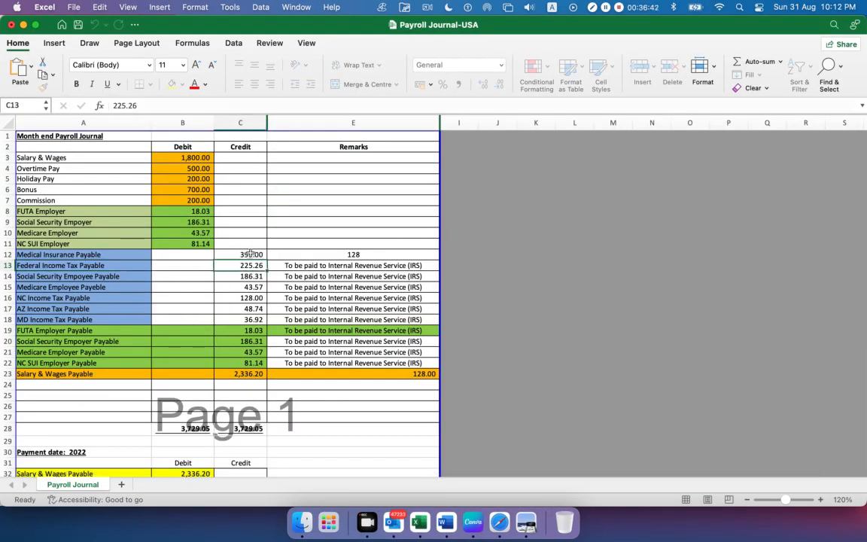
double_click(137, 104)
key(super+c)
key(super+Tab)
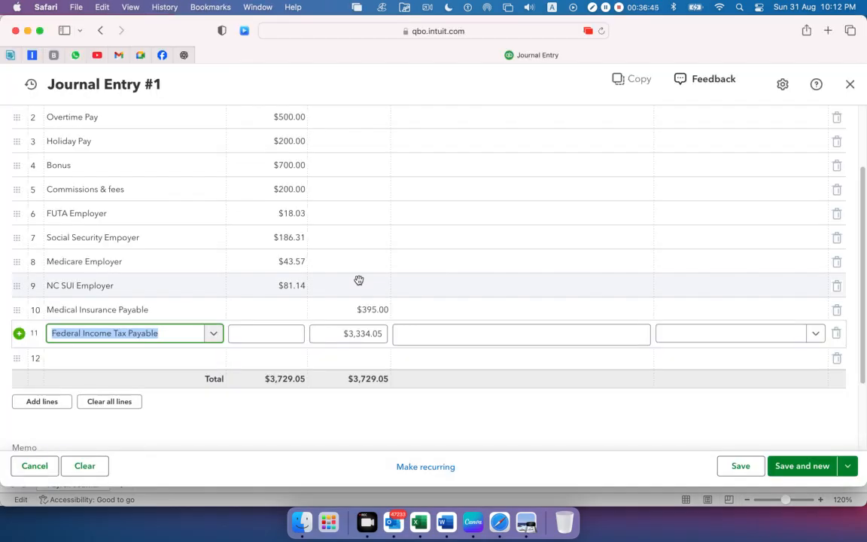
drag(336, 332, 397, 337)
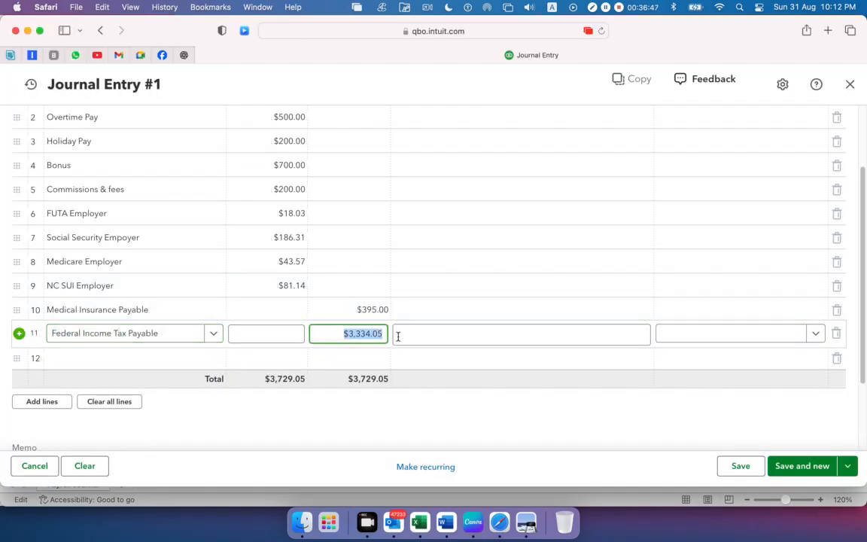
key(super+v)
Copy the Social Security Empoyee Payable name from cell A14 in Excel into the twelfth journal line's account in Safari
click(165, 360)
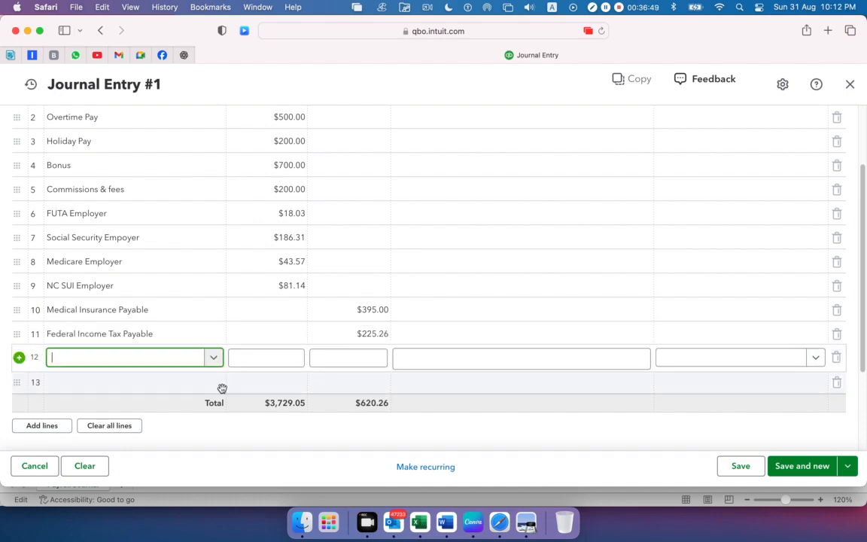
click(416, 517)
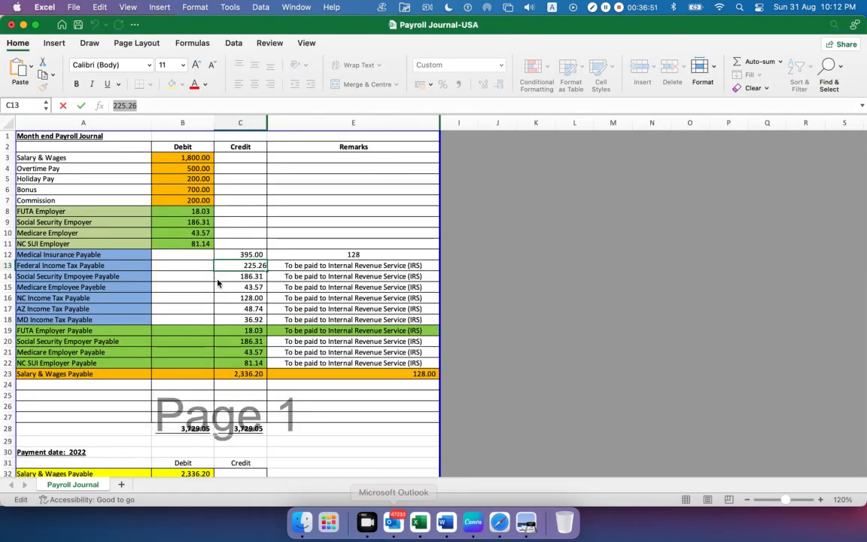
click(35, 275)
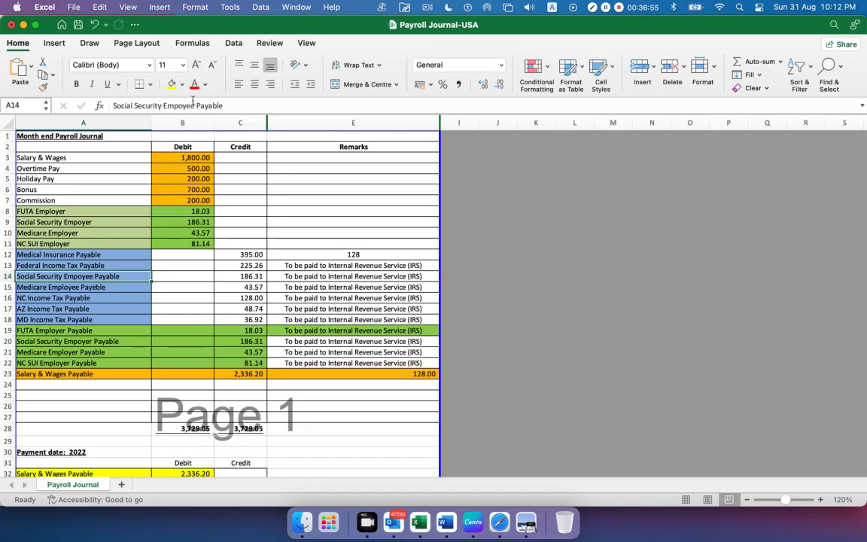
drag(224, 106, 44, 108)
key(super+c)
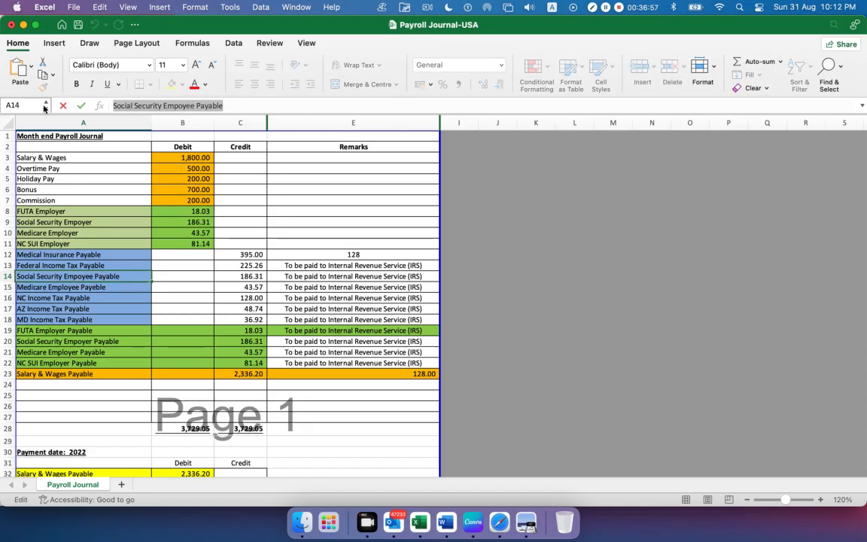
key(super+Tab)
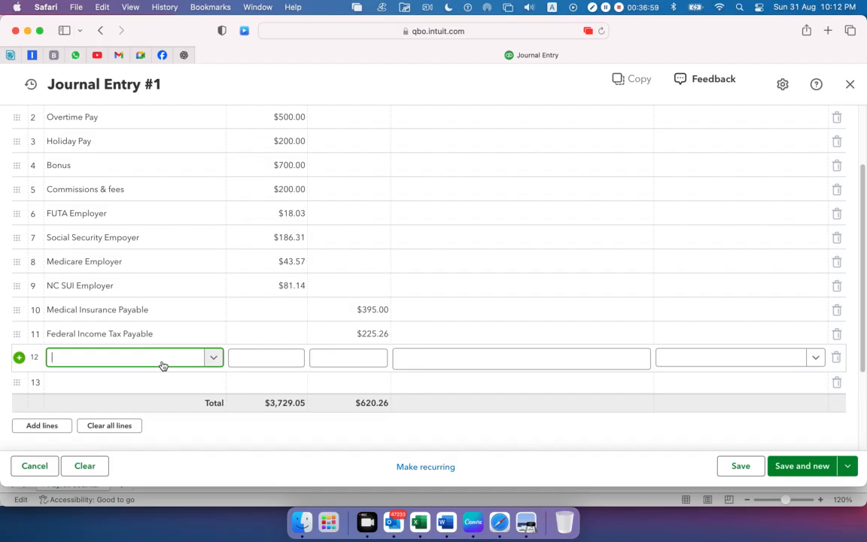
key(super+v)
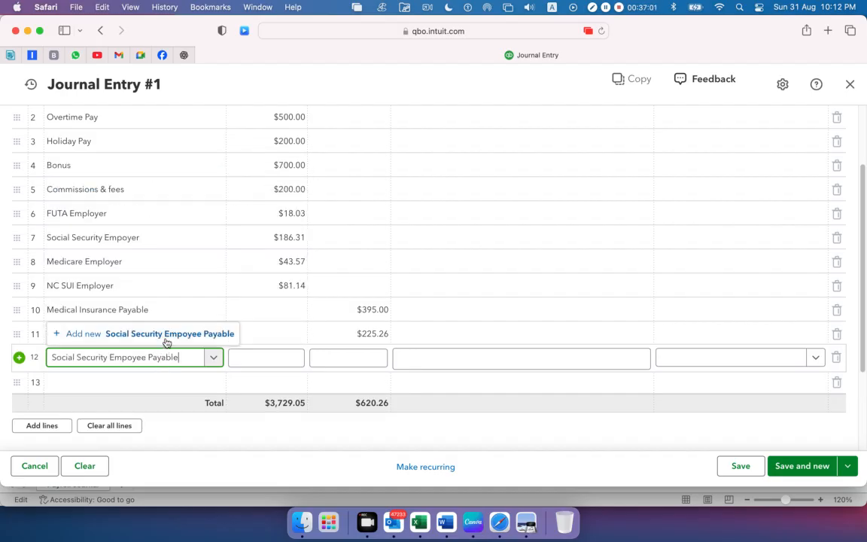
Add Social Security Empoyee Payable as a new account with type Other Current Liabilities and detail type Payroll Clearing, and save it
click(166, 341)
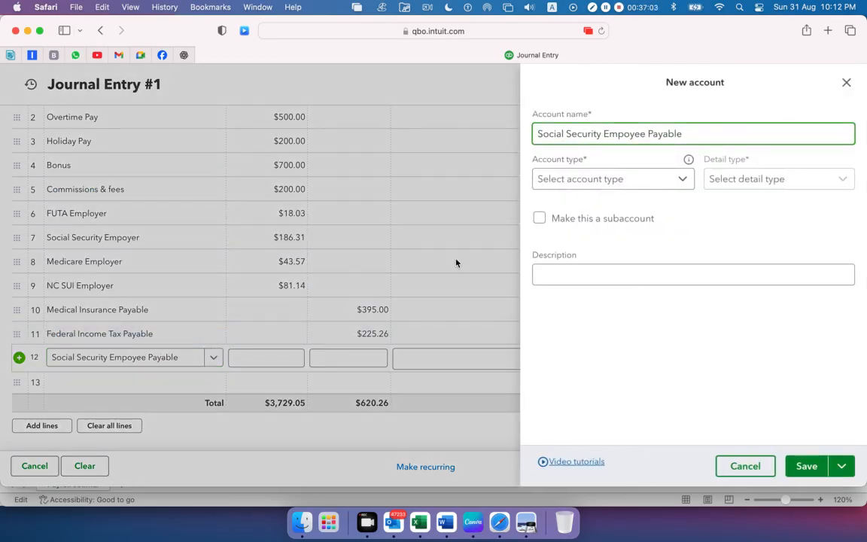
click(657, 180)
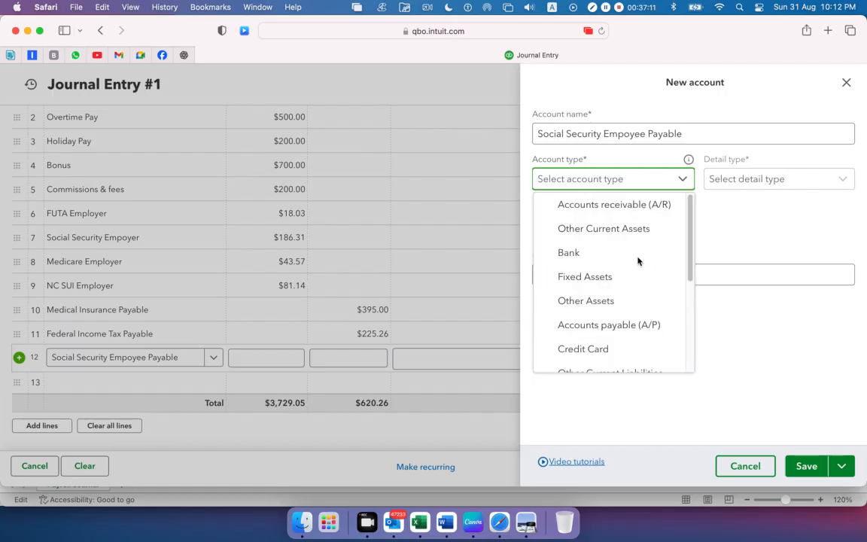
scroll(620, 283, down, 3)
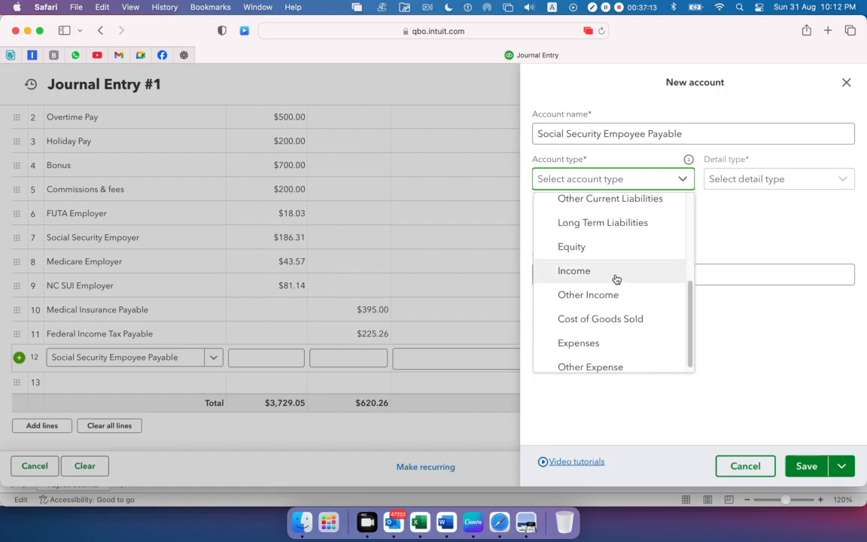
click(612, 199)
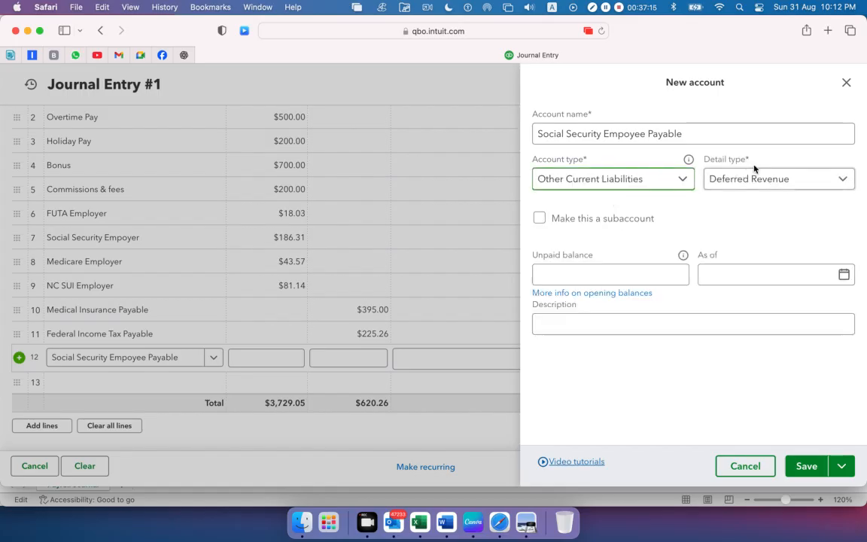
click(786, 180)
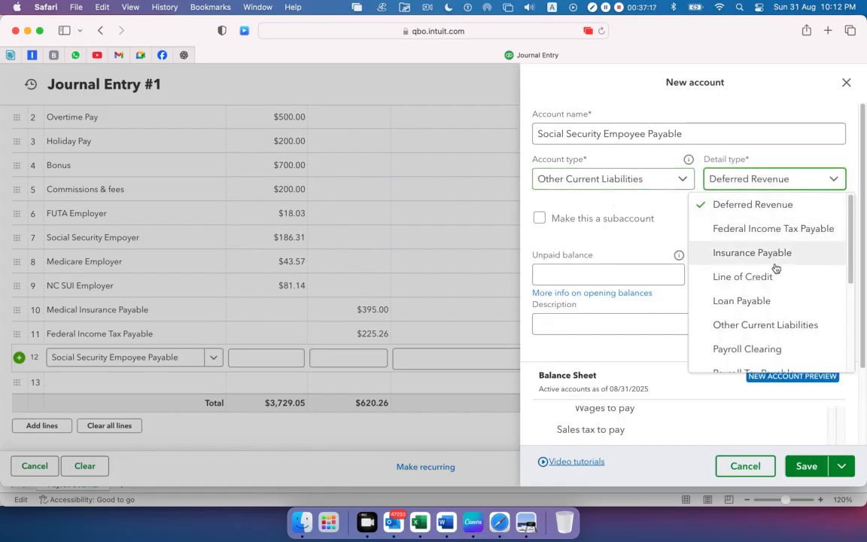
scroll(775, 269, down, 1)
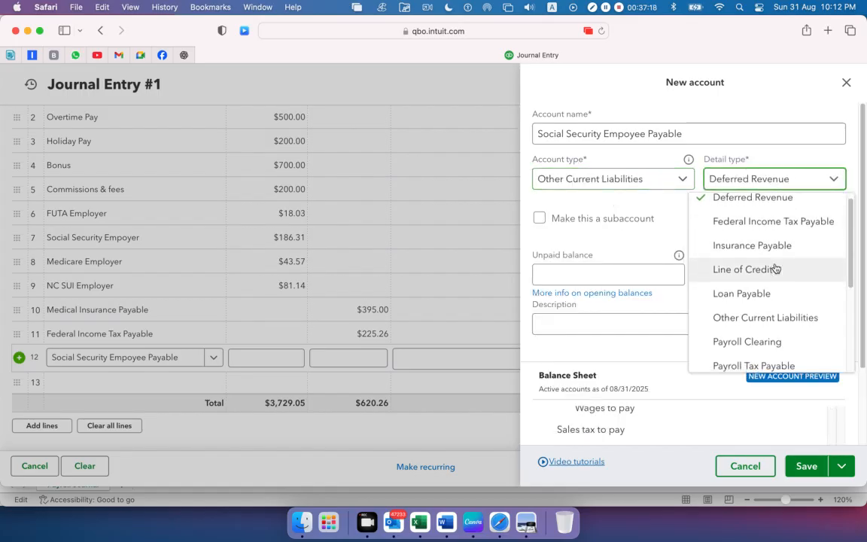
click(754, 341)
click(801, 470)
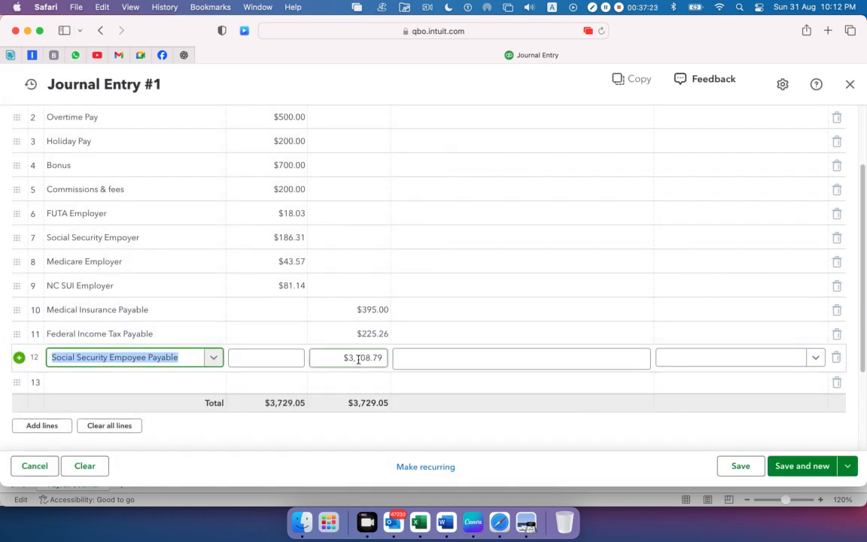
Copy the Social Security Empoyee Payable credit of 186.31 from cell C14 in Excel and enter it as the twelfth journal line's credit in Safari
click(410, 515)
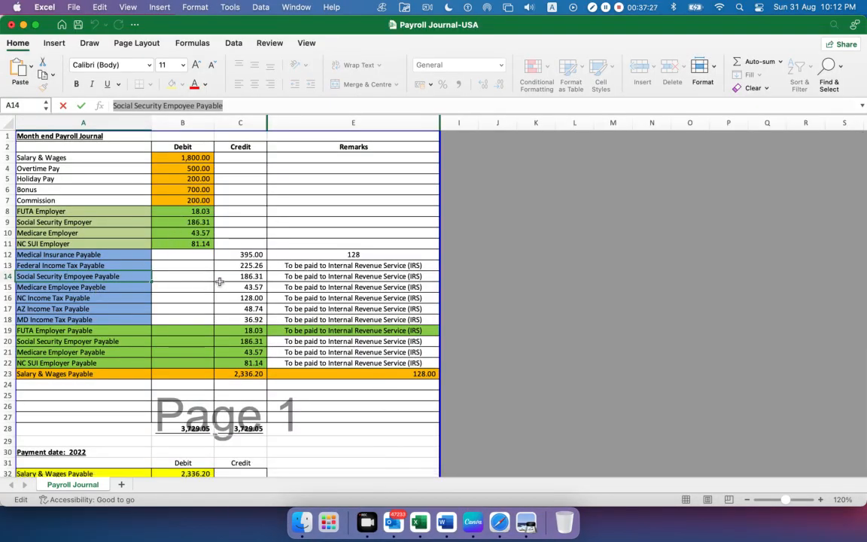
click(234, 278)
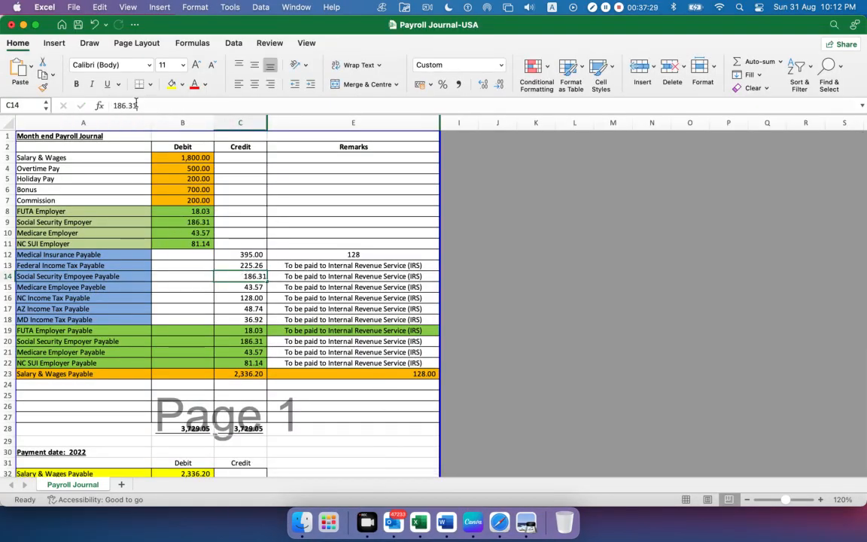
key(super+Tab)
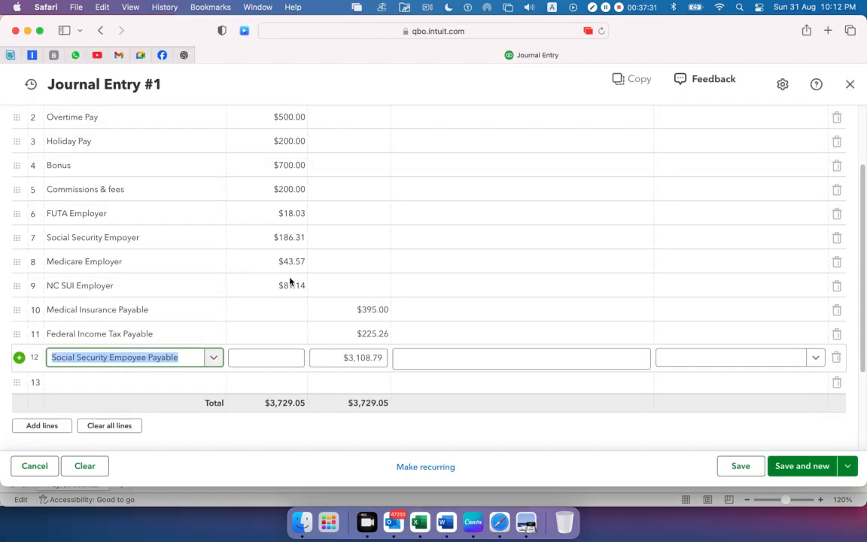
drag(335, 357, 397, 360)
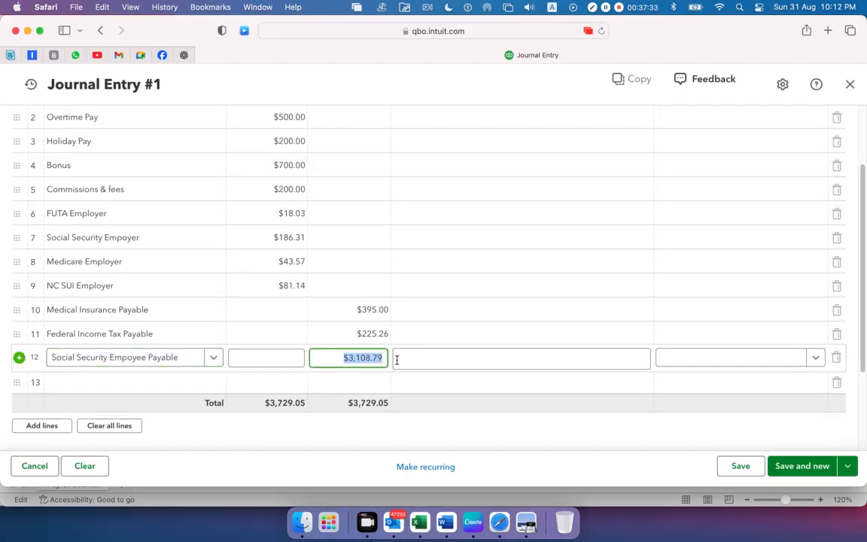
text(186.31)
Copy the Medicare Employee Payeble name from cell A15 in Excel into the thirteenth journal line's account in Safari, checking Medicare in Preview's report
key(super+Tab)
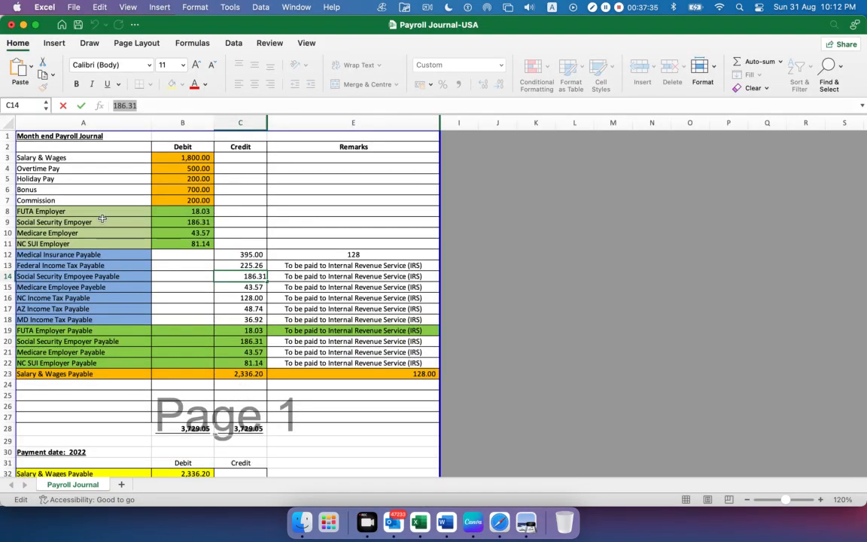
click(99, 287)
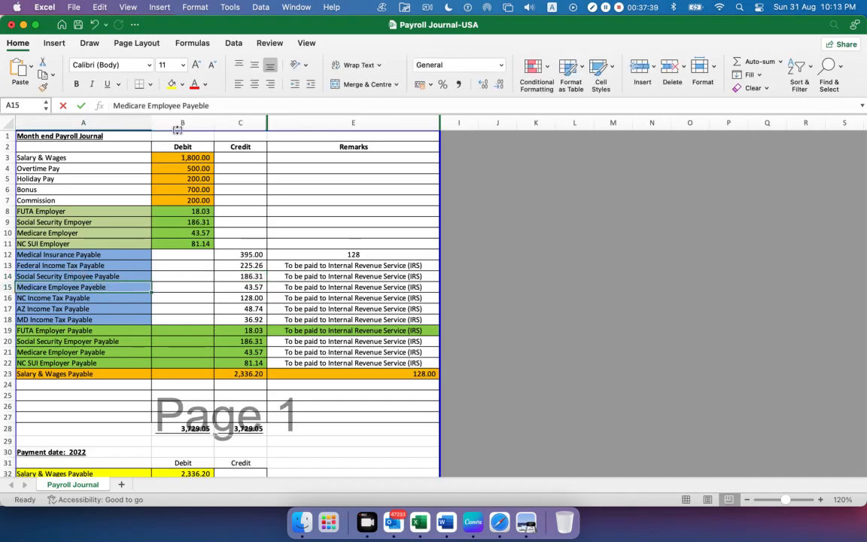
drag(214, 105, 60, 105)
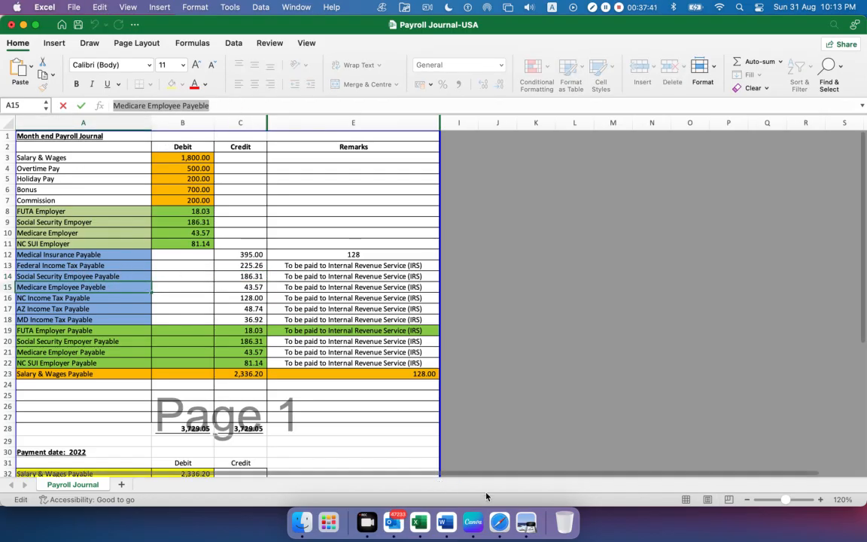
click(526, 522)
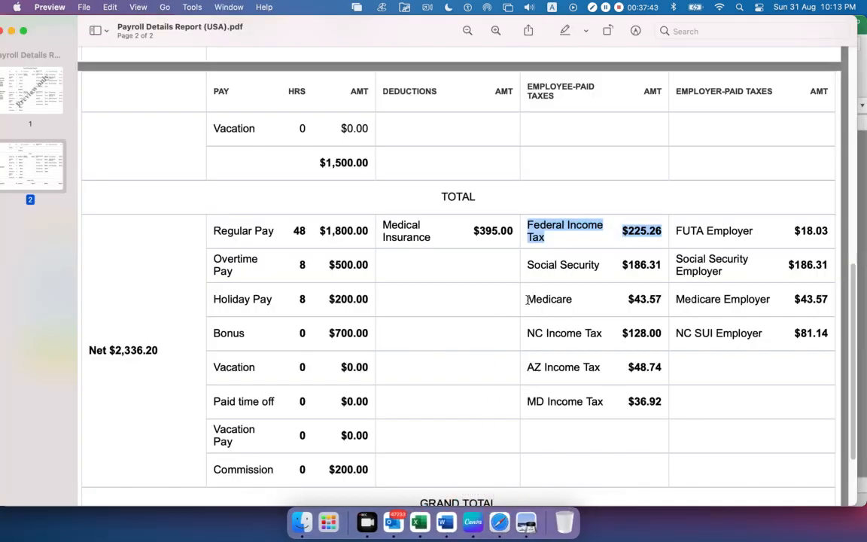
drag(527, 300, 589, 301)
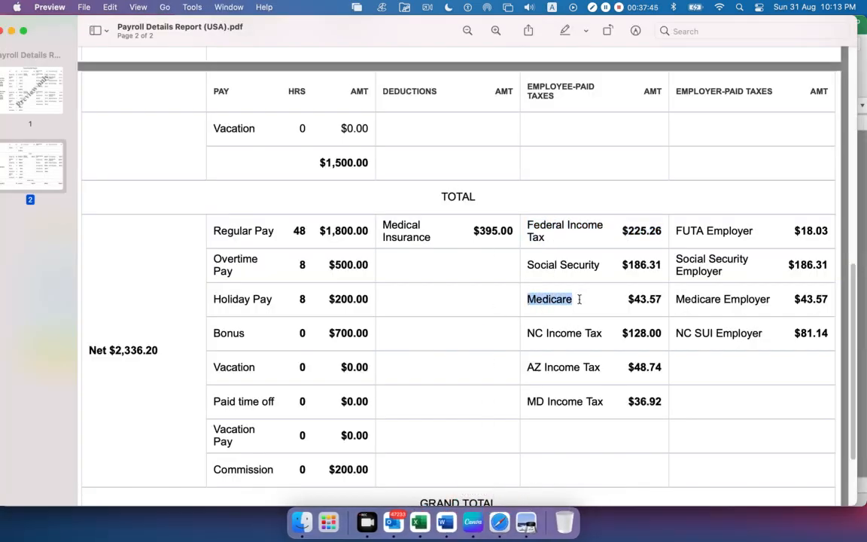
click(609, 299)
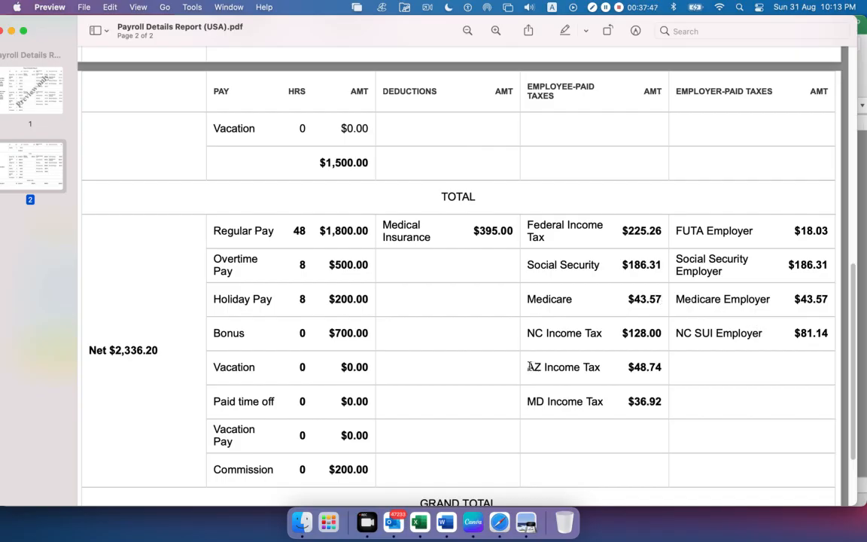
click(419, 522)
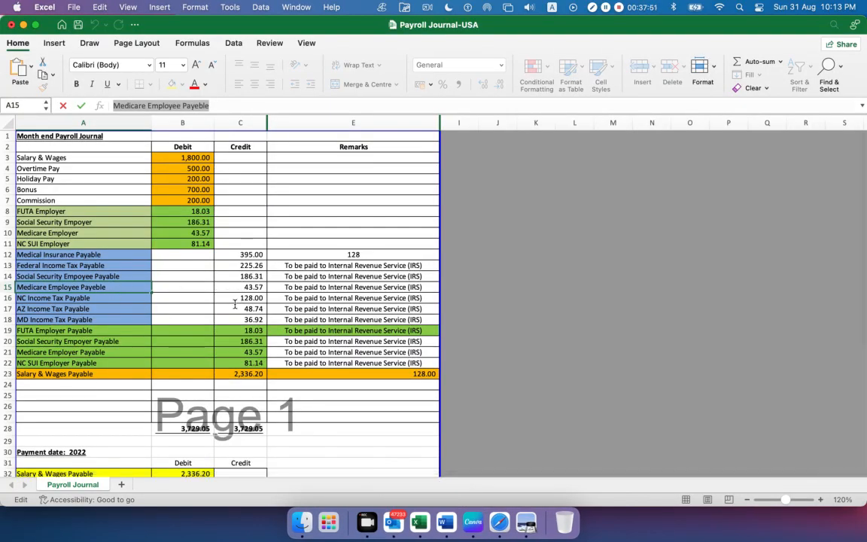
key(super+Tab)
key(super+Tab)
key(super+Tab)
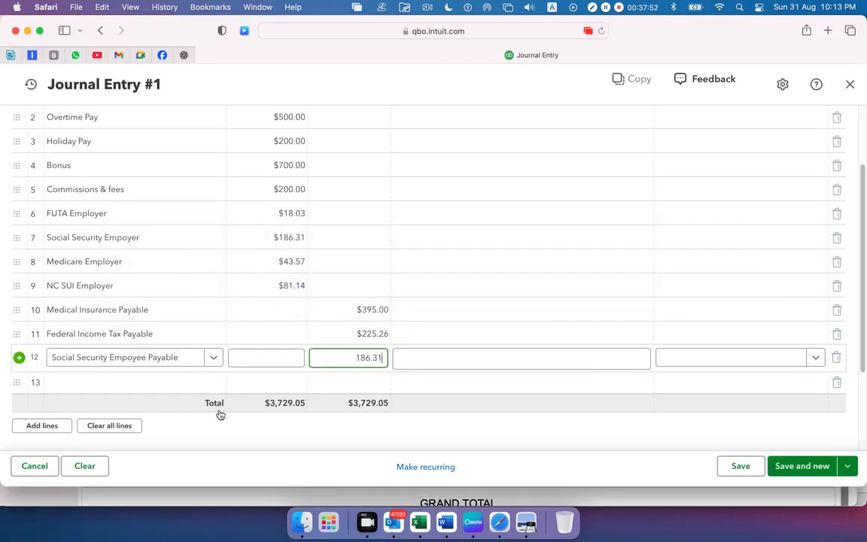
click(152, 380)
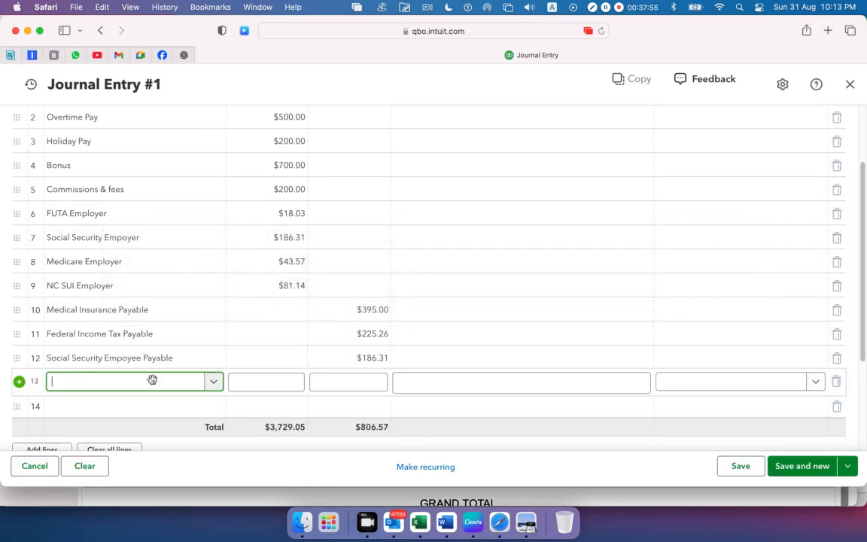
text(Medicare Employee Payeble)
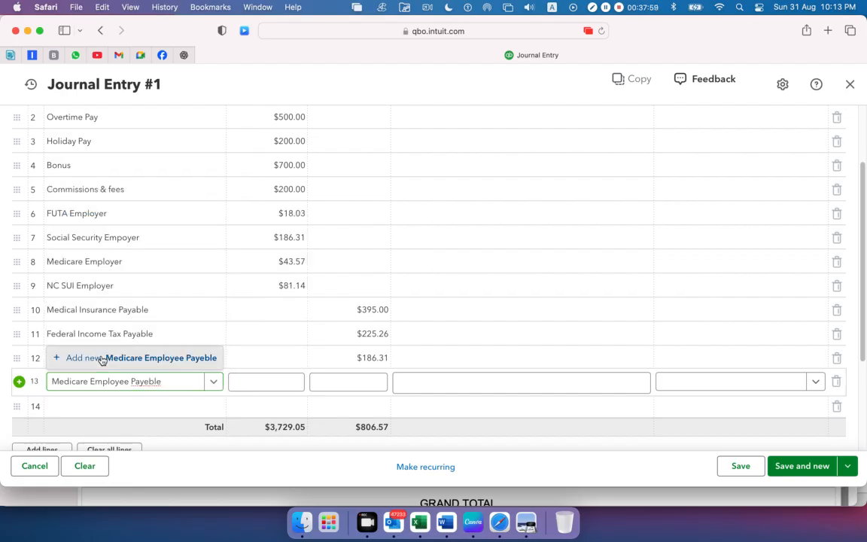
Add Medicare Employee Payeble as a new account with type Other Current Liabilities and detail type Payroll Clearing, and save it
click(101, 359)
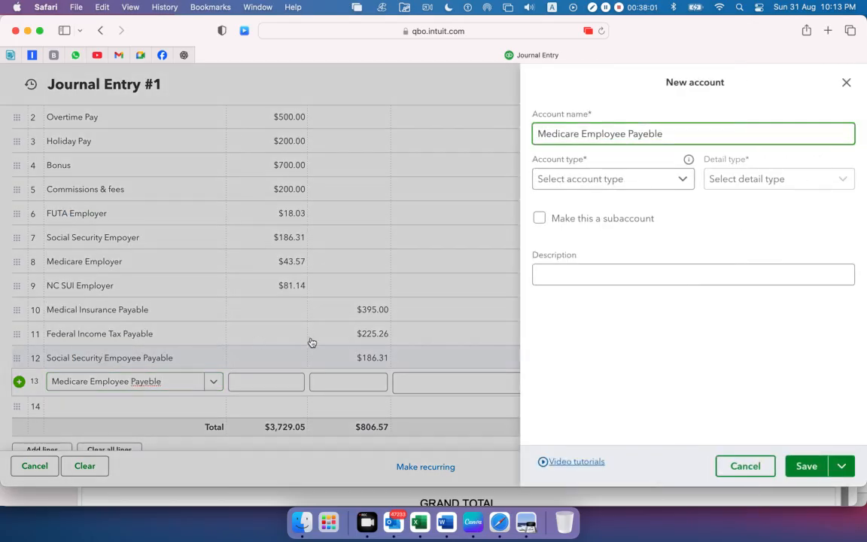
click(621, 178)
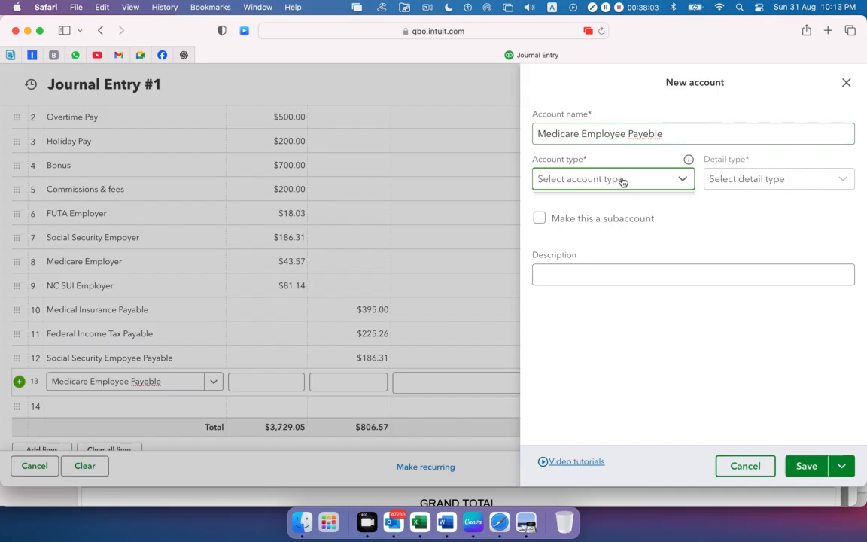
click(648, 133)
key(BackSpace)
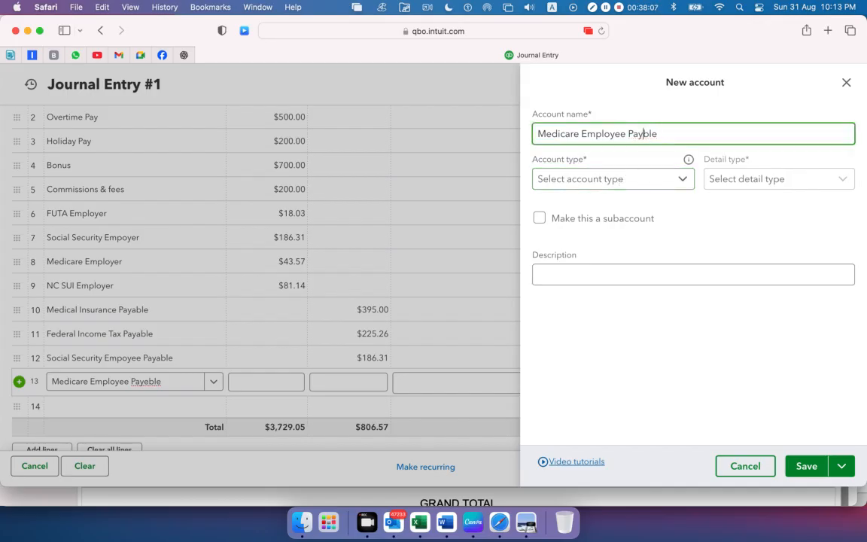
text(e)
click(677, 178)
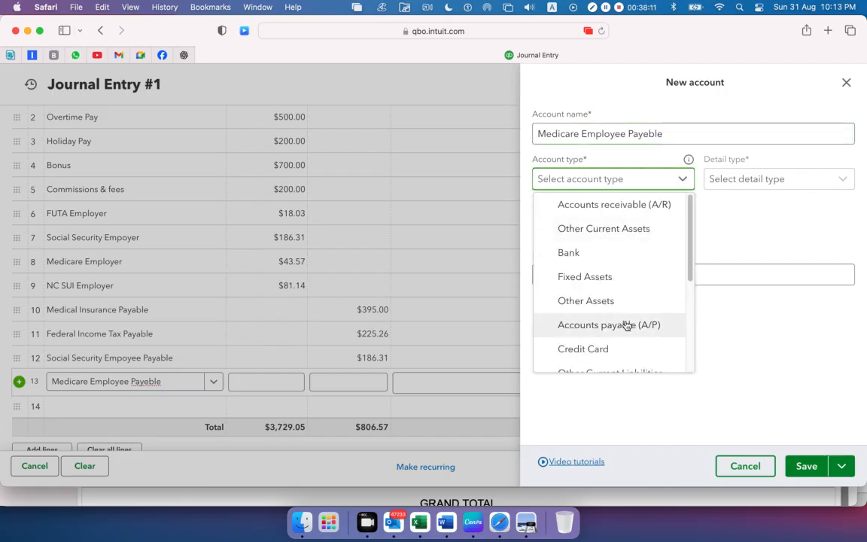
scroll(627, 326, down, 1)
click(621, 361)
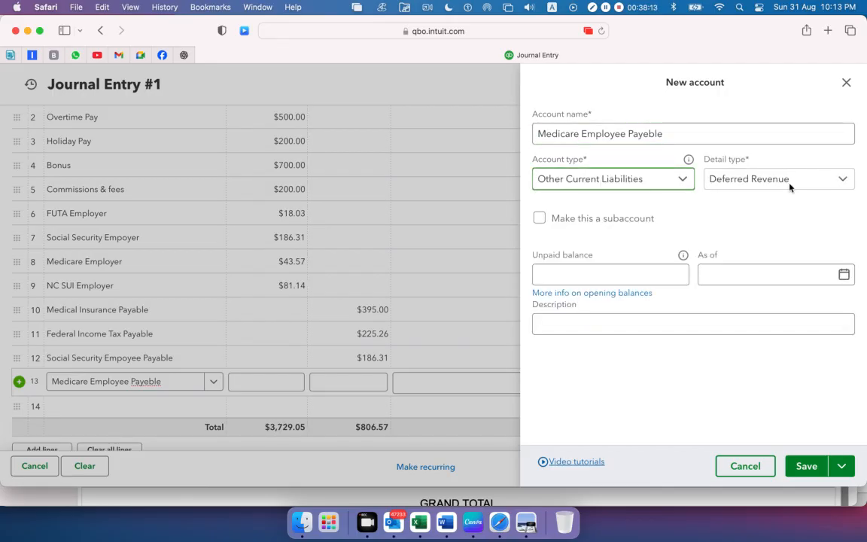
click(791, 181)
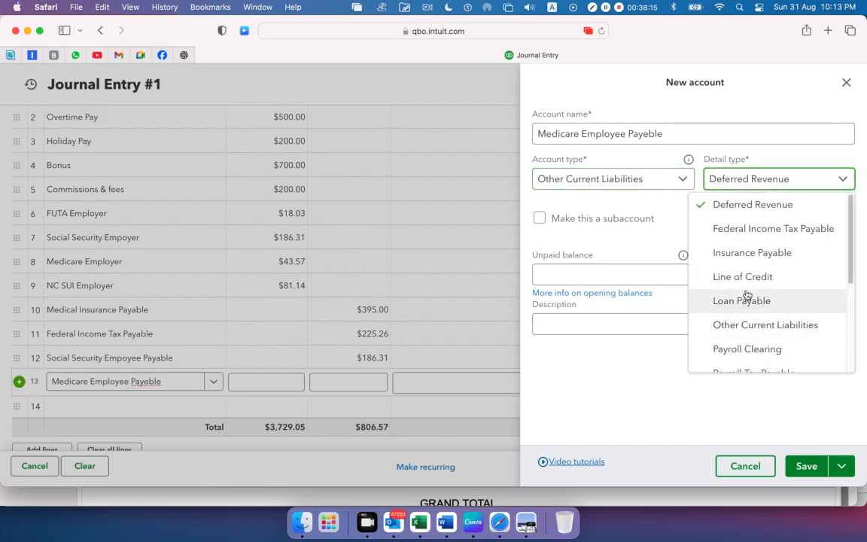
scroll(745, 295, down, 1)
click(742, 335)
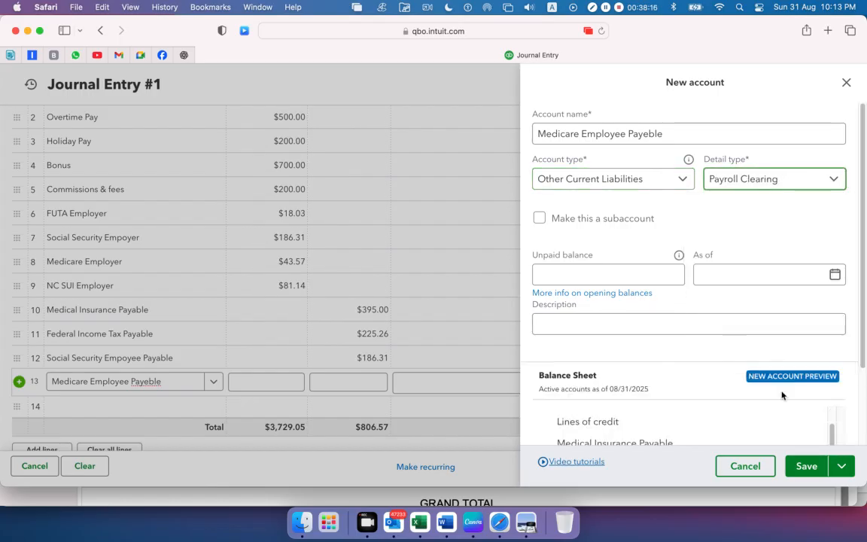
click(806, 466)
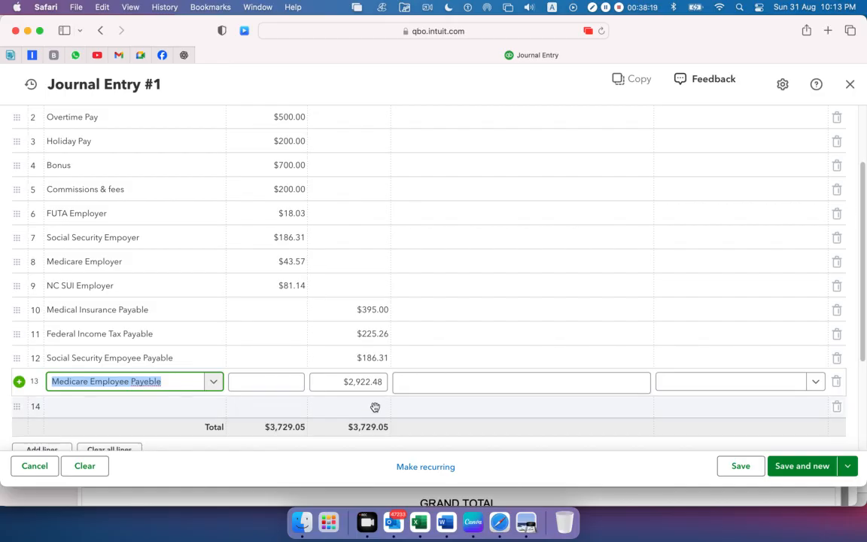
Check Medicare in Preview, copy its 43.57 credit from cell C15 in Excel, and enter it as the thirteenth journal line's credit in Safari
key(super+Tab)
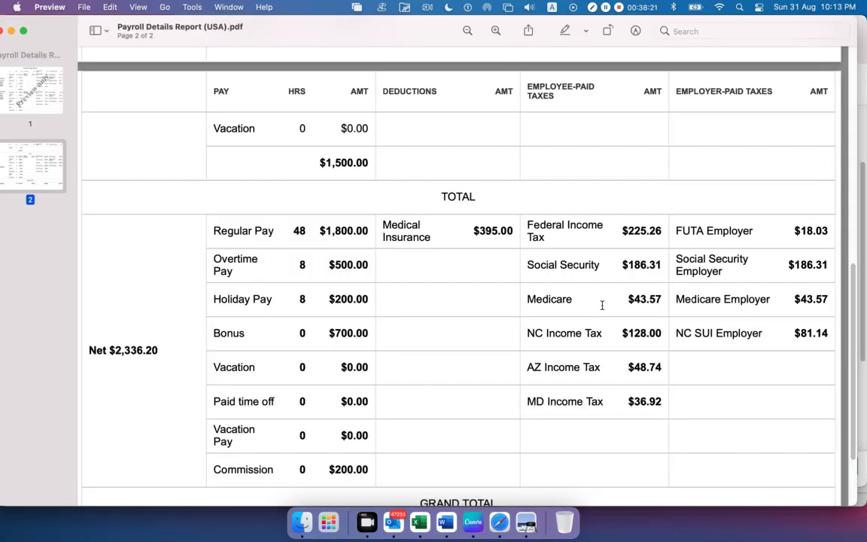
double_click(636, 299)
click(419, 522)
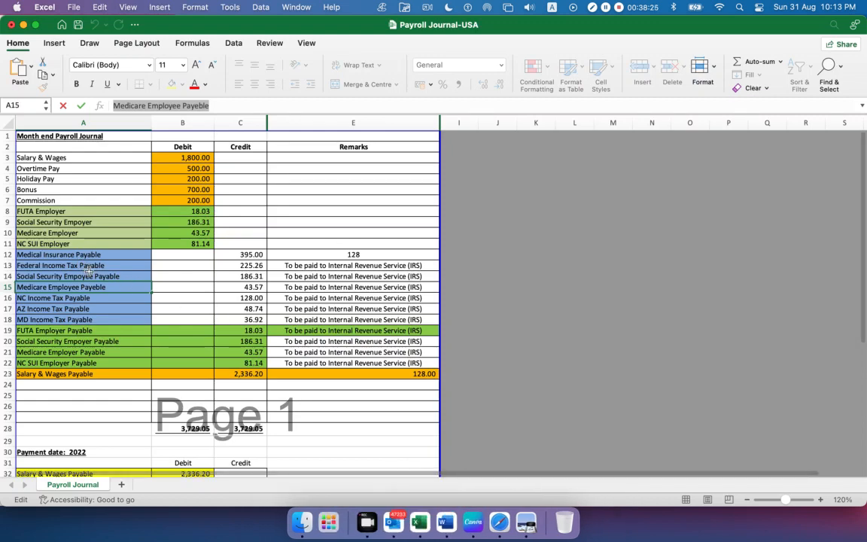
click(234, 285)
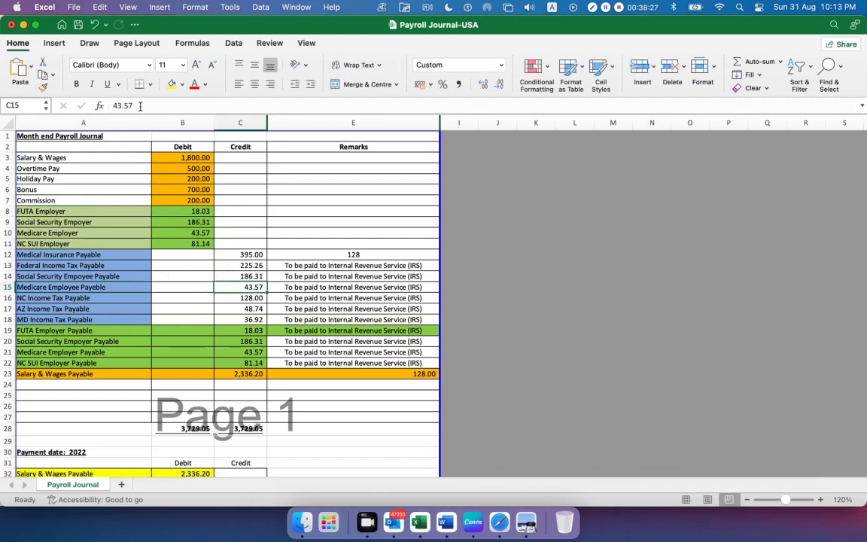
drag(140, 106, 32, 106)
key(super+Tab)
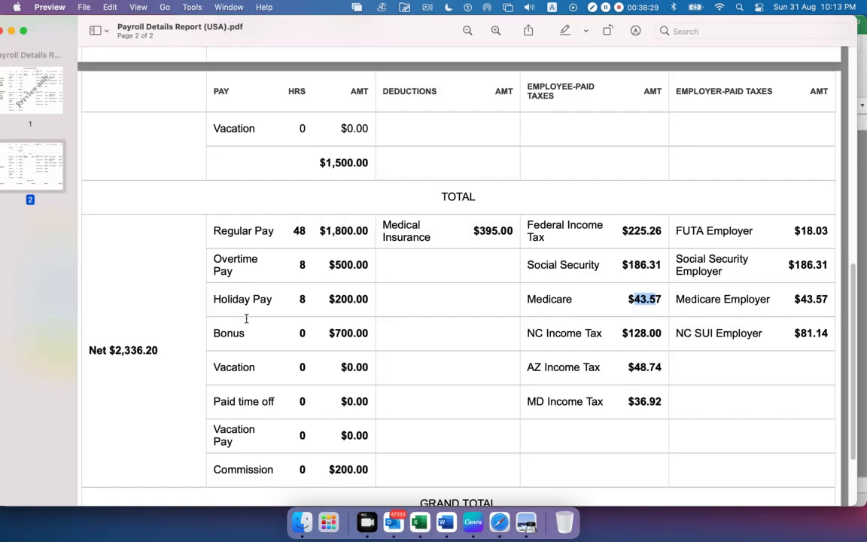
key(super+Tab)
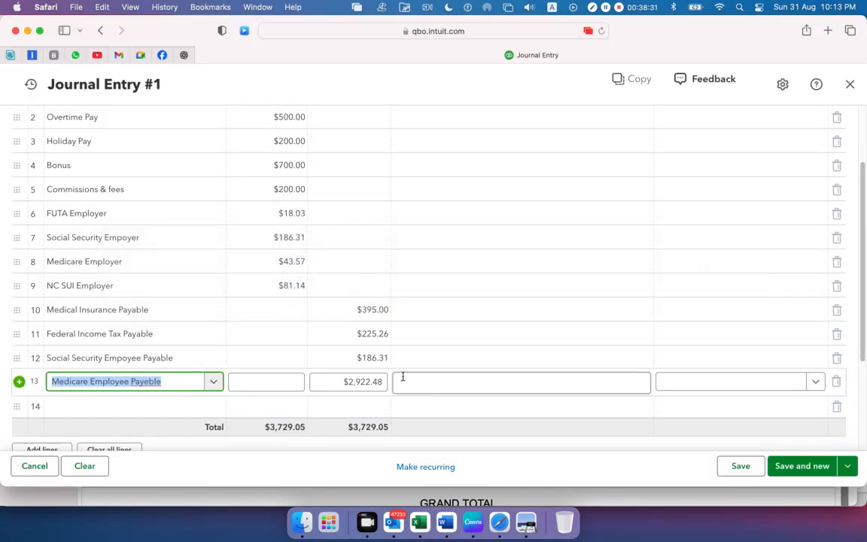
click(339, 384)
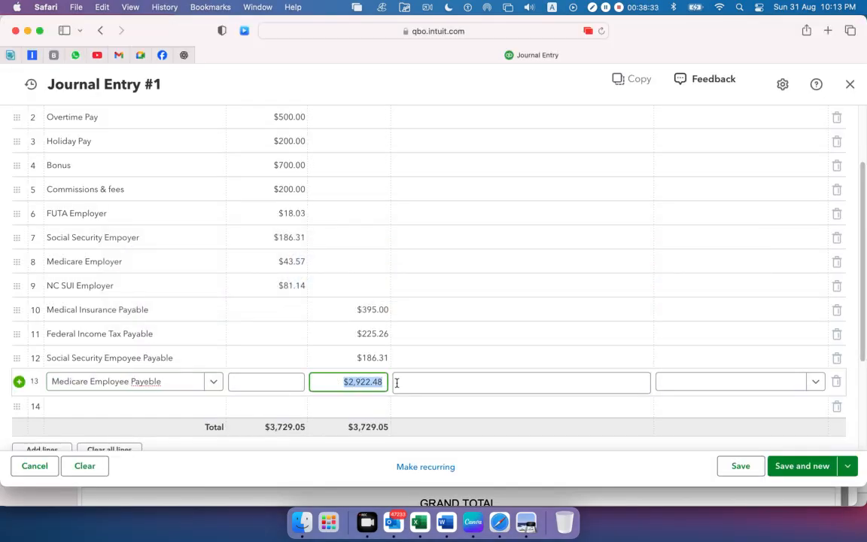
text(43.57)
Copy the NC Income Tax Payable name from cell A16 in Excel into the fourteenth journal line's account in Safari, checking NC Income Tax in Preview
click(142, 407)
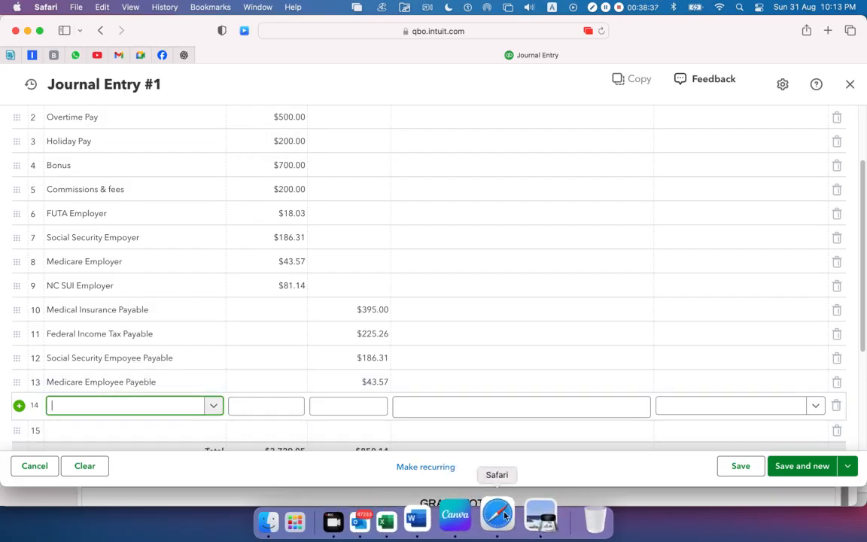
click(419, 520)
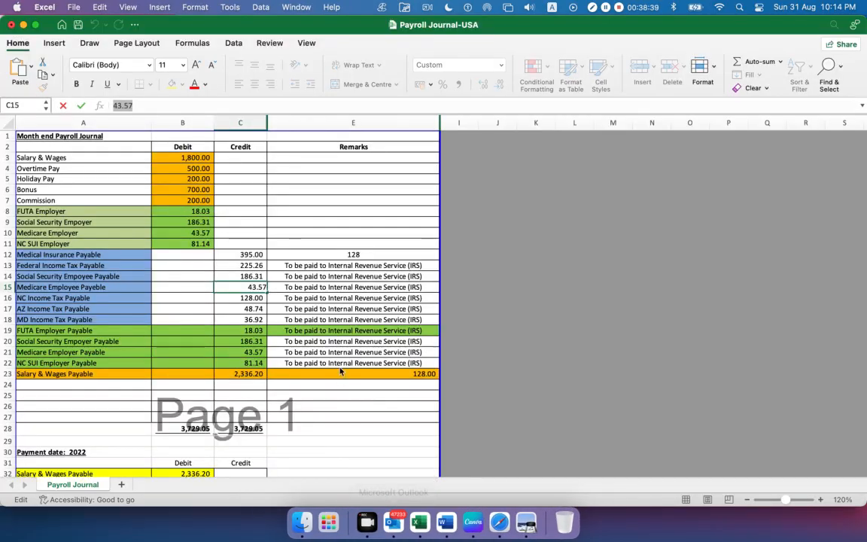
click(58, 296)
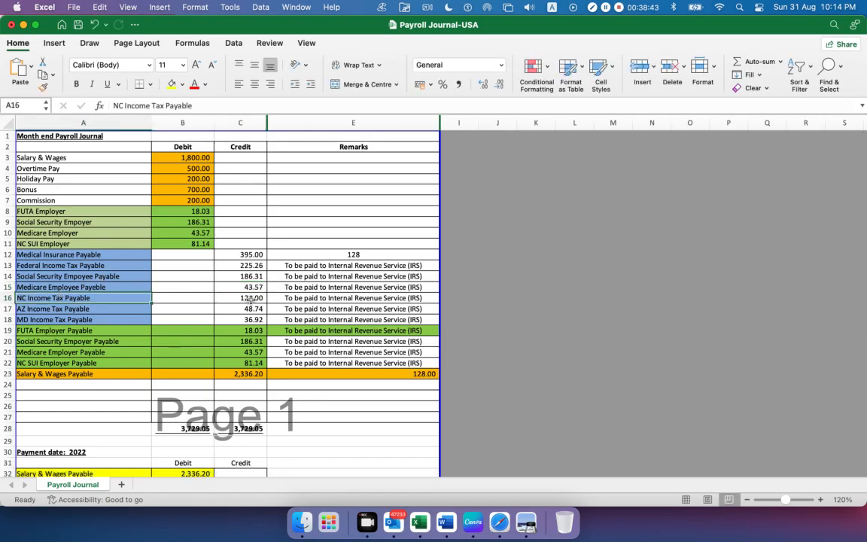
drag(212, 105, 112, 105)
key(super+c)
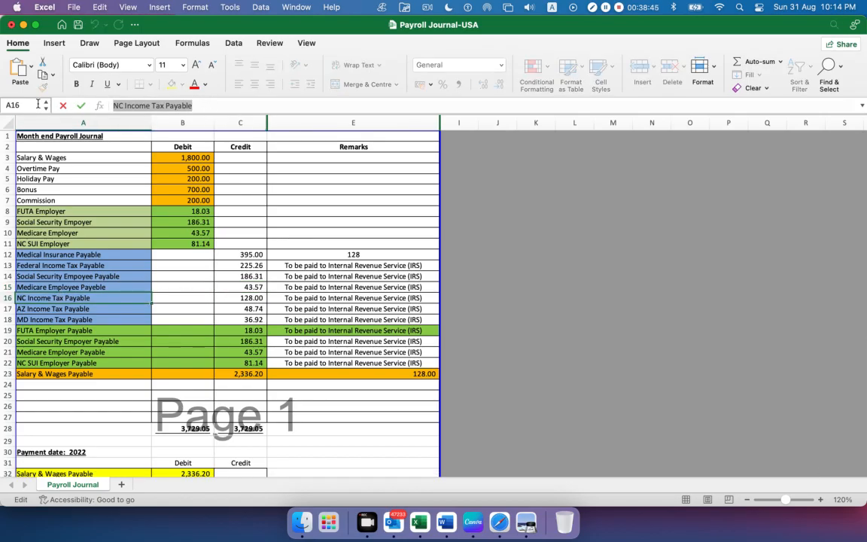
click(529, 519)
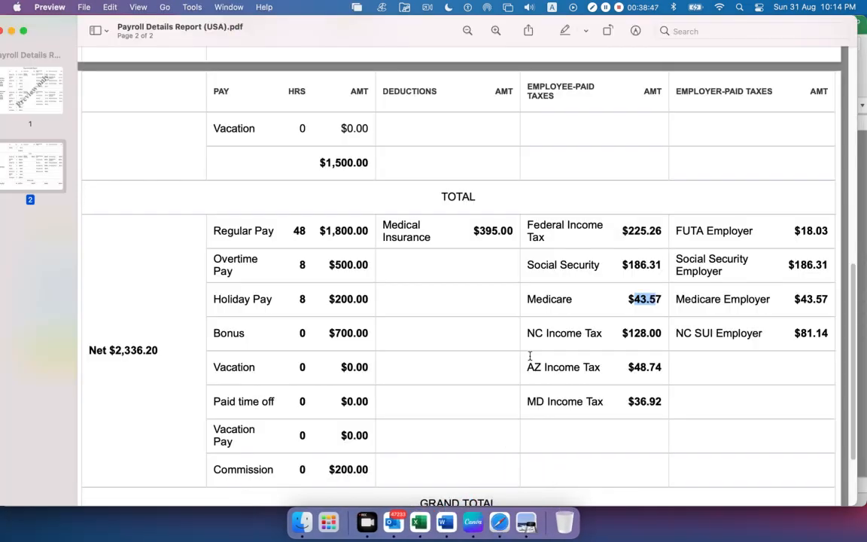
drag(530, 335, 660, 332)
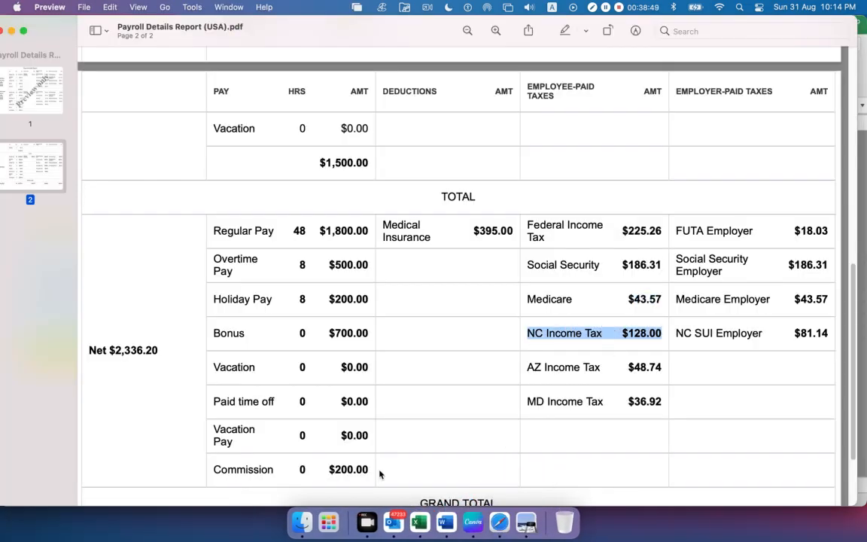
click(499, 522)
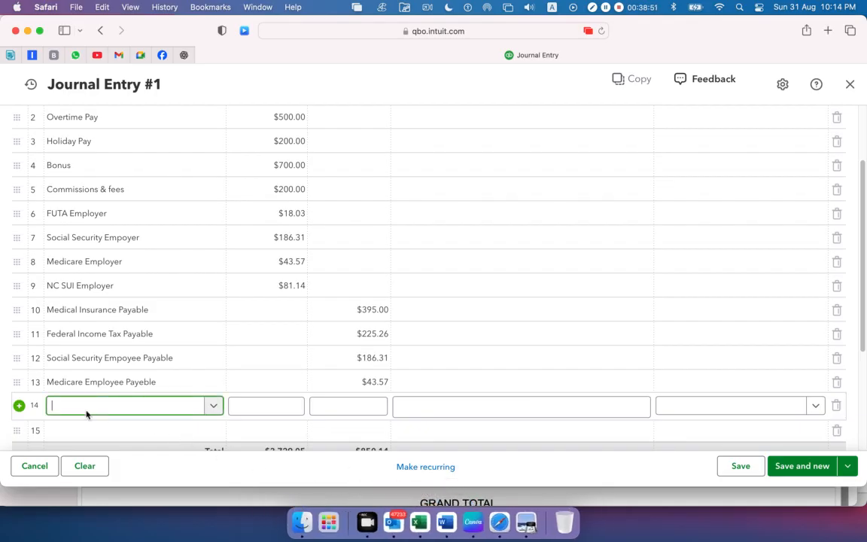
key(super+v)
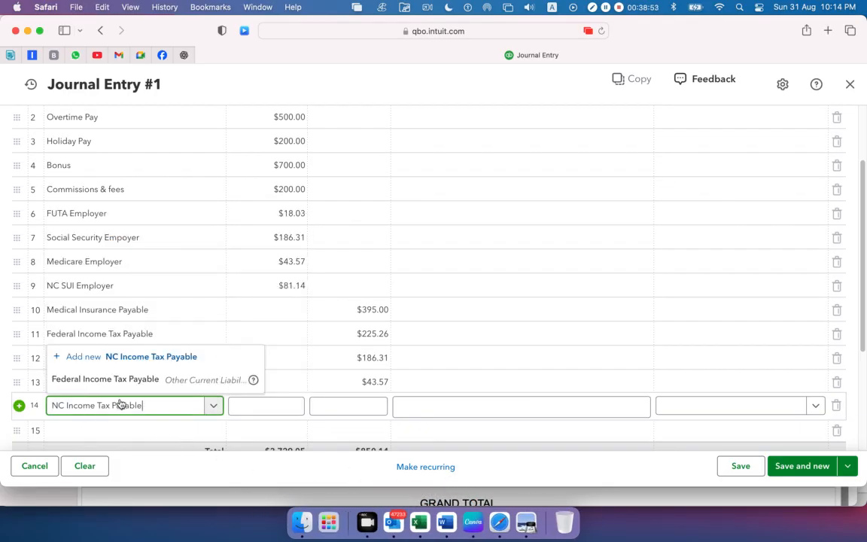
Add NC Income Tax Payable as a new account with type Other Current Liabilities and detail type Payroll Clearing, and save it
click(145, 357)
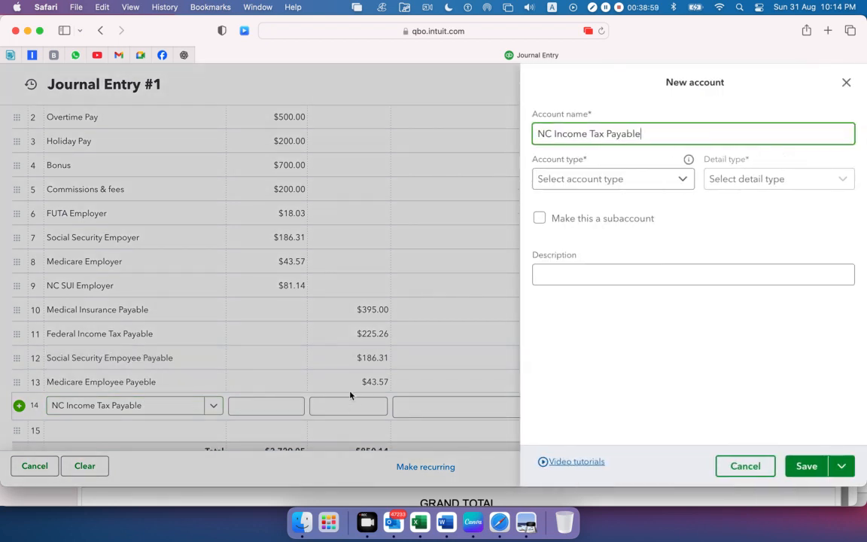
click(682, 183)
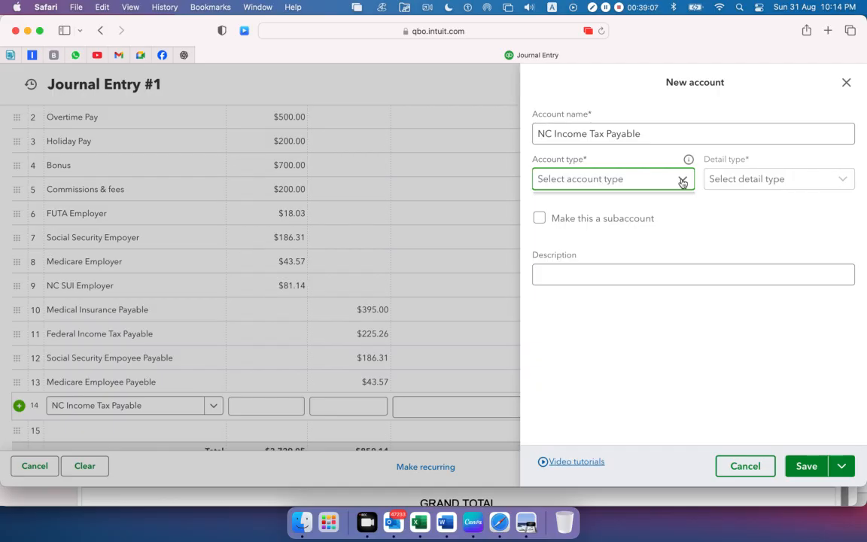
click(682, 182)
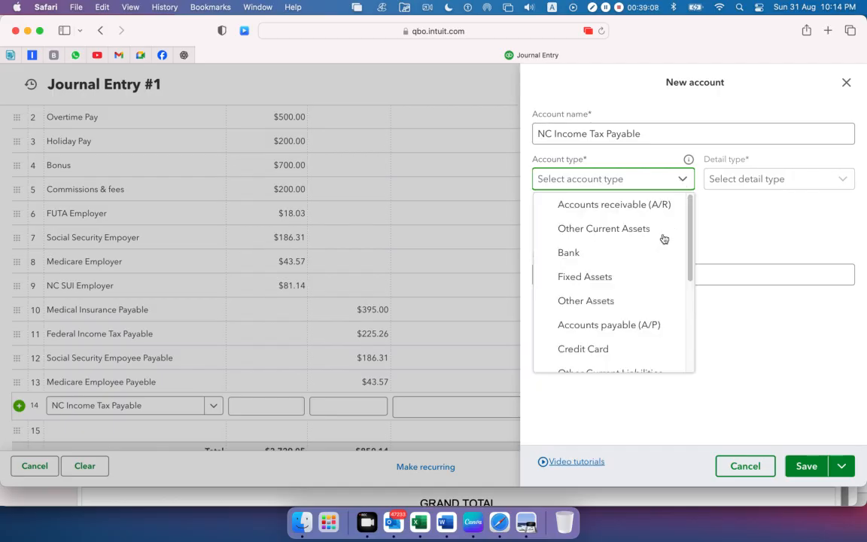
scroll(639, 314, down, 2)
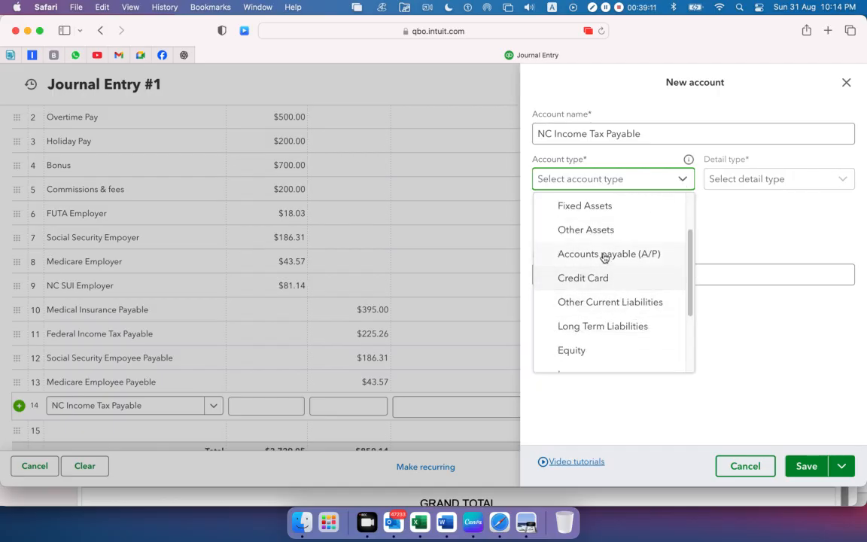
click(563, 304)
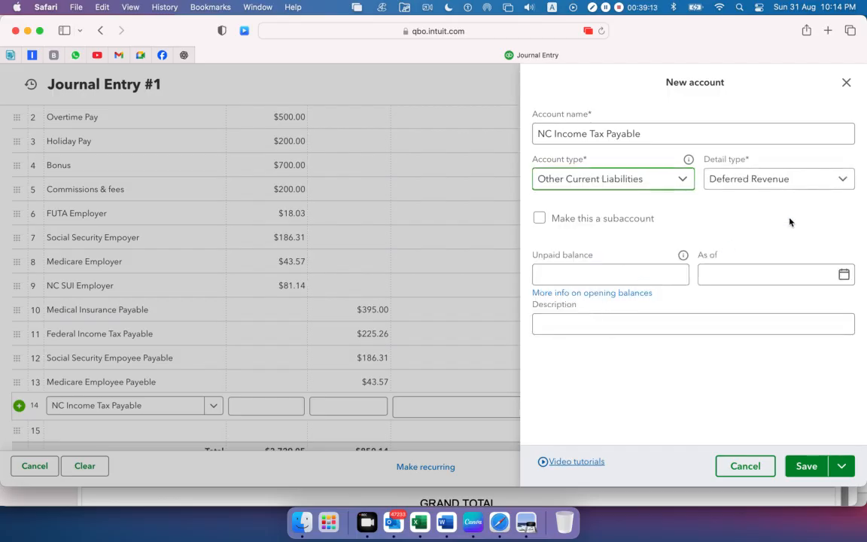
click(834, 182)
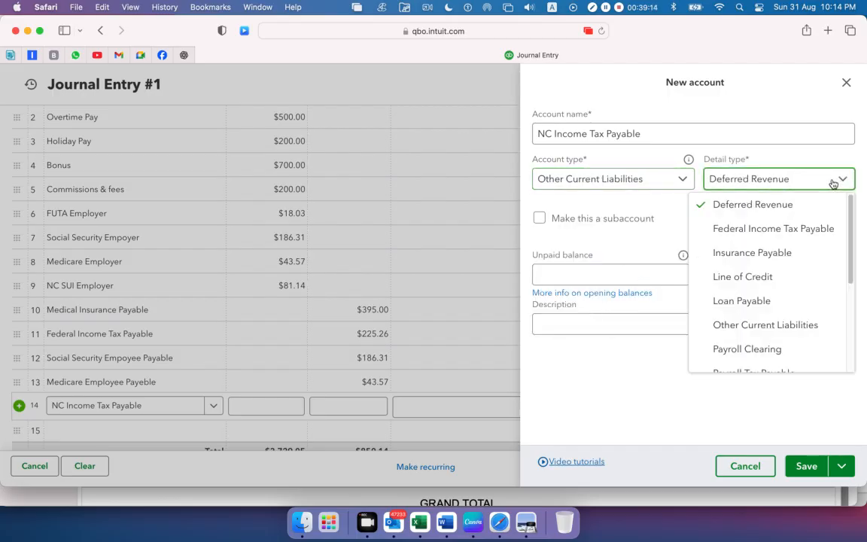
click(763, 351)
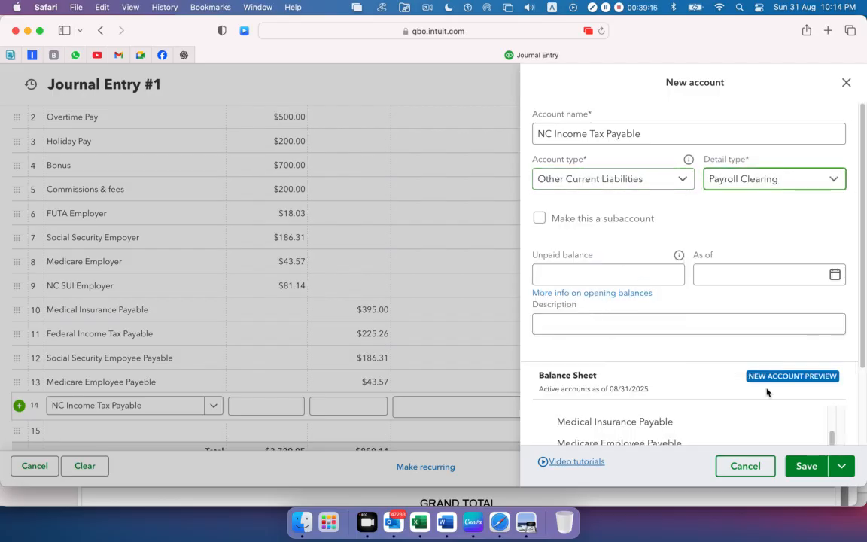
click(804, 466)
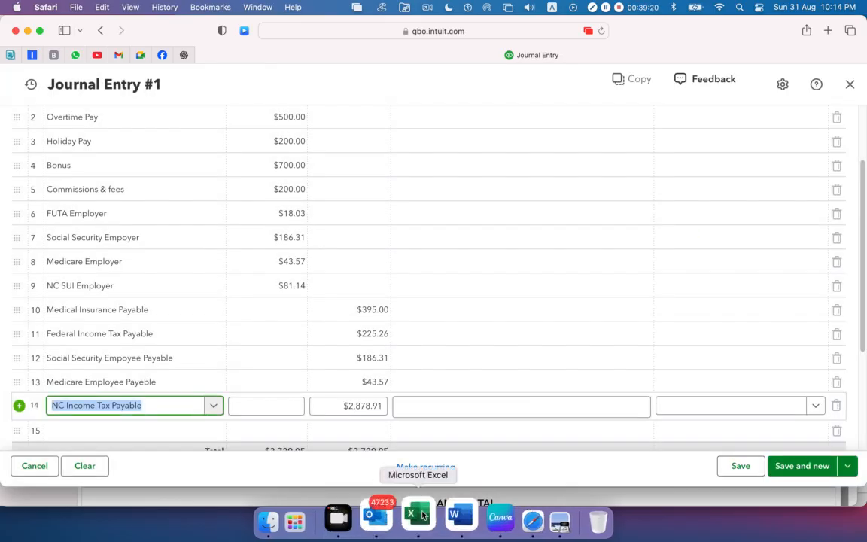
Copy the NC Income Tax Payable credit of 128 from cell C16 in Excel and enter it as the fourteenth journal line's credit in Safari
click(419, 521)
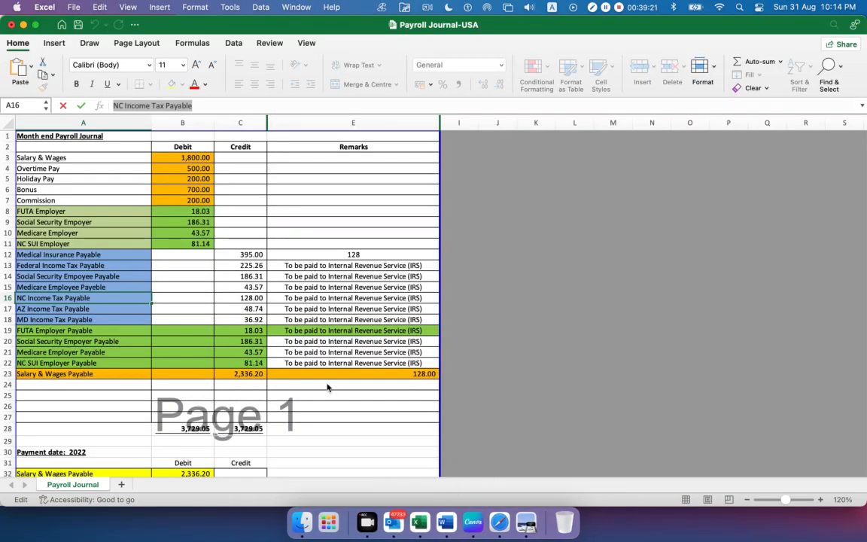
click(228, 298)
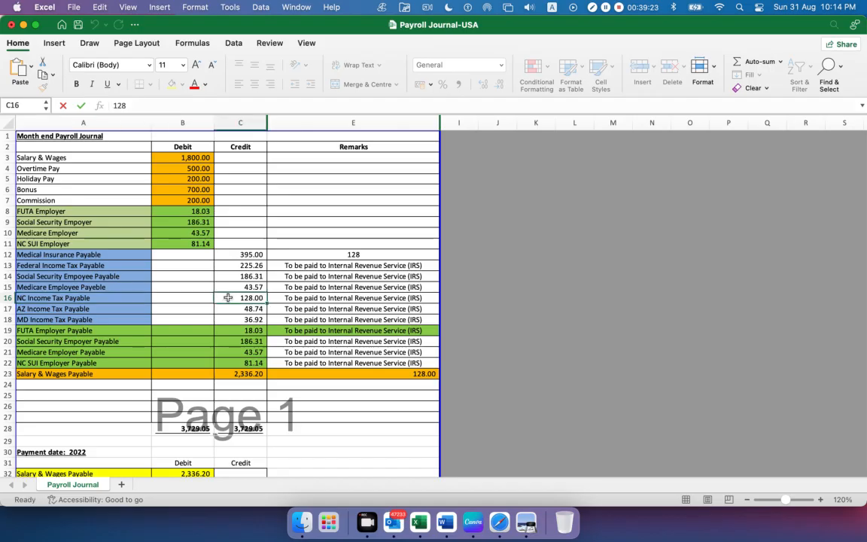
drag(140, 107, 2, 105)
key(super+c)
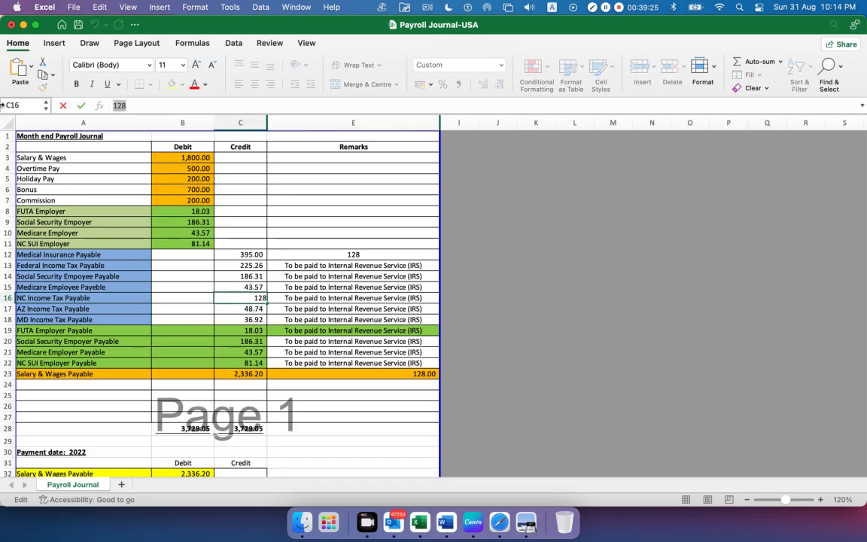
key(super+Tab)
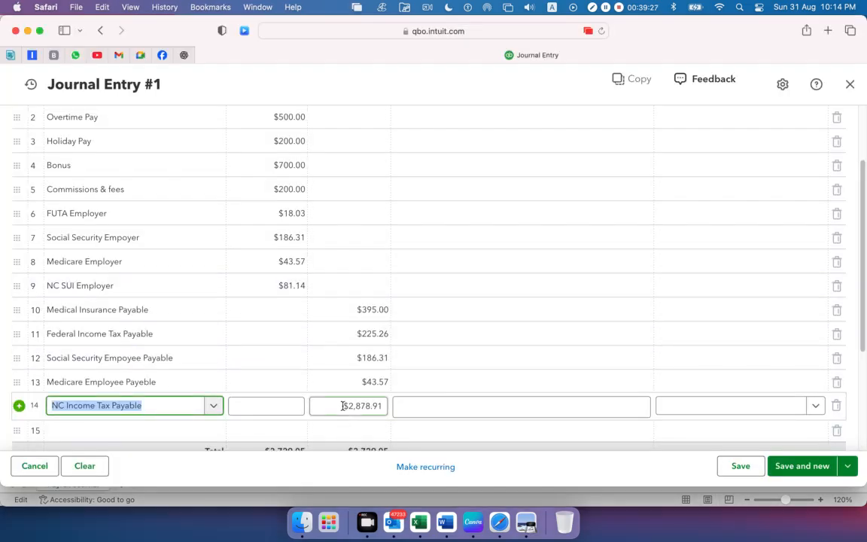
drag(345, 405, 414, 407)
key(super+v)
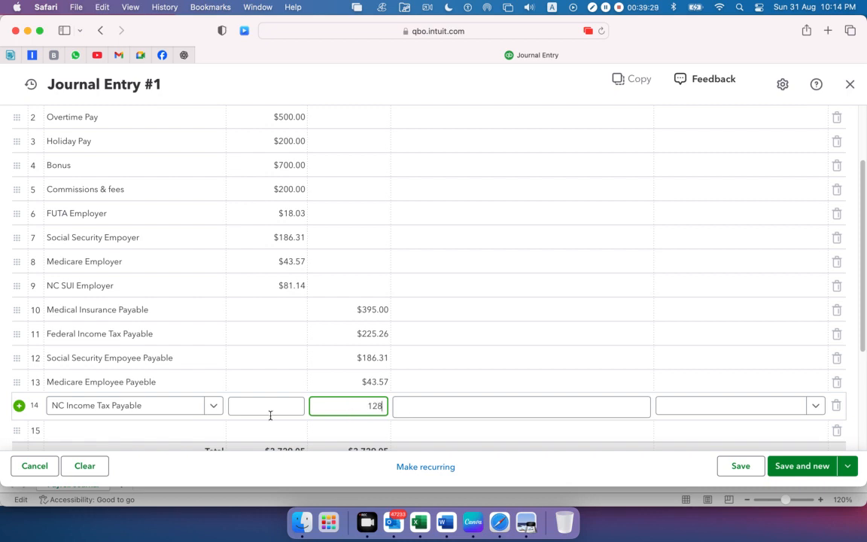
Copy the AZ Income Tax Payable name from cell A17 in Excel into the fifteenth journal line's account in Safari
click(139, 432)
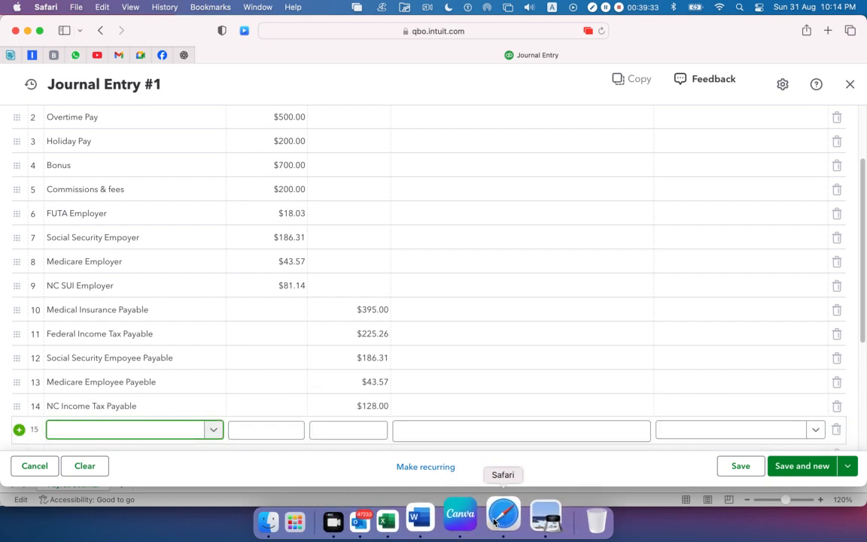
click(419, 536)
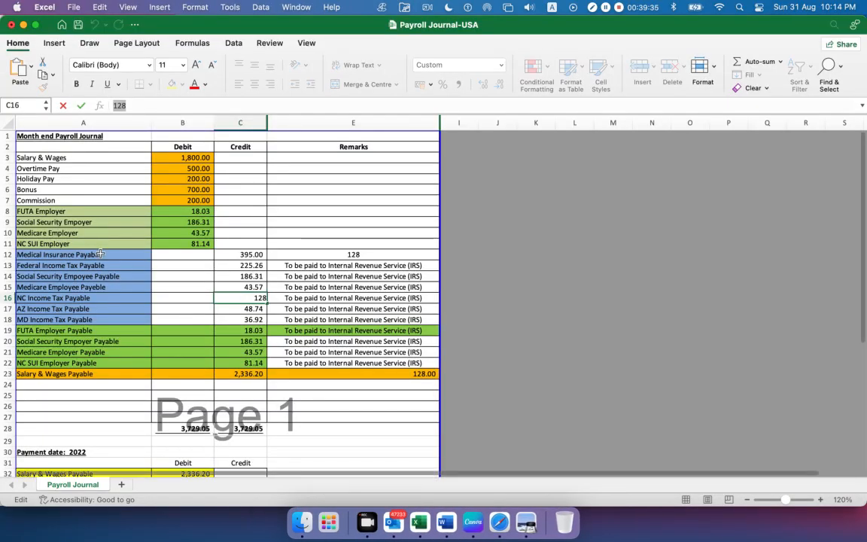
key(Return)
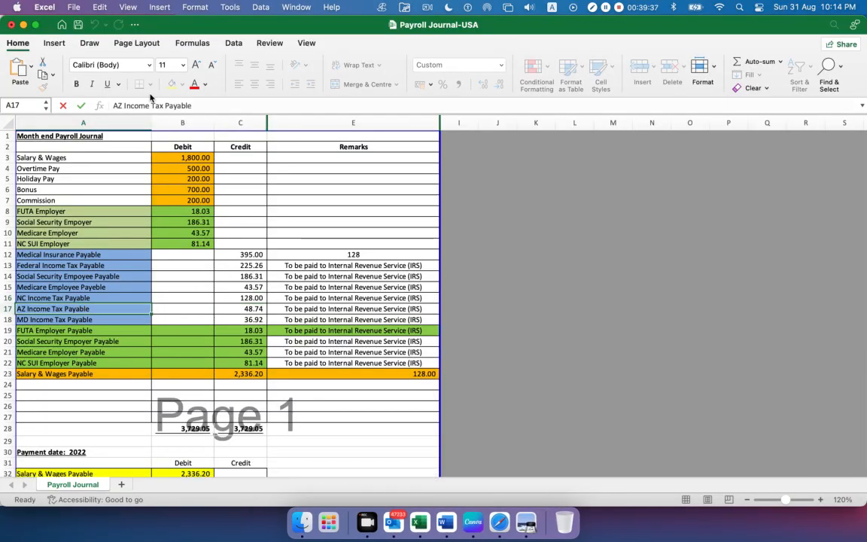
drag(193, 106, 55, 117)
key(super+c)
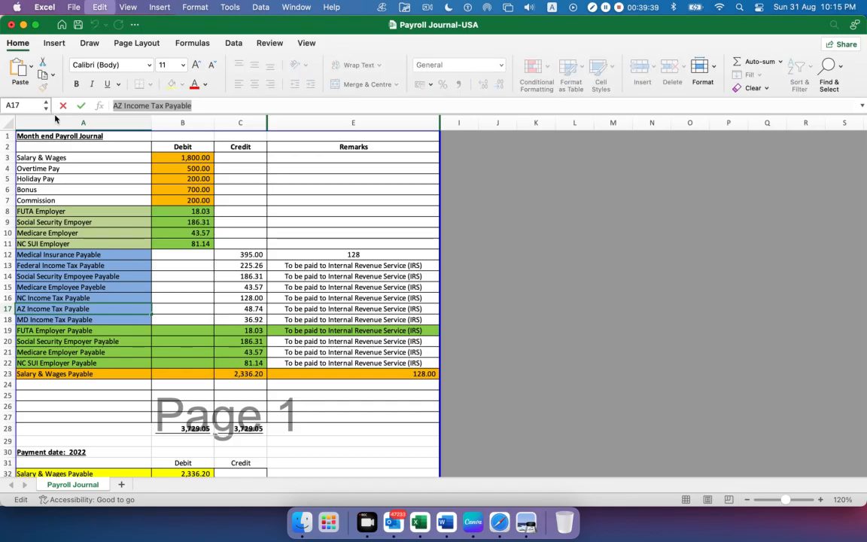
key(super+Tab)
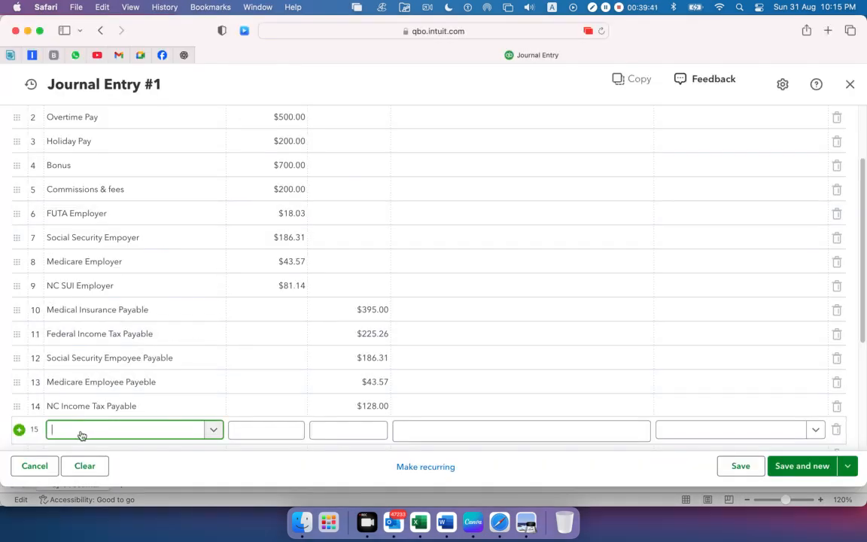
key(super+v)
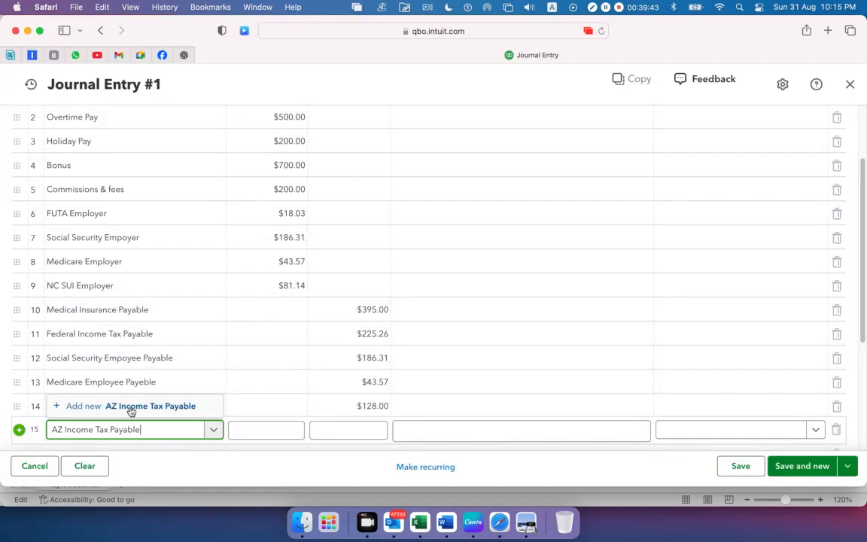
Add AZ Income Tax Payable as a new account with type Other Current Liabilities and detail type Payroll Clearing, and save it
click(131, 407)
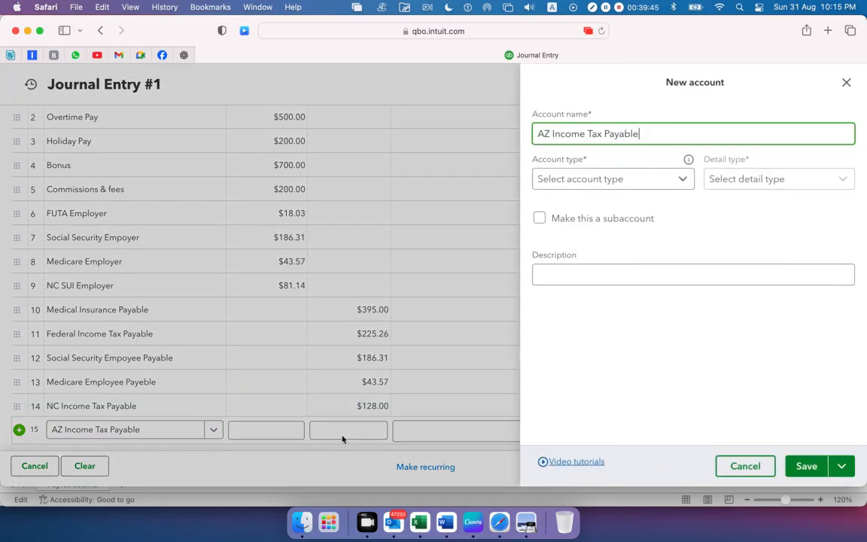
click(679, 177)
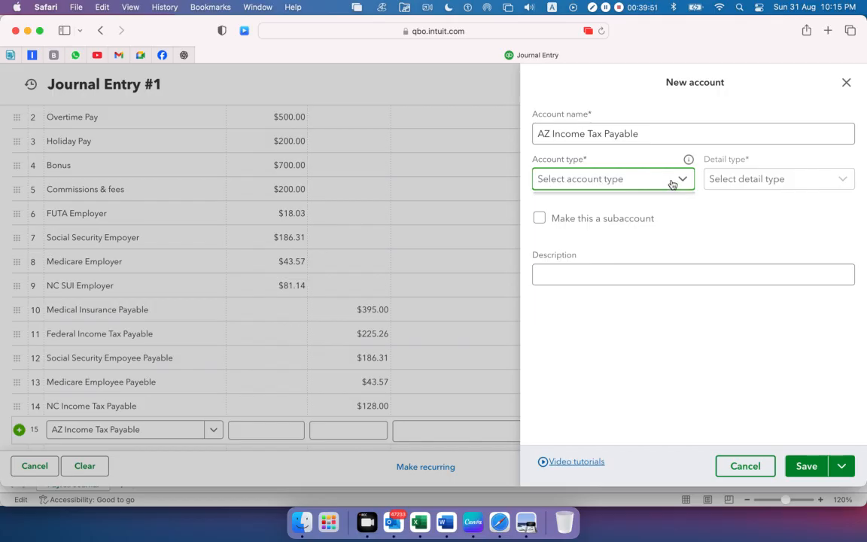
click(659, 187)
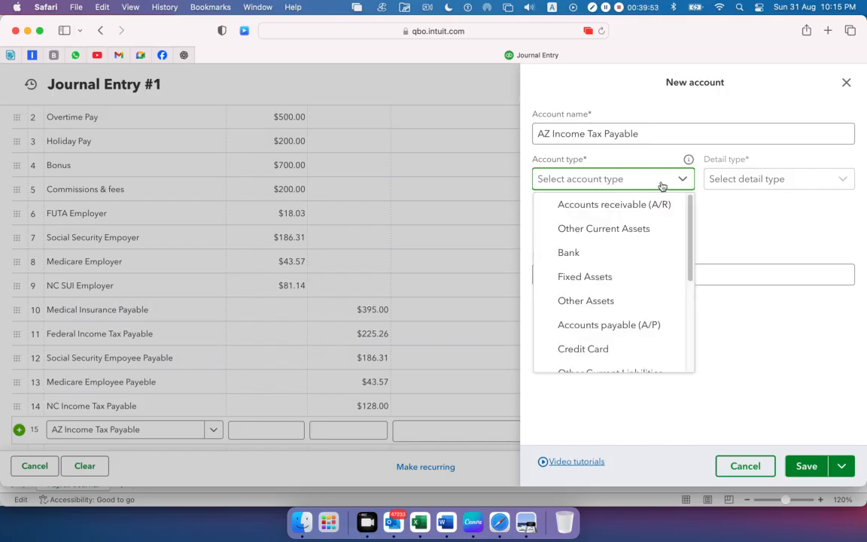
scroll(622, 295, down, 3)
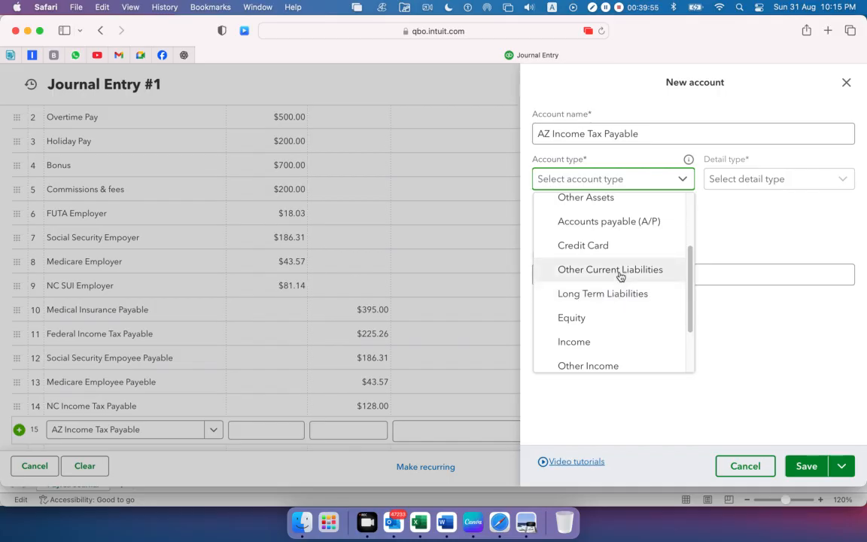
click(620, 274)
click(754, 181)
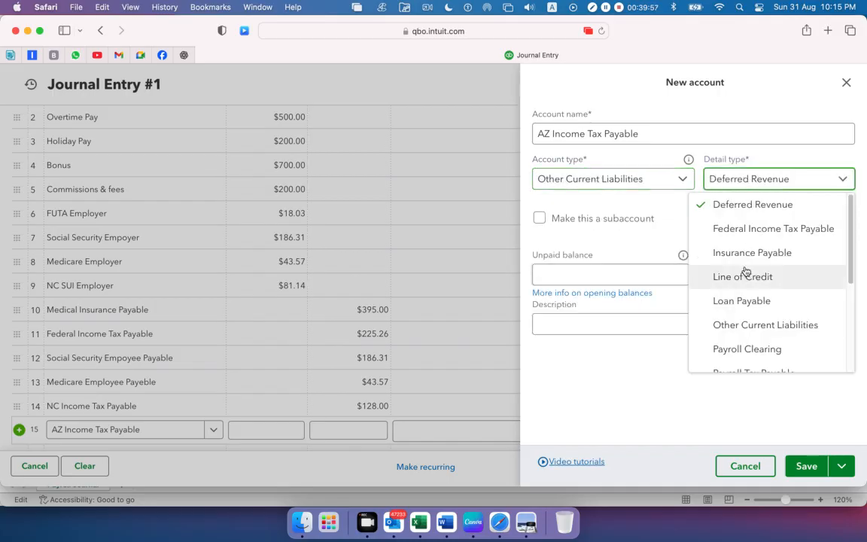
scroll(743, 276, down, 1)
click(745, 313)
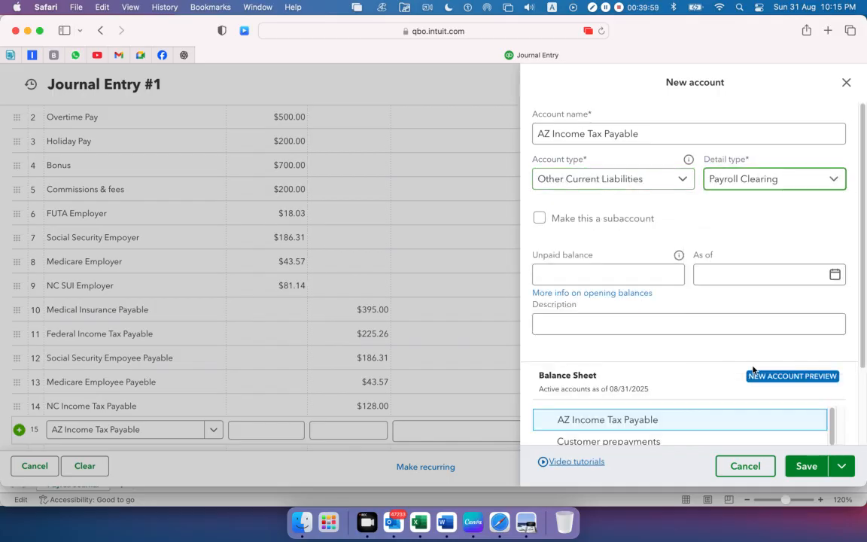
click(804, 466)
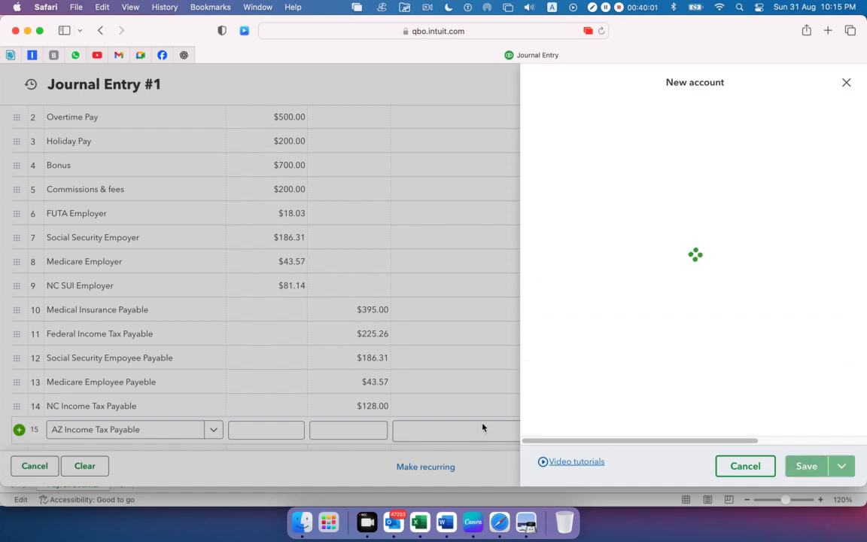
Copy the AZ Income Tax Payable credit of 48.74 from Excel cell C17, check it in Preview, and enter it as the fifteenth line's credit in Safari
key(super+Tab)
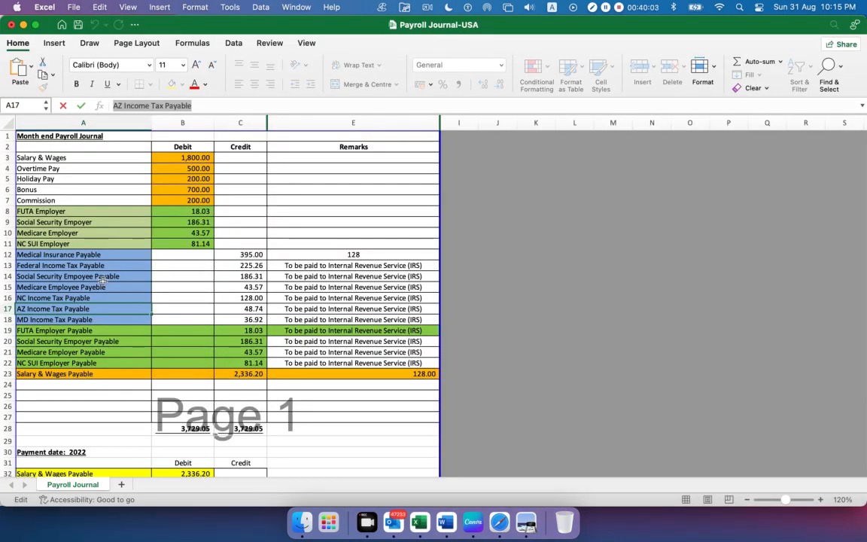
click(248, 310)
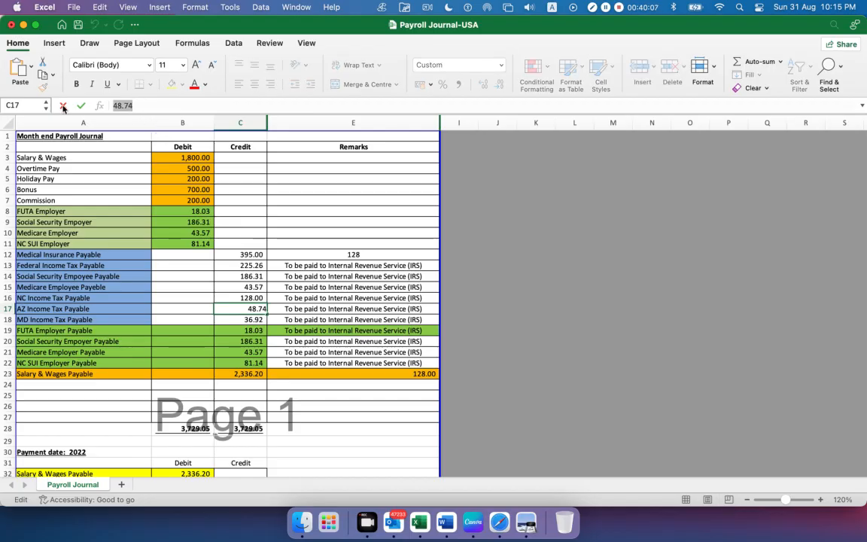
click(530, 519)
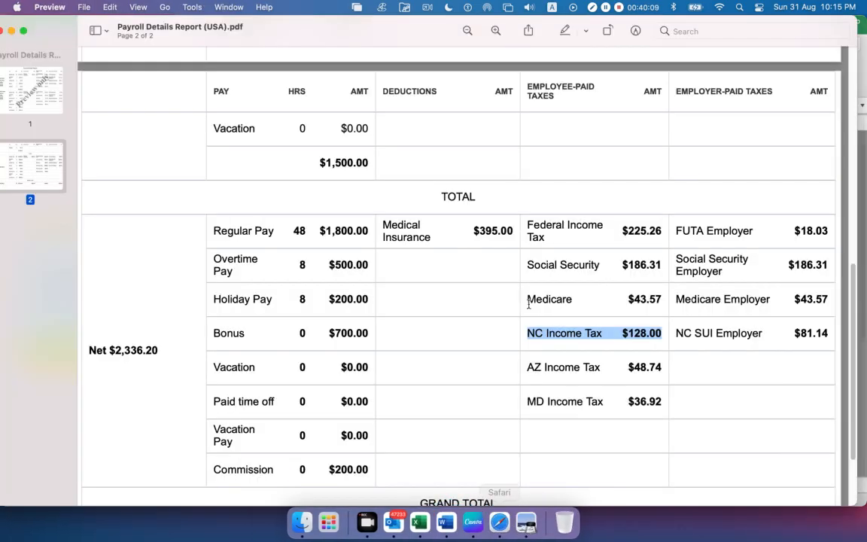
drag(528, 368, 662, 368)
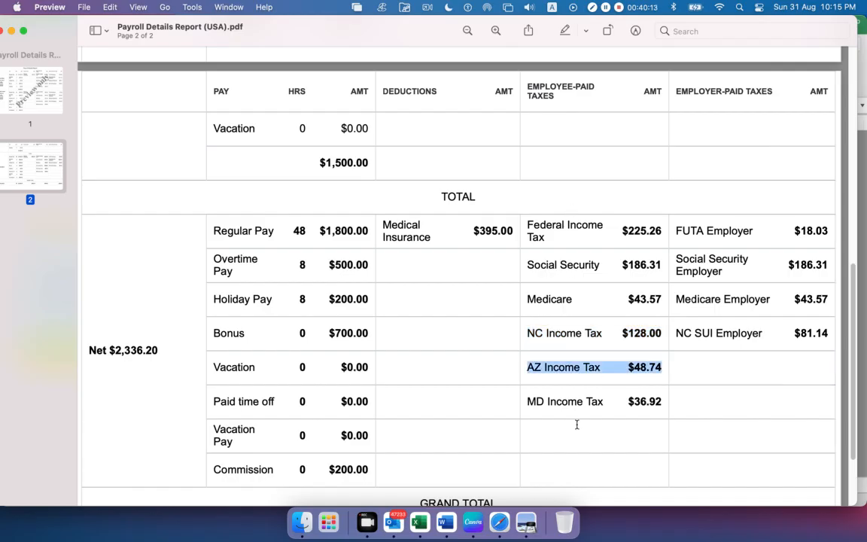
key(super+Tab)
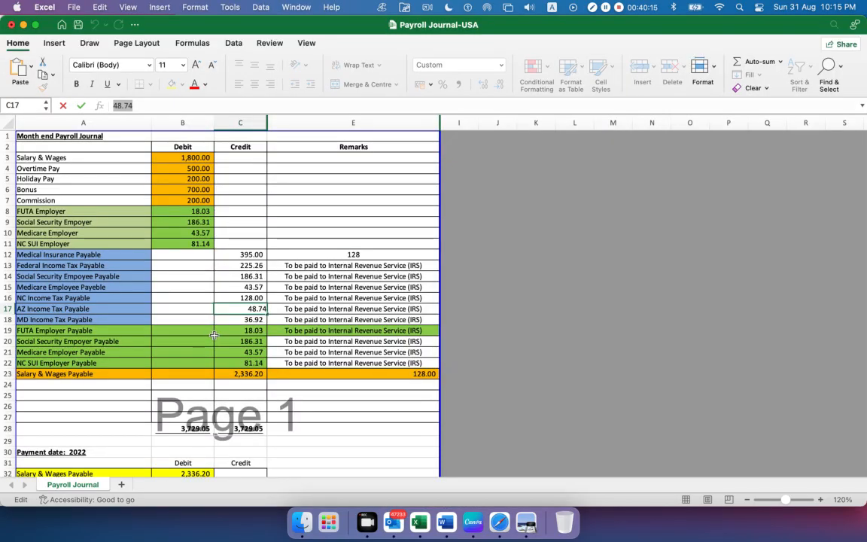
key(super+Tab)
key(super+Tab)
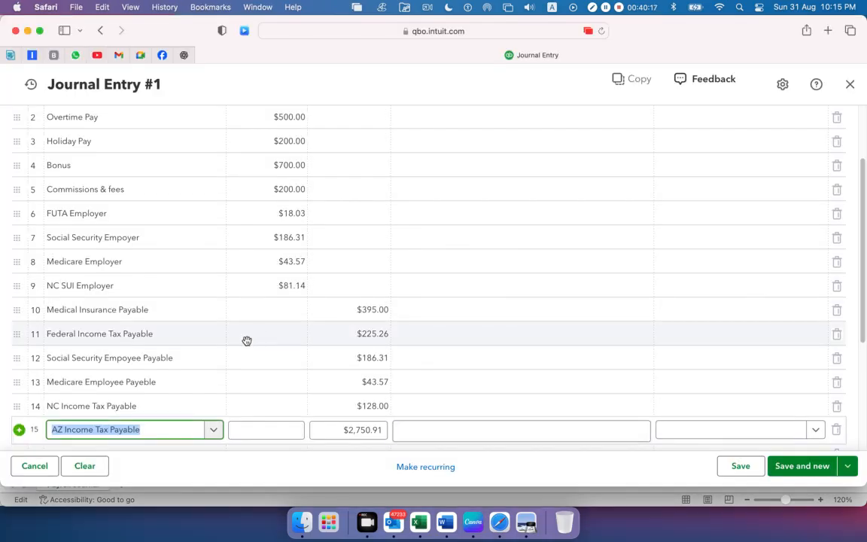
drag(346, 431, 383, 430)
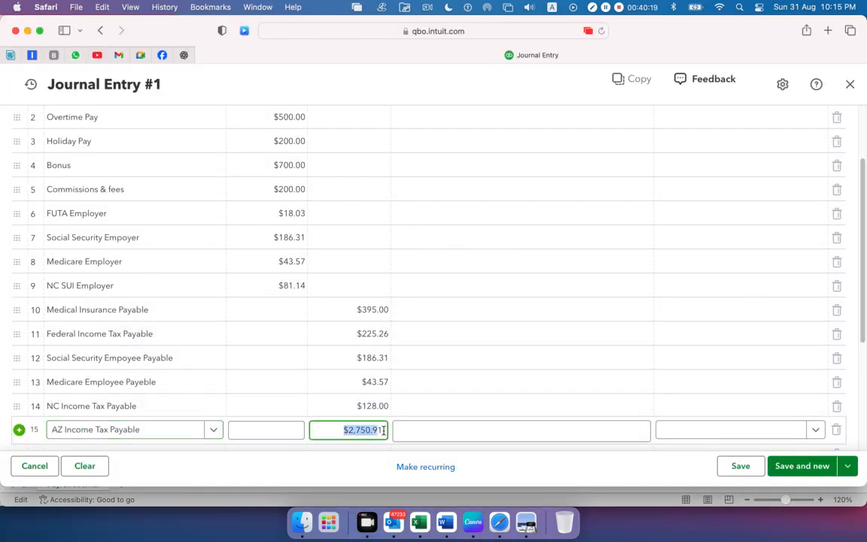
text(48.74)
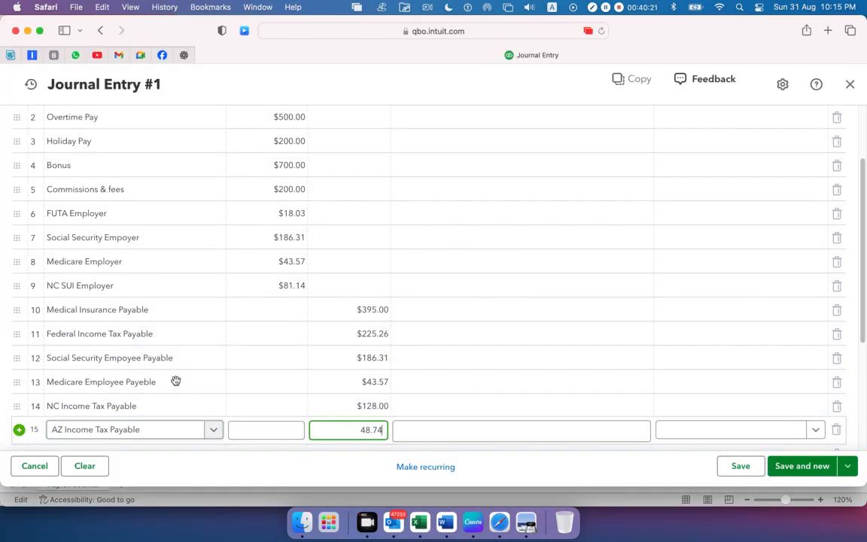
Copy the MD Income Tax Payable name from cell A18 in Excel into the sixteenth journal line's account in Safari
scroll(178, 373, down, 5)
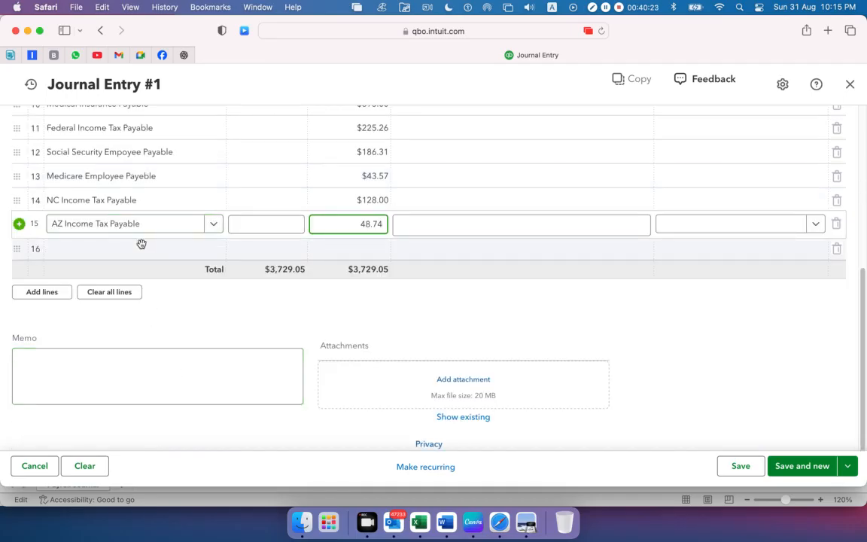
click(142, 244)
click(422, 518)
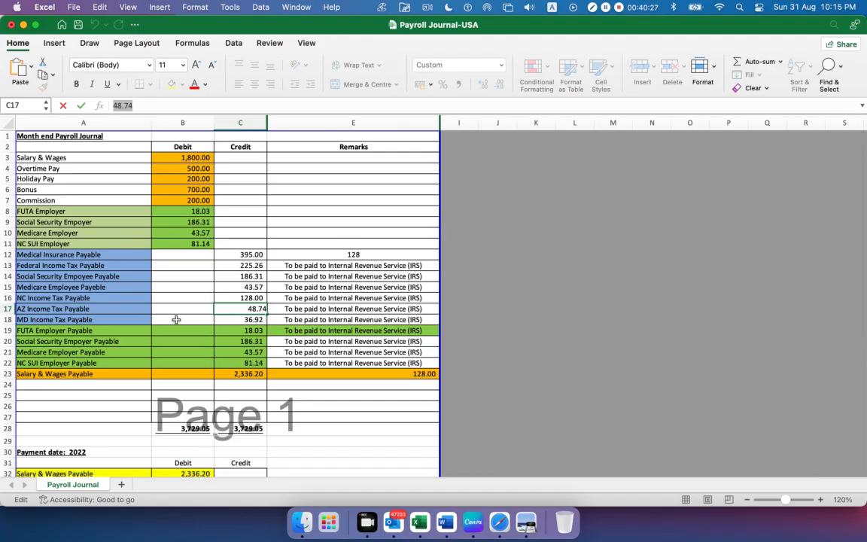
click(99, 319)
drag(193, 106, 109, 105)
key(super+c)
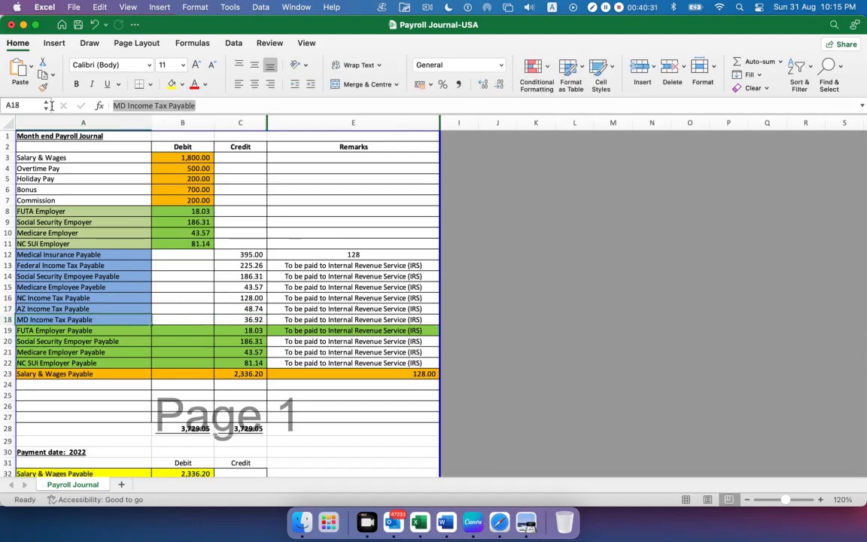
key(super+Tab)
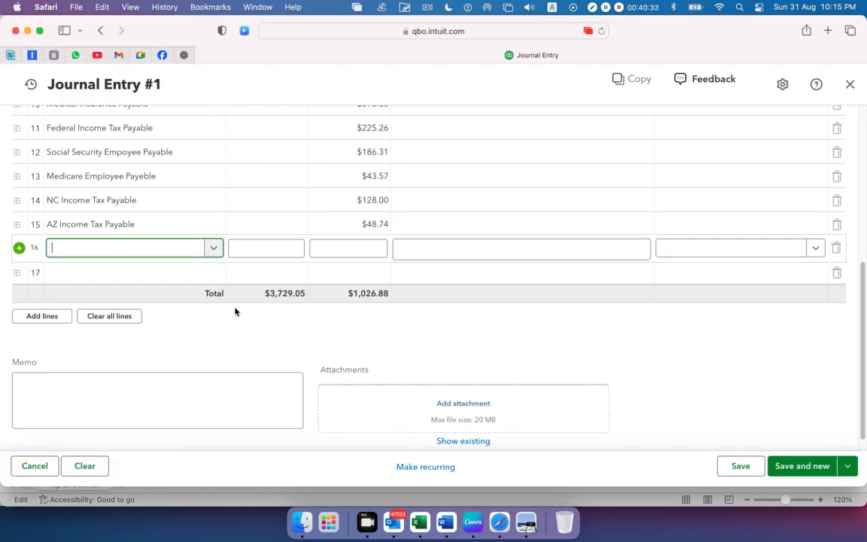
click(89, 247)
key(super+v)
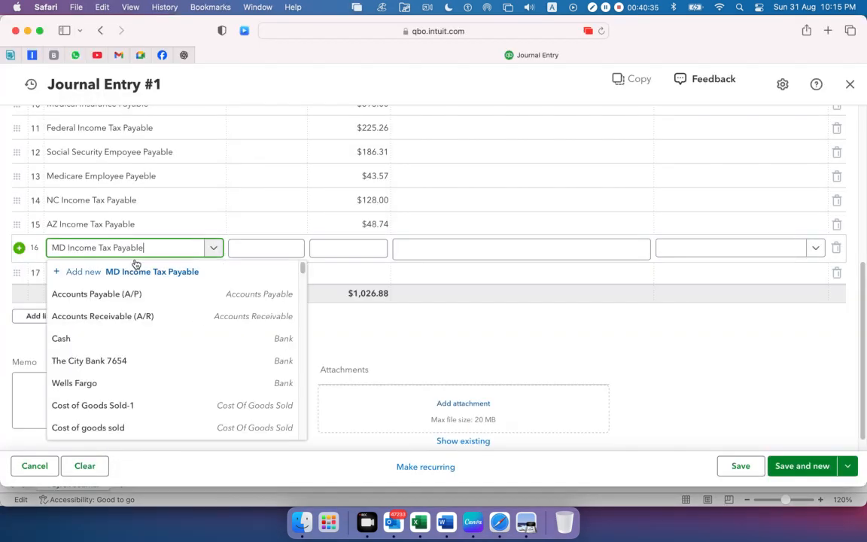
Add MD Income Tax Payable as a new account with type Other Current Liabilities and detail type Payroll Clearing, and save it
click(496, 329)
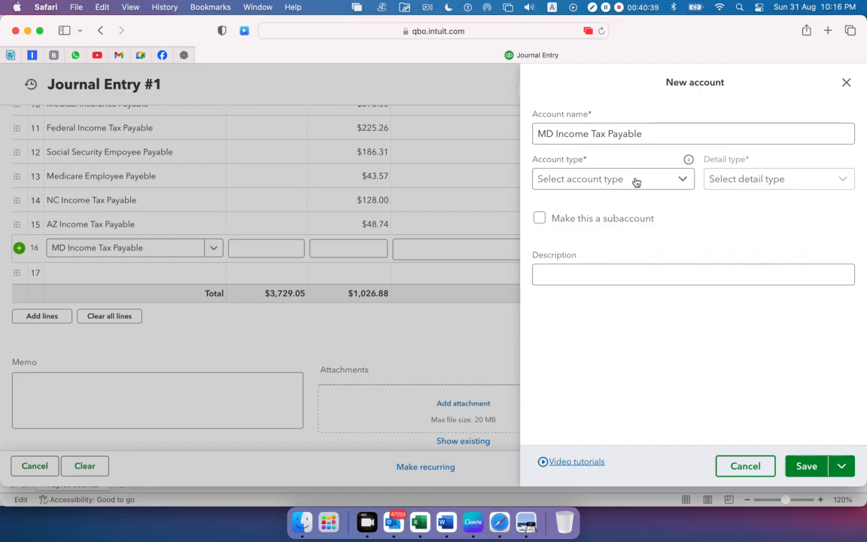
click(679, 181)
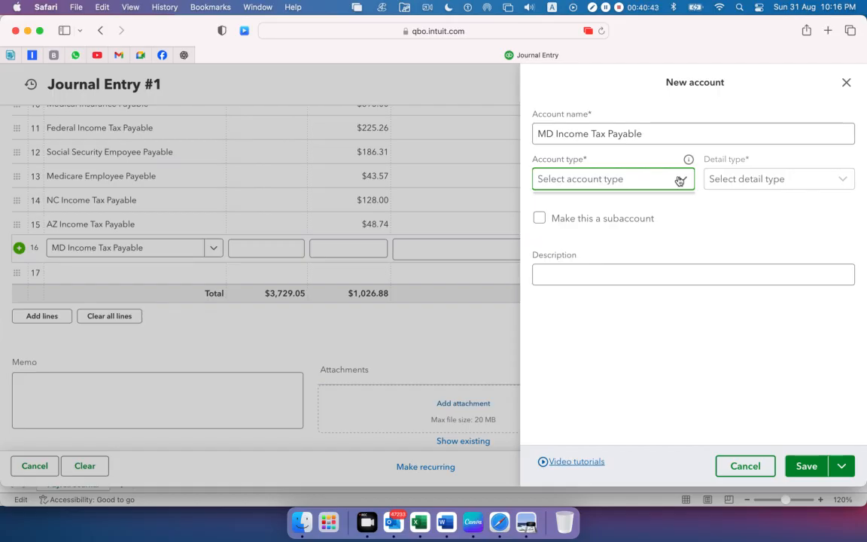
click(679, 181)
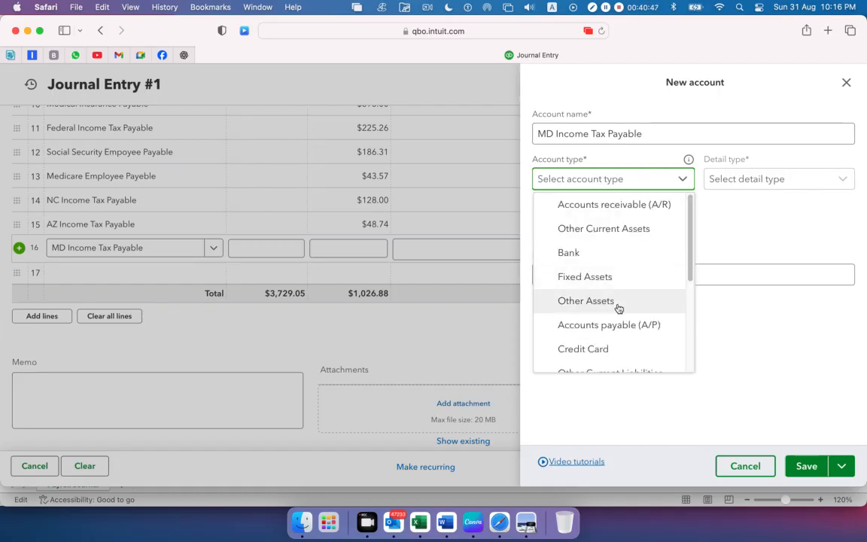
scroll(617, 308, down, 1)
click(615, 362)
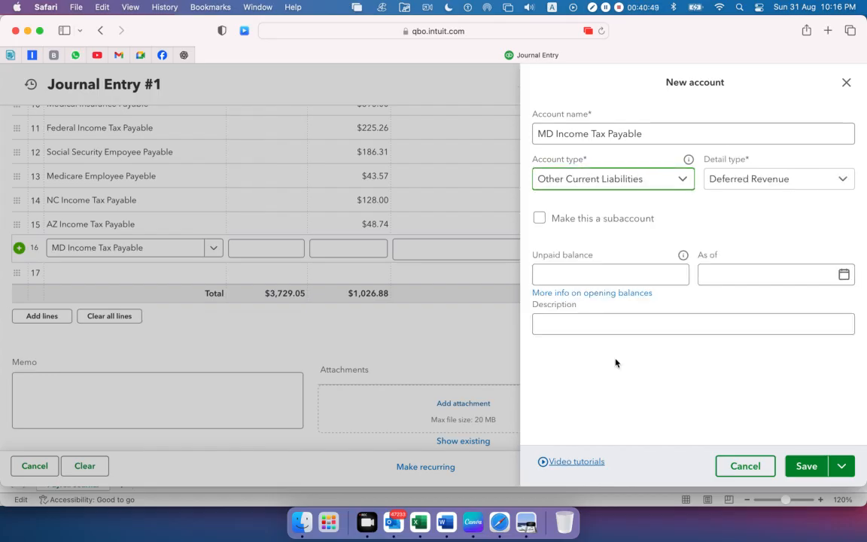
click(755, 180)
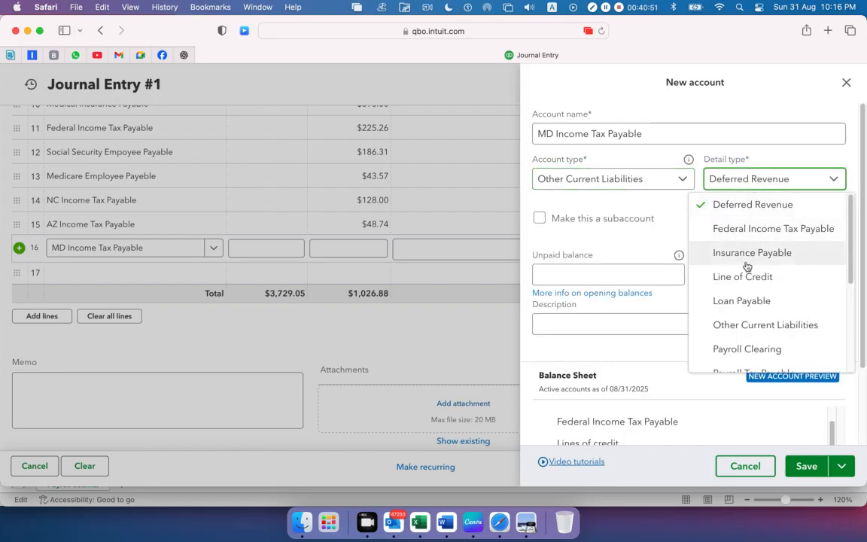
scroll(746, 266, down, 1)
click(745, 328)
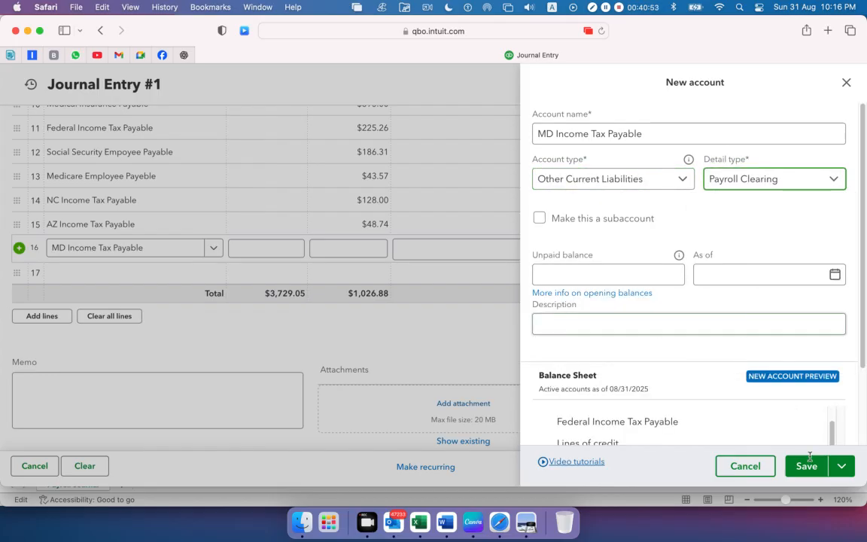
click(807, 464)
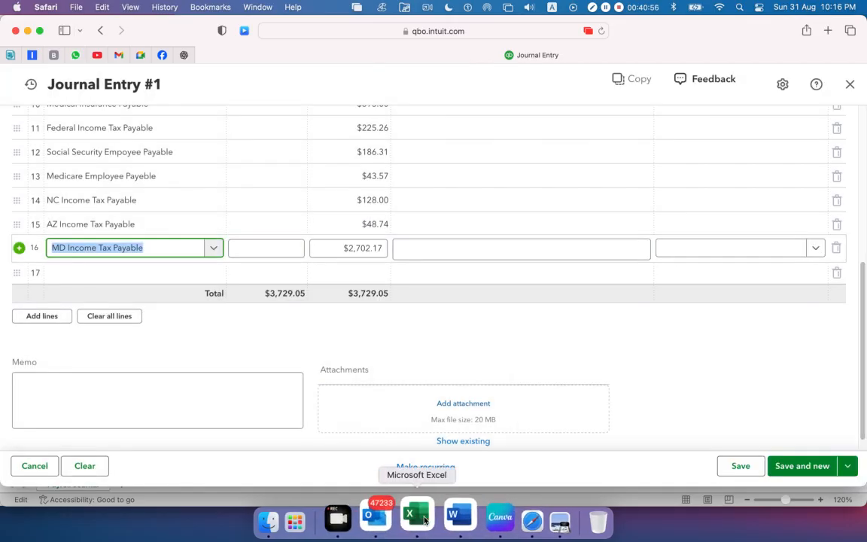
Copy the MD Income Tax Payable credit of 36.92 from Excel cell C18, check it in Preview, and enter it as the sixteenth line's credit in Safari
click(413, 516)
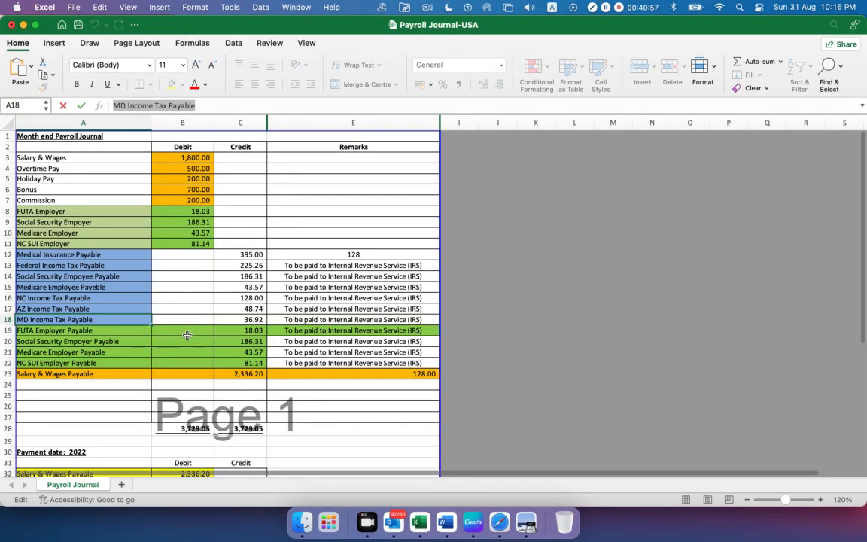
click(231, 320)
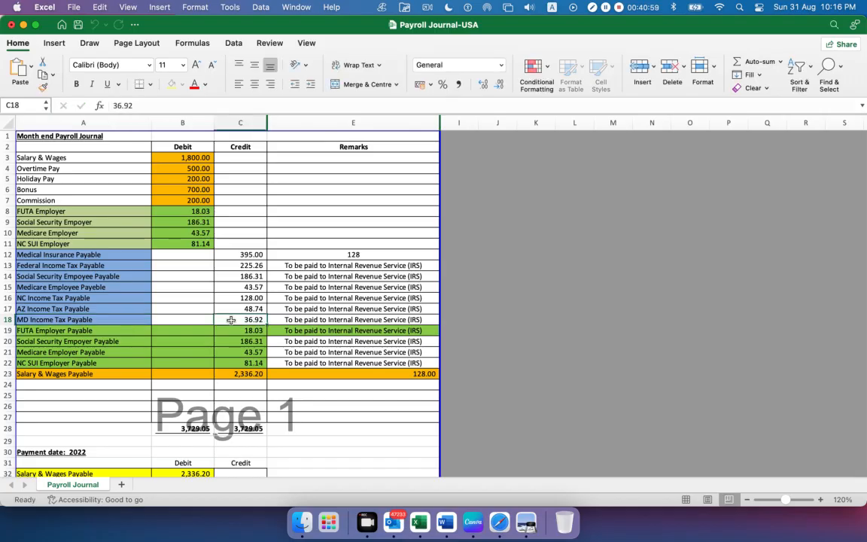
double_click(122, 105)
key(super+c)
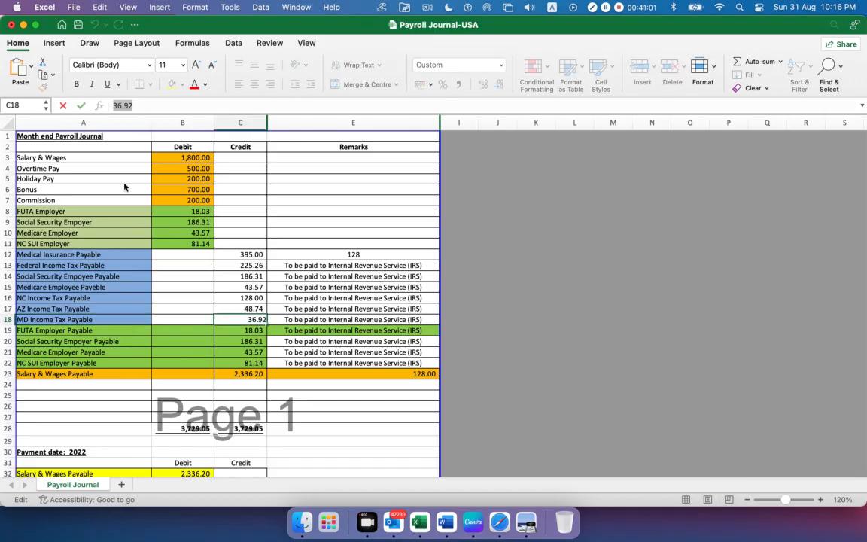
click(527, 522)
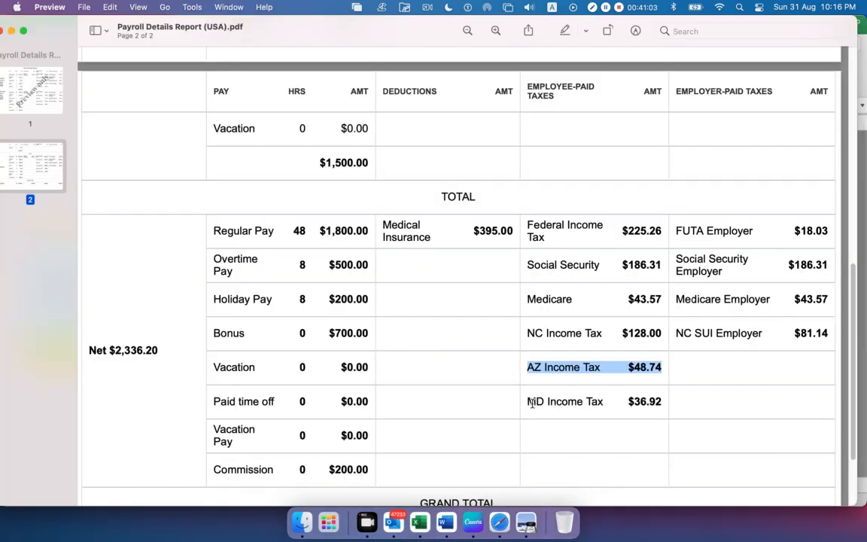
drag(659, 403, 568, 403)
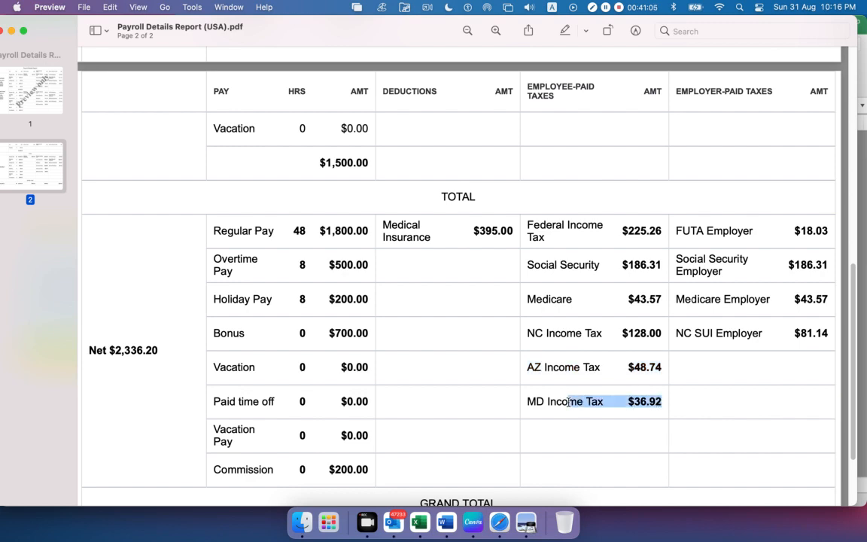
key(super+Tab)
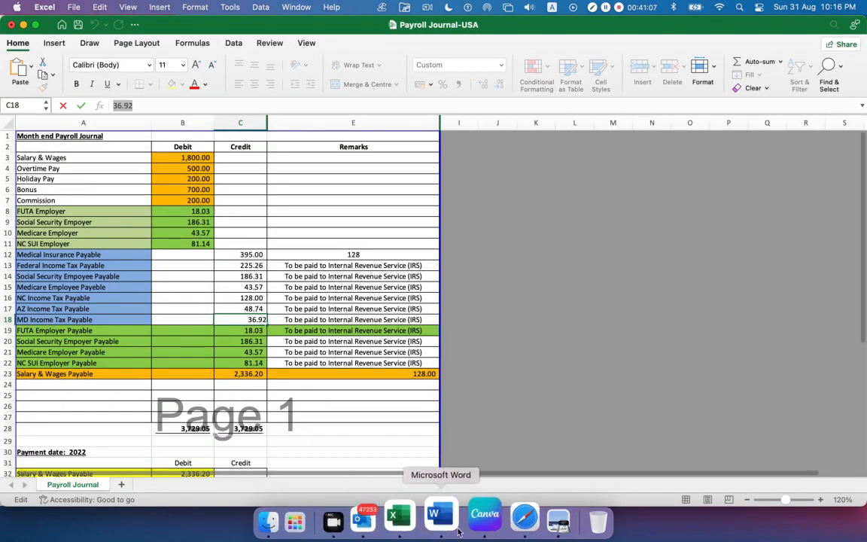
click(495, 523)
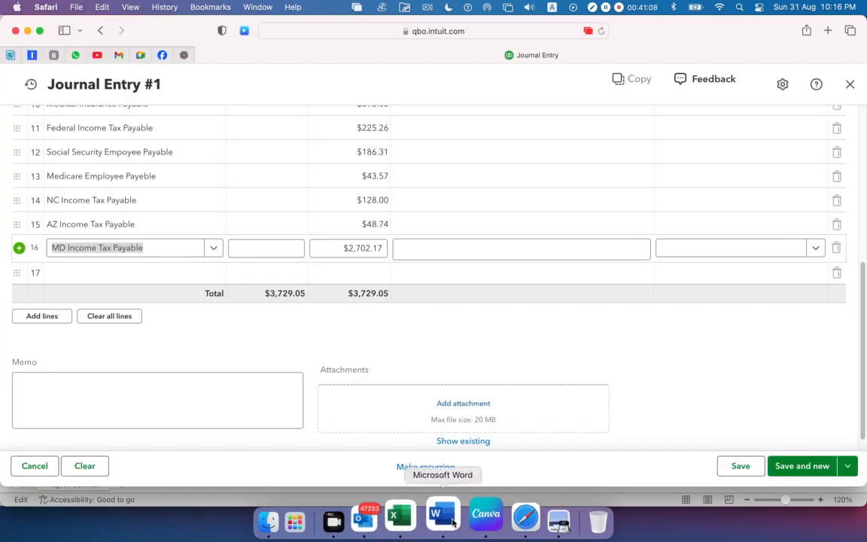
click(348, 248)
key(super+v)
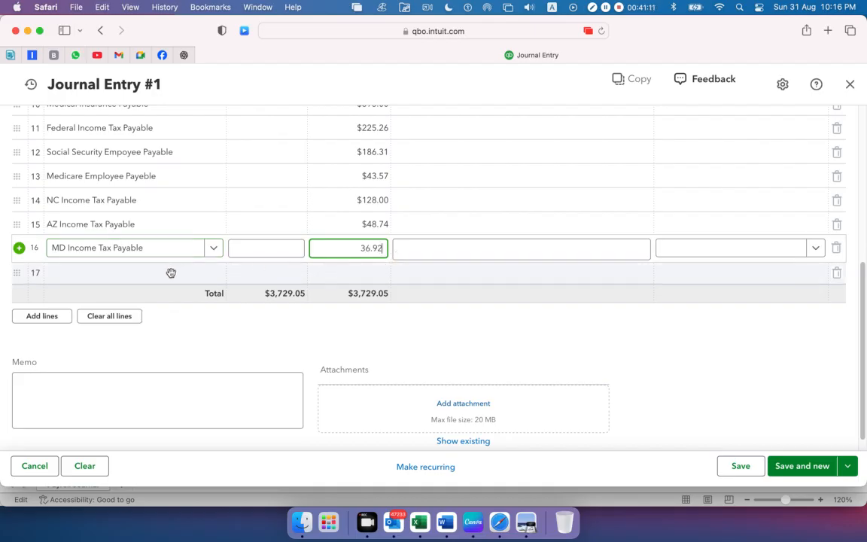
Start the seventeenth journal line and review the employer-paid taxes from FUTA Employer to NC SUI Employer in the payroll report in Preview
click(130, 275)
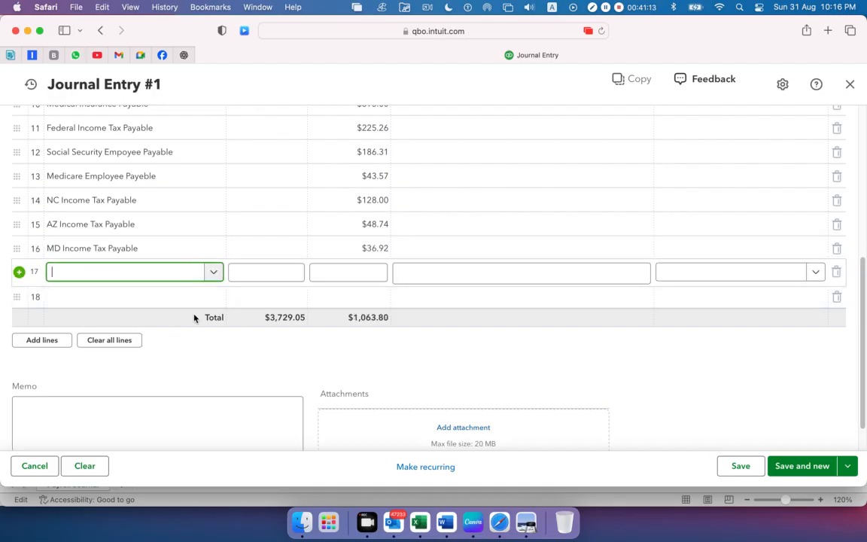
click(526, 522)
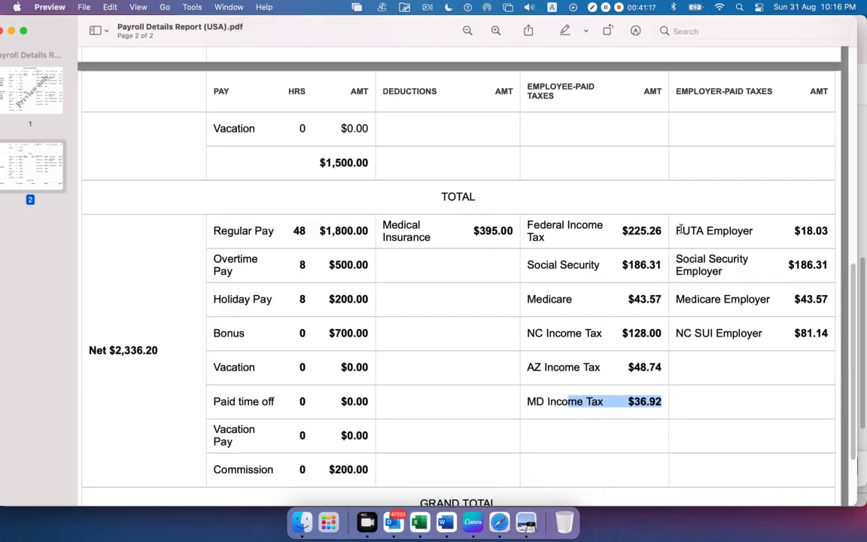
drag(677, 227, 829, 337)
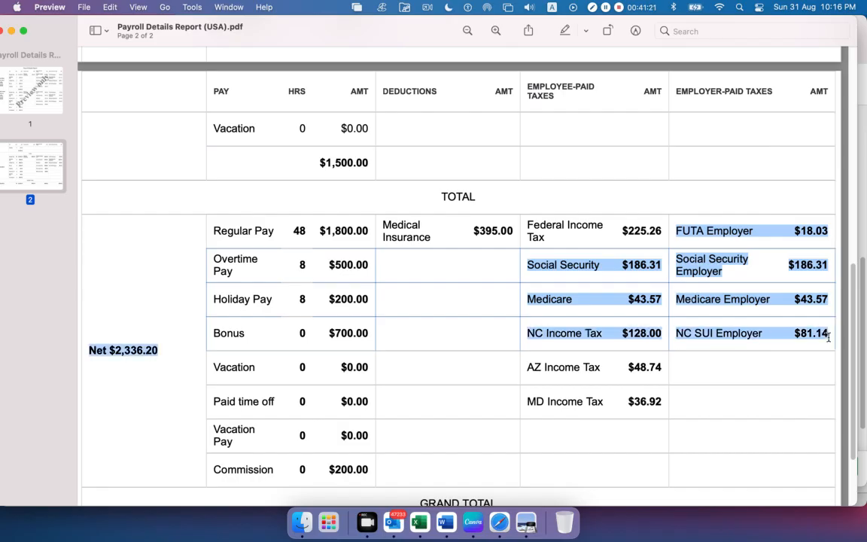
click(728, 379)
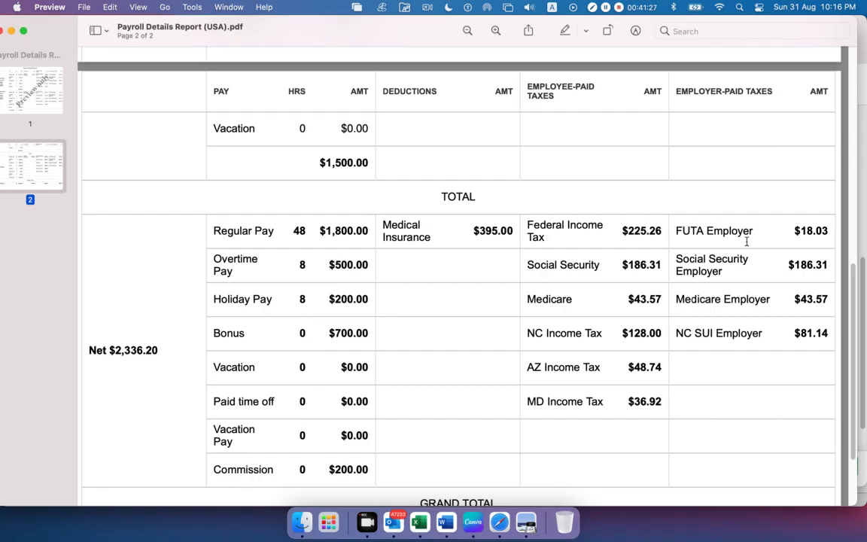
drag(680, 232, 792, 307)
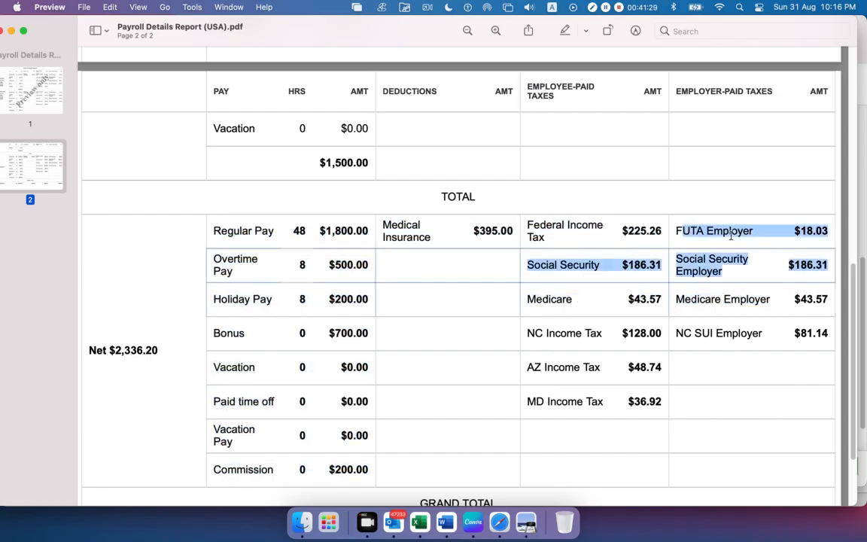
click(723, 218)
drag(755, 231, 731, 241)
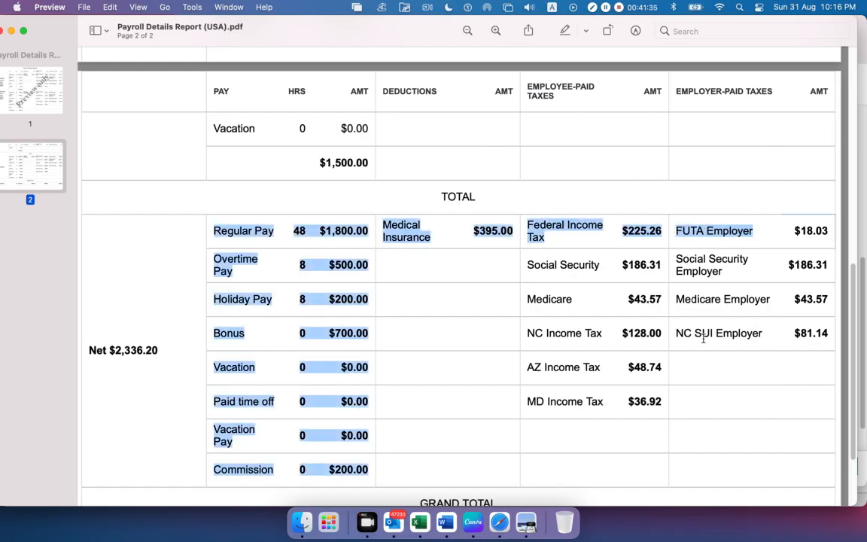
Copy the FUTA Employer Payable name from cell A19 in Excel into the seventeenth journal line's account in Safari
key(super+Tab)
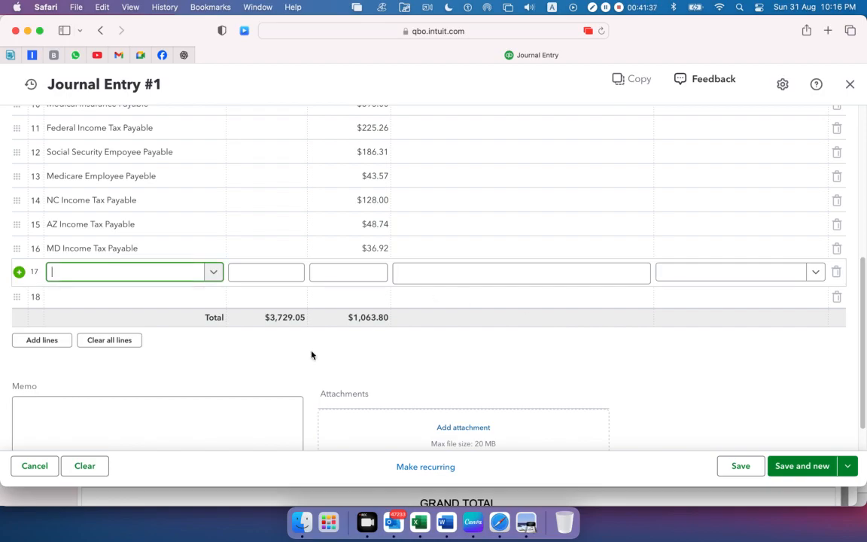
key(super+Tab)
key(super+Tab)
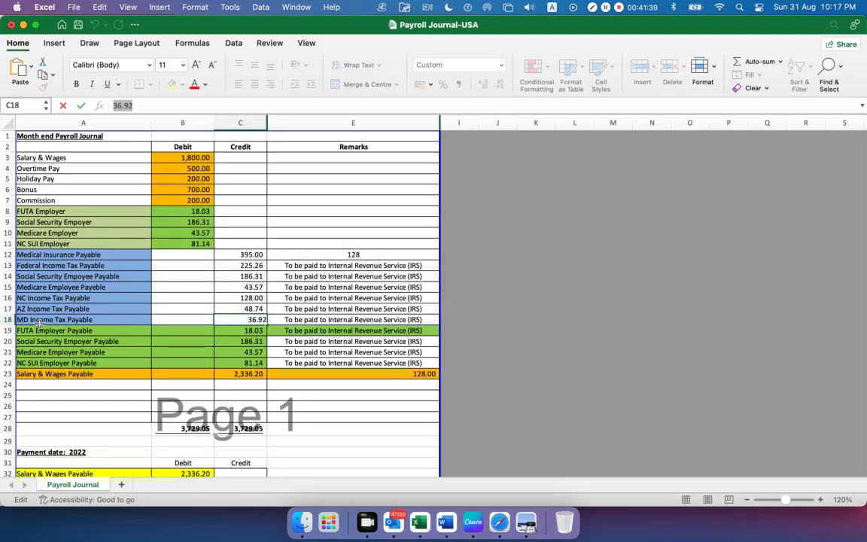
click(37, 330)
drag(203, 106, 73, 106)
key(super+c)
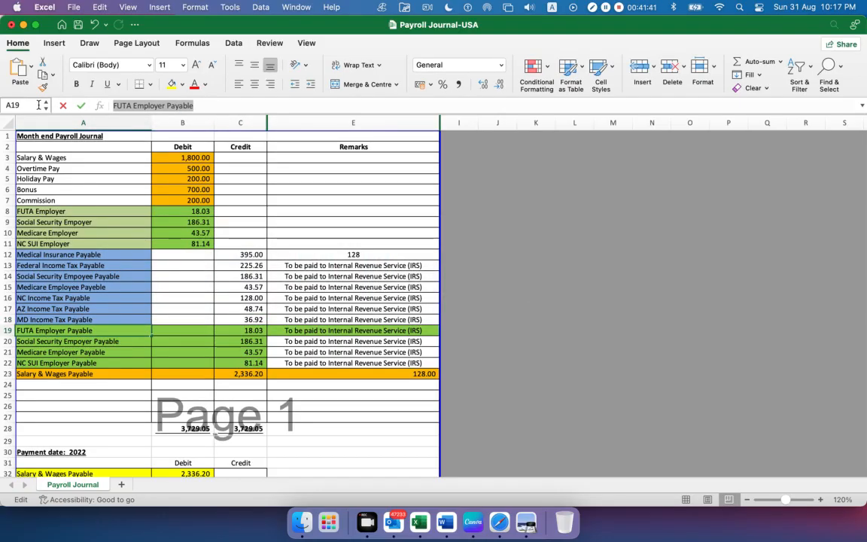
key(super+Tab)
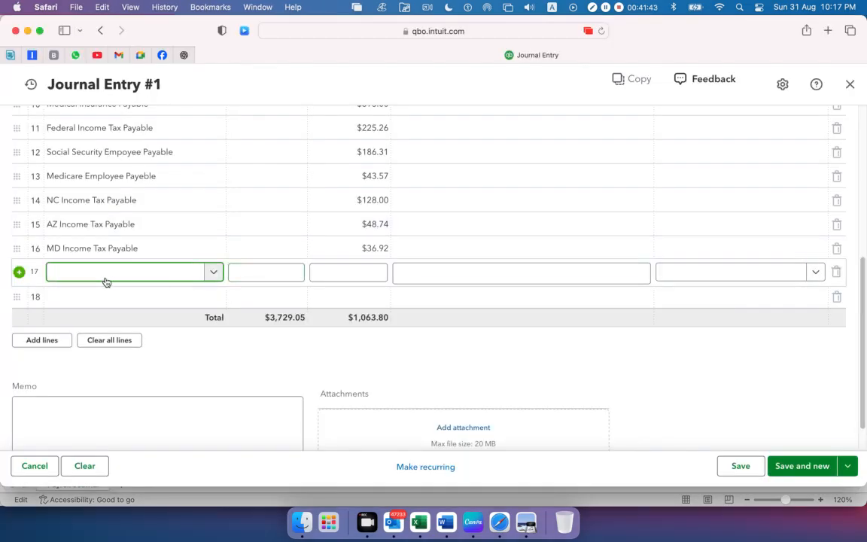
key(super+v)
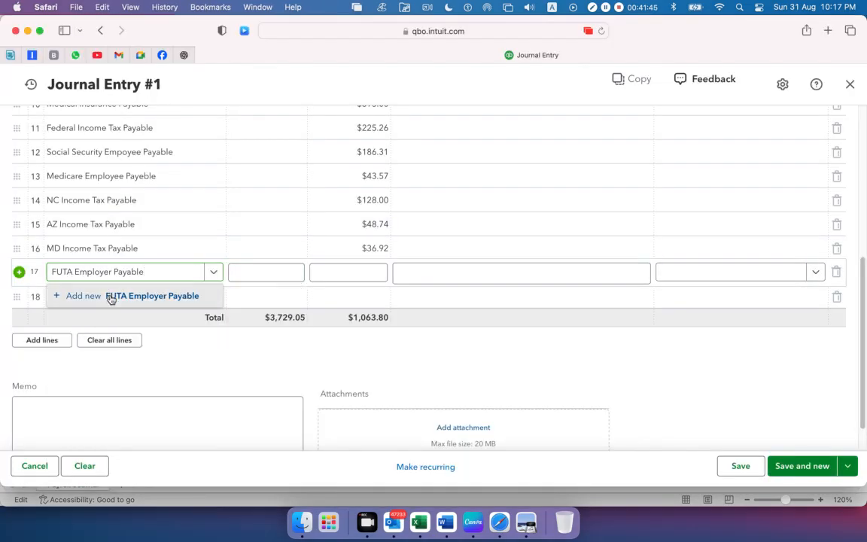
Add FUTA Employer Payable as a new account with type Other Current Liabilities and detail type Payroll Clearing, and save it
click(112, 296)
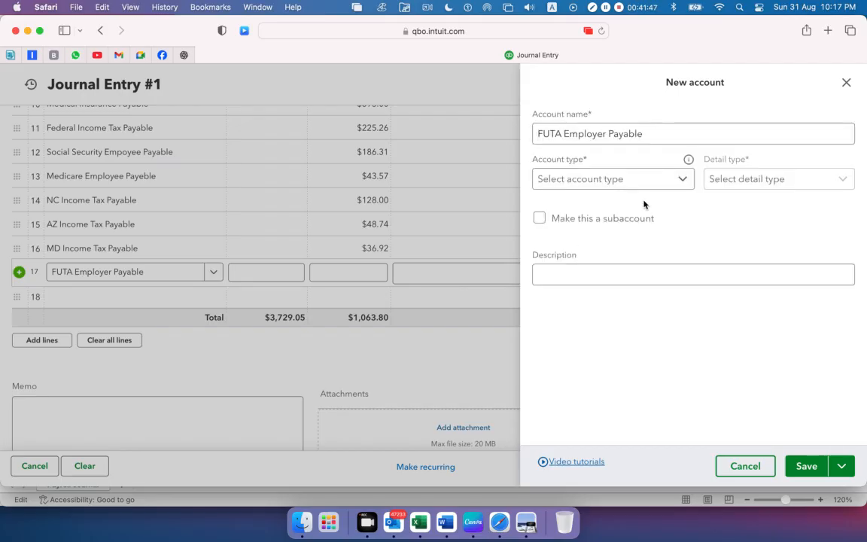
click(686, 183)
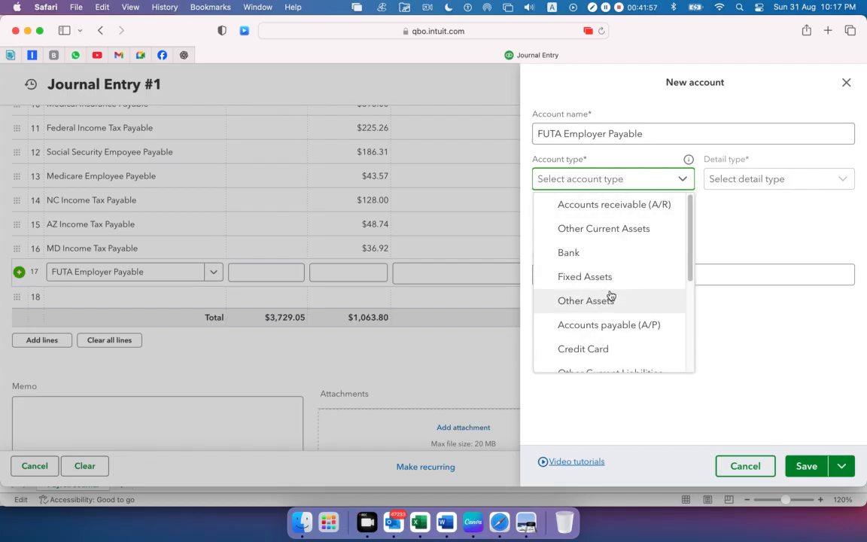
scroll(610, 296, down, 2)
click(612, 341)
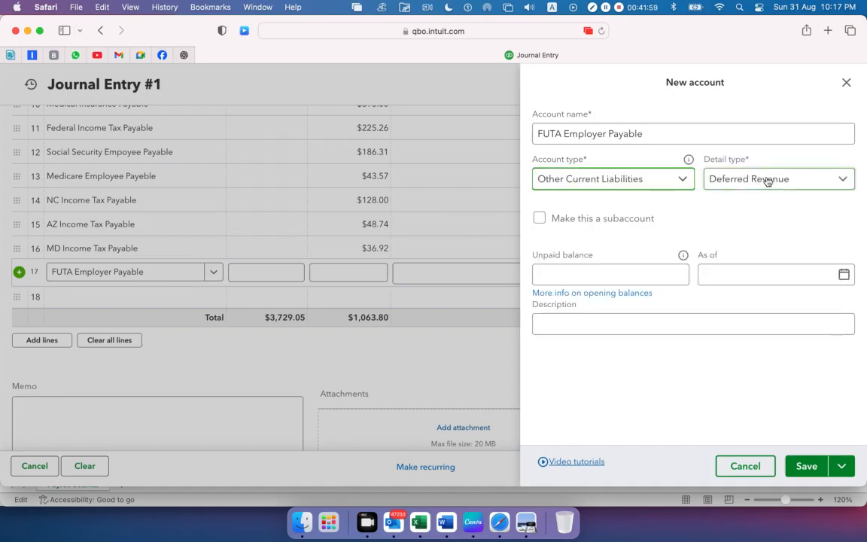
click(767, 182)
scroll(755, 280, down, 1)
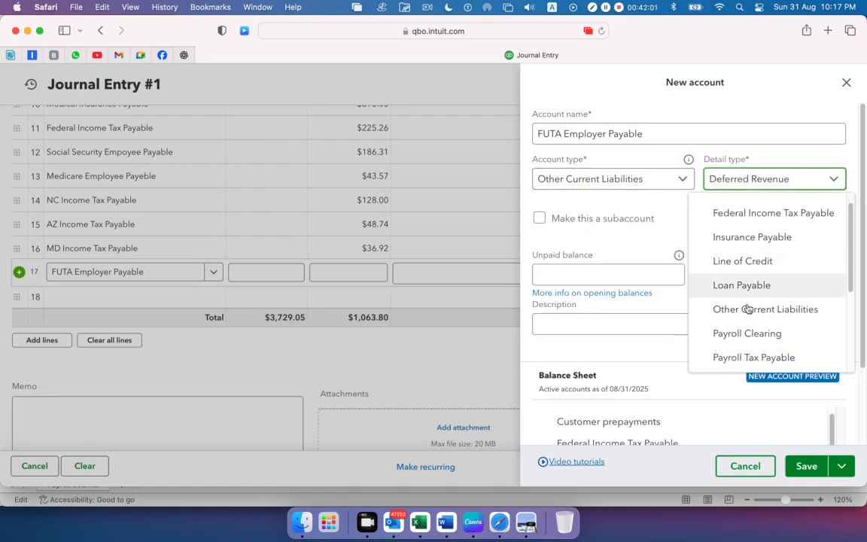
click(749, 333)
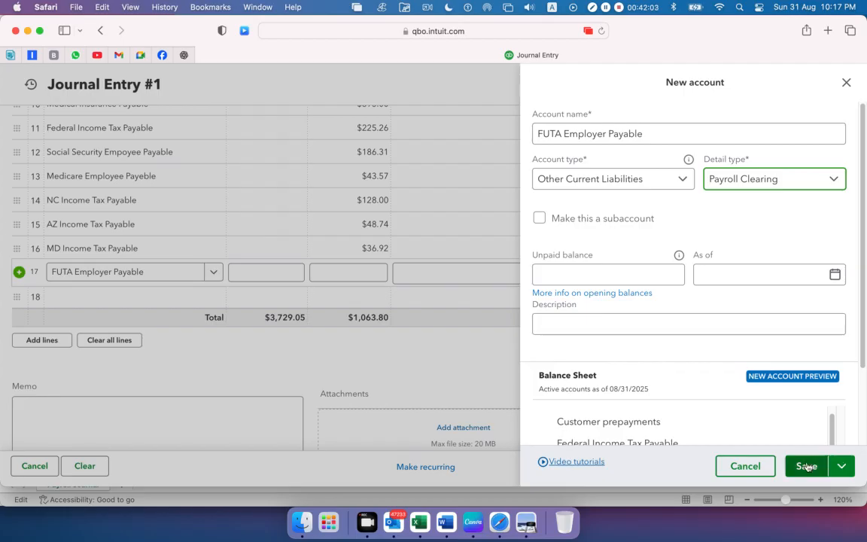
click(804, 466)
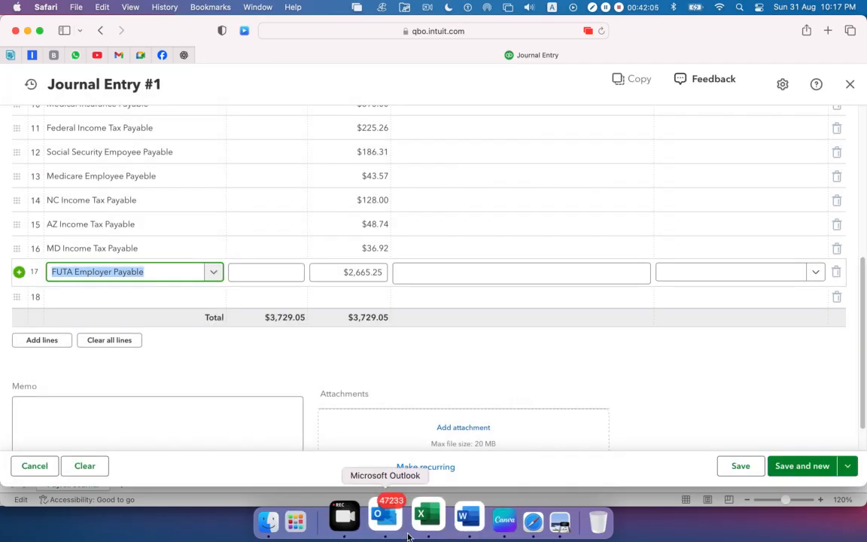
Check the FUTA Employer amount in Preview and Excel cell C19, and enter 18.03 as the seventeenth line's credit in Safari
click(525, 522)
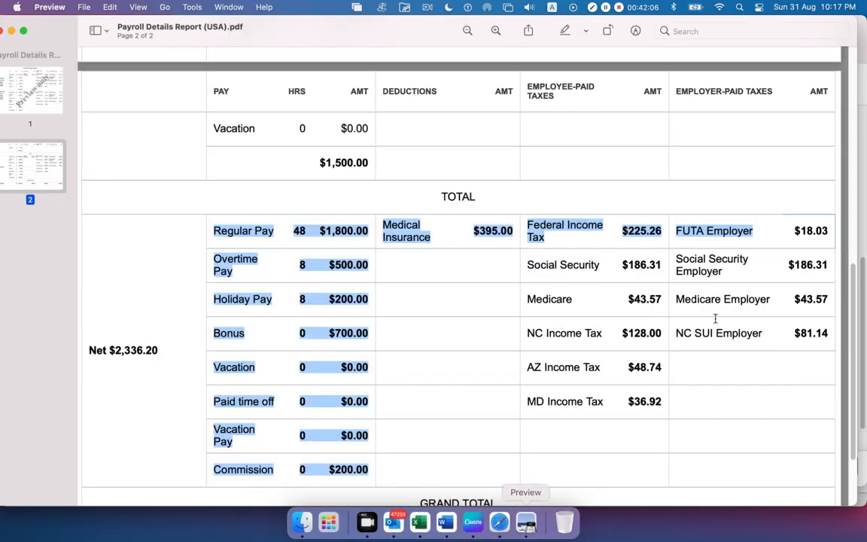
click(810, 230)
click(420, 522)
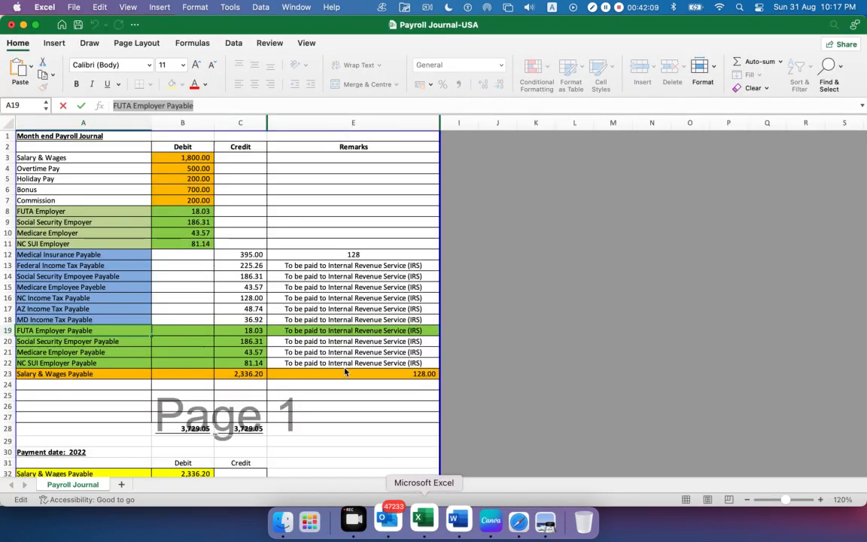
click(243, 330)
drag(135, 105, 111, 105)
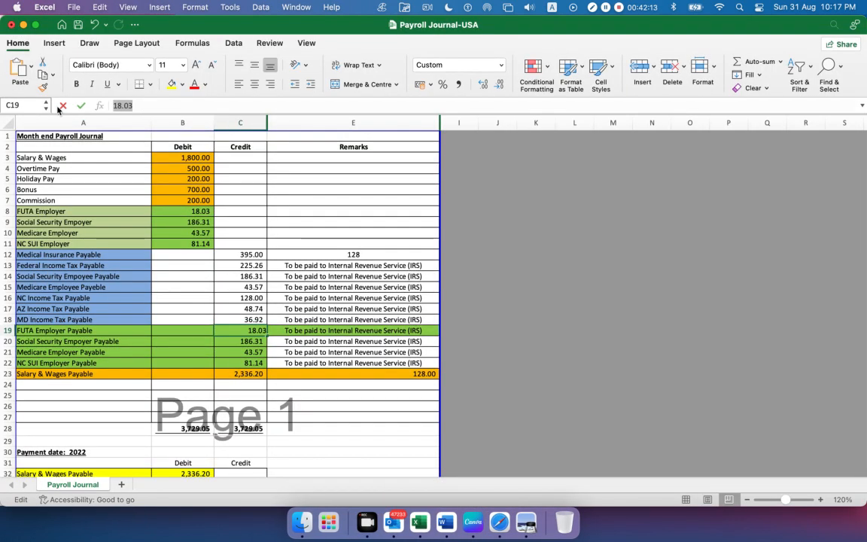
key(super+Tab)
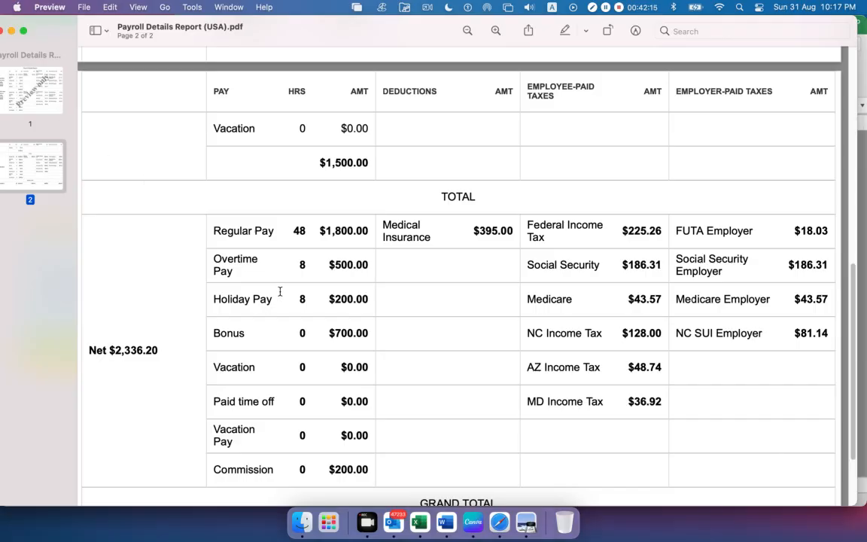
key(super+Tab)
key(Tab)
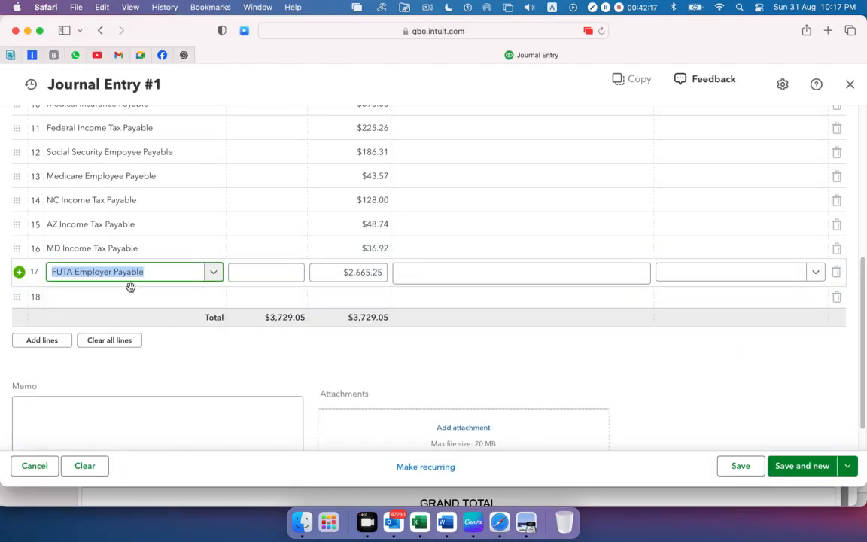
drag(337, 274, 392, 273)
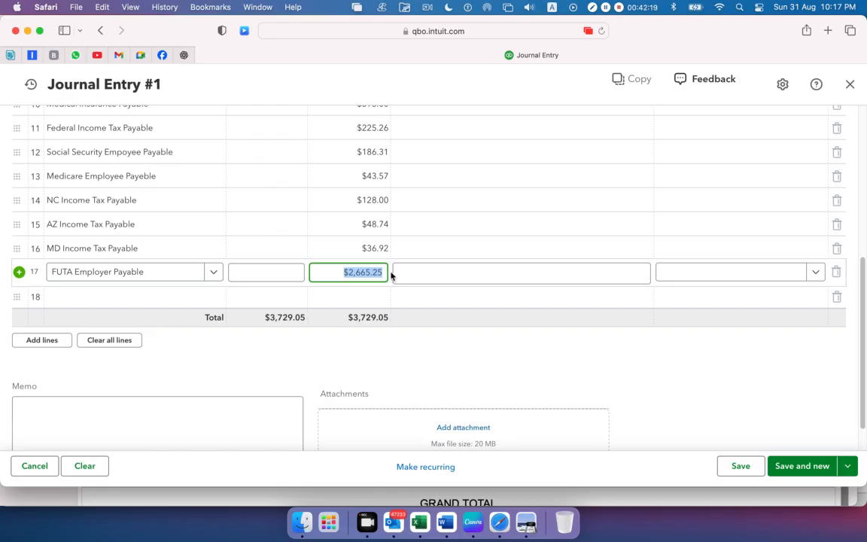
text(18.03)
click(236, 323)
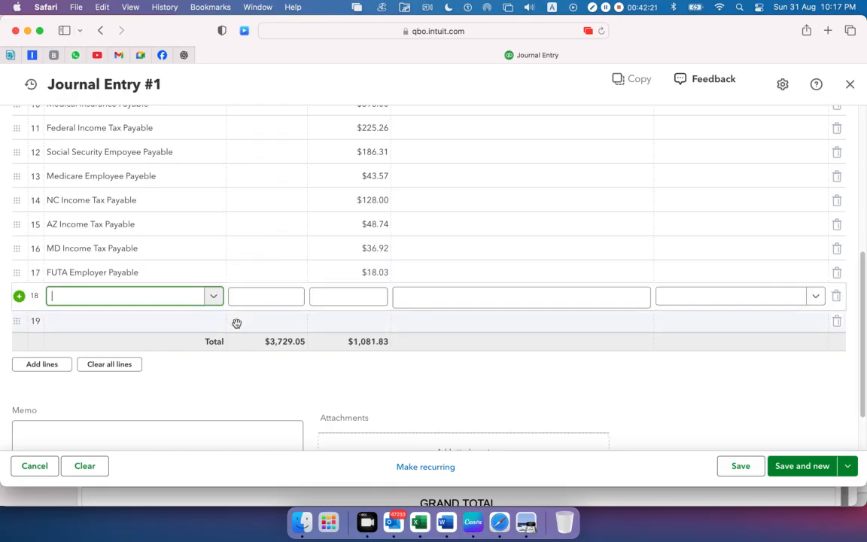
Copy the Social Security Empoyer Payable name from cell A20 in Excel into the eighteenth journal line's account in Safari
key(super+Tab)
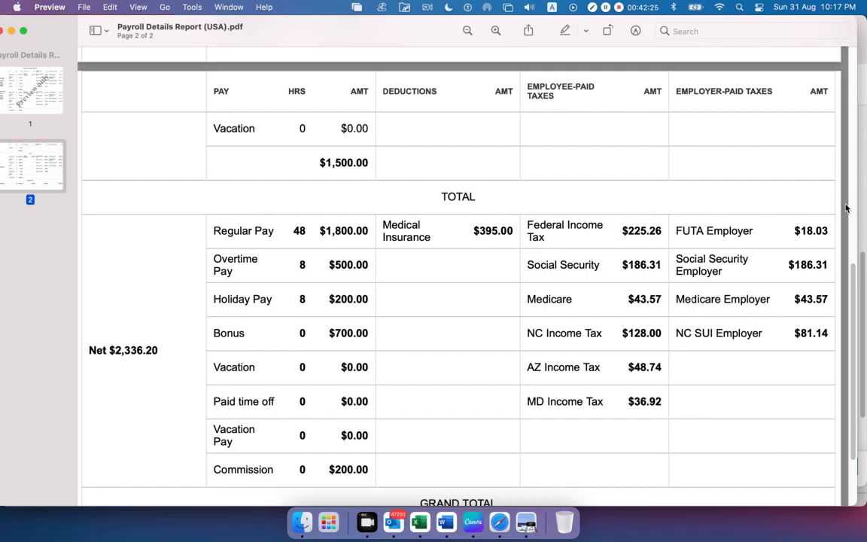
click(419, 522)
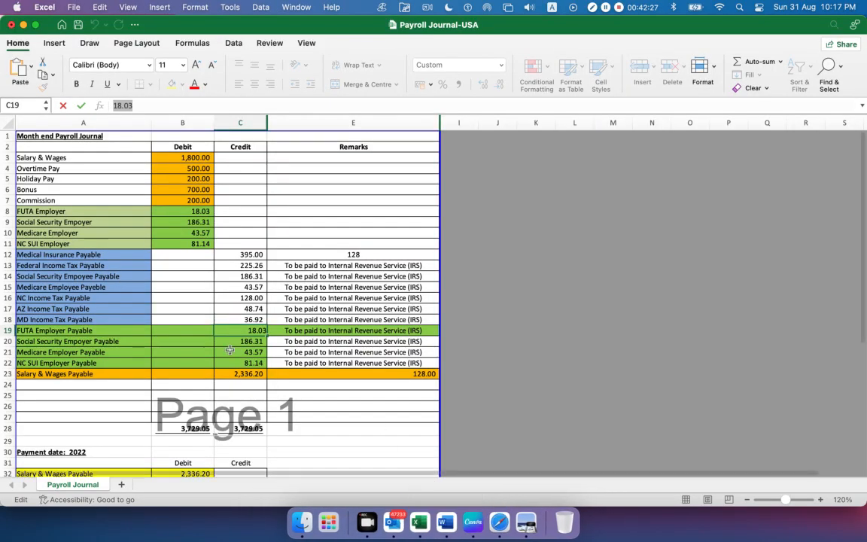
click(89, 338)
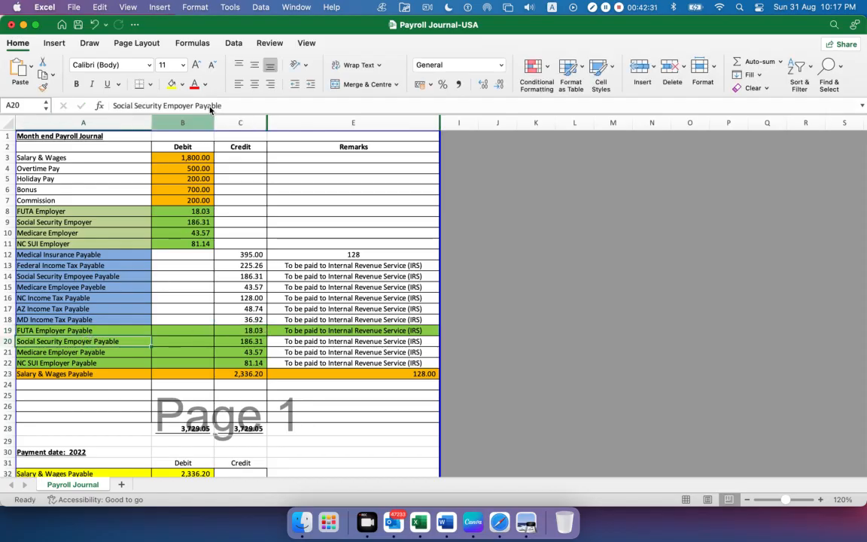
drag(223, 105, 35, 105)
key(super+c)
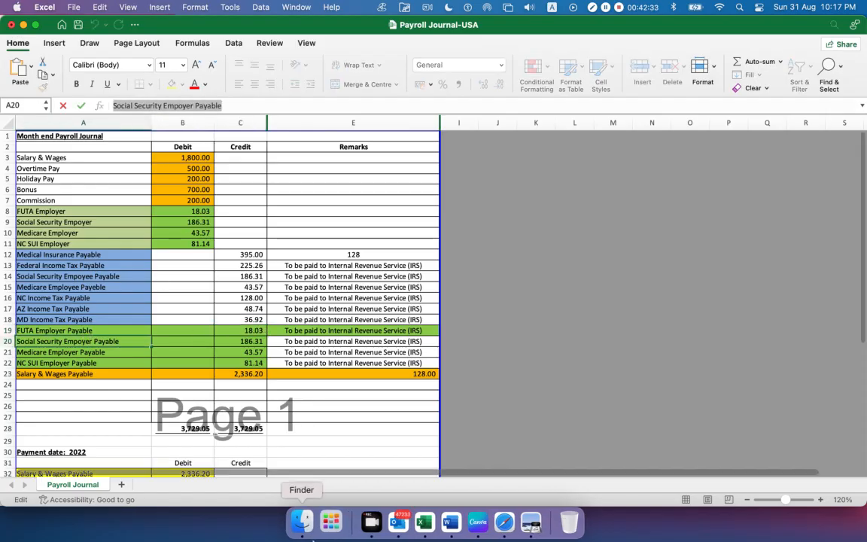
click(500, 521)
click(116, 304)
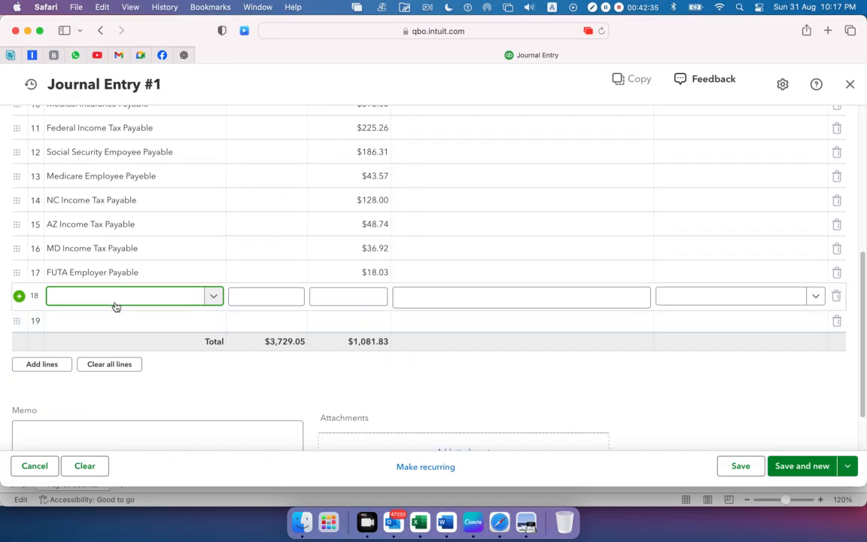
key(super+v)
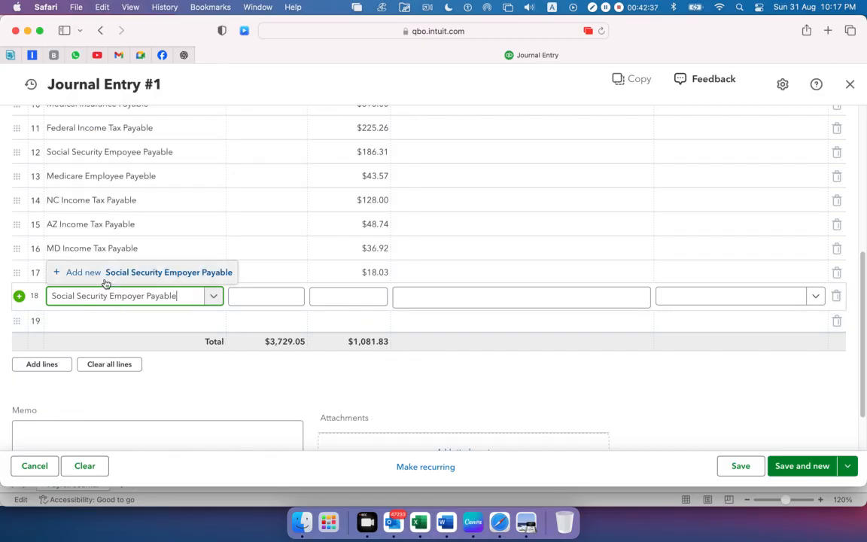
Add Social Security Empoyer Payable as a new account with type Other Current Liabilities and detail type Payroll Clearing, and save it
click(94, 272)
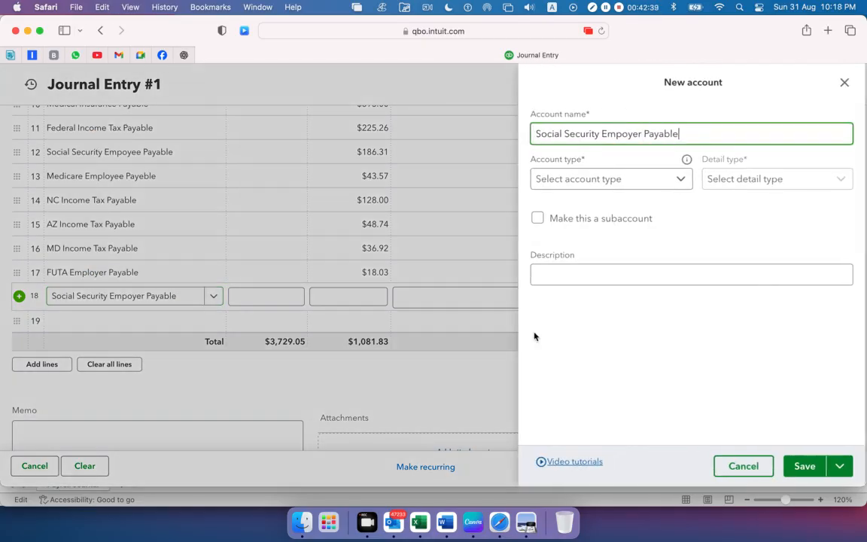
click(637, 180)
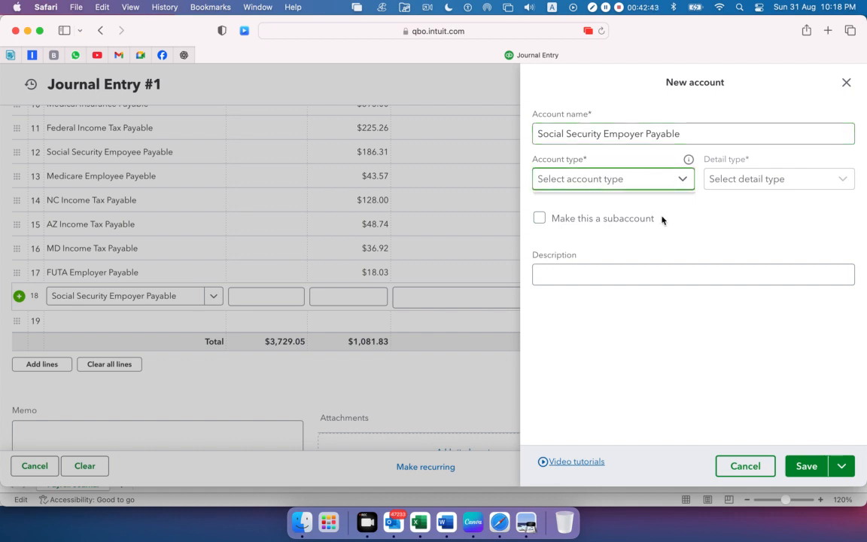
click(682, 182)
scroll(624, 294, down, 2)
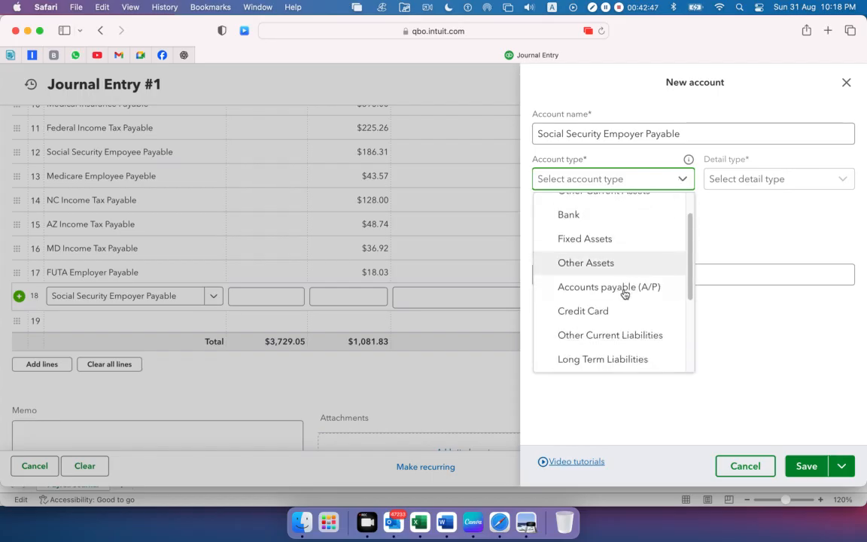
click(554, 337)
click(827, 180)
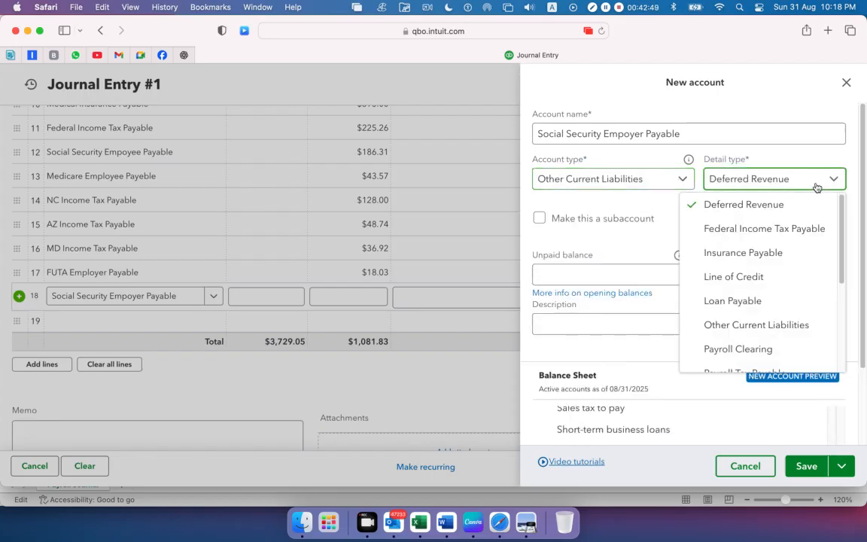
scroll(778, 301, down, 1)
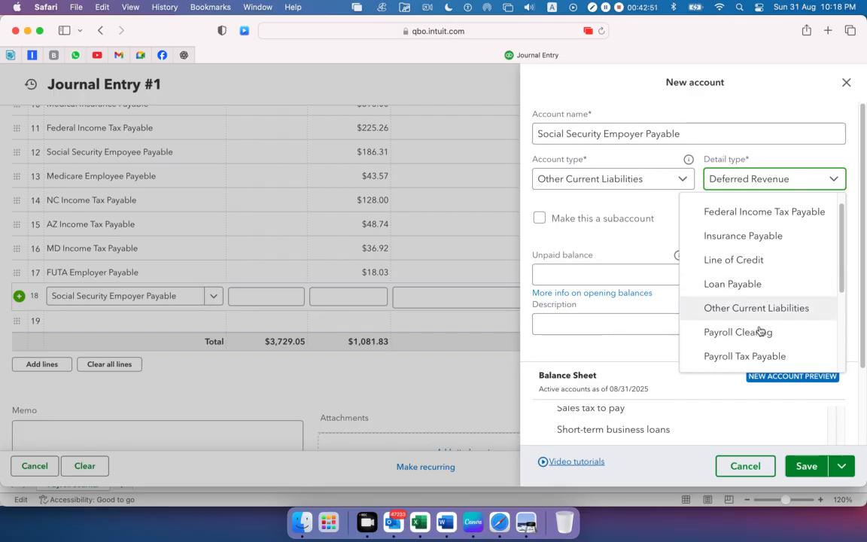
click(757, 333)
click(806, 474)
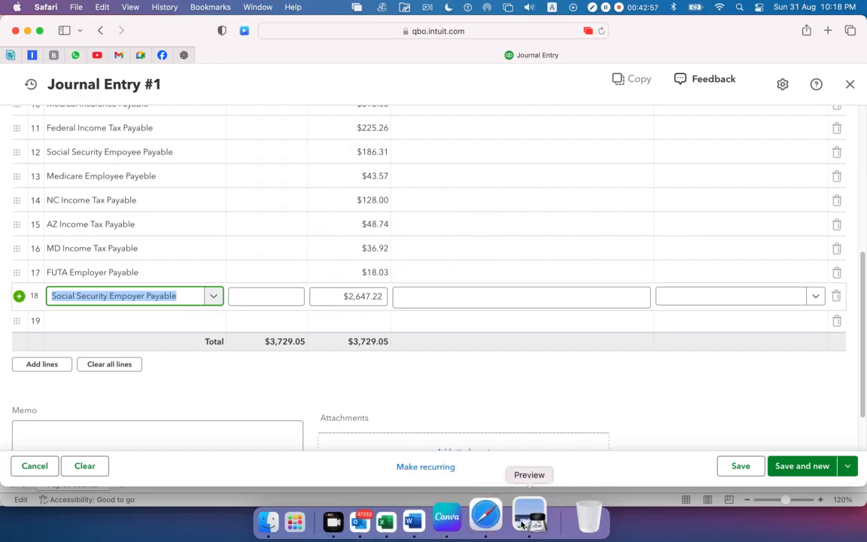
Check the Social Security Employer amount in Preview and Excel cell C20, and enter 186.31 as the eighteenth line's credit in Safari
click(523, 521)
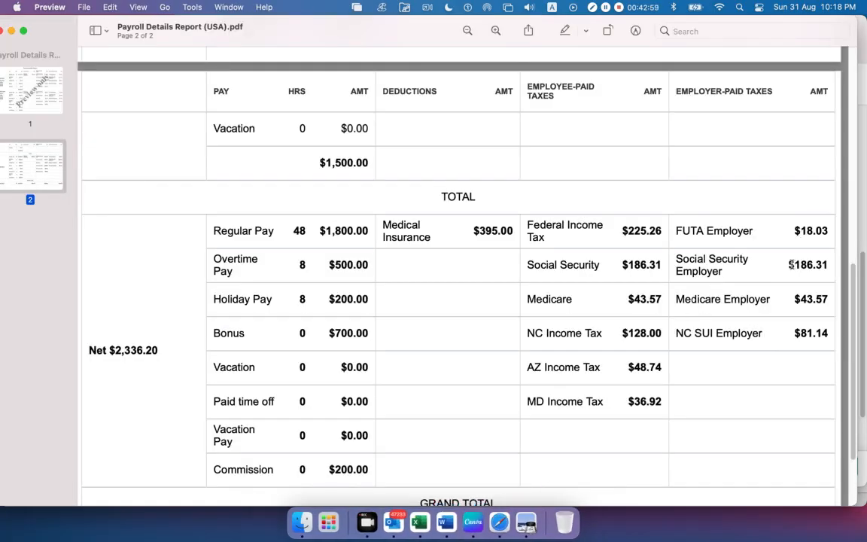
drag(791, 264, 814, 264)
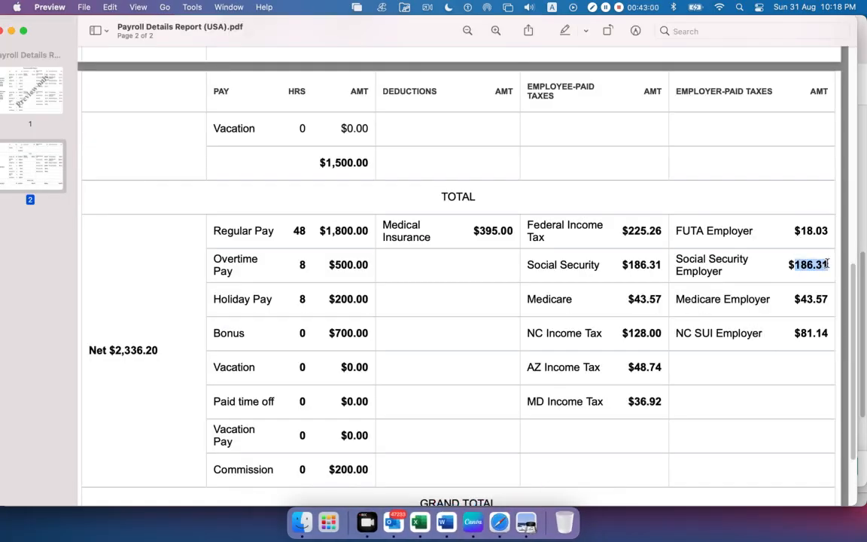
click(420, 521)
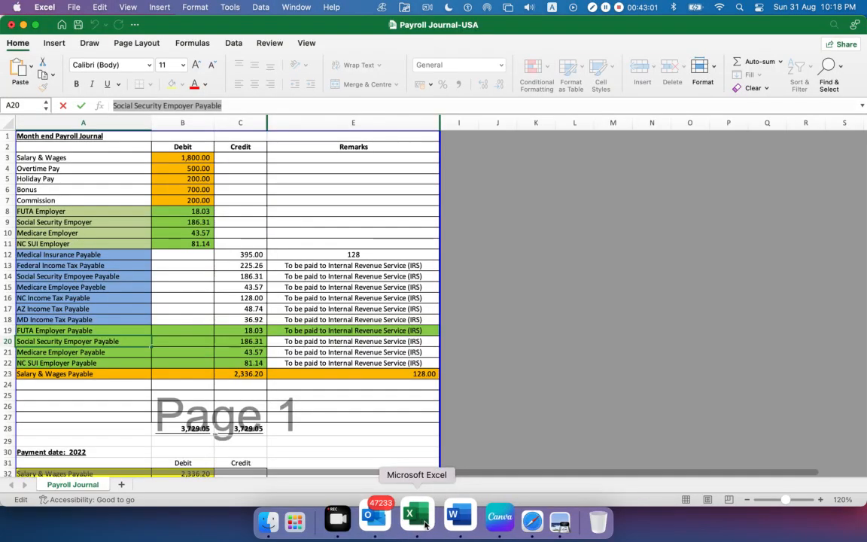
click(240, 343)
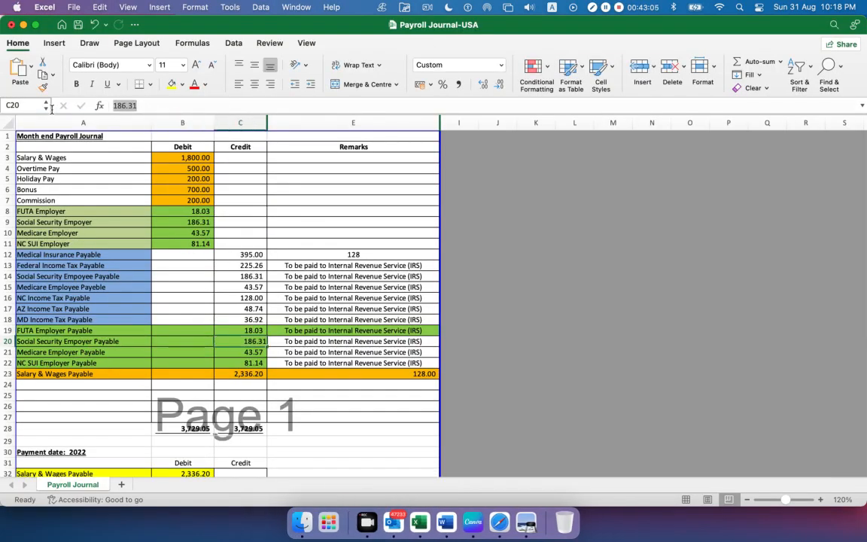
key(super+Tab)
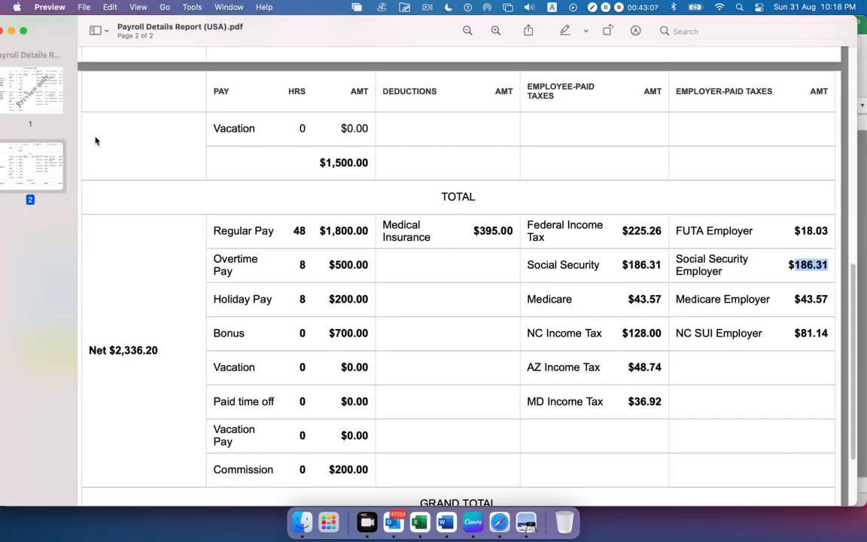
key(super+Tab)
key(super+Tab)
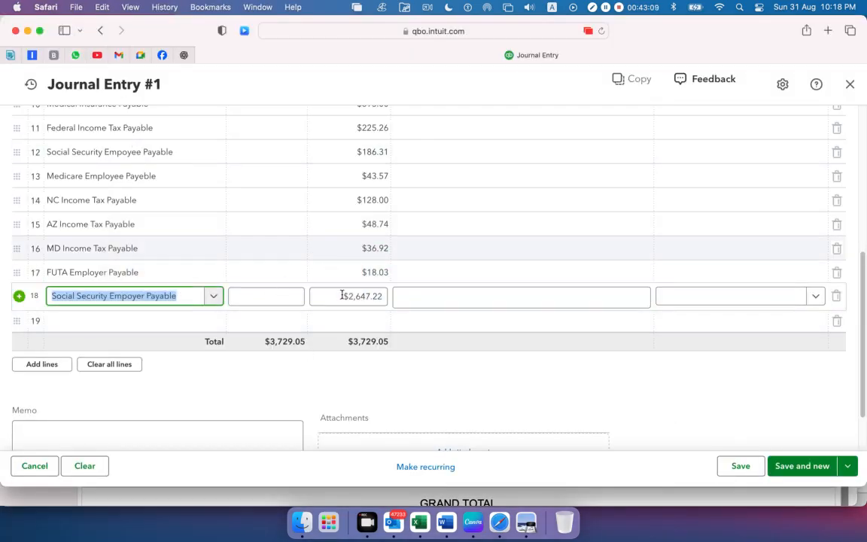
click(348, 296)
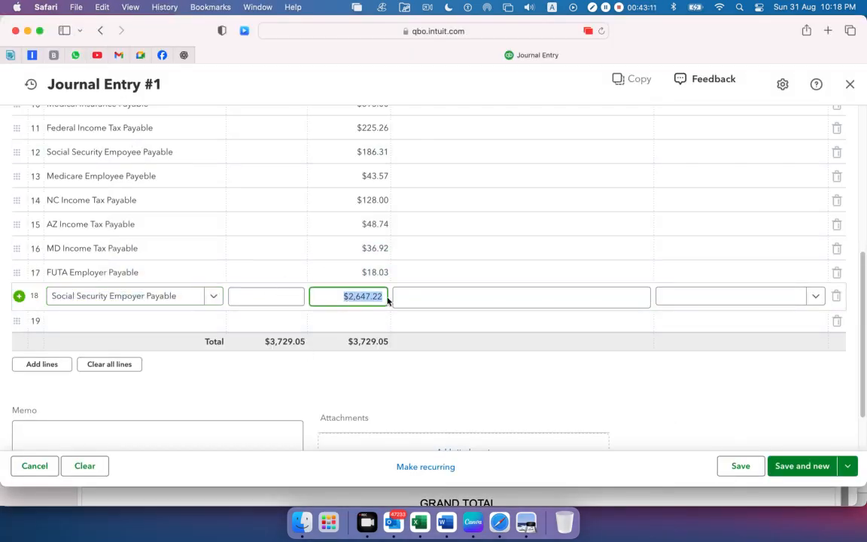
text(186.31)
Check Medicare Employer in Preview, and copy the Medicare Employer Payable name from Excel cell A21 into the nineteenth journal line's account in Safari
click(108, 321)
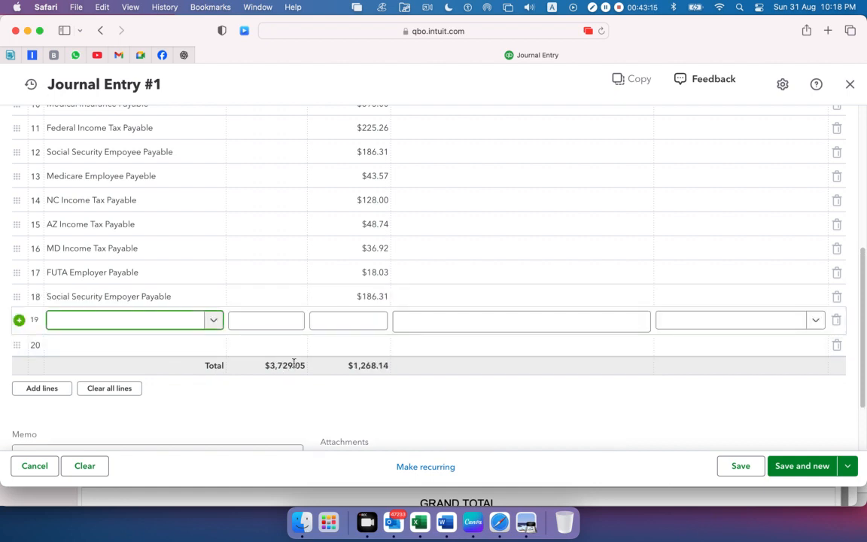
key(super+Tab)
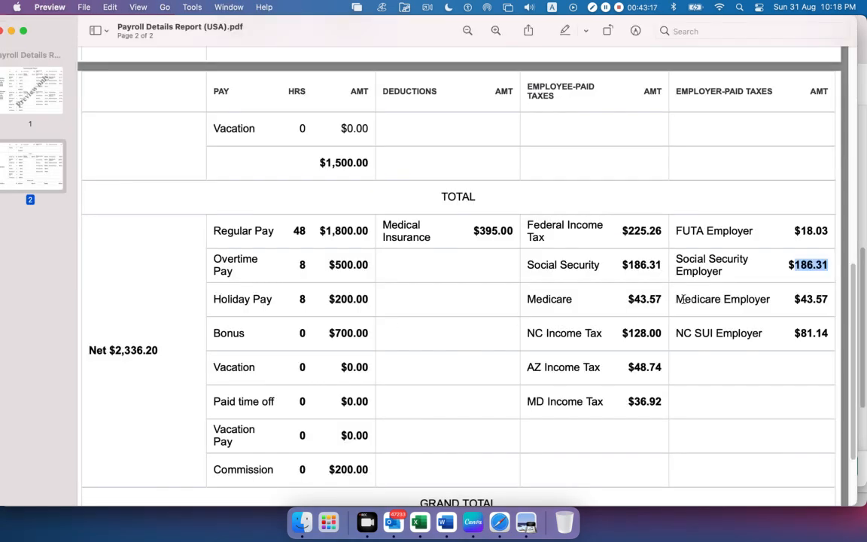
drag(681, 299, 832, 297)
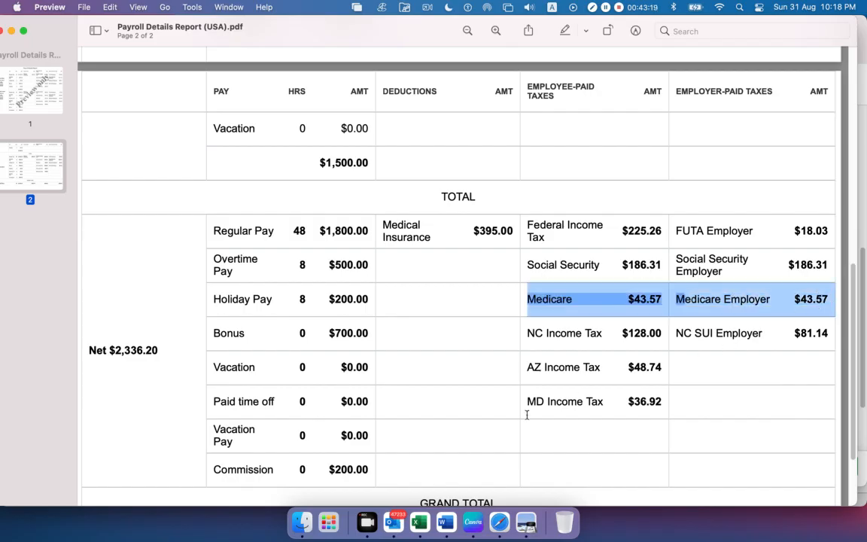
click(419, 521)
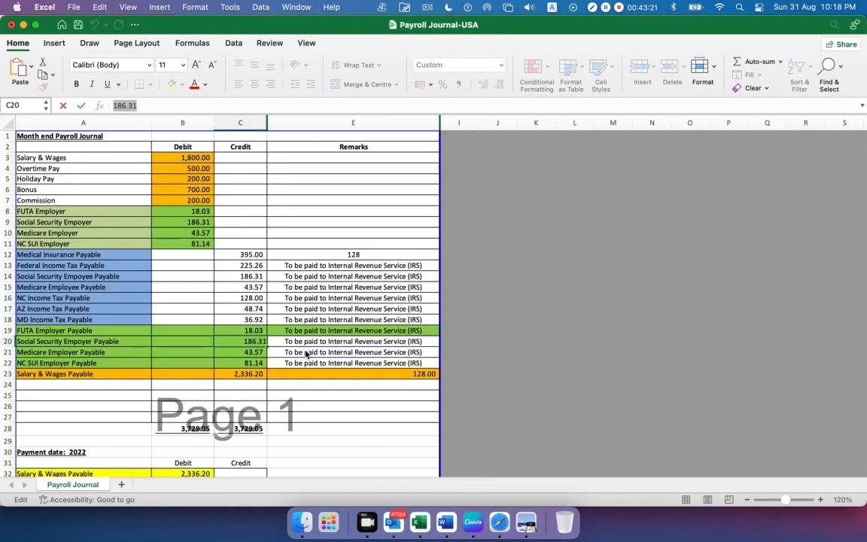
click(47, 352)
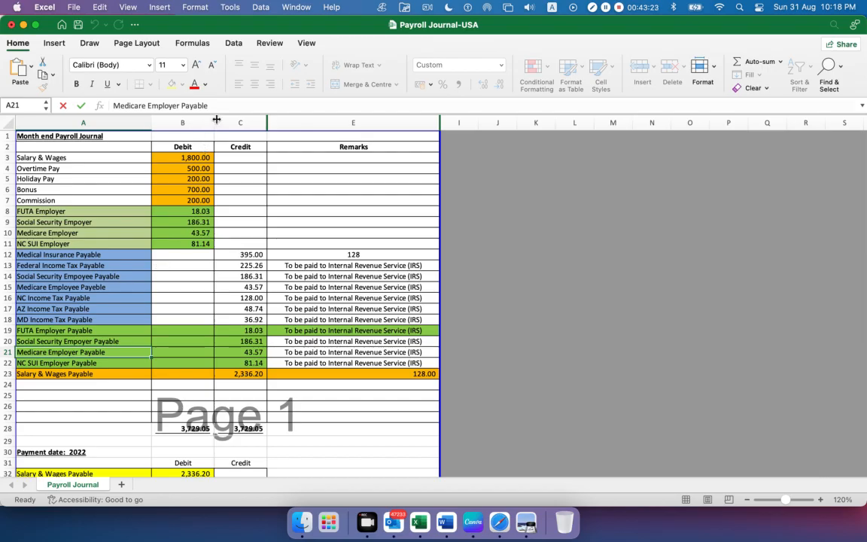
key(super+c)
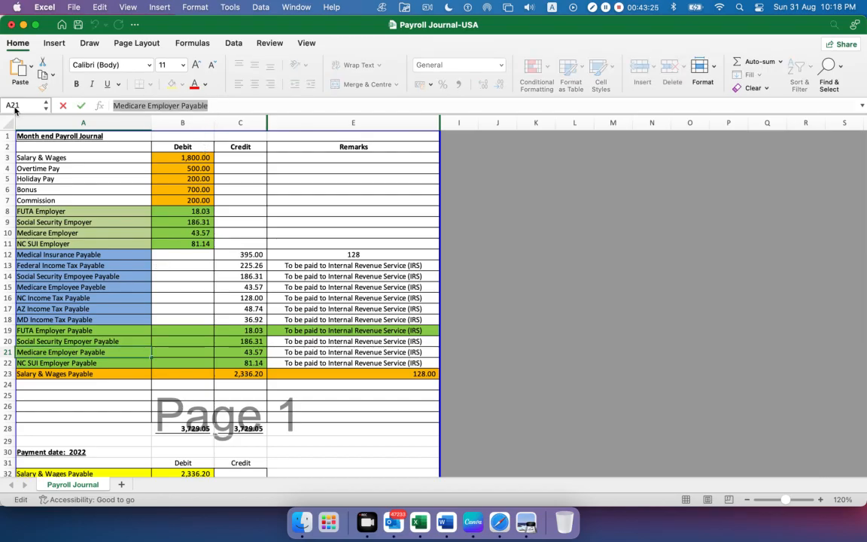
key(super+Tab)
key(super+Tab)
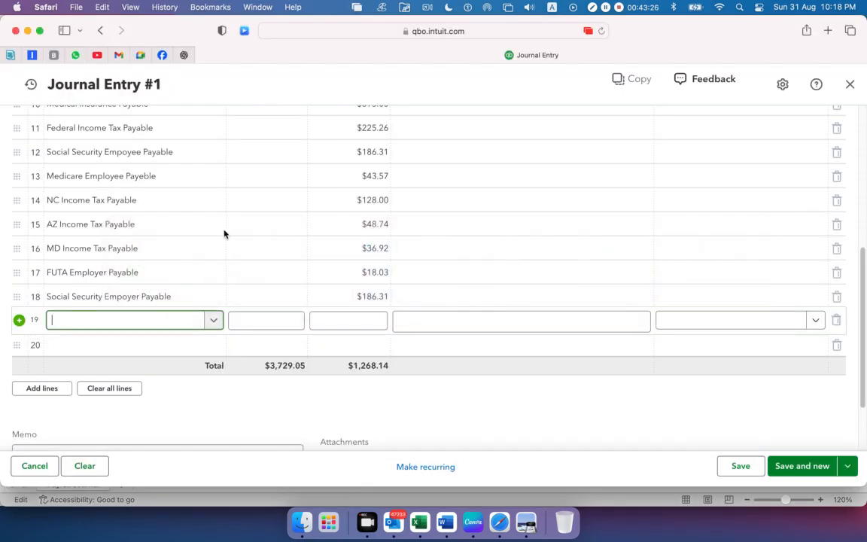
key(super+v)
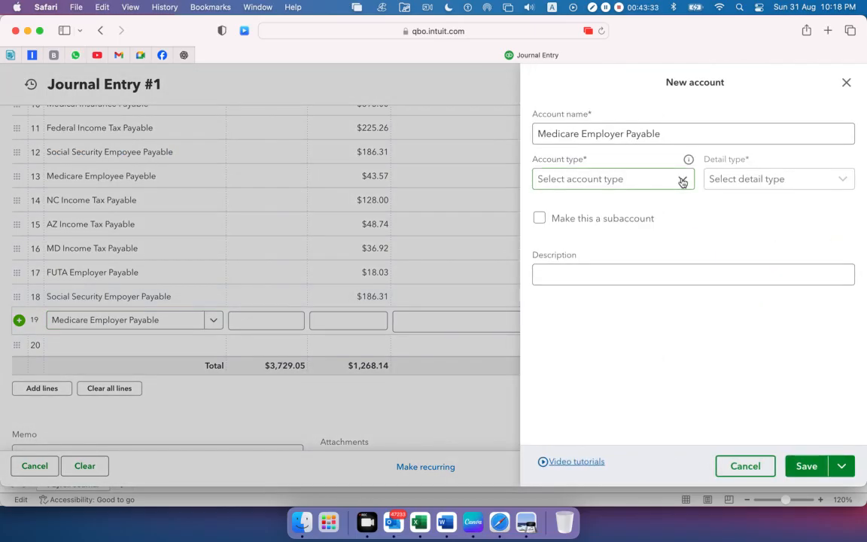
Add Medicare Employer Payable as a new account with type Other Current Liabilities and detail type Payroll Clearing, and save it
click(683, 183)
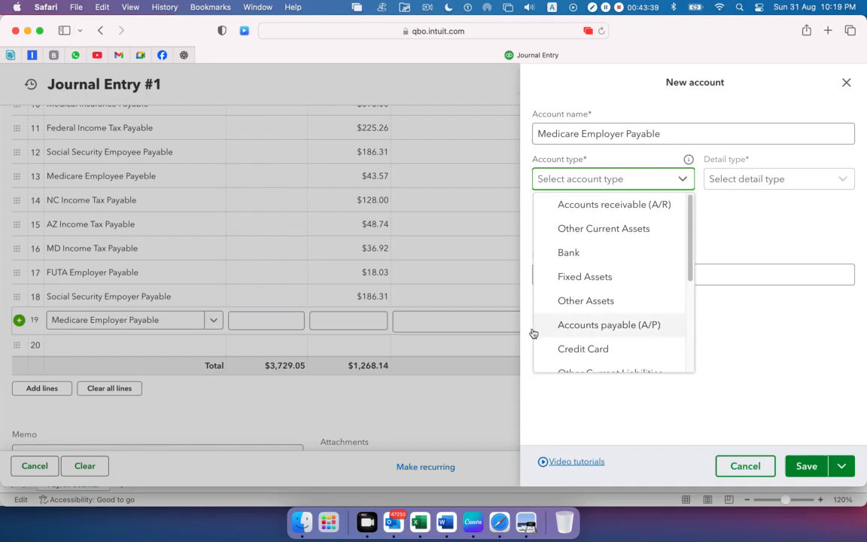
scroll(612, 316, down, 1)
click(608, 344)
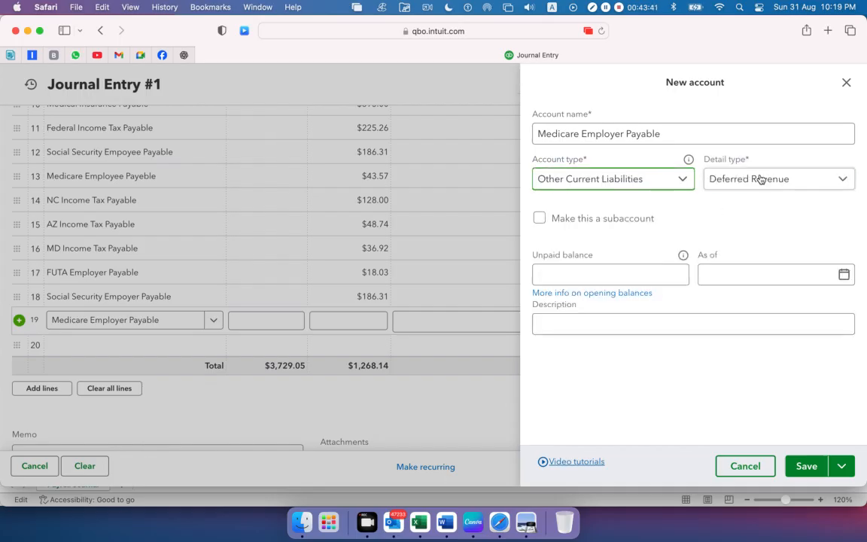
click(760, 179)
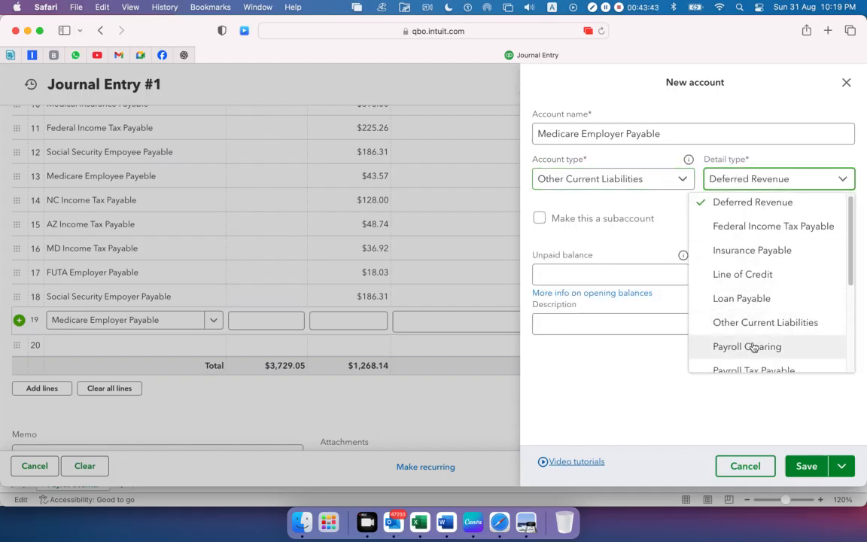
click(724, 346)
click(805, 467)
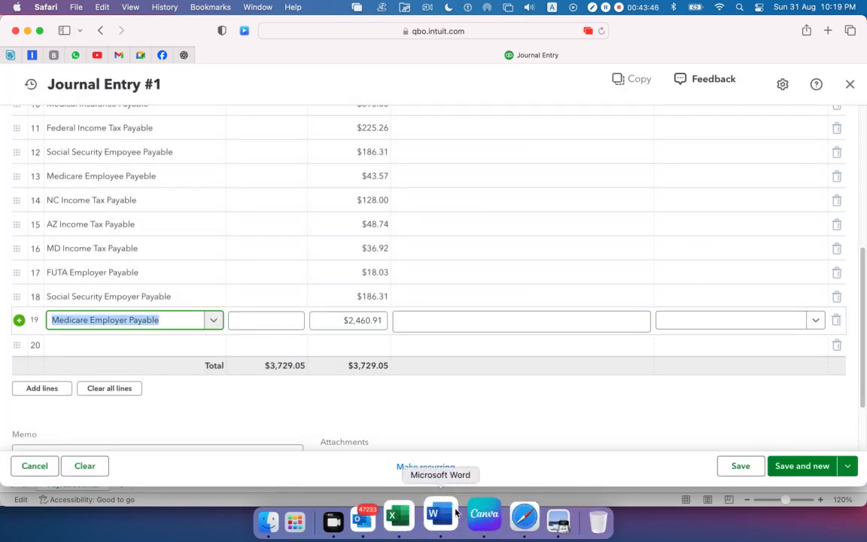
Copy the 43.57 amount from cell C21 in Excel into the nineteenth journal line's credit in Safari
click(380, 508)
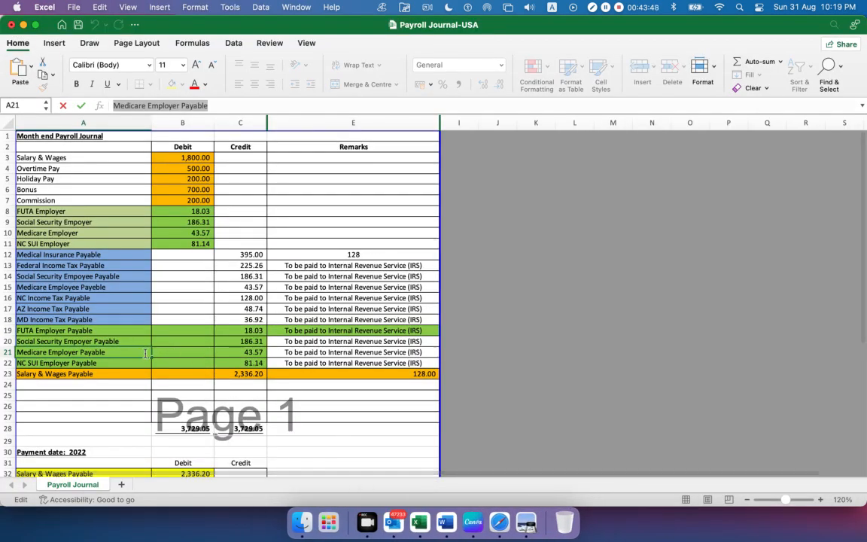
click(241, 352)
drag(141, 105, 34, 105)
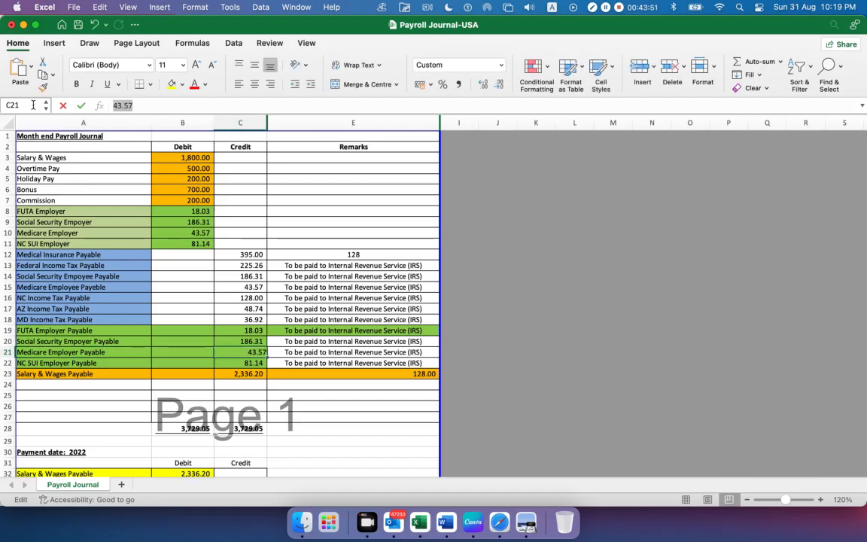
key(super+c)
key(super+Tab)
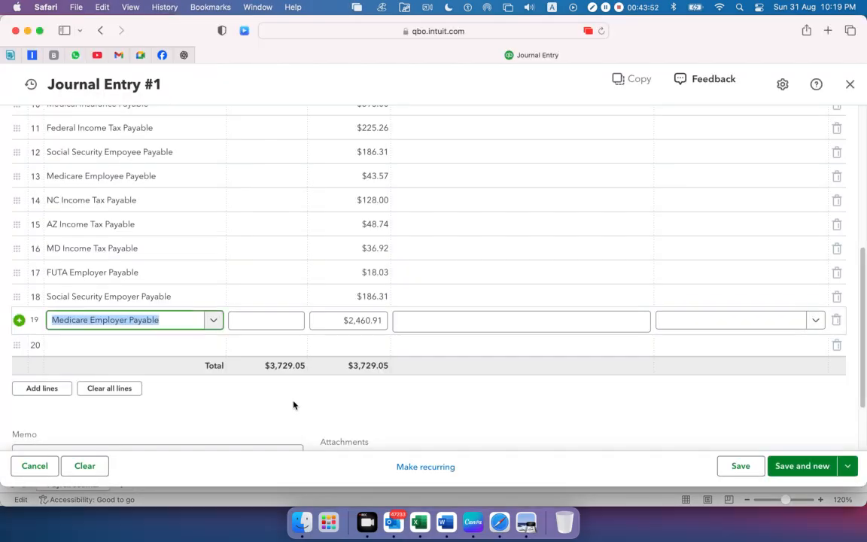
click(353, 322)
key(super+v)
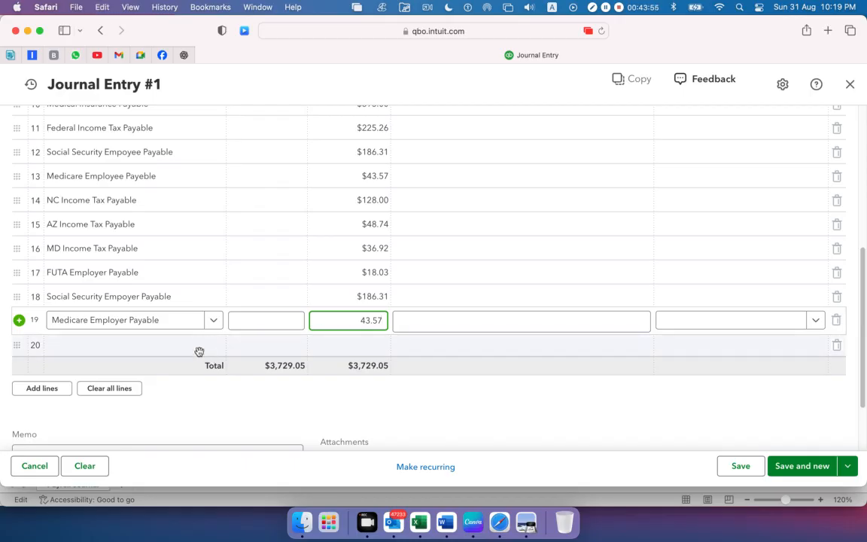
Copy the NC SUI Employer Payable name from cell A22 in Excel into the twentieth journal line's account in Safari
click(175, 350)
key(super+Tab)
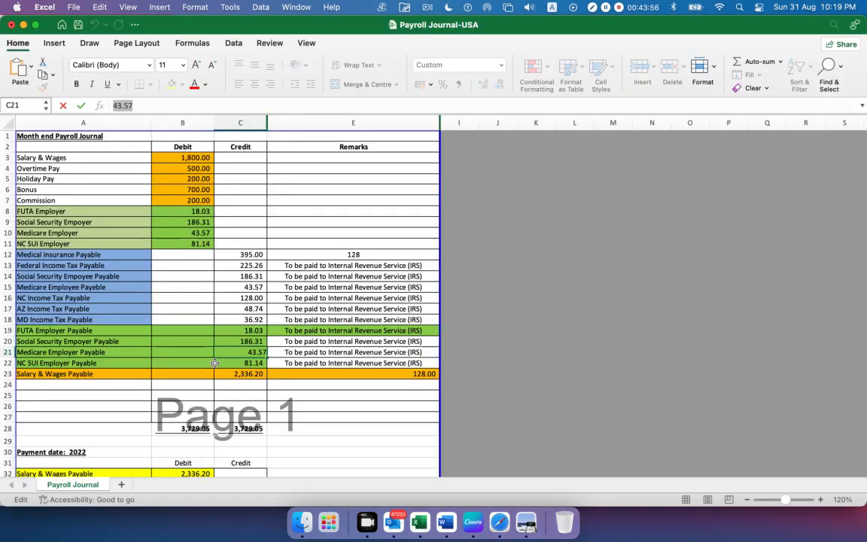
click(84, 364)
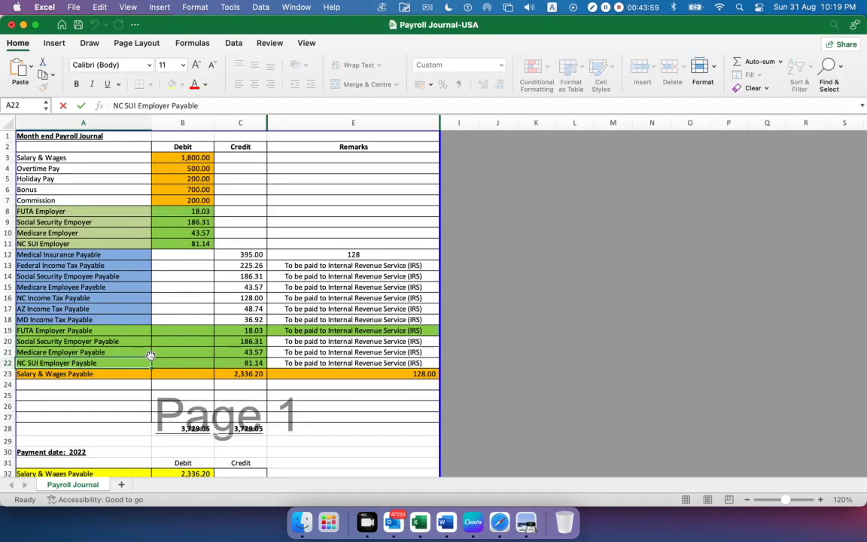
drag(216, 105, 45, 107)
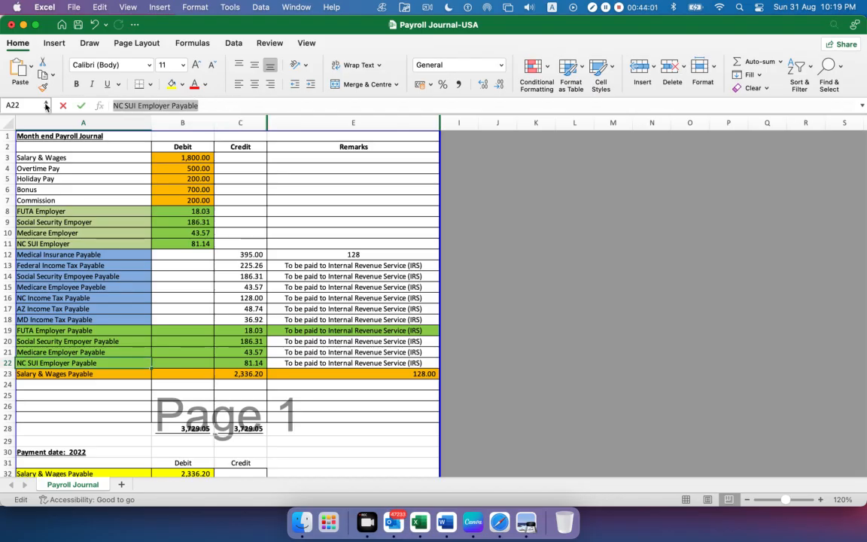
key(super+Tab)
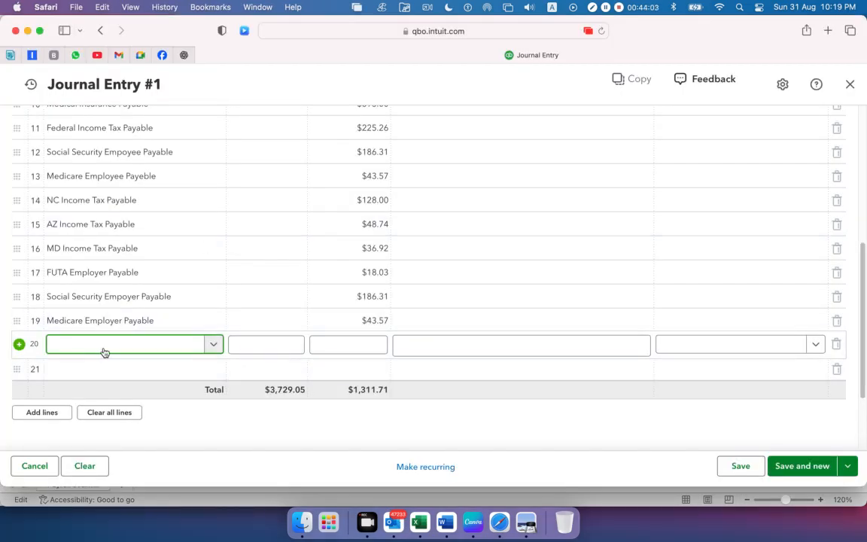
key(super+v)
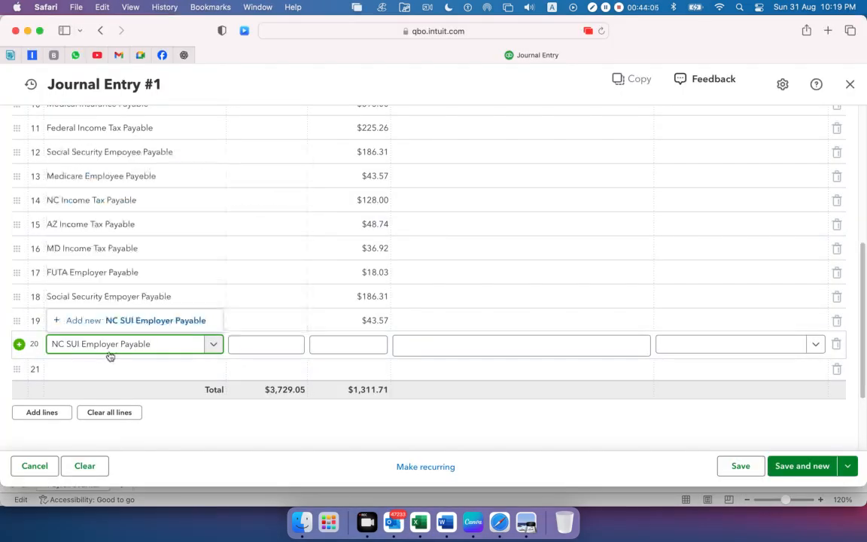
Add NC SUI Employer Payable as a new account with type Other Current Liabilities and detail type Payroll Clearing, and save it
click(130, 324)
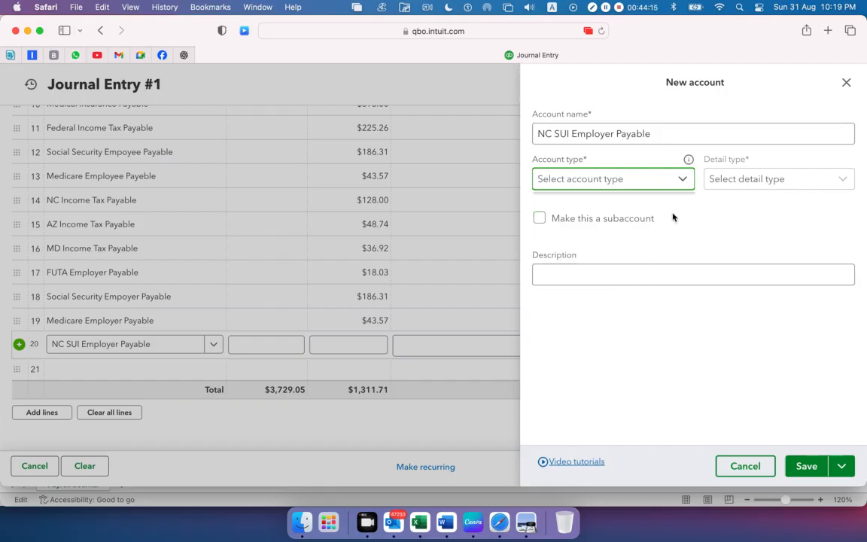
scroll(648, 271, down, 5)
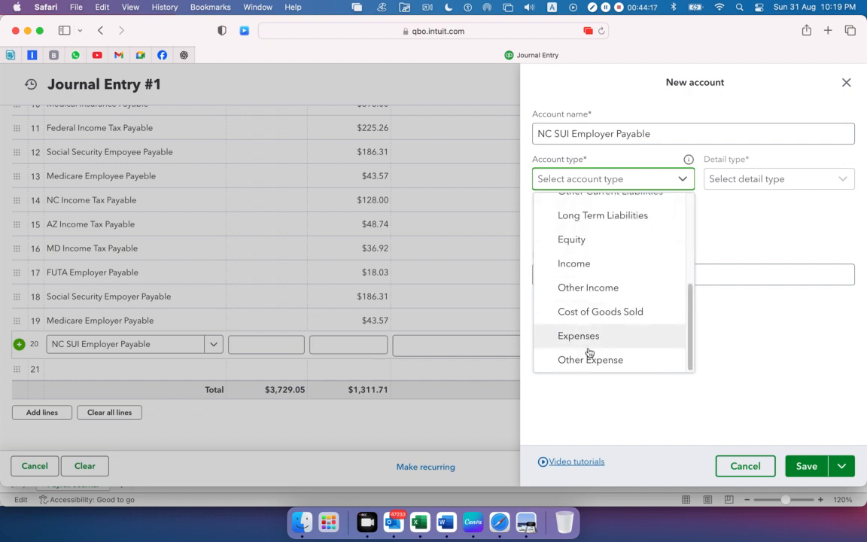
scroll(591, 242, up, 1)
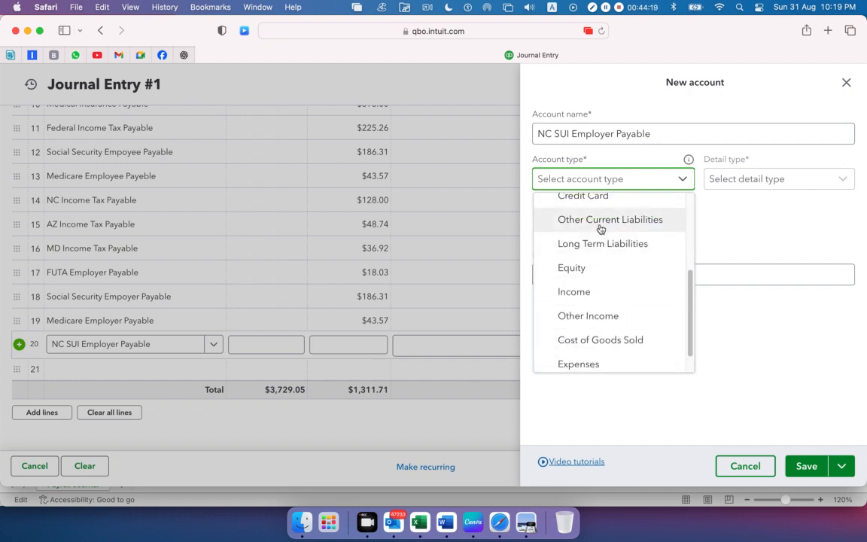
click(600, 220)
click(749, 178)
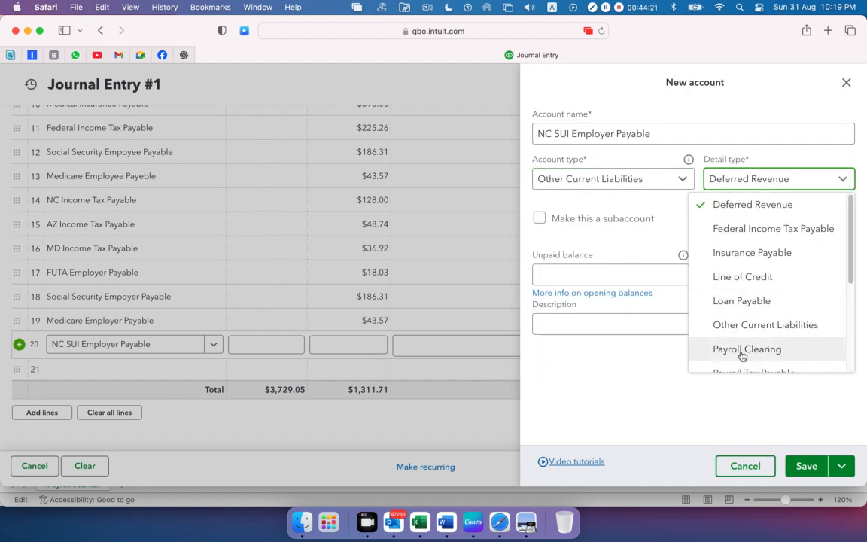
click(742, 350)
click(806, 466)
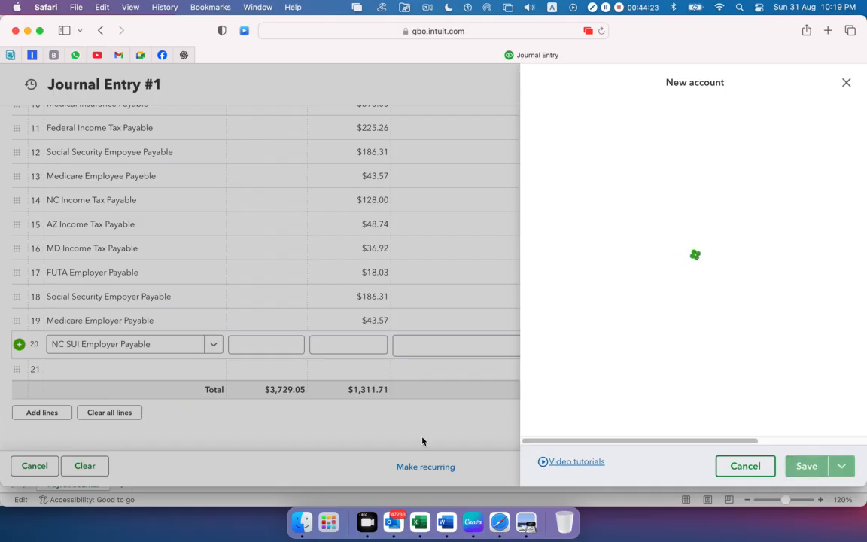
Copy the 81.14 amount from cell C22 in Excel, check NC SUI Employer in Preview, and enter it as the twentieth journal line's credit in Safari
key(super+Tab)
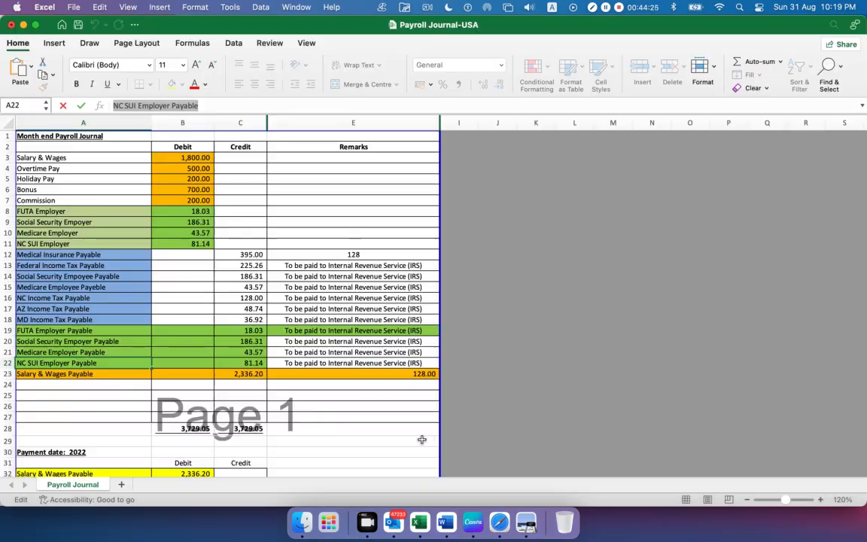
click(244, 363)
double_click(150, 109)
key(super+c)
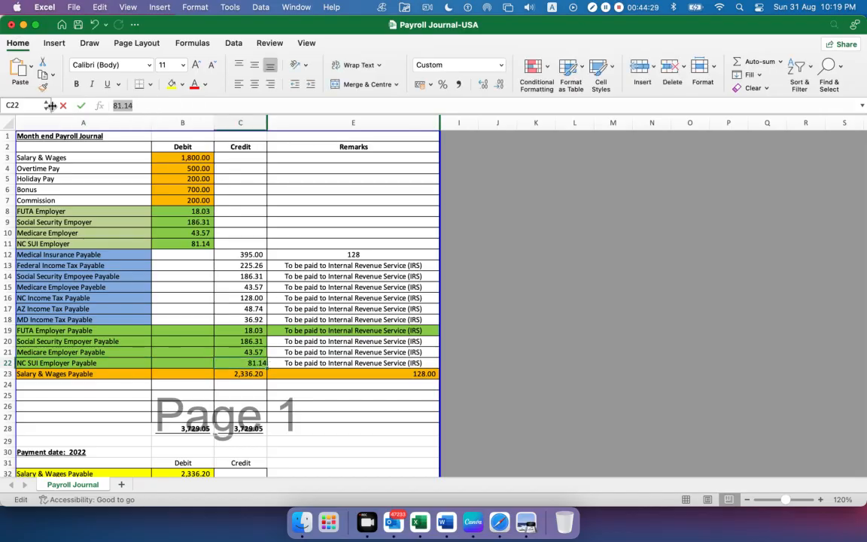
click(536, 517)
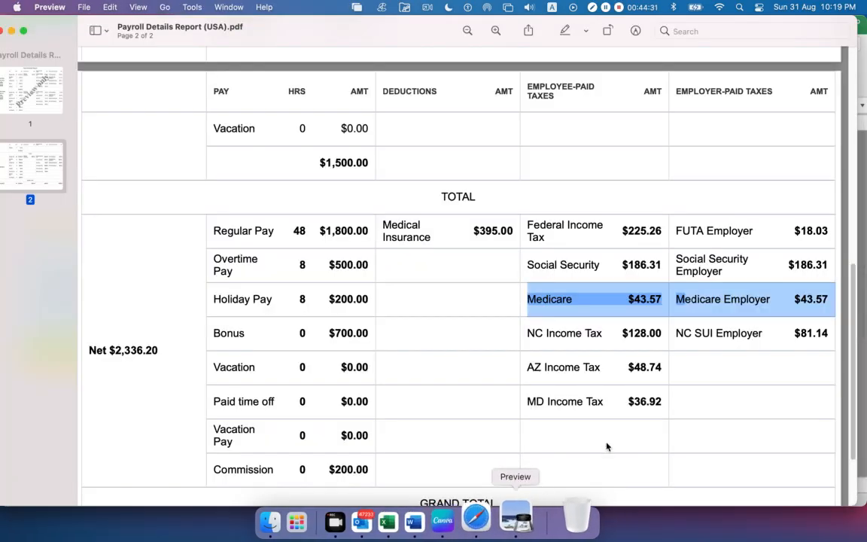
click(735, 337)
drag(829, 334, 790, 337)
key(super+Tab)
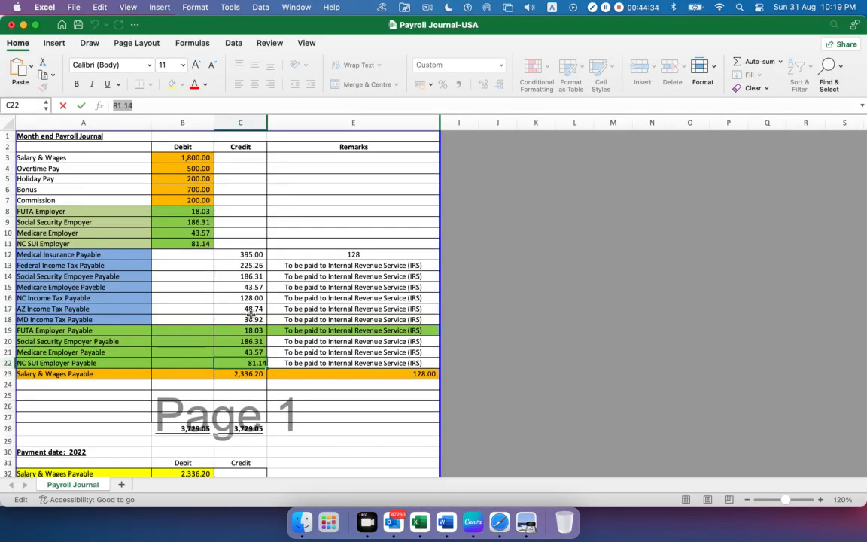
key(super+Tab)
key(super+Tab)
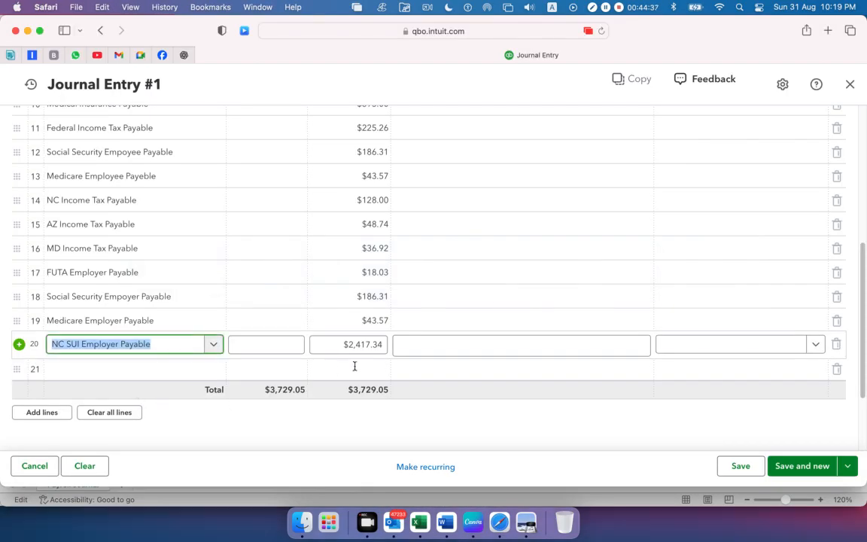
drag(345, 344, 383, 344)
key(super+v)
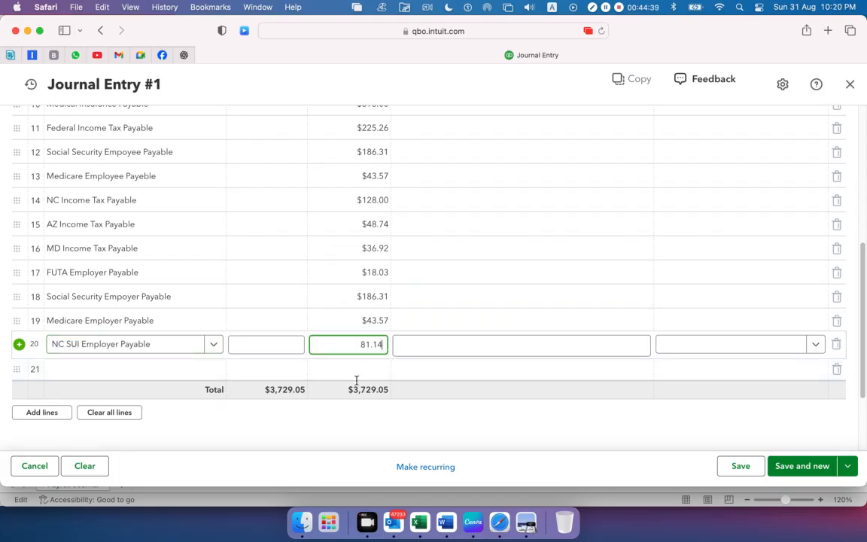
Check the net pay total in Preview, and copy the Salary & Wages Payable name from Excel cell A23 into the twenty-first journal line's account in Safari
click(83, 365)
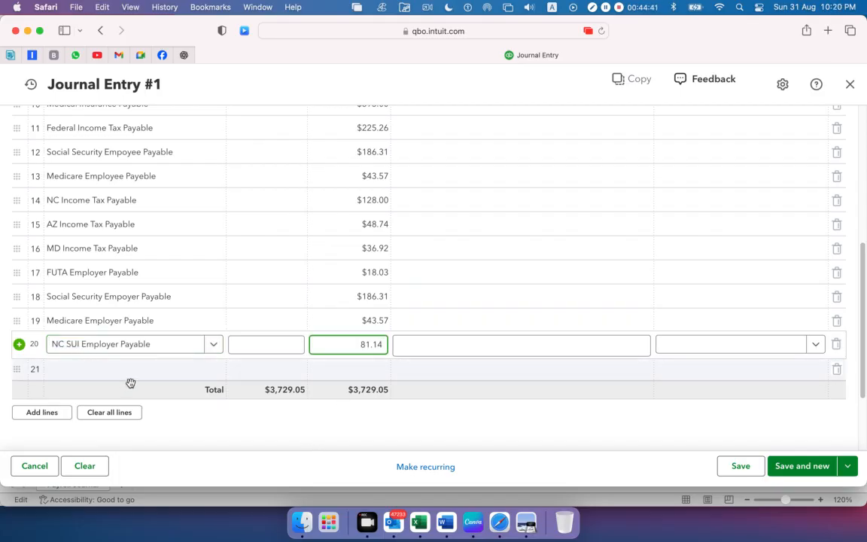
click(528, 520)
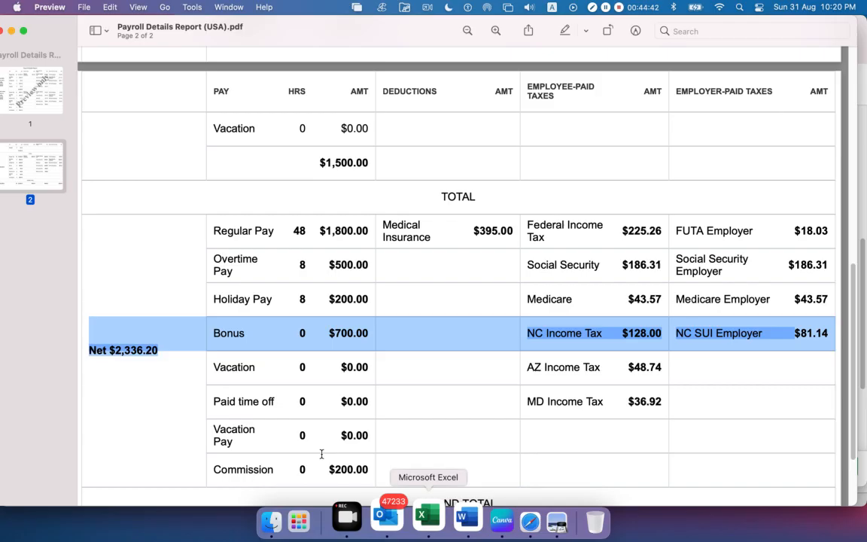
click(161, 353)
drag(162, 352, 106, 346)
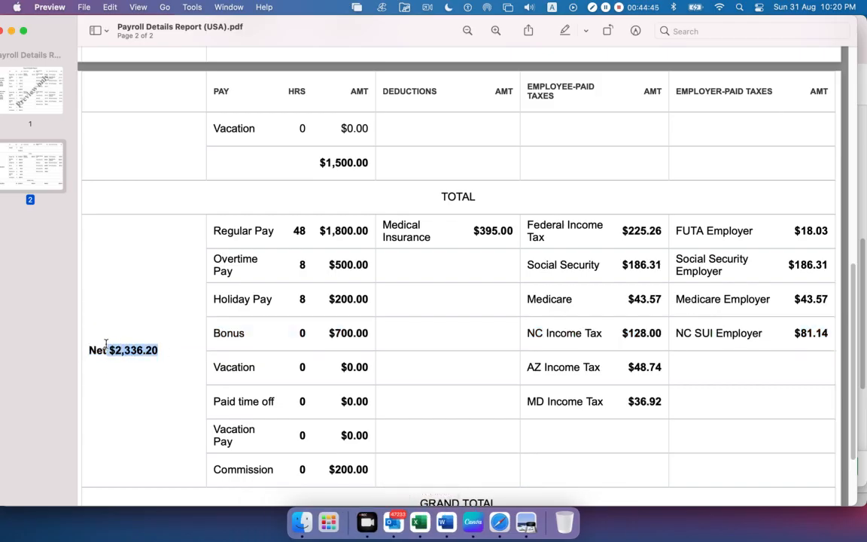
scroll(107, 346, up, 1)
scroll(107, 345, down, 1)
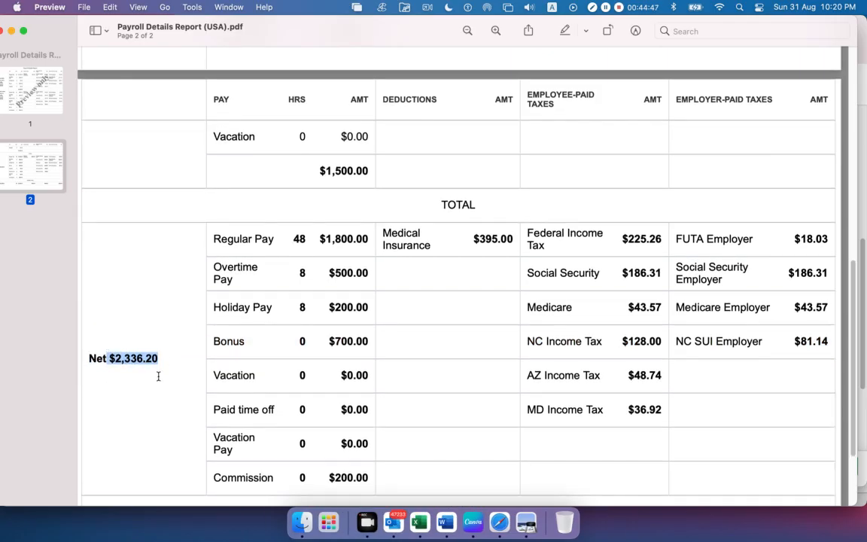
key(super+Tab)
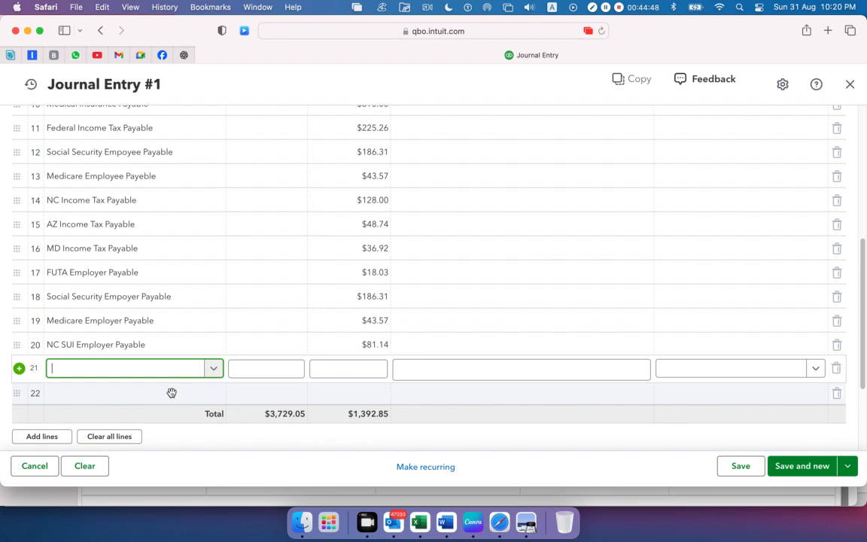
click(414, 527)
click(89, 374)
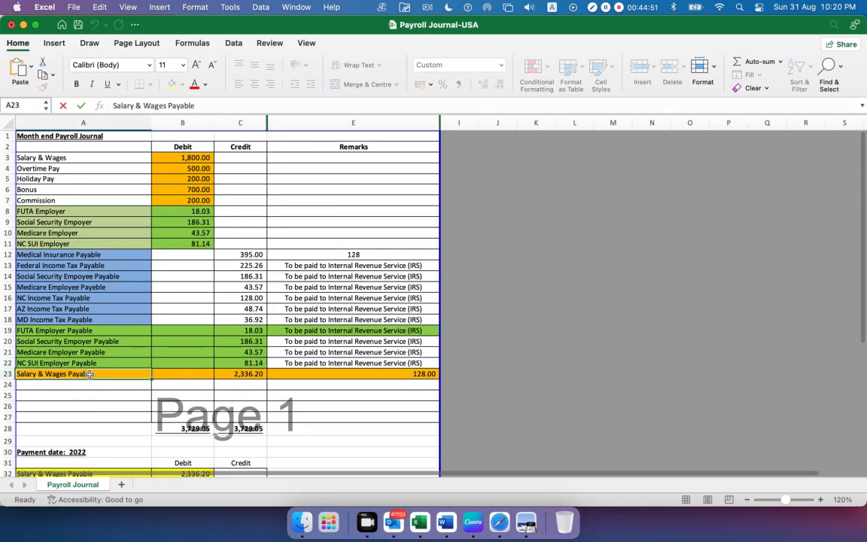
drag(209, 105, 2, 106)
key(super+c)
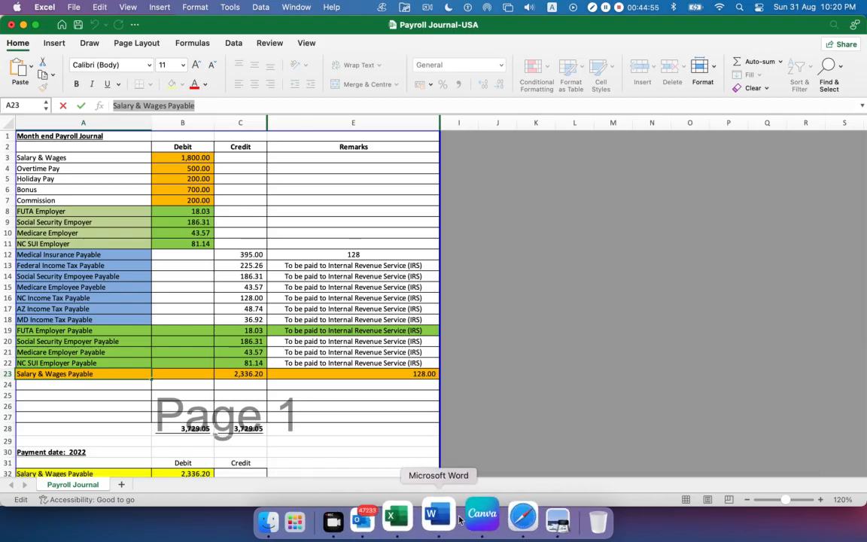
click(500, 518)
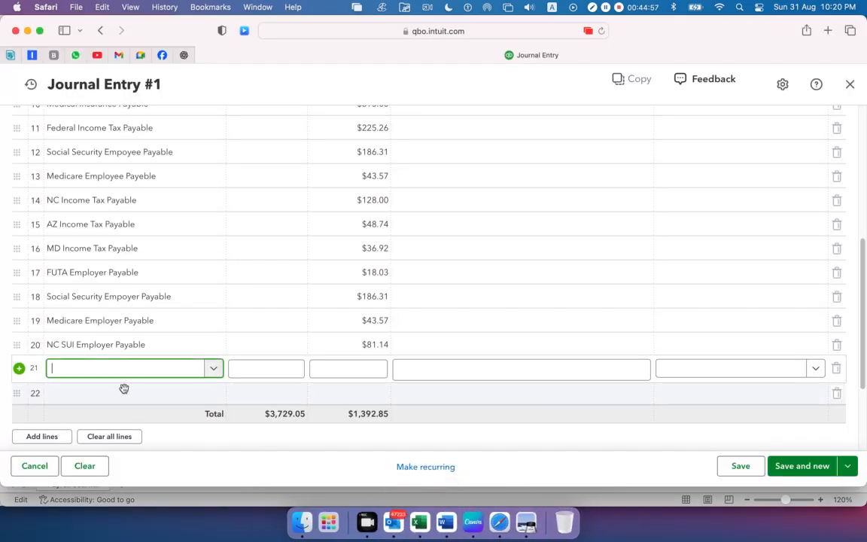
key(super+v)
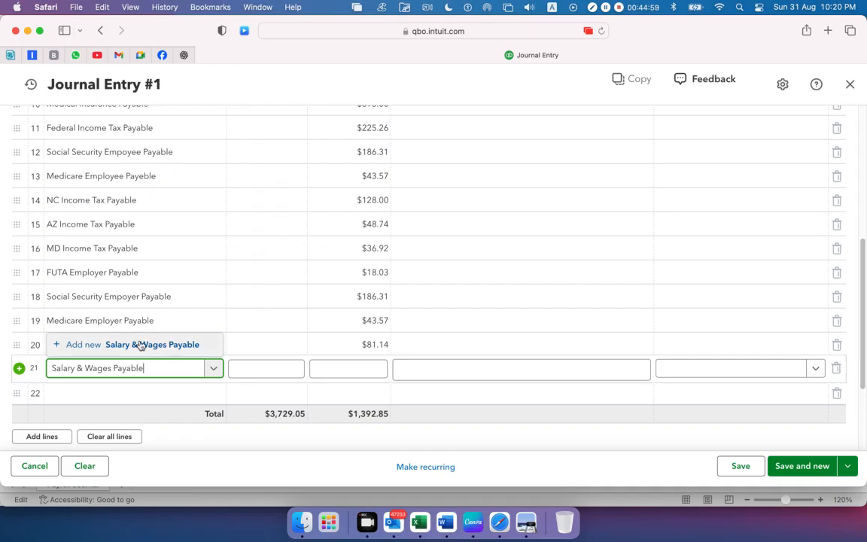
Add Salary & Wages Payable as a new account with type Other Current Liabilities and detail type Payroll Clearing, and save it
click(139, 345)
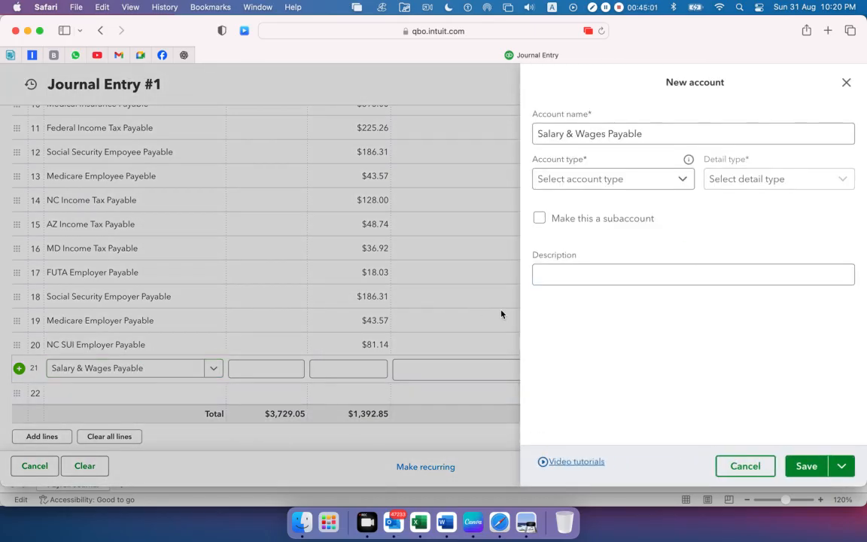
click(683, 180)
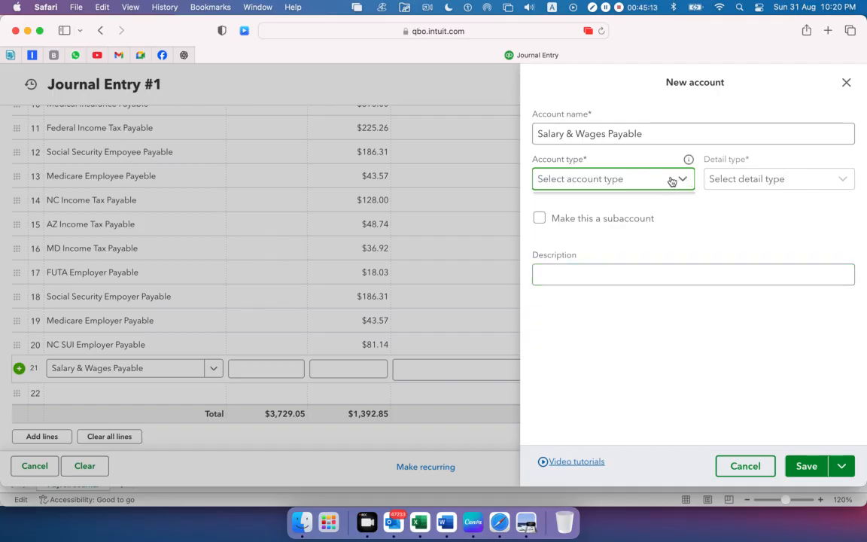
click(672, 182)
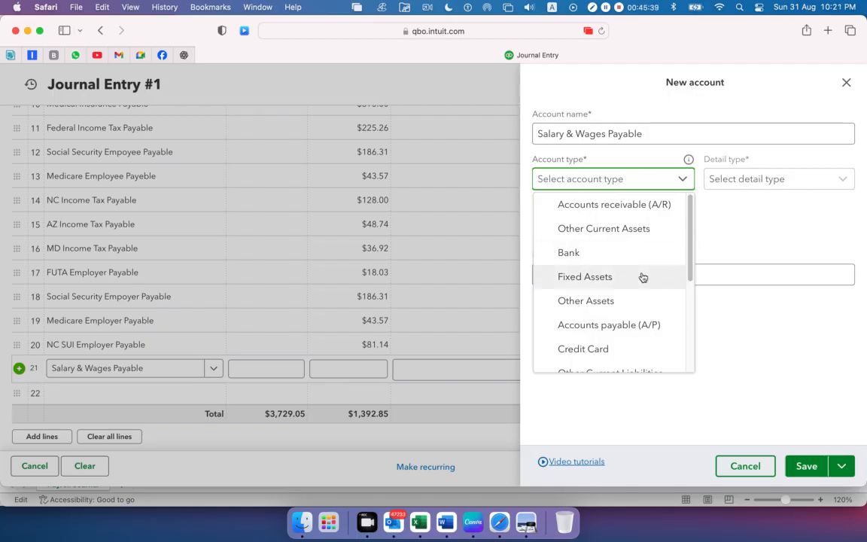
scroll(643, 277, down, 2)
click(616, 360)
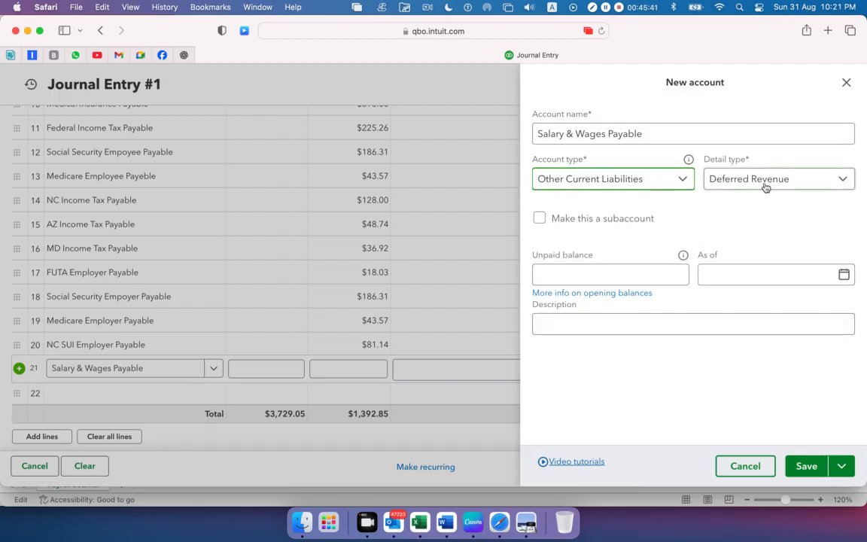
click(765, 185)
click(721, 351)
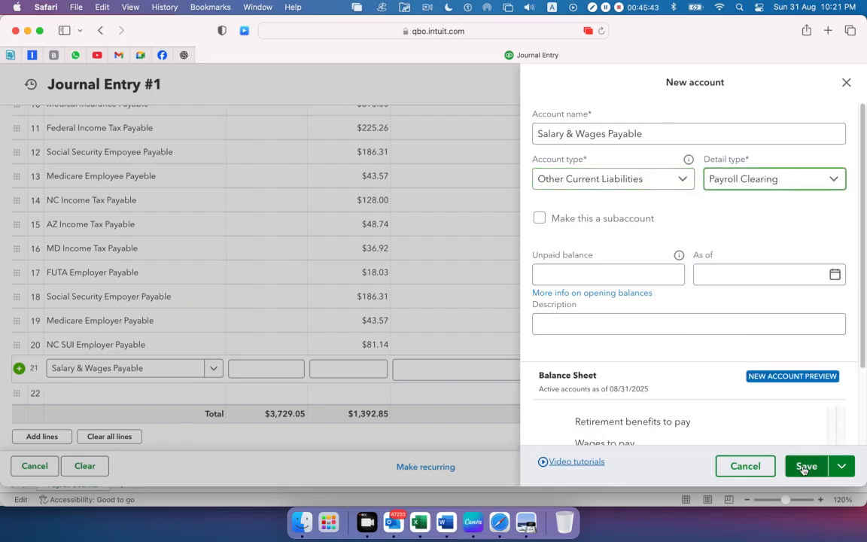
click(804, 467)
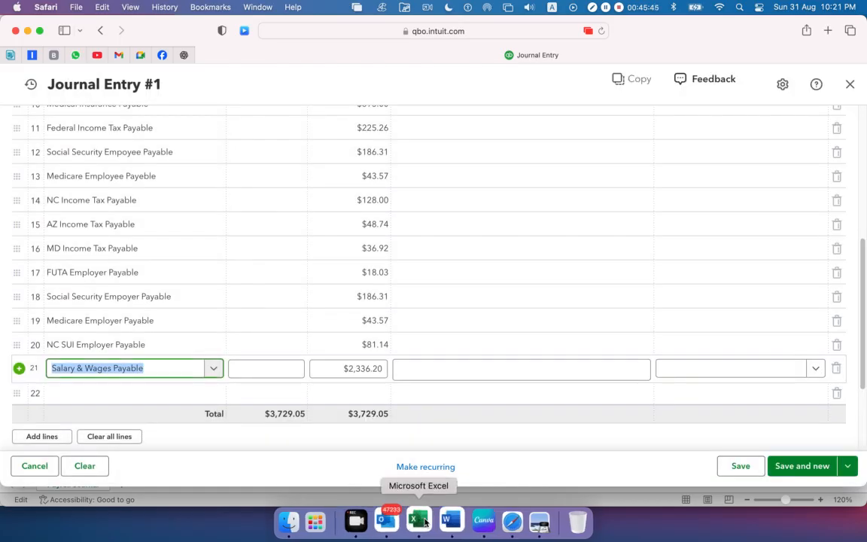
Compare the net pay total in Preview with the Salary & Wages Payable credit in Excel cell C23
click(536, 531)
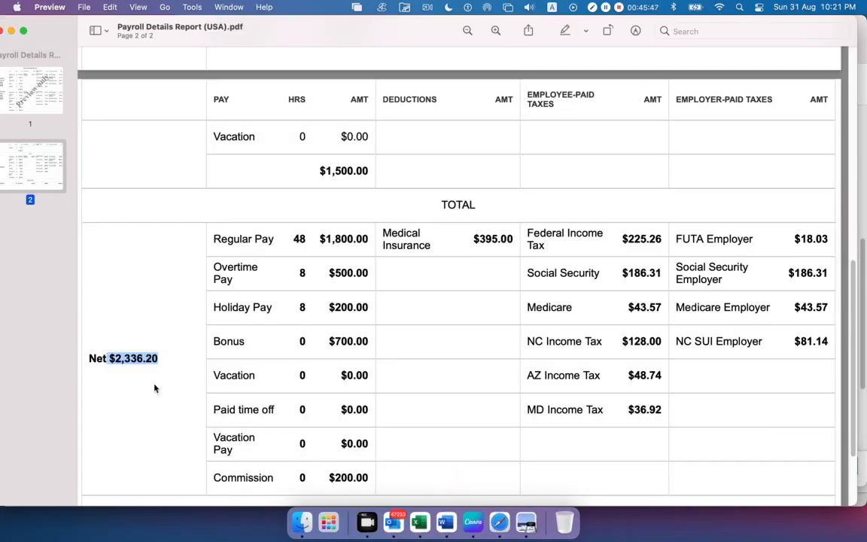
click(138, 365)
drag(110, 358, 158, 359)
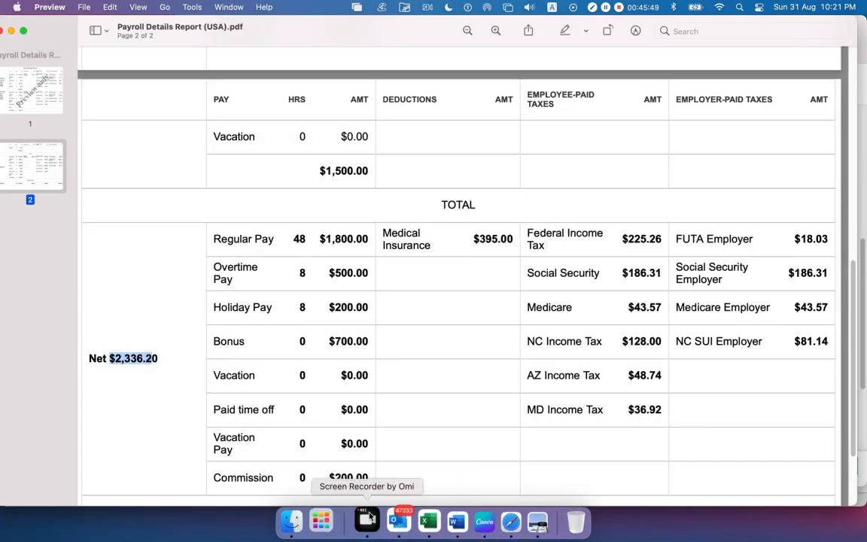
click(427, 519)
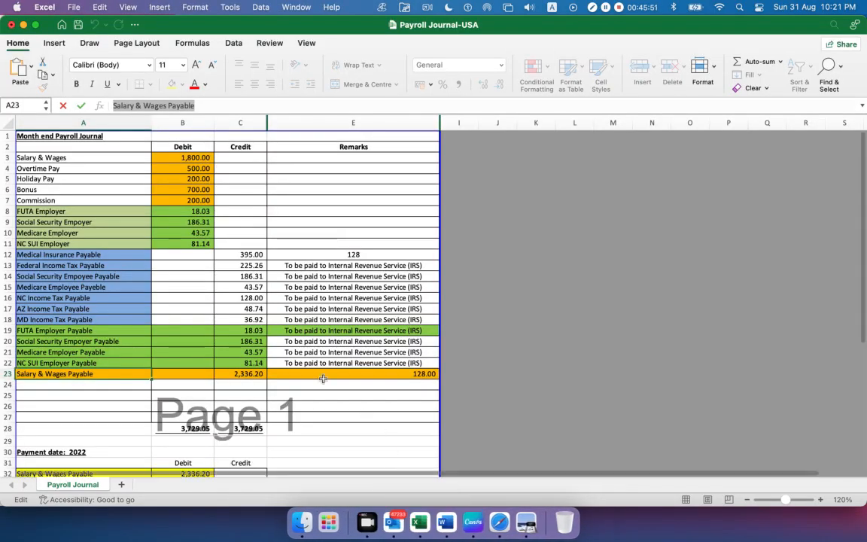
click(237, 372)
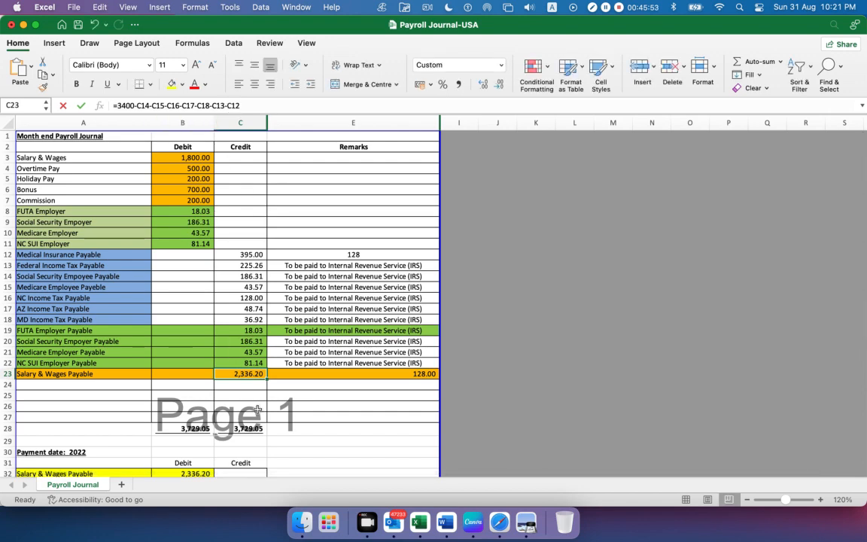
key(super+Tab)
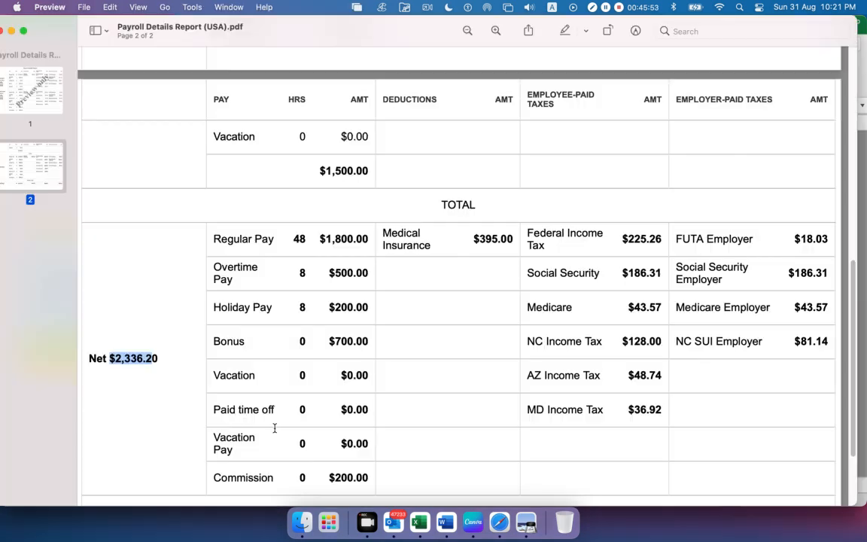
Return to the journal entry in Safari and accept the twenty-first line's 2,336.20 credit by moving to the twenty-second line
click(394, 518)
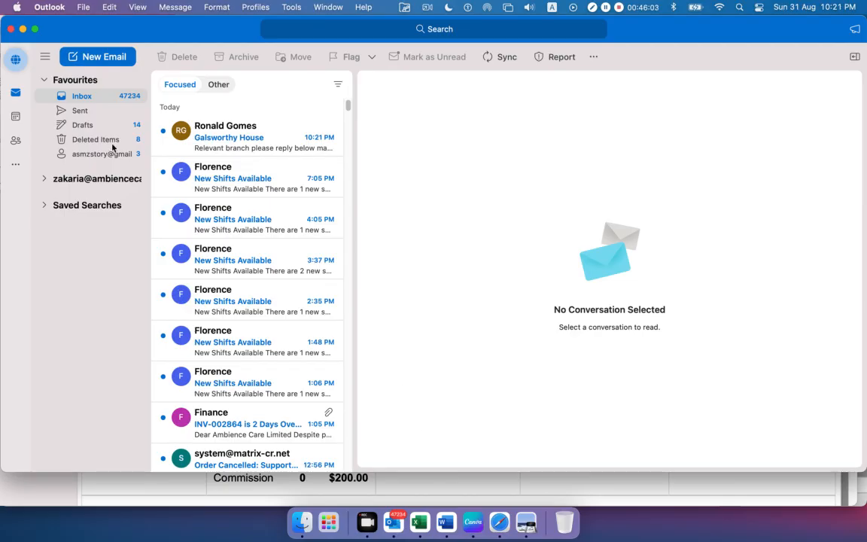
key(super+m)
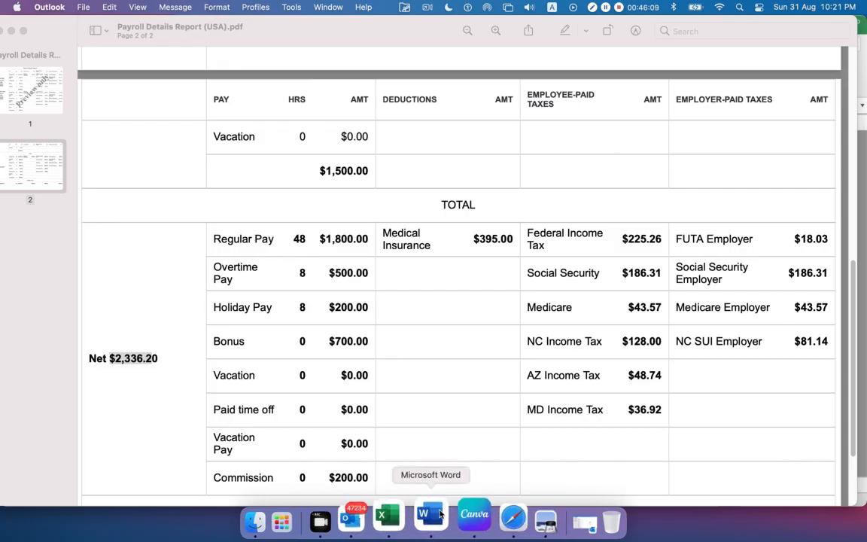
click(488, 518)
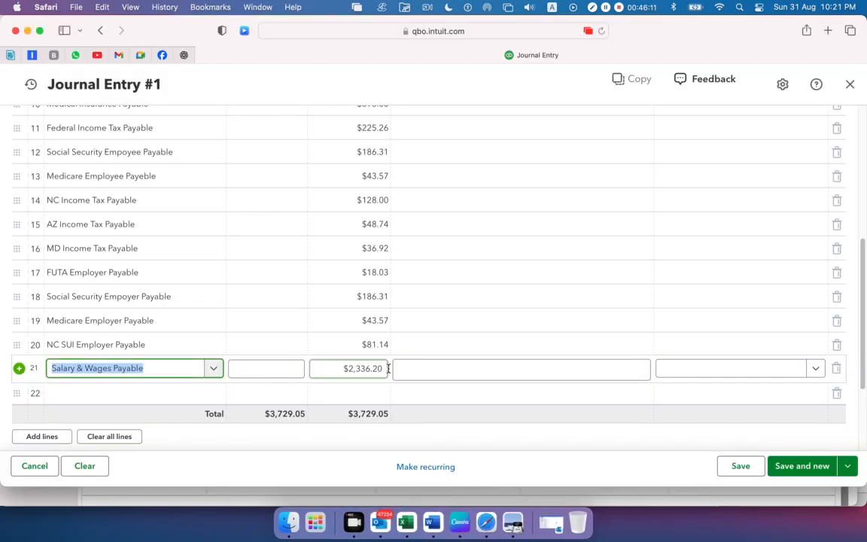
click(401, 397)
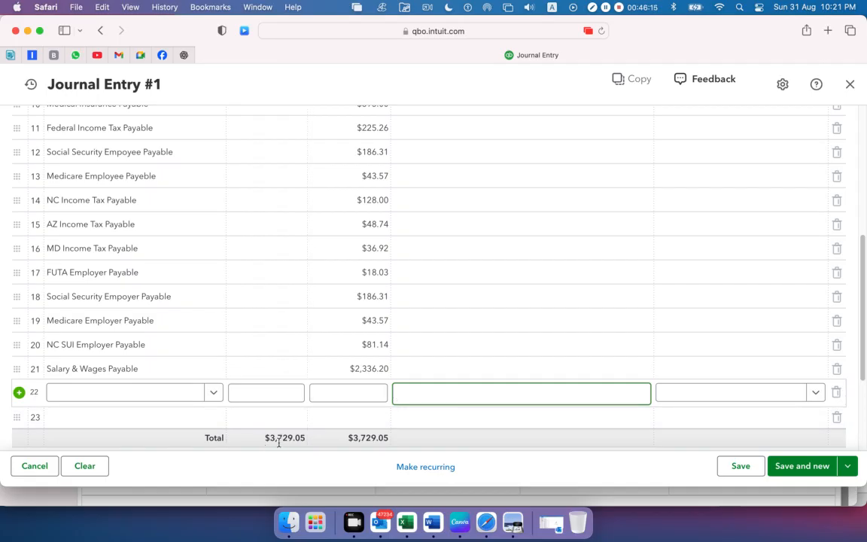
Check the journal entry's debit and credit totals, and save and close the entry
drag(397, 441, 264, 434)
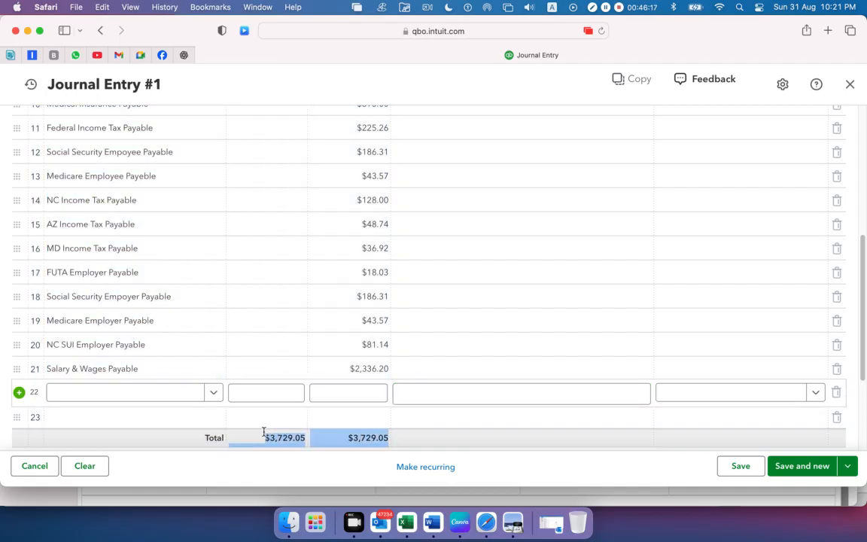
scroll(521, 413, up, 1)
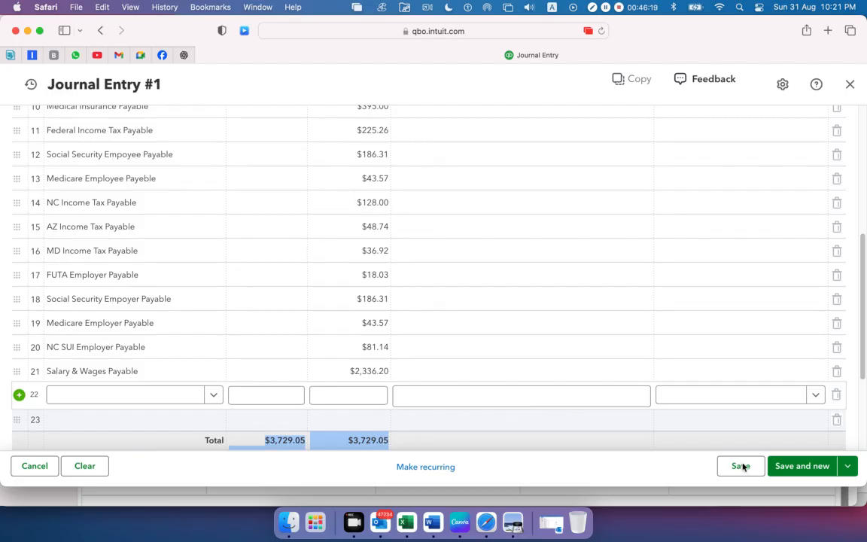
click(849, 467)
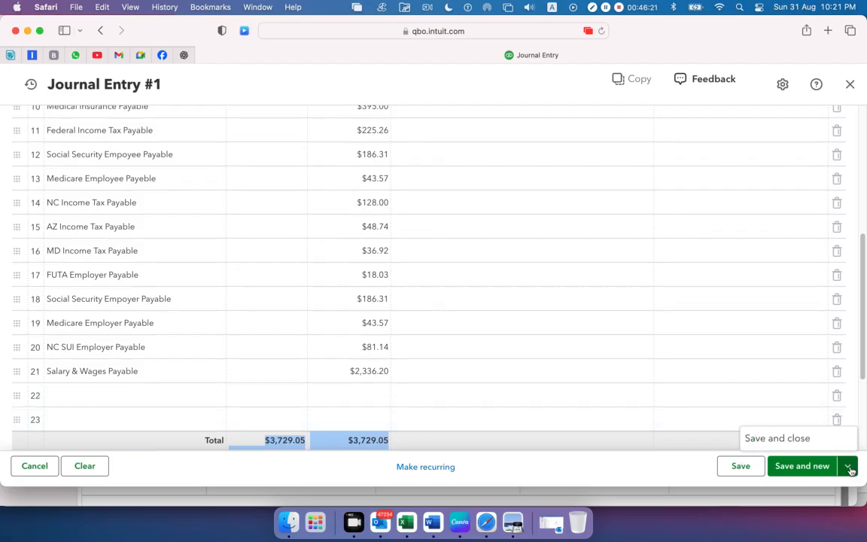
click(792, 438)
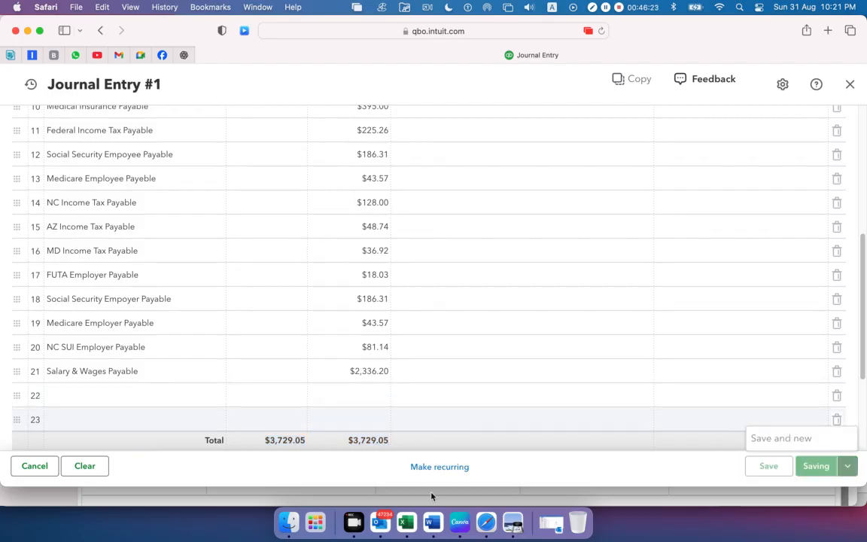
Switch to Excel and review the Month end Payroll Journal's credit amounts from C12 to C23 and its debit amounts in column B
click(411, 525)
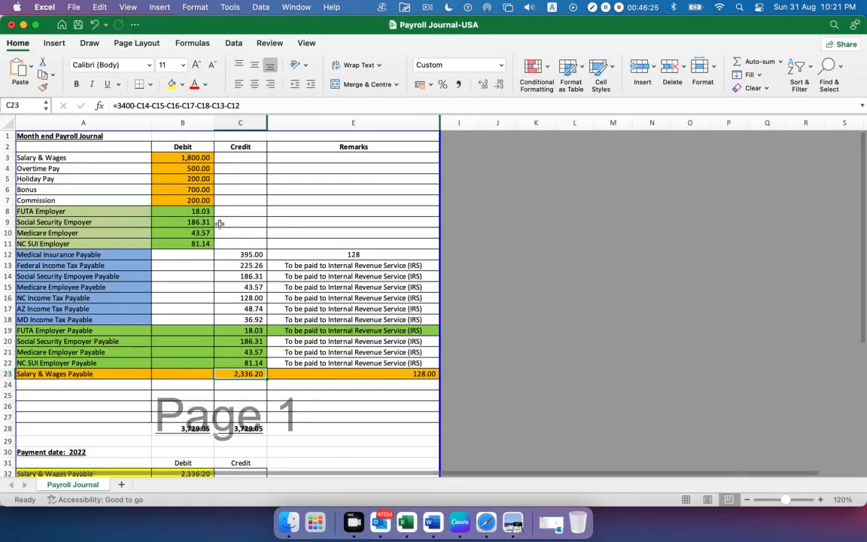
drag(113, 147, 364, 375)
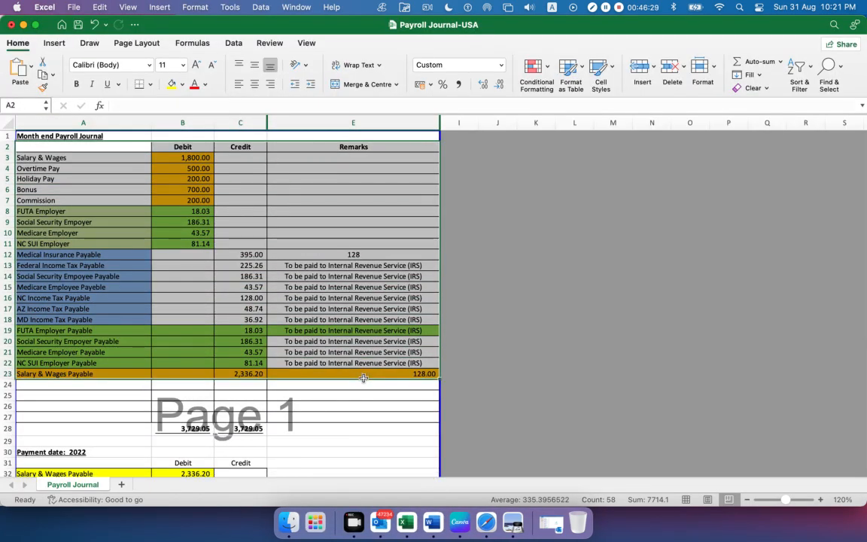
click(317, 349)
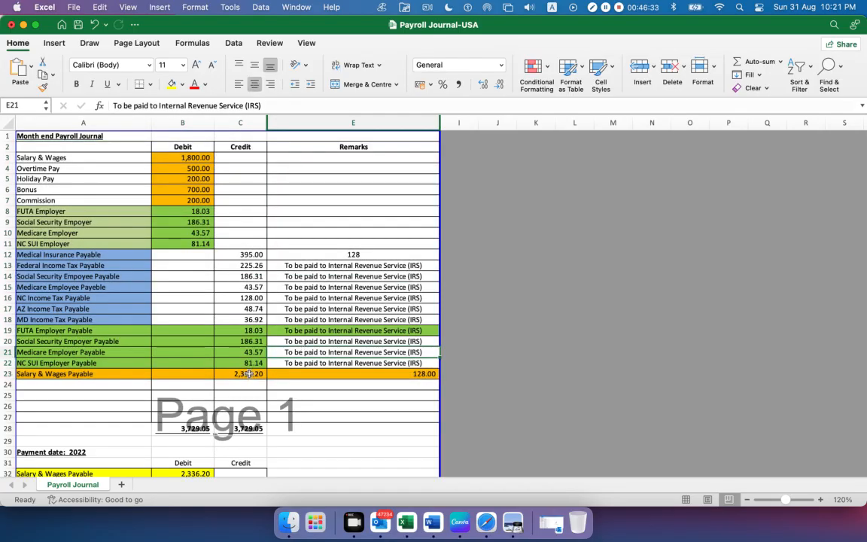
drag(241, 254, 241, 376)
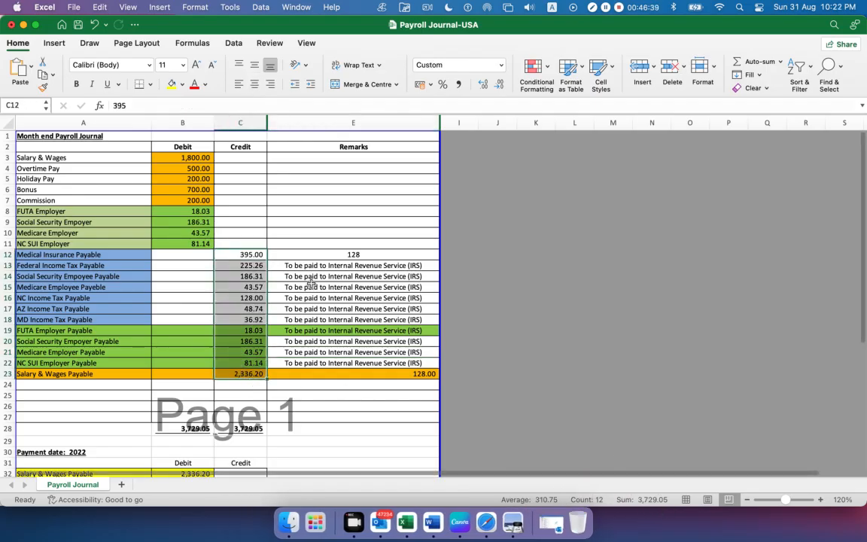
click(253, 254)
drag(169, 156, 177, 243)
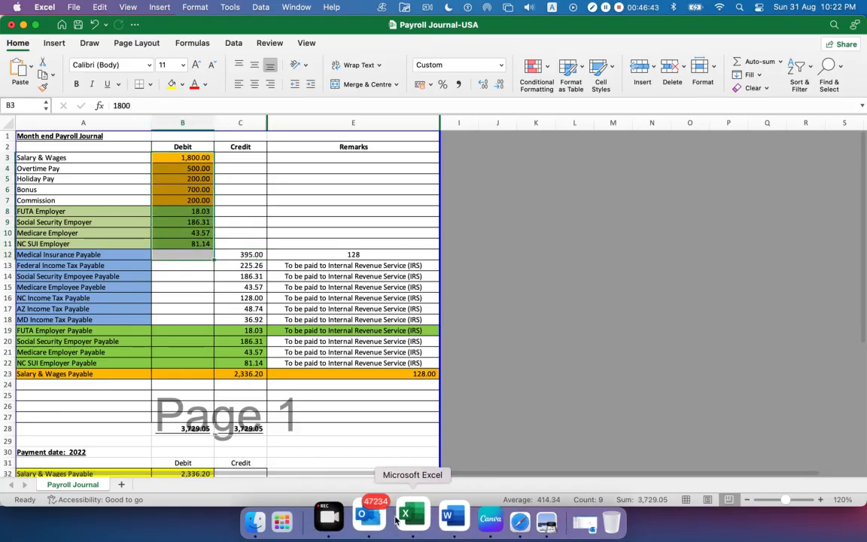
Return to Safari and duplicate the QuickBooks page in a second browser tab
click(483, 518)
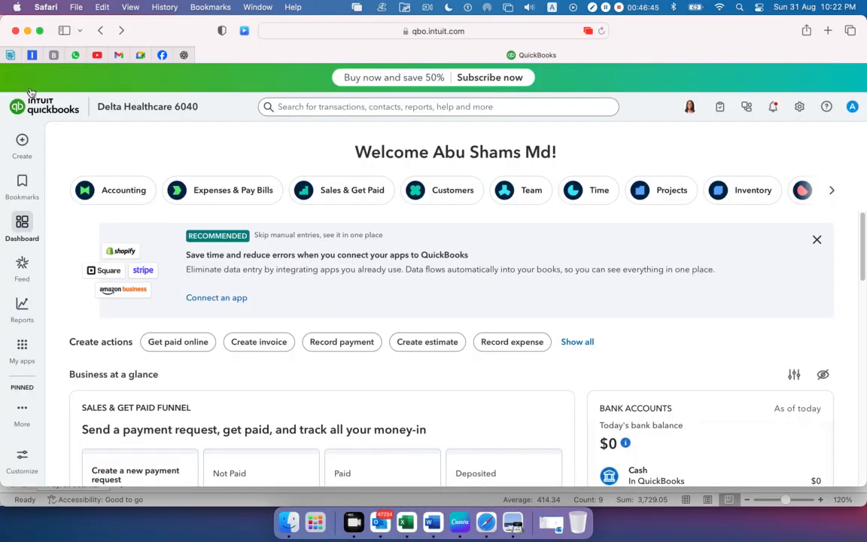
right_click(290, 58)
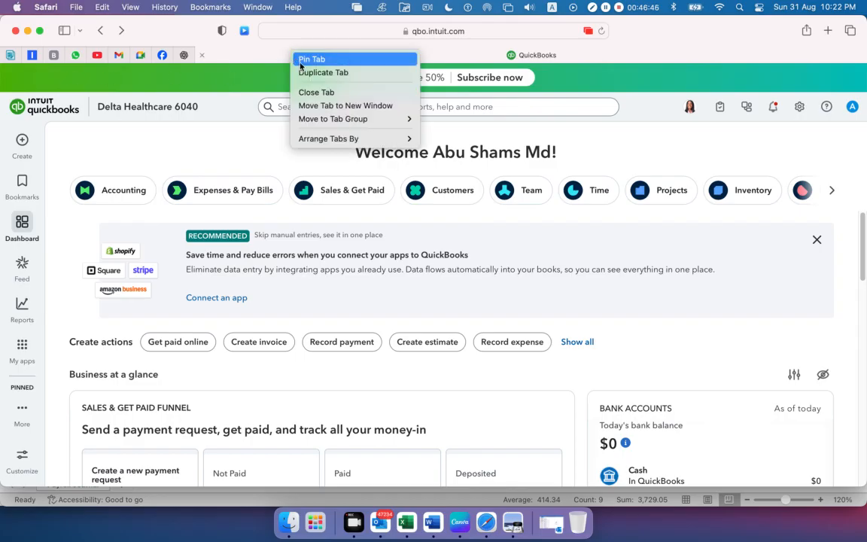
key(Escape)
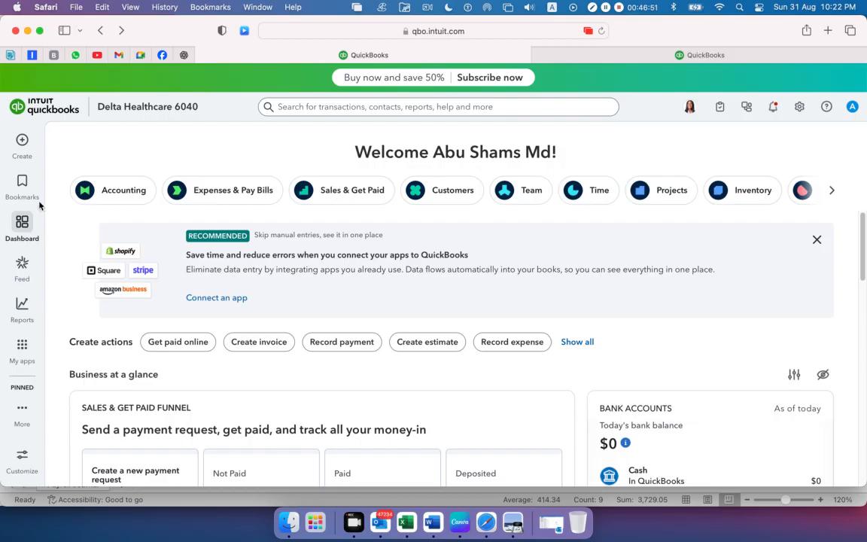
Go to the standard reports, dismiss the promotional messages, and open the Balance Sheet report
mouse_move(25, 309)
click(25, 309)
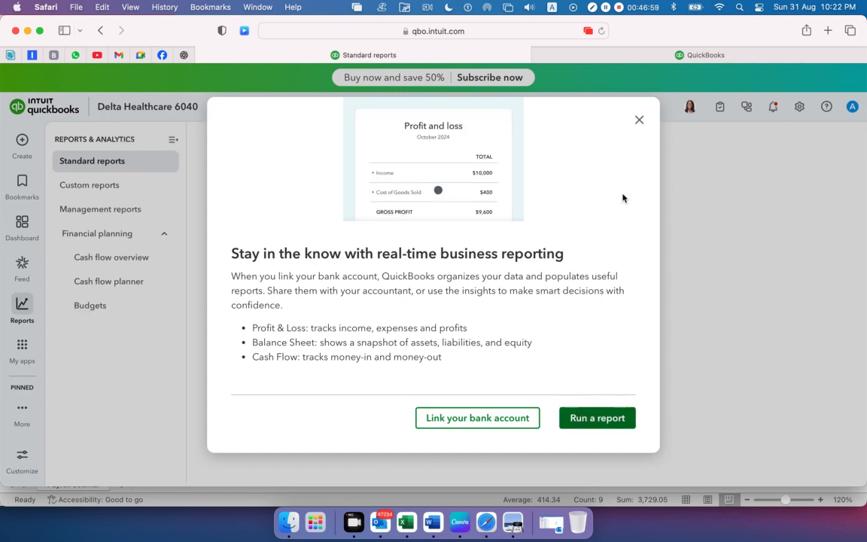
click(639, 119)
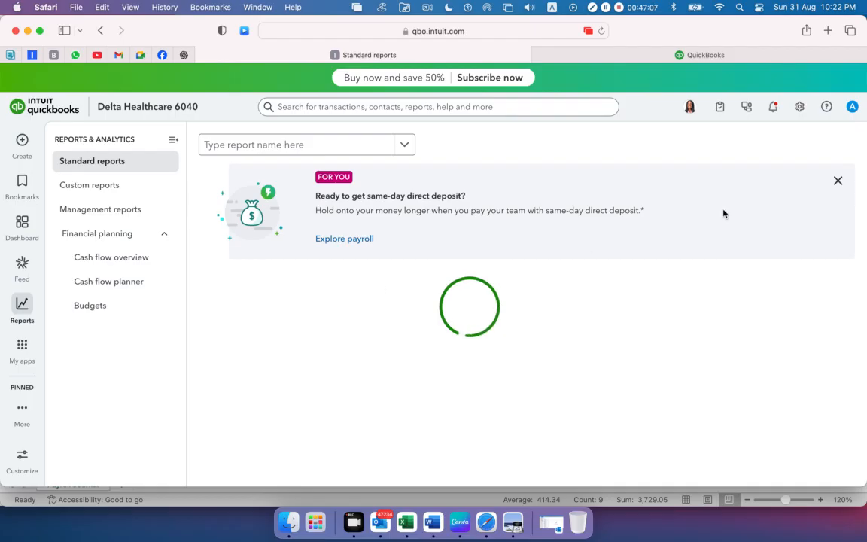
click(838, 180)
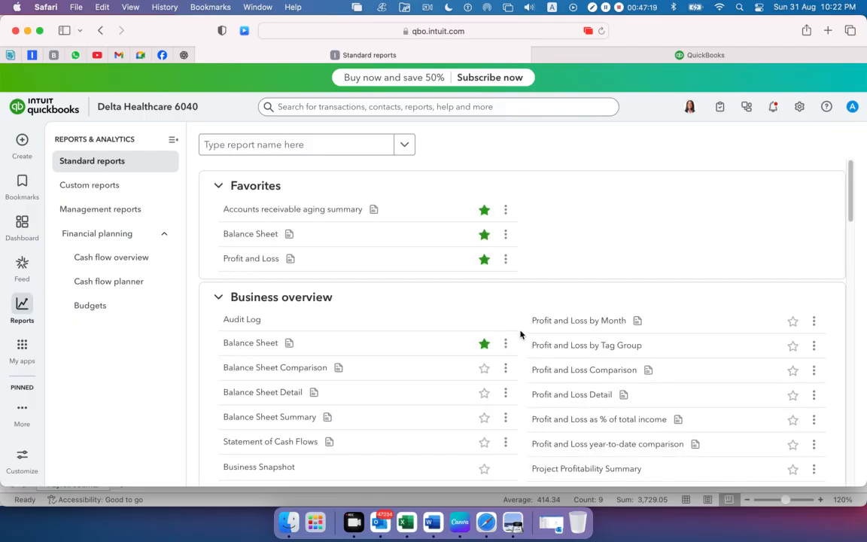
click(242, 348)
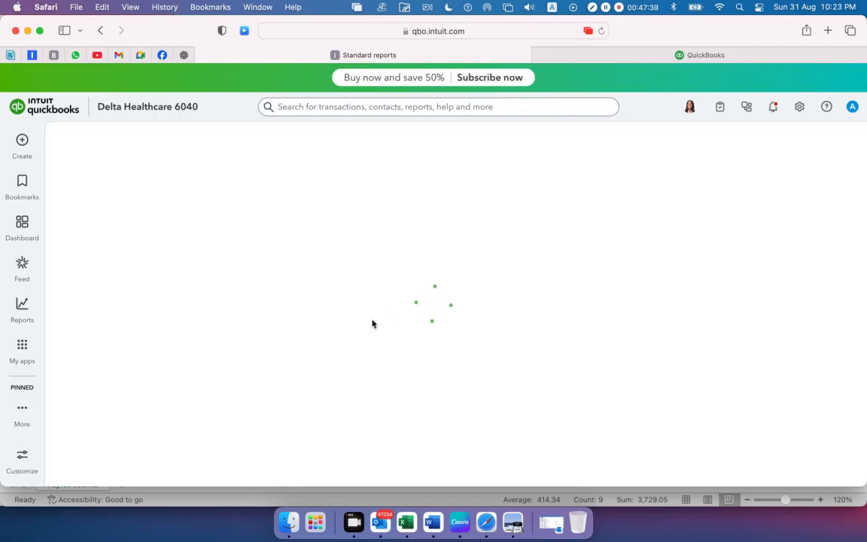
Check the Google Meet participant list, dismiss the call time reminder, and return to the Balance Sheet report
click(141, 55)
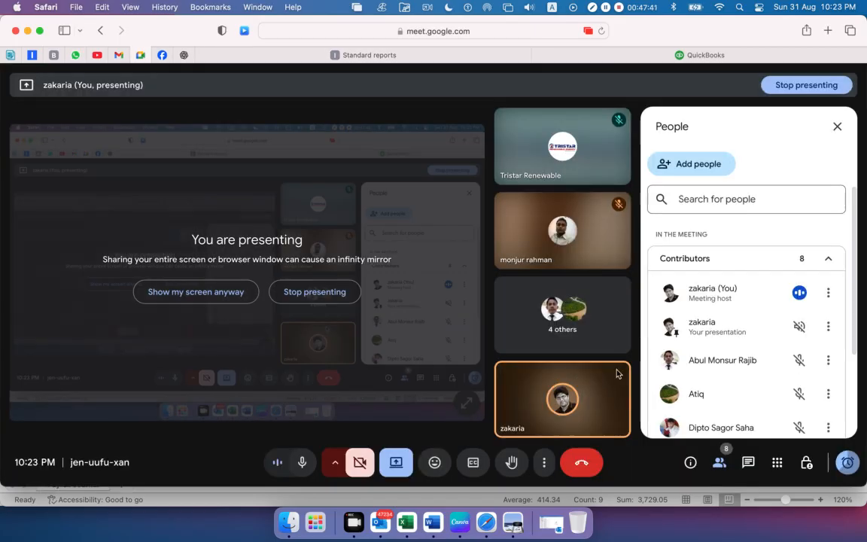
scroll(648, 345, down, 3)
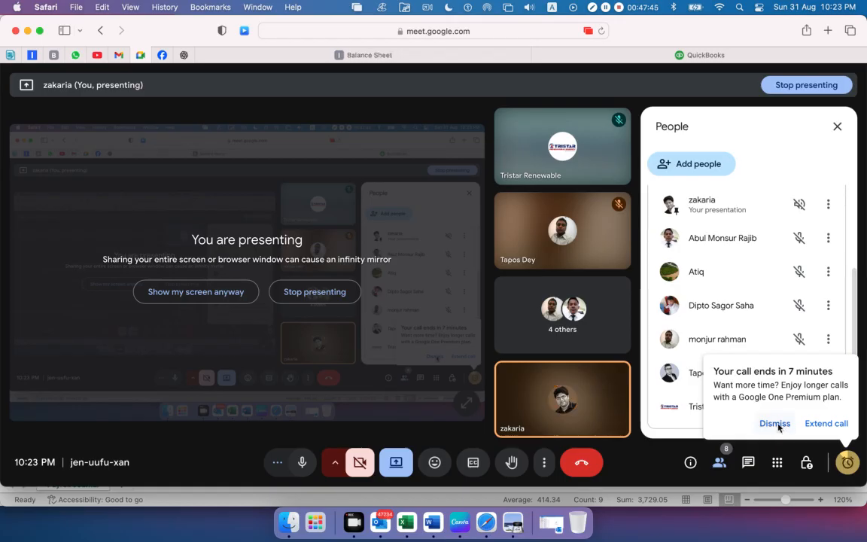
click(751, 425)
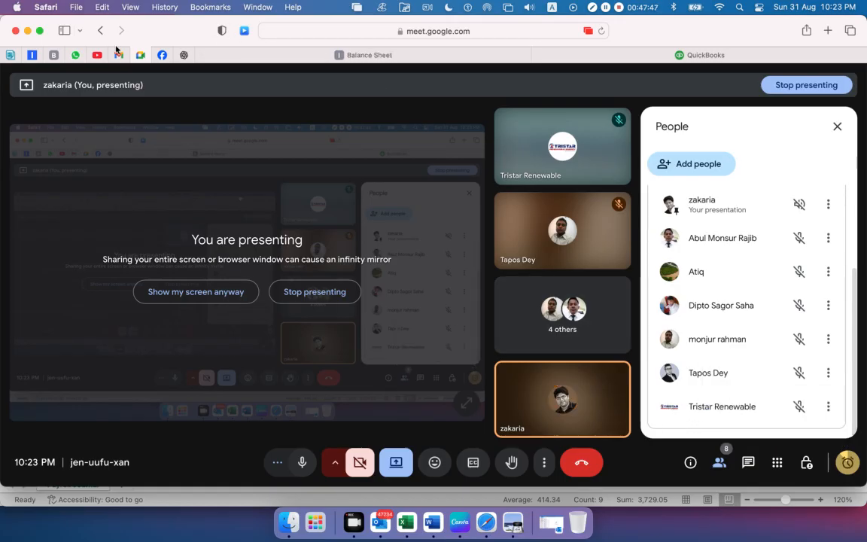
click(592, 55)
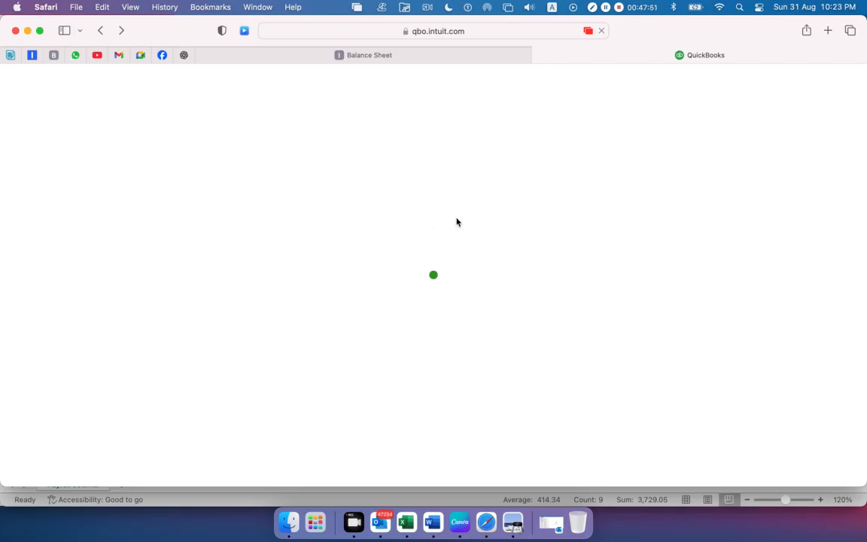
click(373, 56)
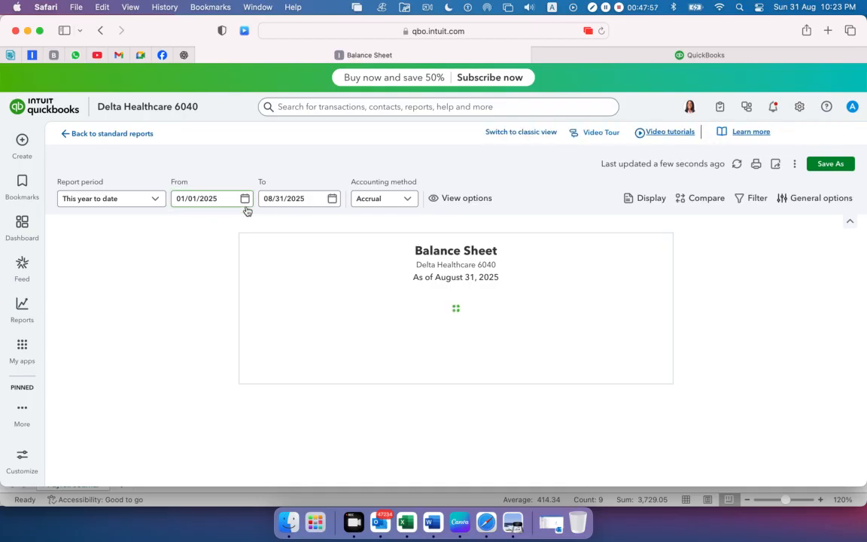
click(245, 204)
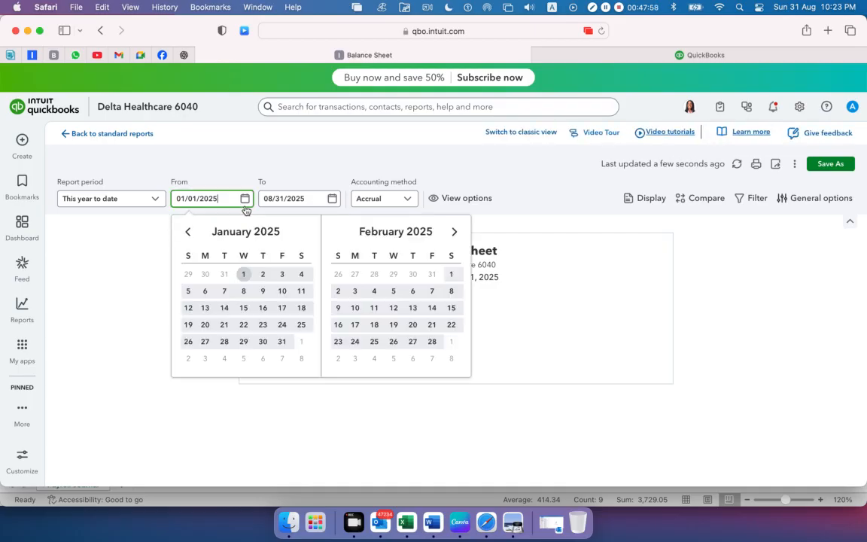
click(188, 234)
click(187, 234)
click(188, 234)
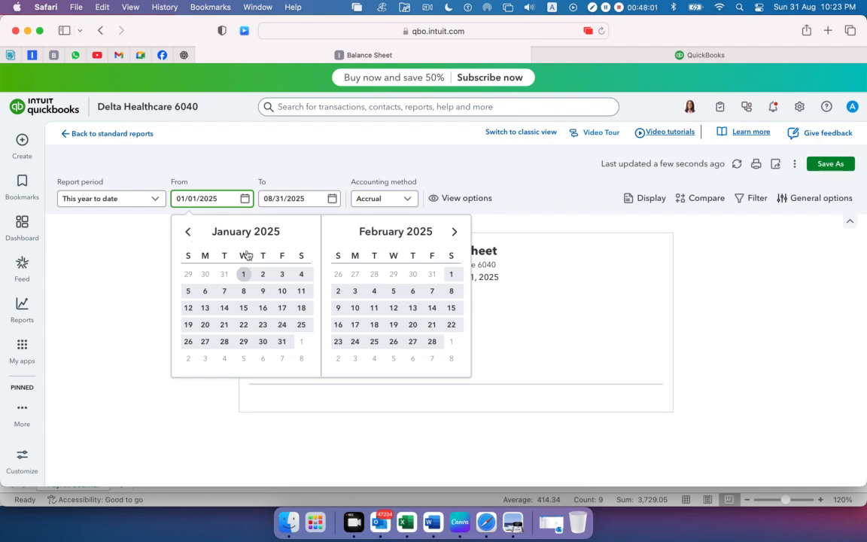
click(188, 232)
click(188, 232)
click(188, 232)
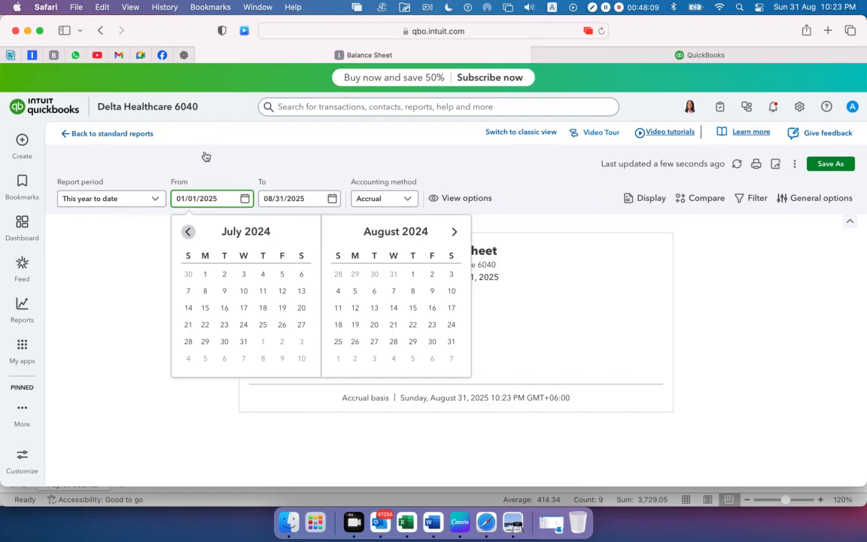
Close the Insights pop-up and set the Balance Sheet's report period to All Dates
click(154, 199)
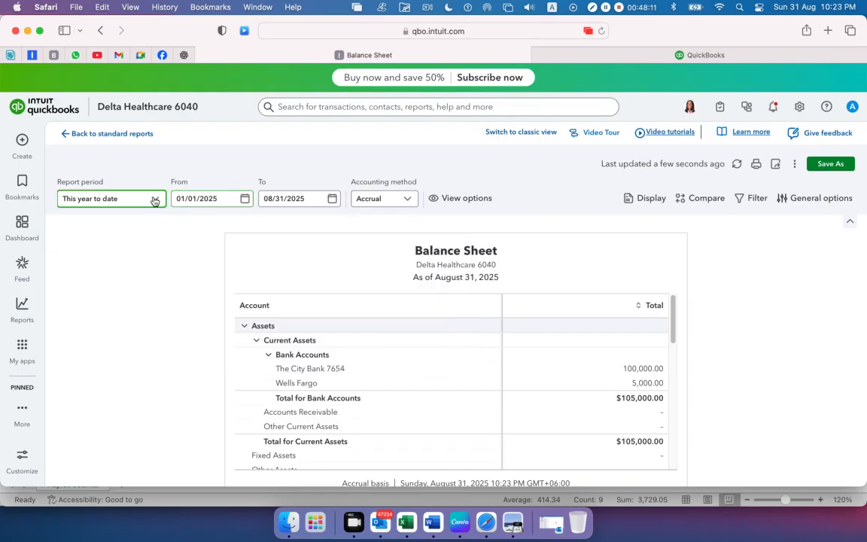
click(153, 200)
click(153, 200)
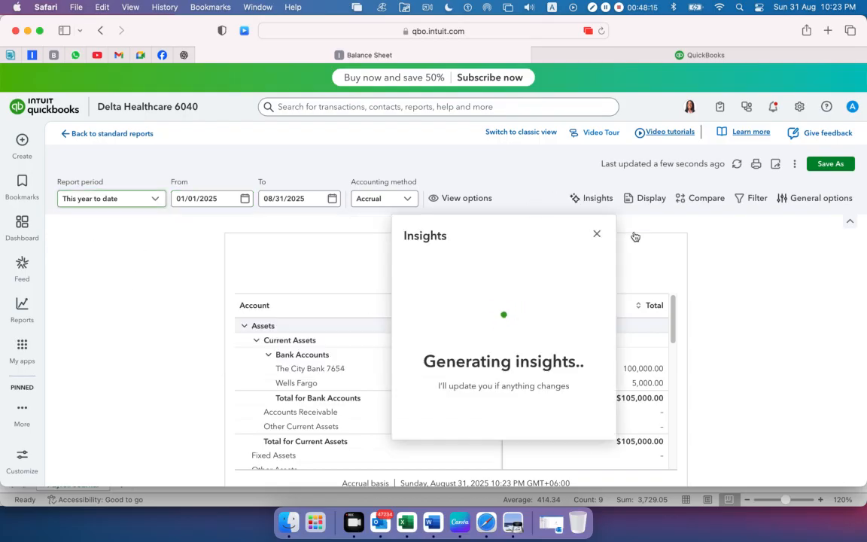
click(597, 237)
scroll(134, 218, down, 1)
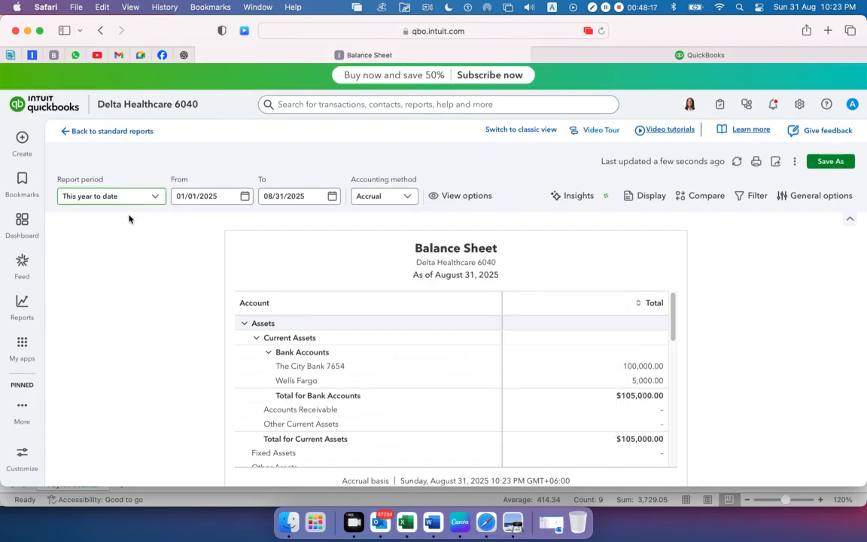
click(156, 197)
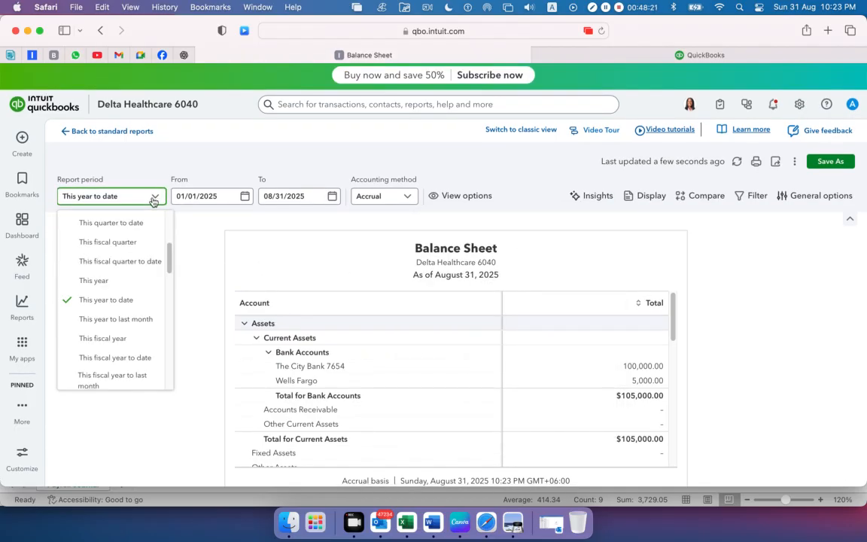
scroll(139, 242, down, 5)
scroll(138, 243, up, 10)
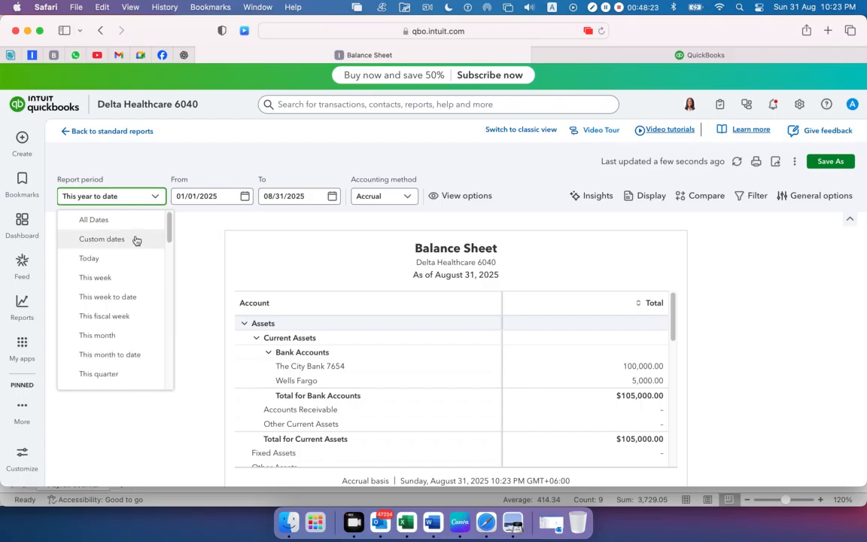
click(125, 223)
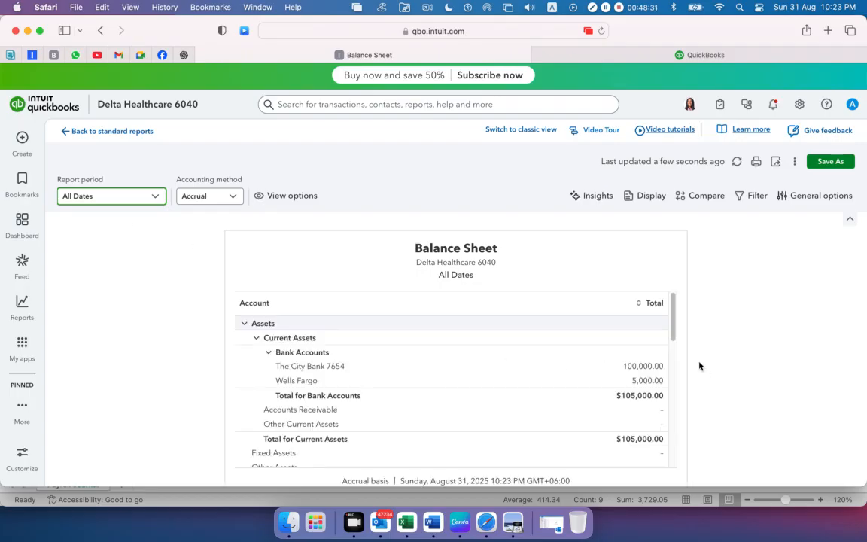
Examine the Balance Sheet's assets, the payroll payables under Other Current Liabilities, and the liability totals
scroll(662, 334, down, 2)
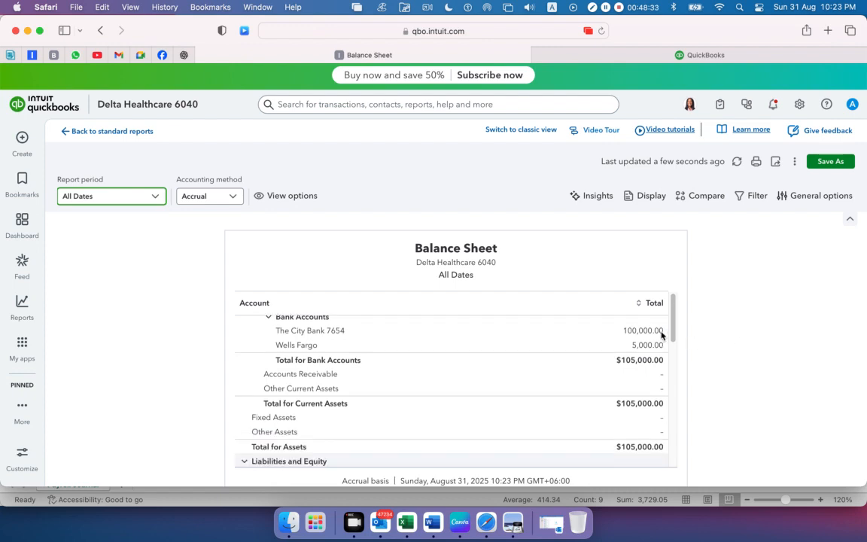
scroll(662, 334, down, 1)
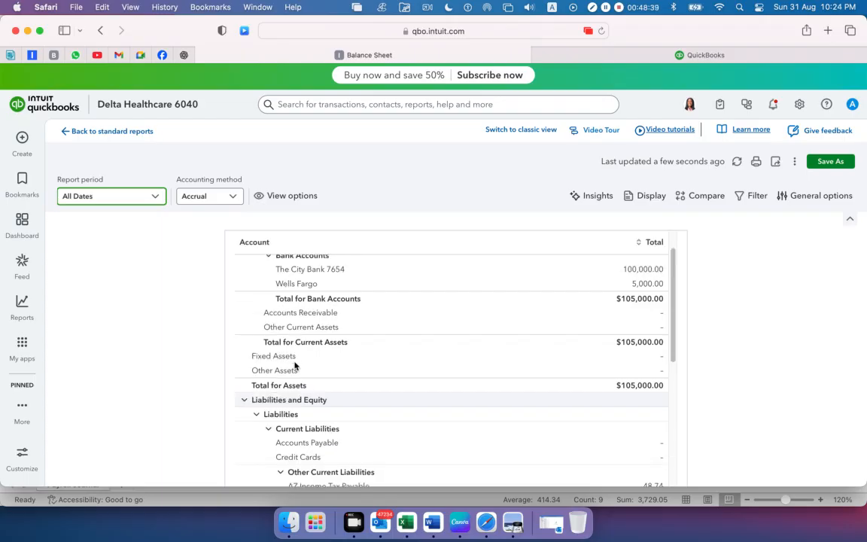
scroll(295, 366, down, 3)
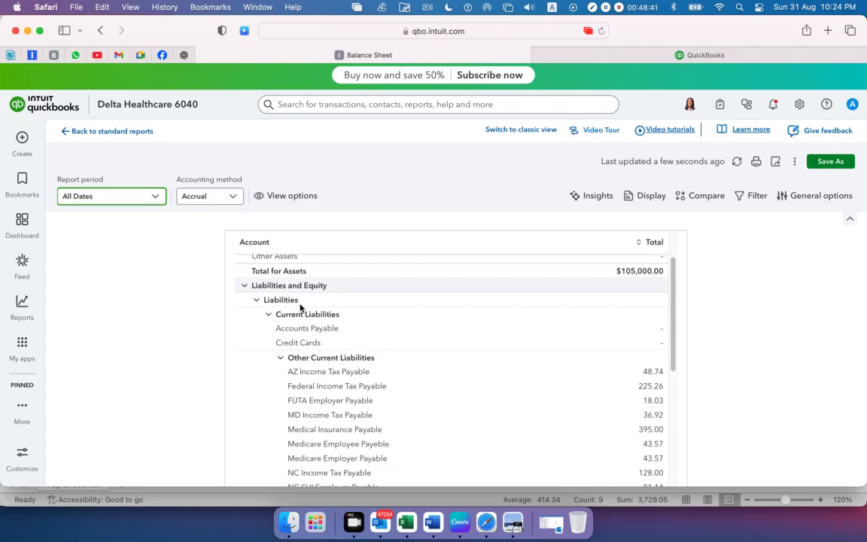
scroll(343, 385, down, 3)
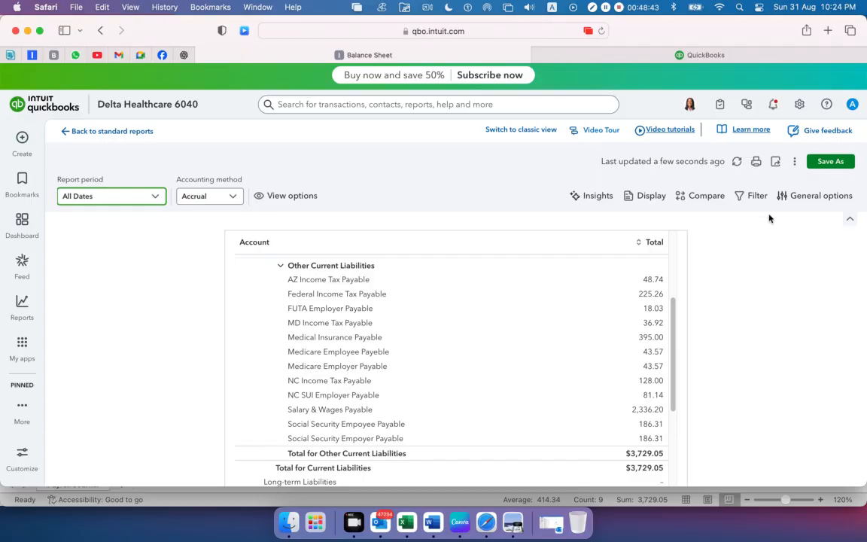
scroll(668, 449, down, 2)
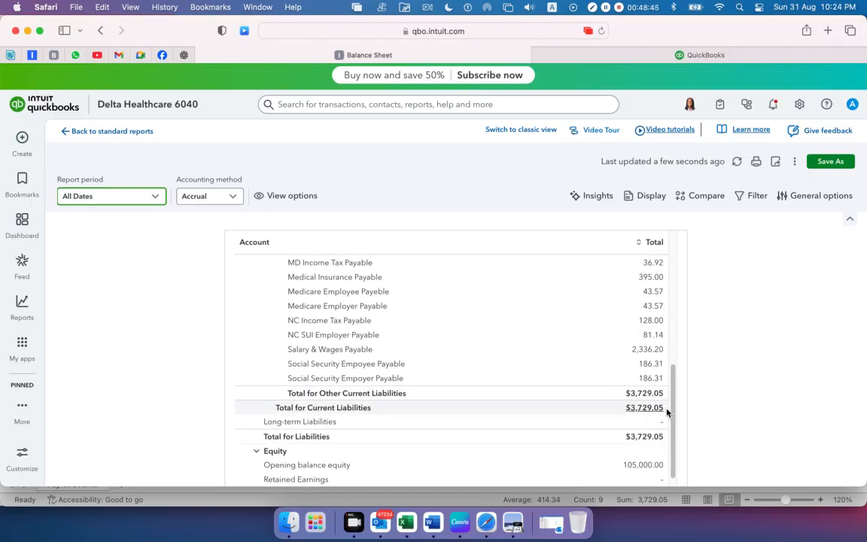
Examine the Balance Sheet's liability totals and equity section, including opening balance equity and net income
scroll(610, 433, down, 1)
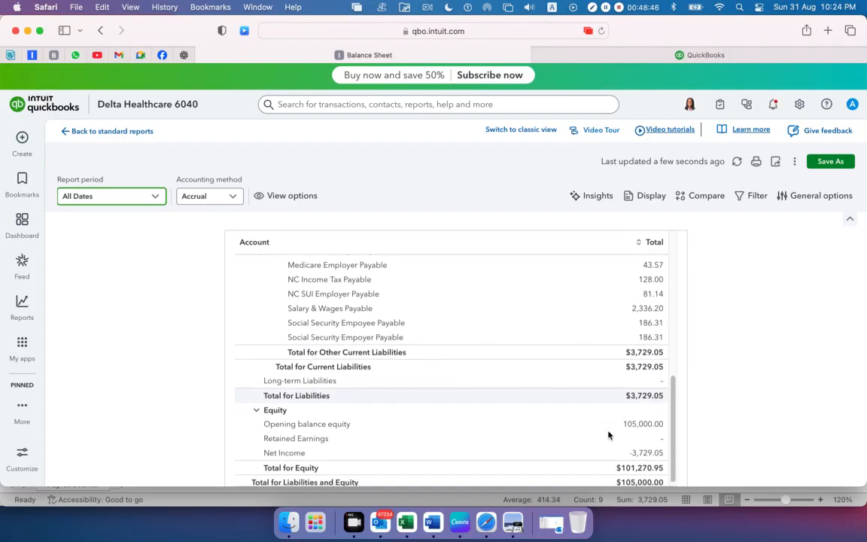
scroll(610, 435, down, 1)
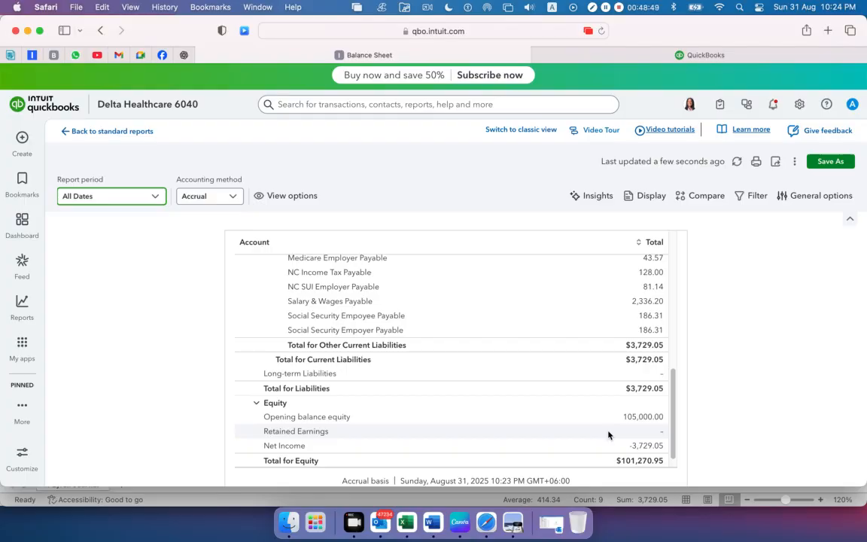
scroll(608, 435, up, 10)
scroll(608, 434, up, 3)
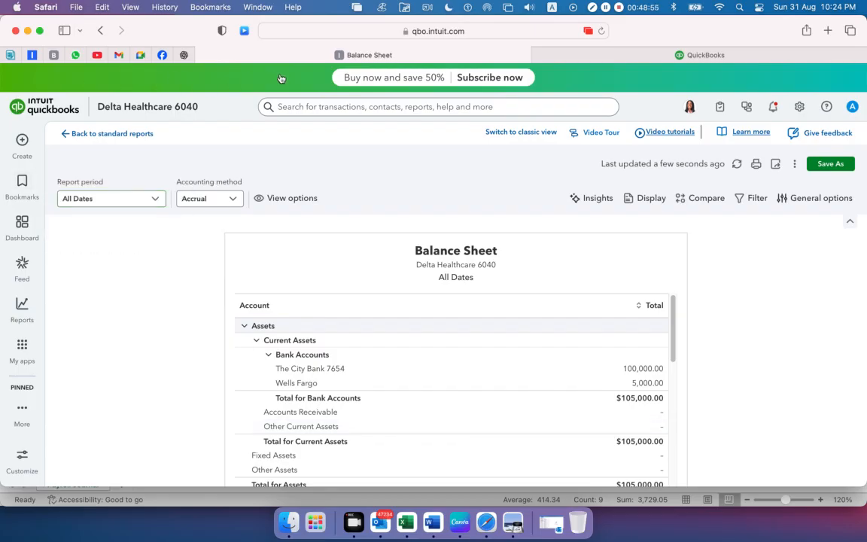
Switch to the Payroll Journal-USA workbook in Excel and review the salary and payroll payables payment entries below the month-end journal
click(408, 519)
scroll(135, 280, down, 5)
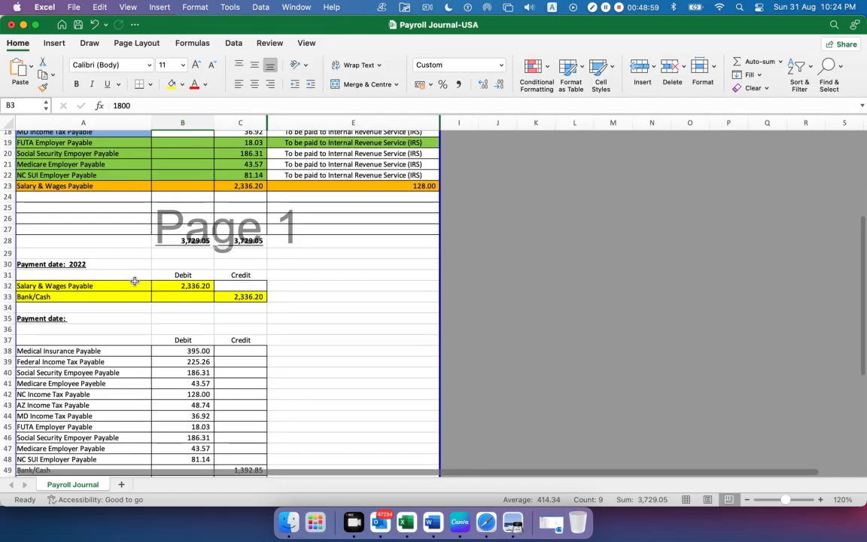
scroll(135, 281, down, 3)
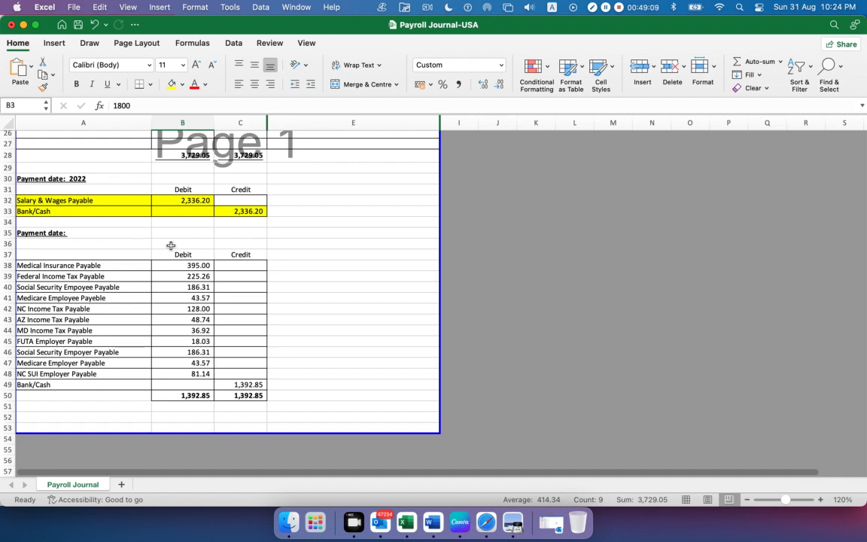
scroll(171, 245, up, 8)
scroll(176, 247, down, 5)
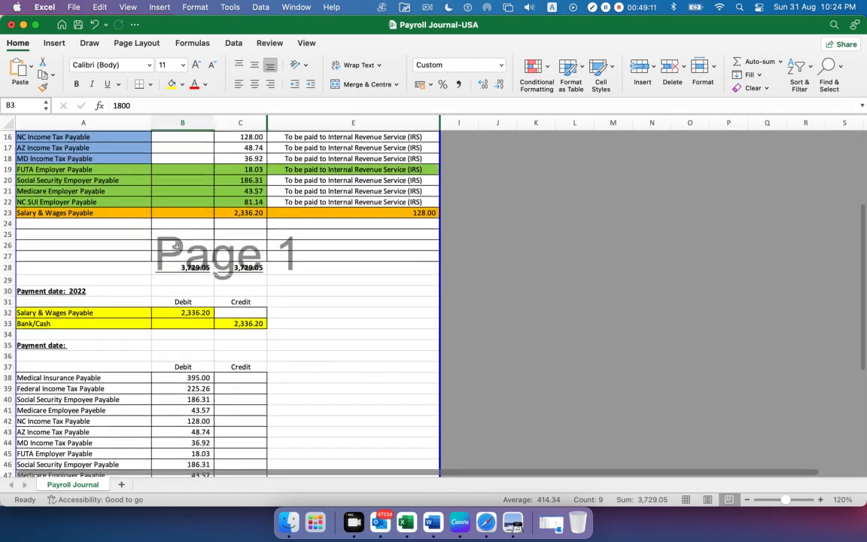
scroll(226, 252, down, 5)
click(311, 256)
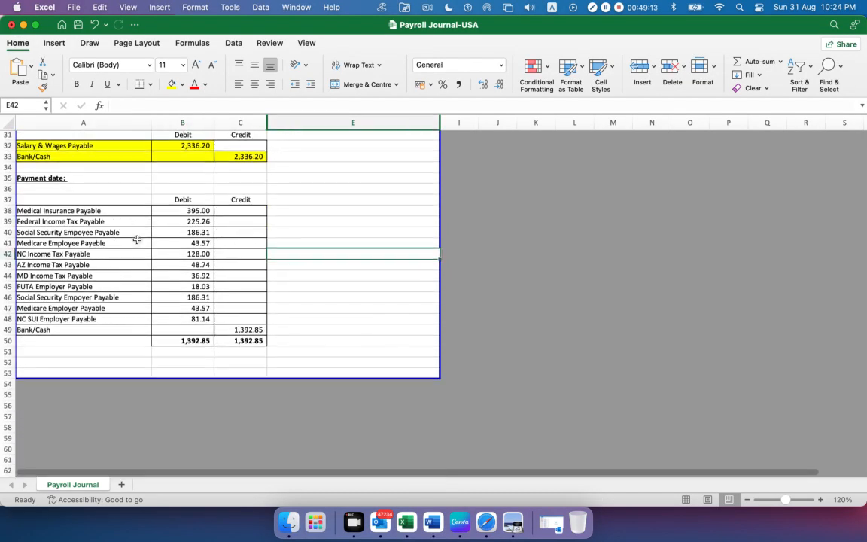
scroll(137, 239, up, 1)
drag(30, 155, 233, 350)
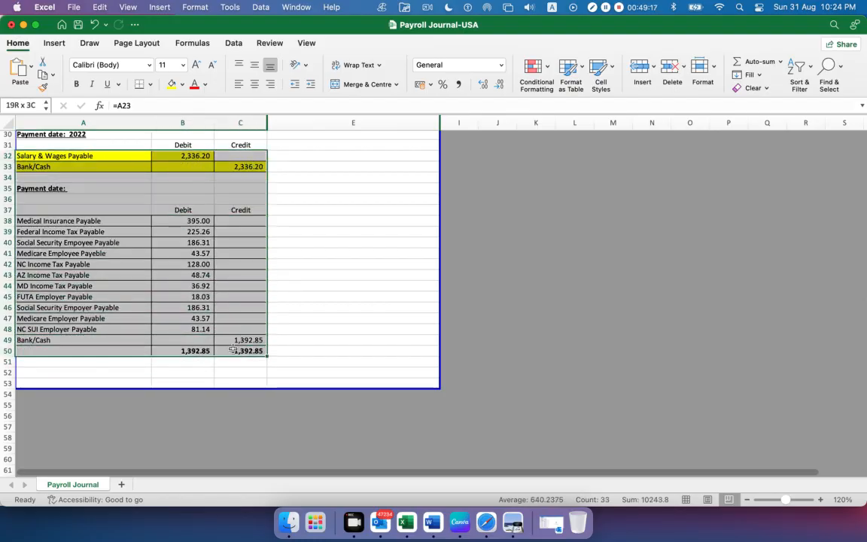
click(176, 231)
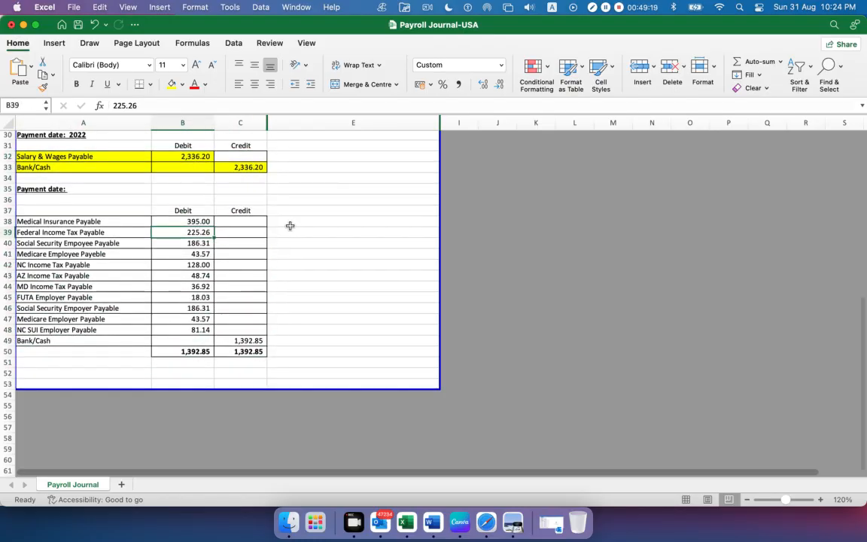
scroll(290, 226, up, 10)
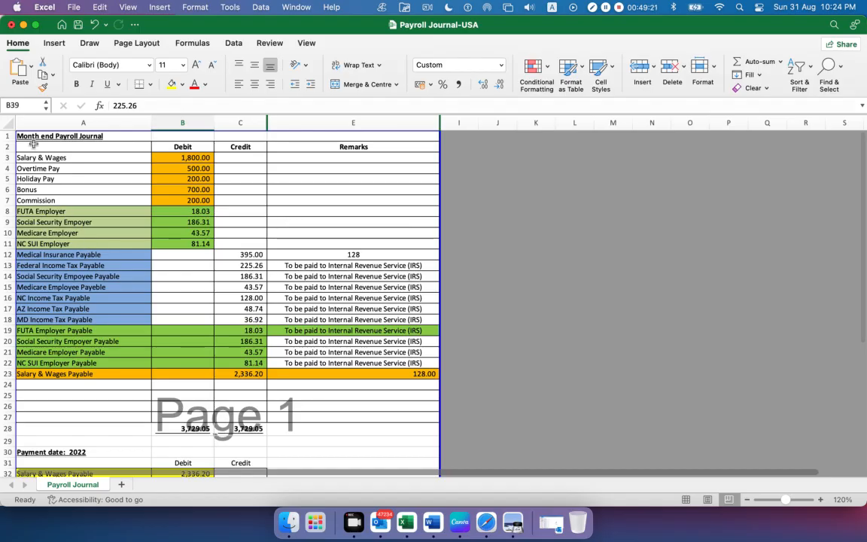
Close the Payroll Details Report (USA) PDF in Preview and the Payroll Journal-USA workbook in Excel
click(513, 521)
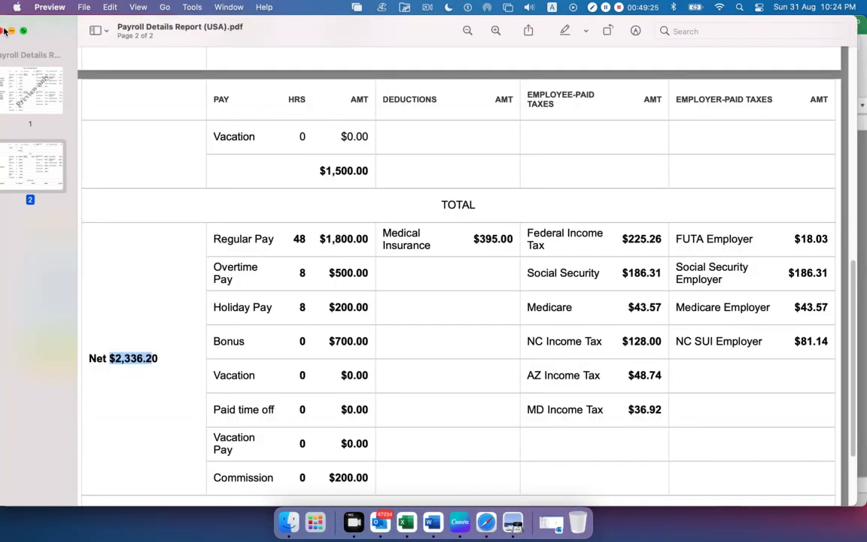
click(2, 30)
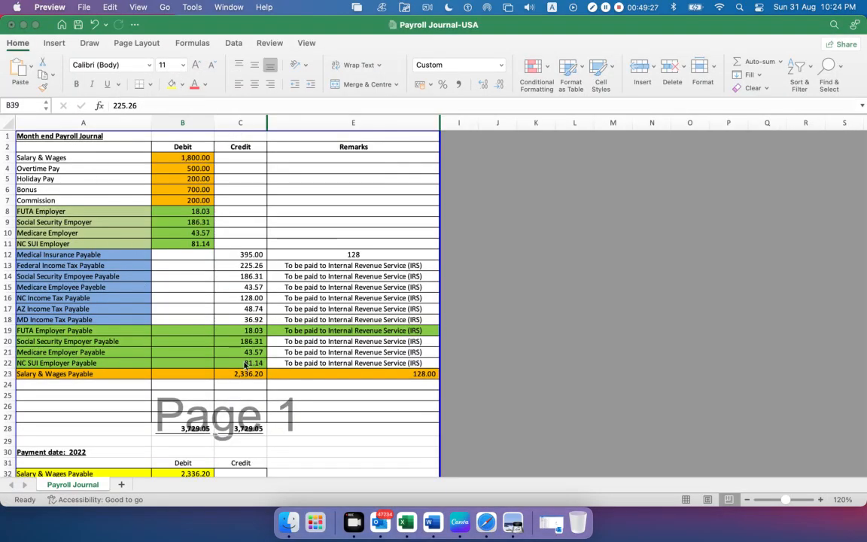
click(11, 25)
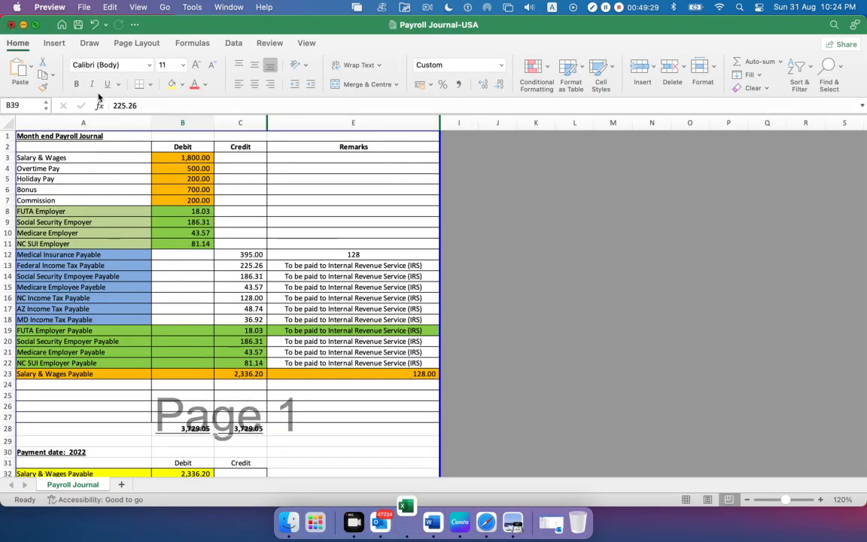
click(385, 293)
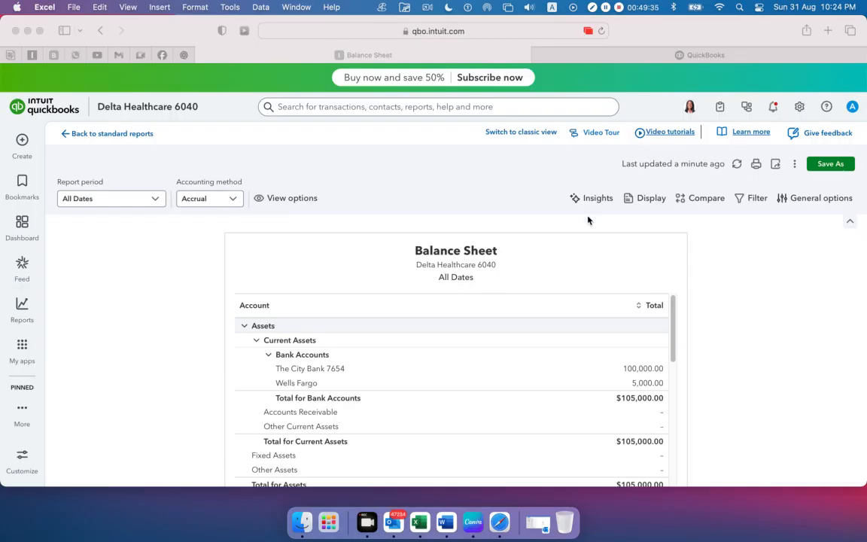
Copy Payroll Details Report (USA).pdf and Payroll Journal-USA.xlsx from the Payroll-USA folder in Finder and share them in the AMS- 6040 Facebook group chat
click(27, 31)
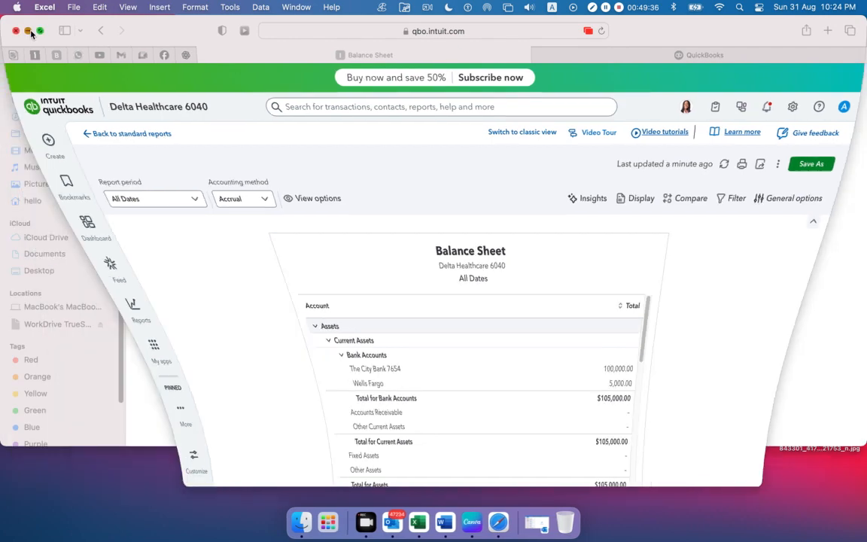
click(278, 171)
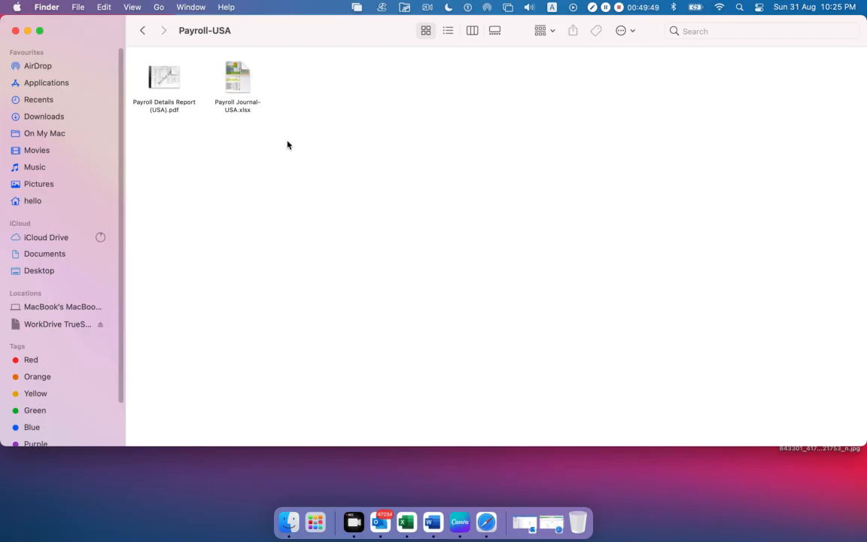
drag(258, 53, 142, 126)
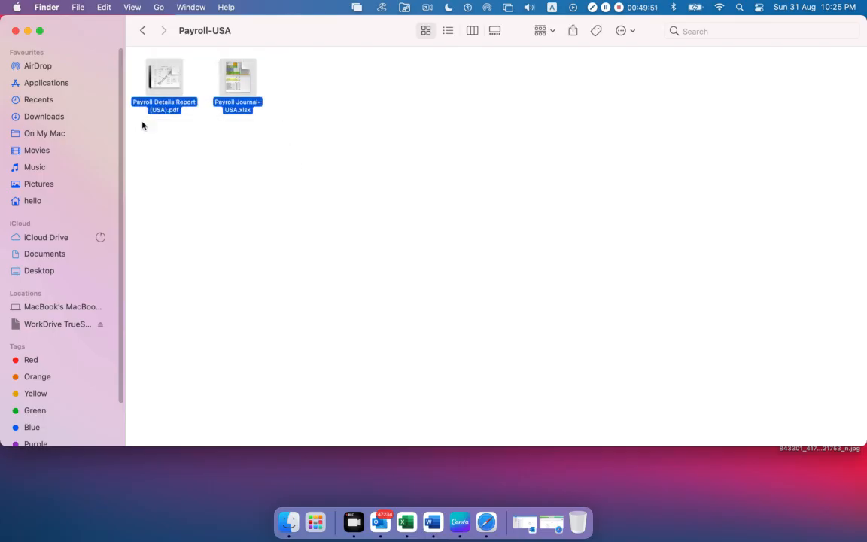
click(488, 522)
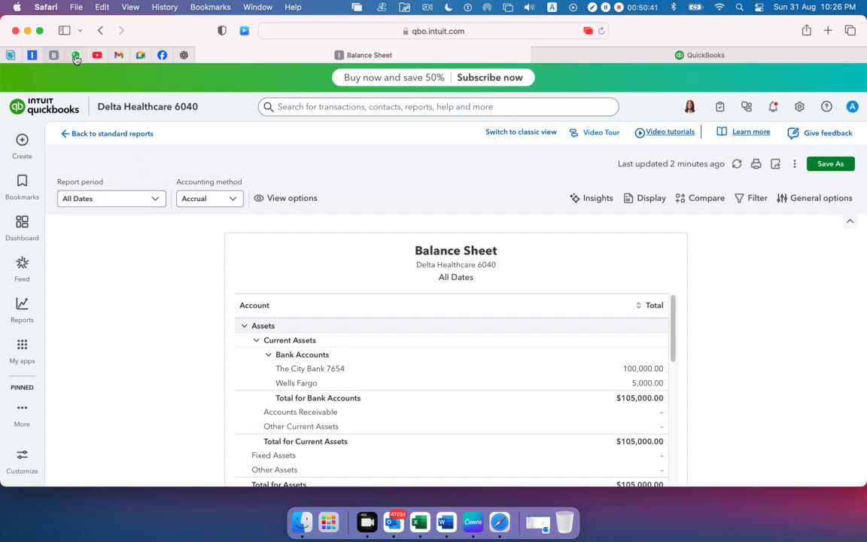
click(162, 55)
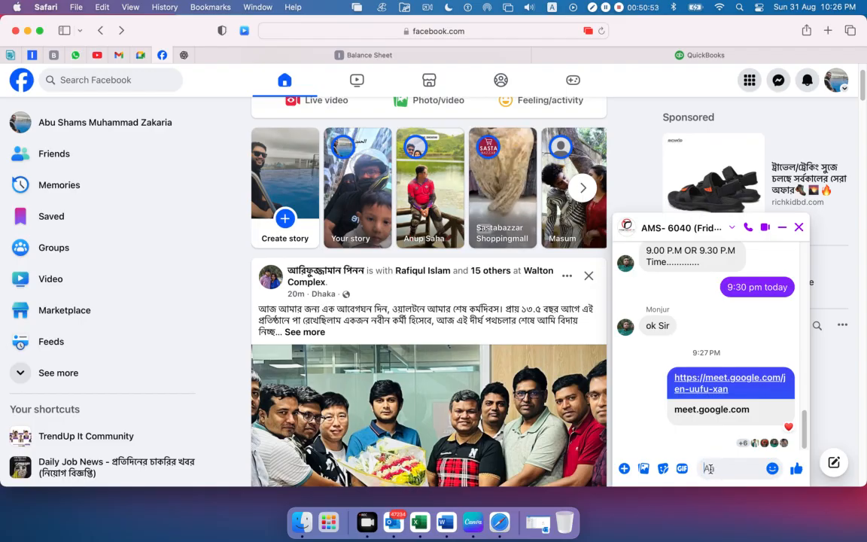
key(super+v)
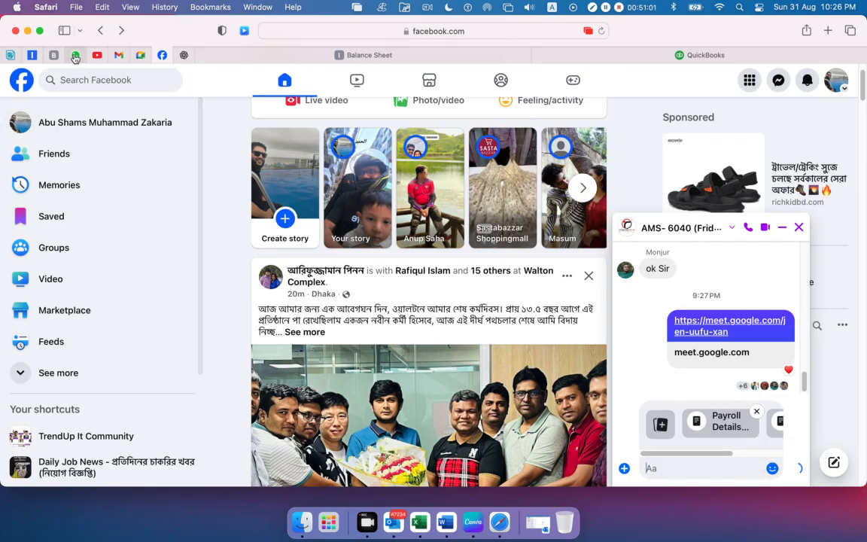
Send the same two payroll files to the AMS- 6040 WhatsApp group and return to the Google Meet call
click(75, 57)
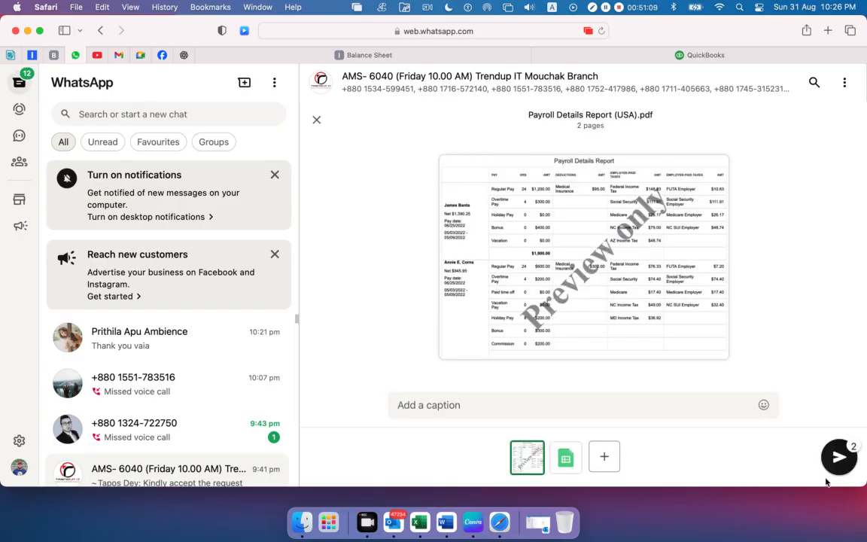
key(Return)
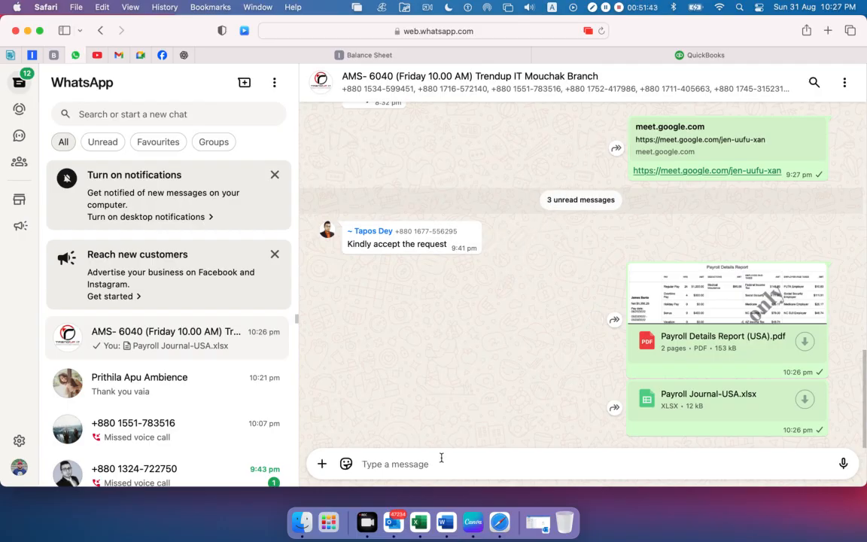
click(142, 55)
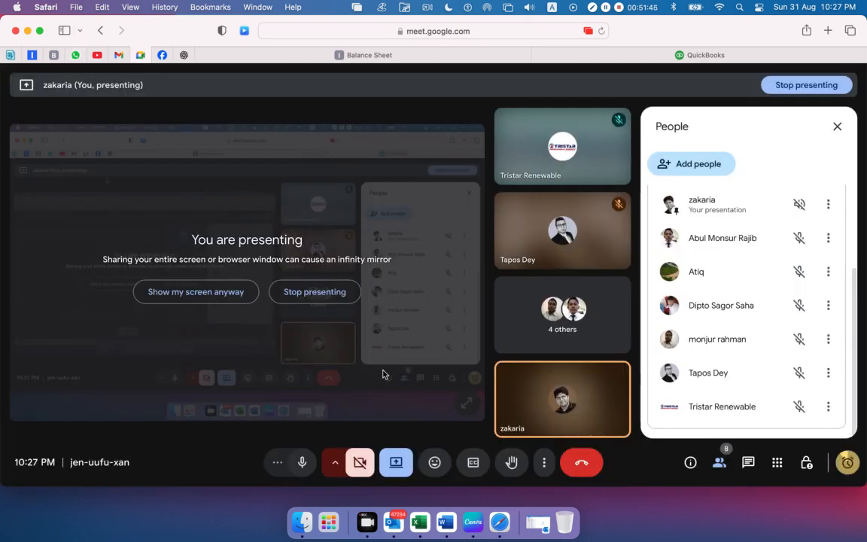